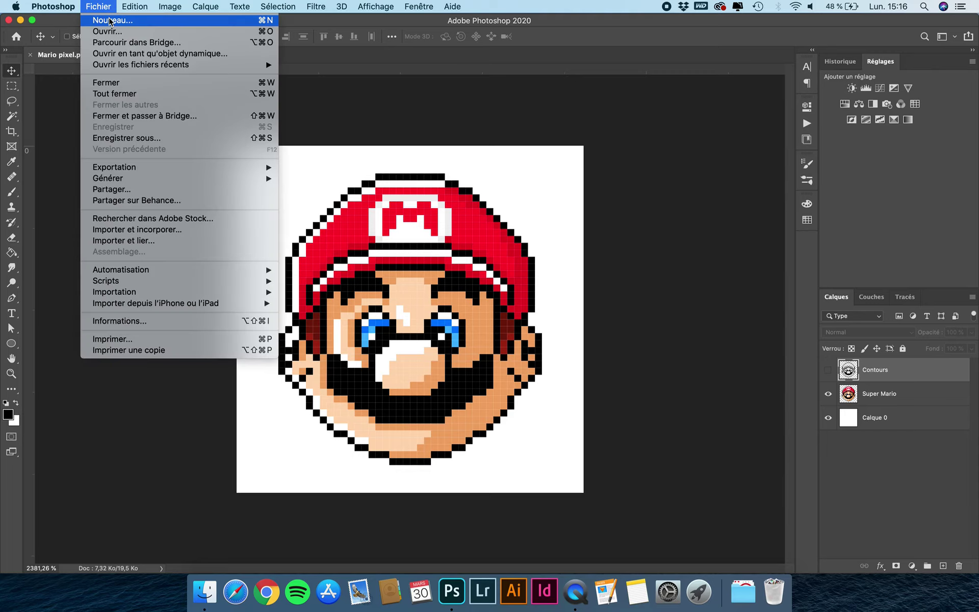
Create a new 50 × 50 pixel document at 300 pixels per inch with a white background
{"action": "left_click", "coordinate": [110, 20]}
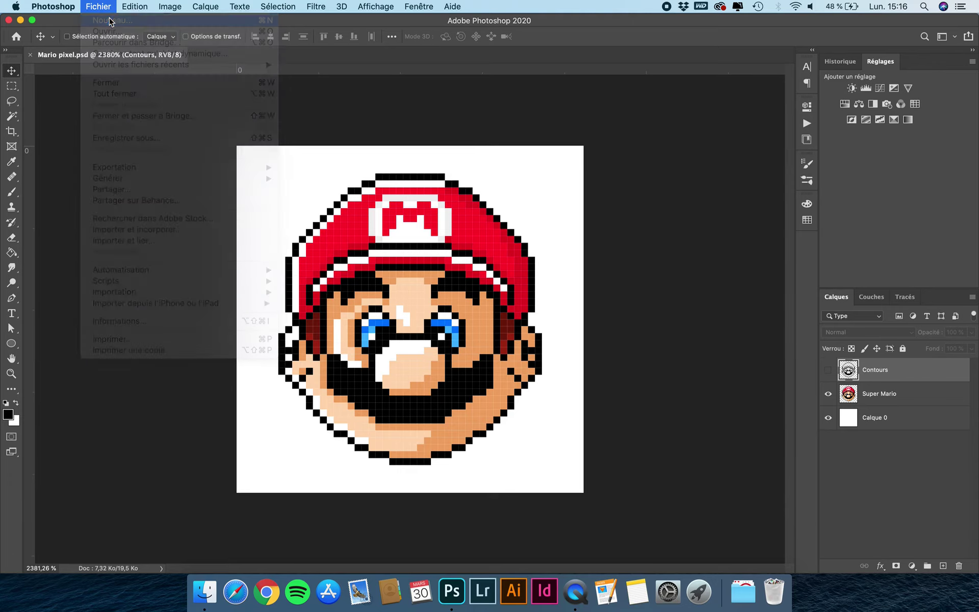
{"action": "mouse_move", "coordinate": [424, 118]}
{"action": "left_mouse_down"}
{"action": "mouse_move", "coordinate": [423, 196]}
{"action": "mouse_move", "coordinate": [408, 106]}
{"action": "left_mouse_up"}
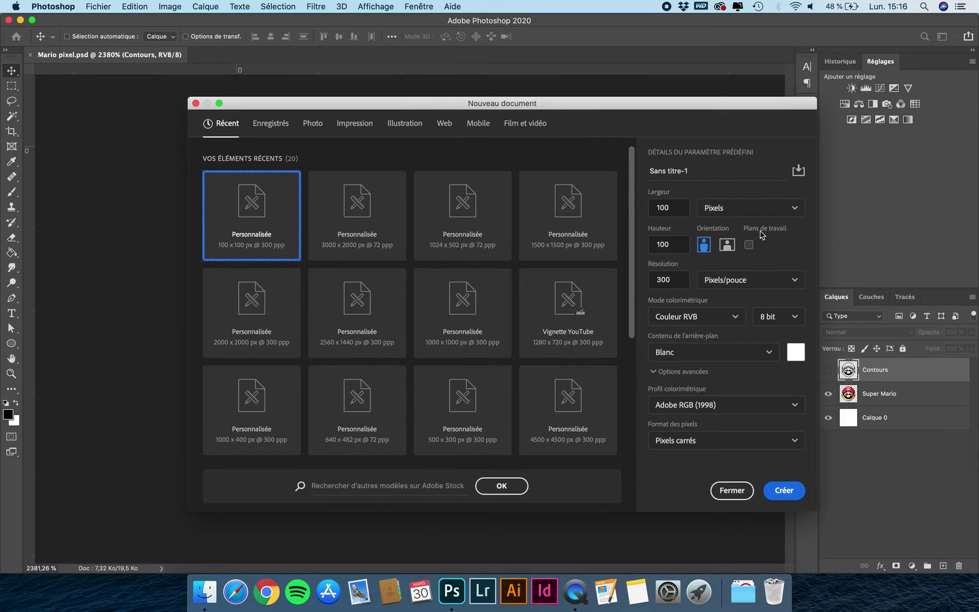
{"action": "left_click_drag", "start_coordinate": [684, 207], "coordinate": [532, 207]}
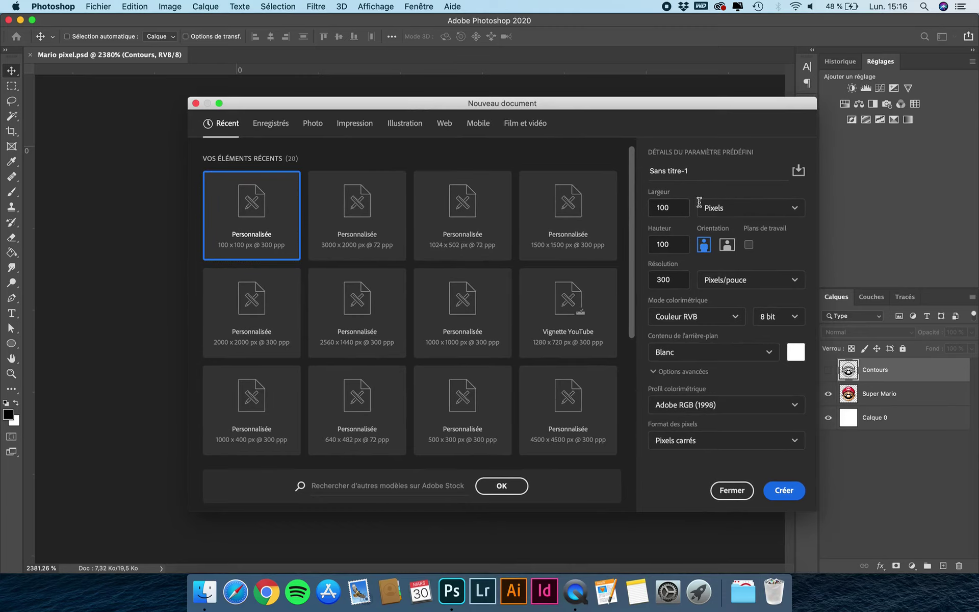
{"action": "left_click_drag", "start_coordinate": [672, 208], "coordinate": [622, 208]}
{"action": "key", "text": "BackSpace"}
{"action": "key", "text": "BackSpace"}
{"action": "double_click", "coordinate": [658, 246]}
{"action": "type", "text": "50"}
{"action": "left_click_drag", "start_coordinate": [565, 102], "coordinate": [545, 123]}
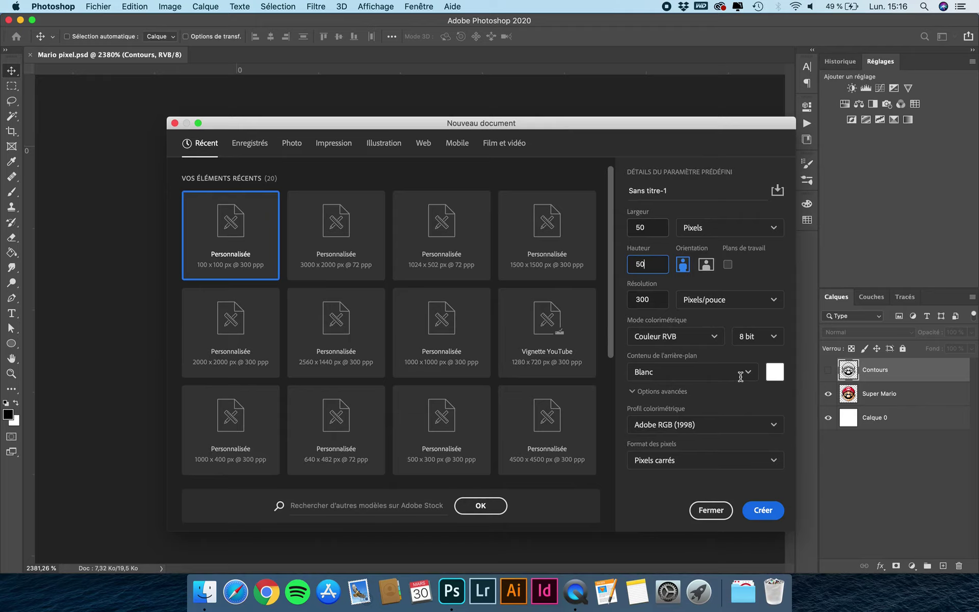
{"action": "left_click", "coordinate": [768, 513]}
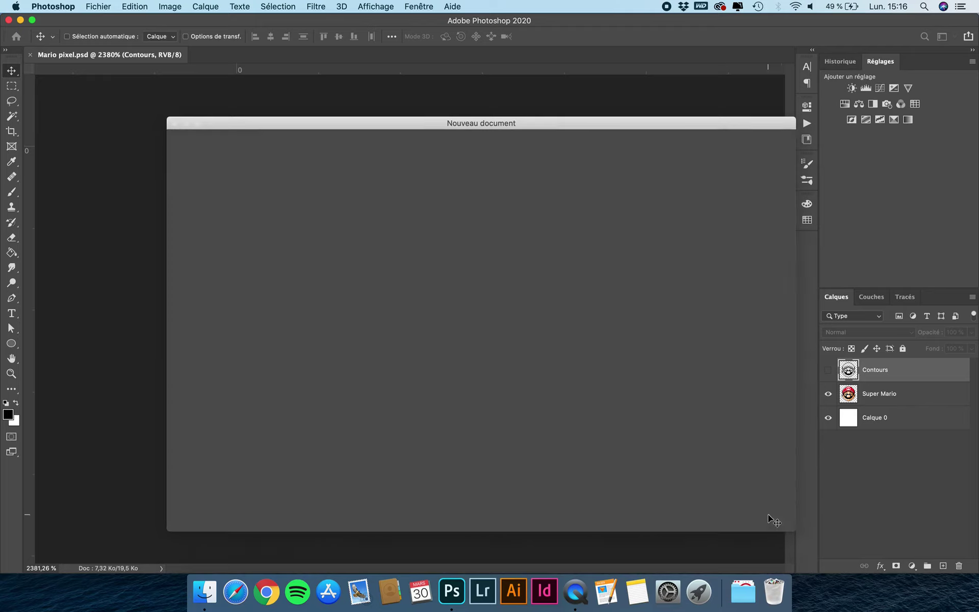
{"action": "scroll", "coordinate": [394, 325], "scroll_direction": "up", "scroll_amount": 3}
{"action": "scroll", "coordinate": [394, 327], "scroll_direction": "up", "scroll_amount": 10}
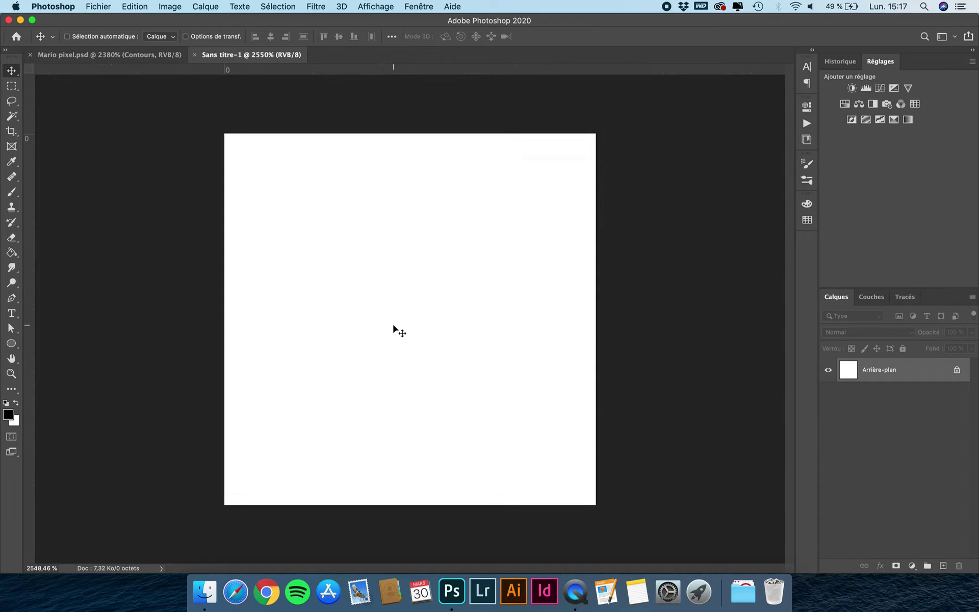
{"action": "left_click", "coordinate": [15, 375]}
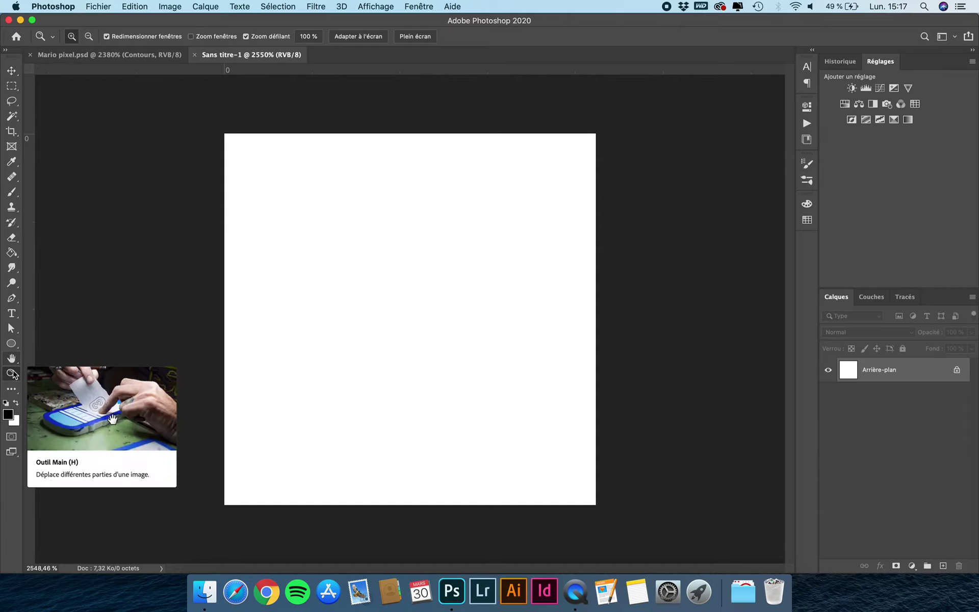
{"action": "left_click", "coordinate": [440, 266]}
{"action": "key", "text": "alt"}
{"action": "left_click", "coordinate": [439, 265], "text": "alt"}
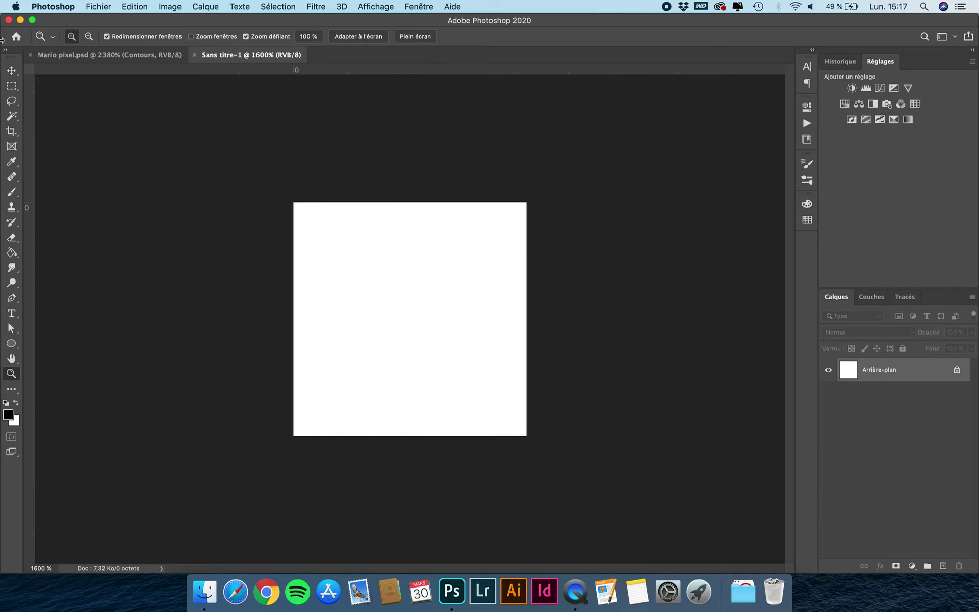
{"action": "left_click", "coordinate": [231, 278]}
{"action": "left_click", "coordinate": [11, 71]}
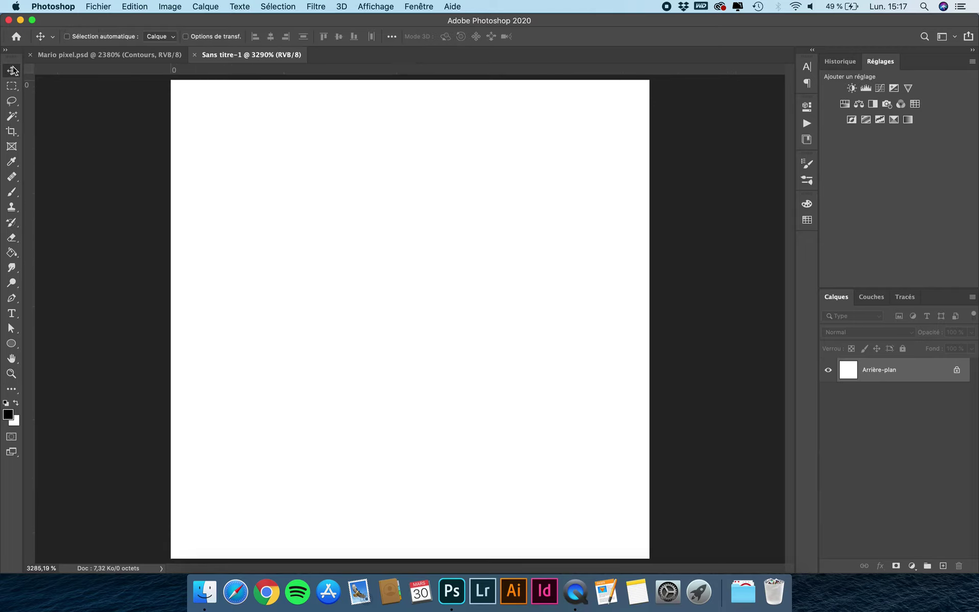
{"action": "scroll", "coordinate": [503, 368], "scroll_direction": "down", "scroll_amount": 2}
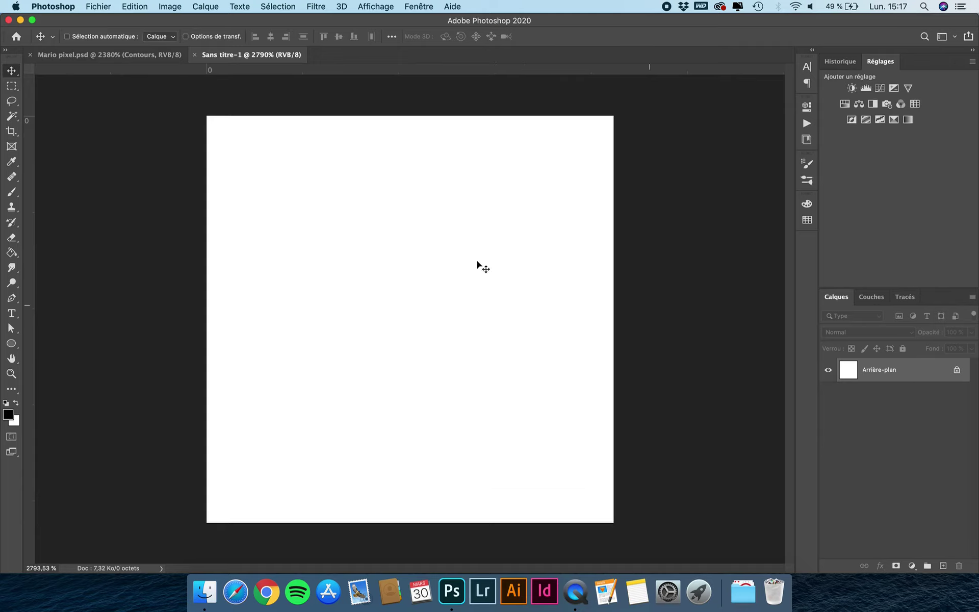
Add a guide layout with 2 columns and a gutter of 0, leaving rows and margins off
{"action": "left_click", "coordinate": [393, 7]}
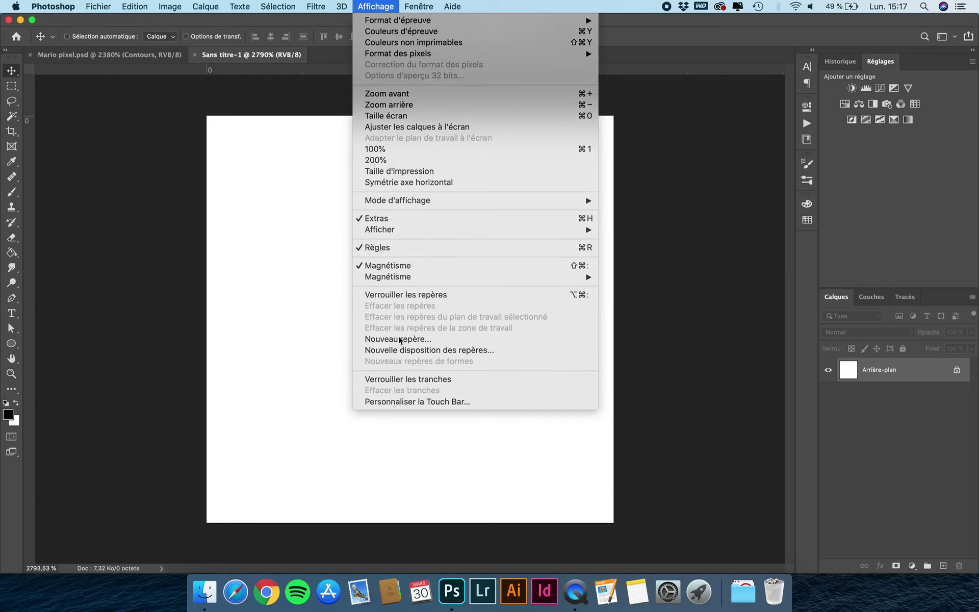
{"action": "left_click", "coordinate": [404, 351]}
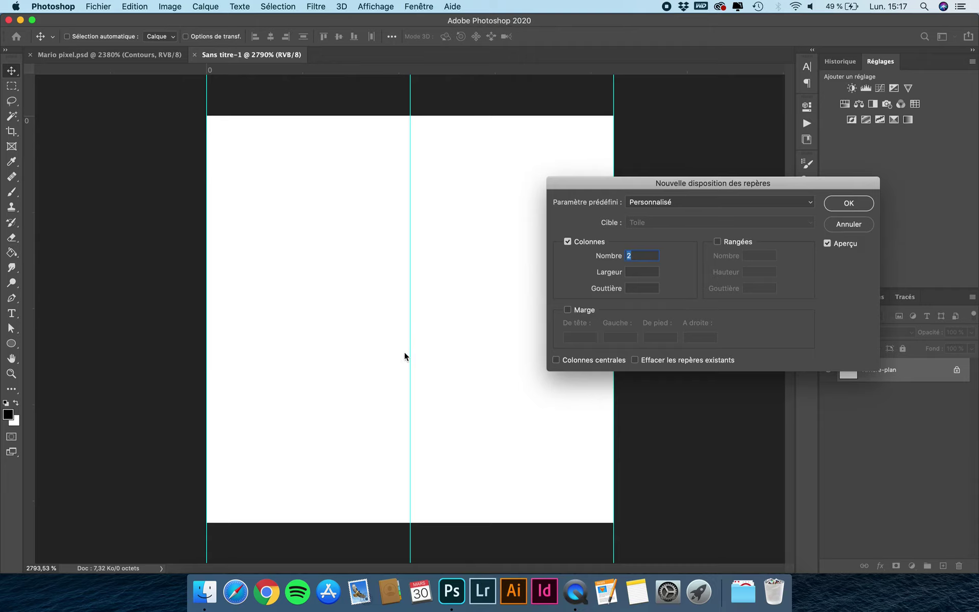
{"action": "left_click", "coordinate": [719, 243]}
{"action": "left_click", "coordinate": [717, 243]}
{"action": "left_click", "coordinate": [567, 311]}
{"action": "left_click", "coordinate": [567, 310]}
{"action": "left_click", "coordinate": [637, 287]}
{"action": "type", "text": "0"}
{"action": "left_click", "coordinate": [638, 256]}
{"action": "left_click", "coordinate": [850, 204]}
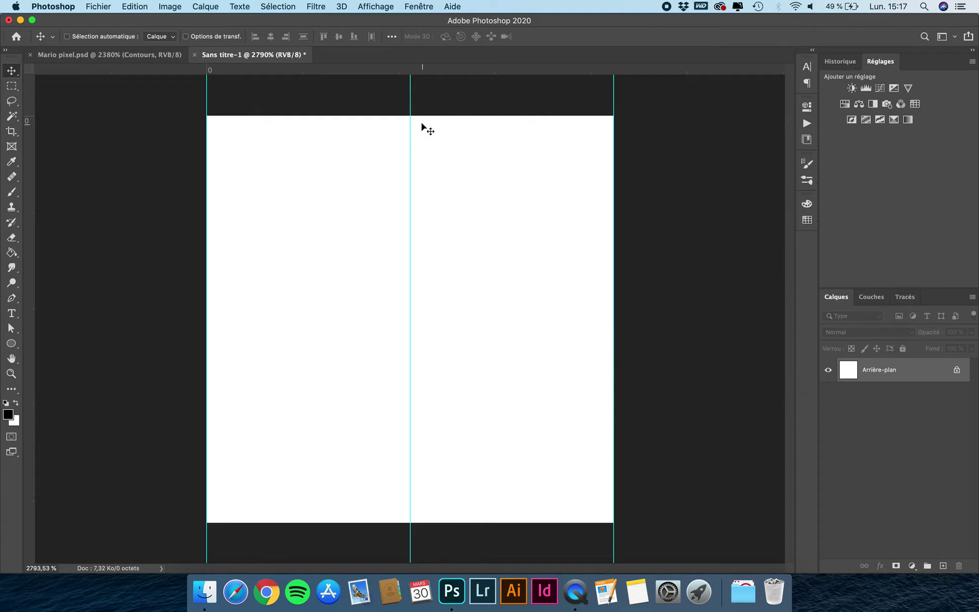
Undo a trial move of the centre guide and lock all guides in place
{"action": "left_click_drag", "start_coordinate": [411, 94], "coordinate": [360, 96]}
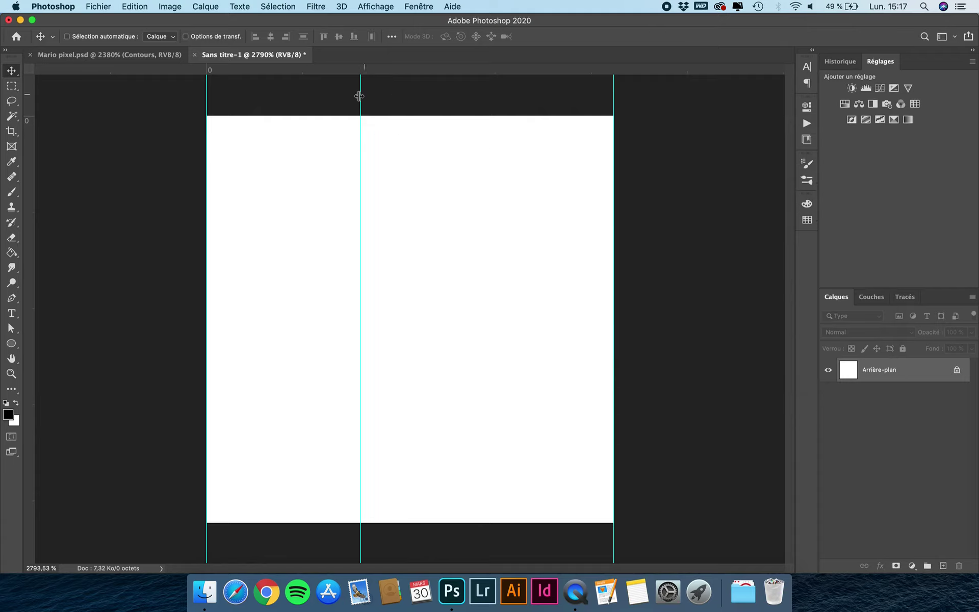
{"action": "key", "text": "super+z"}
{"action": "left_click", "coordinate": [377, 5]}
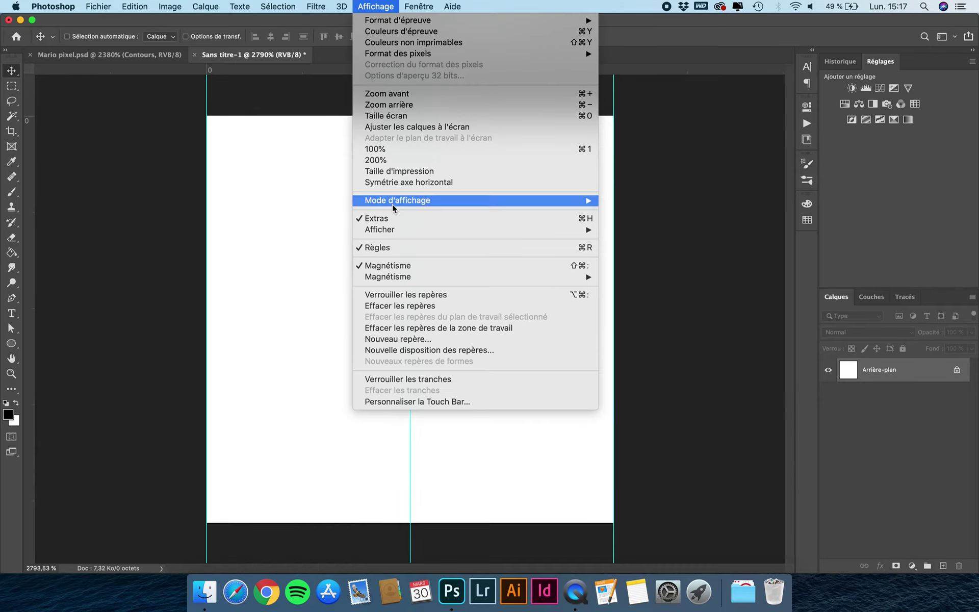
{"action": "left_click", "coordinate": [406, 296]}
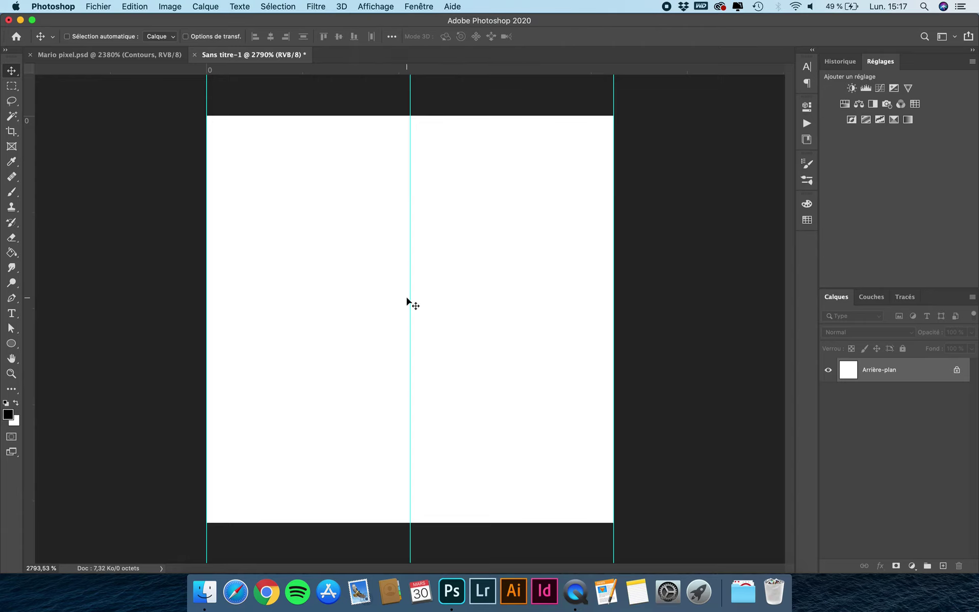
Switch the display of the guides off and back on
{"action": "left_click", "coordinate": [375, 5]}
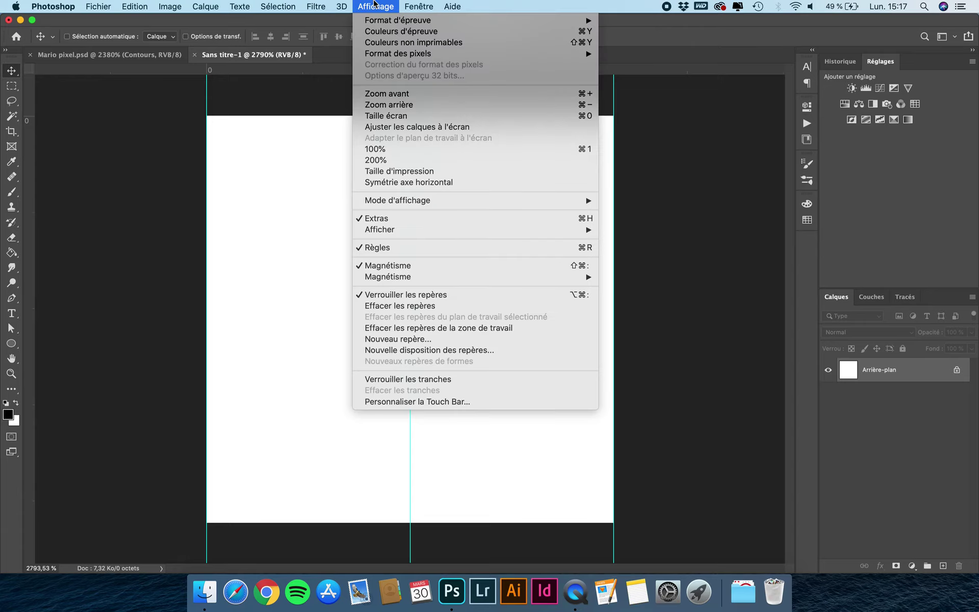
{"action": "mouse_move", "coordinate": [403, 234]}
{"action": "left_click", "coordinate": [381, 4]}
{"action": "key", "text": "super+semicolon"}
{"action": "key", "text": "super+semicolon"}
{"action": "key", "text": "super+semicolon"}
{"action": "key", "text": "super+semicolon"}
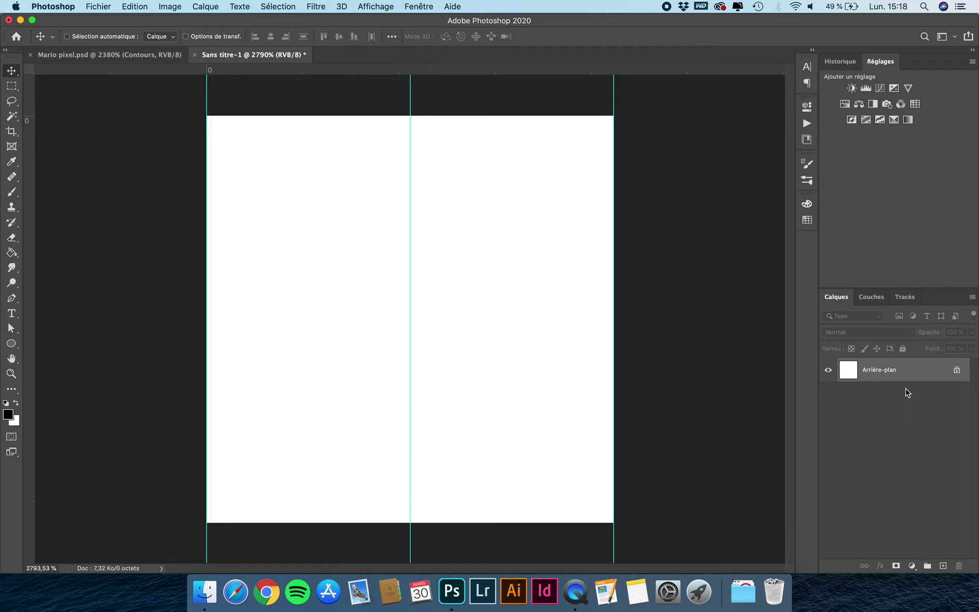
Unlock the background layer and rename it Fond
{"action": "left_click", "coordinate": [958, 373]}
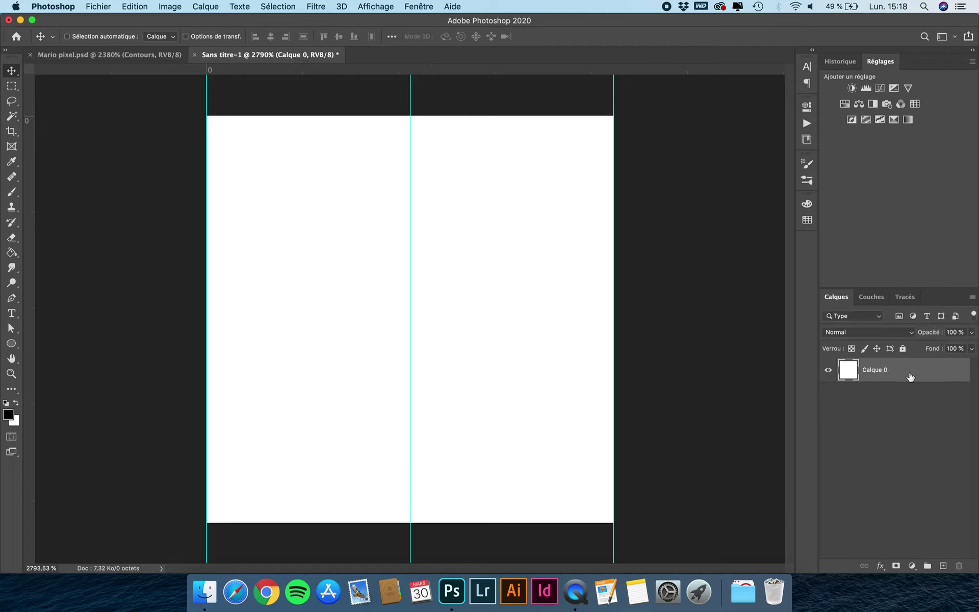
{"action": "double_click", "coordinate": [876, 370]}
{"action": "type", "text": "Fond"}
{"action": "key", "text": "Return"}
Switch to Finder and place Mario-pixel.png from the TUTO 293 - PIXEL ART MARIO folder into the new document
{"action": "left_click", "coordinate": [208, 601]}
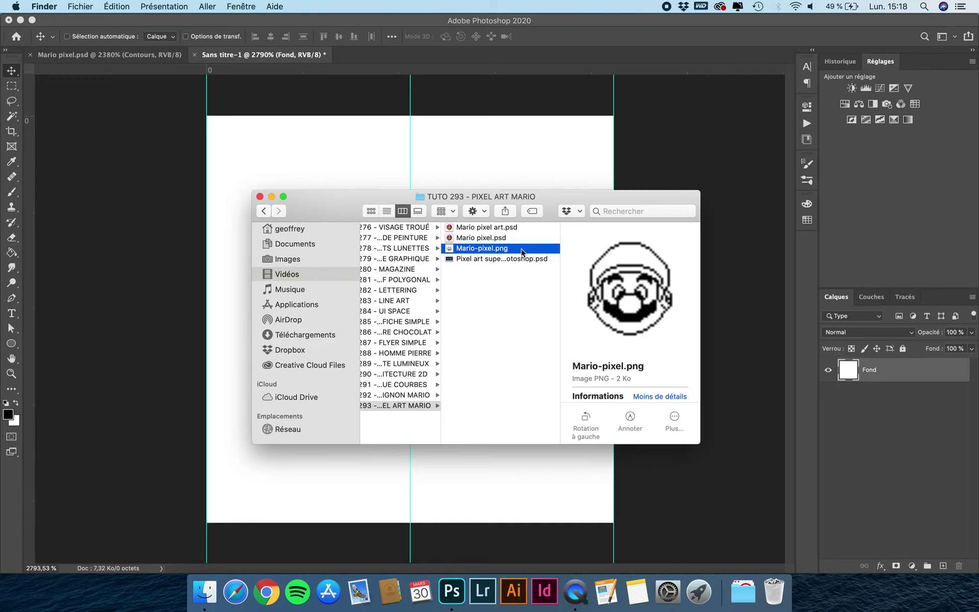
{"action": "left_click_drag", "start_coordinate": [521, 249], "coordinate": [502, 149]}
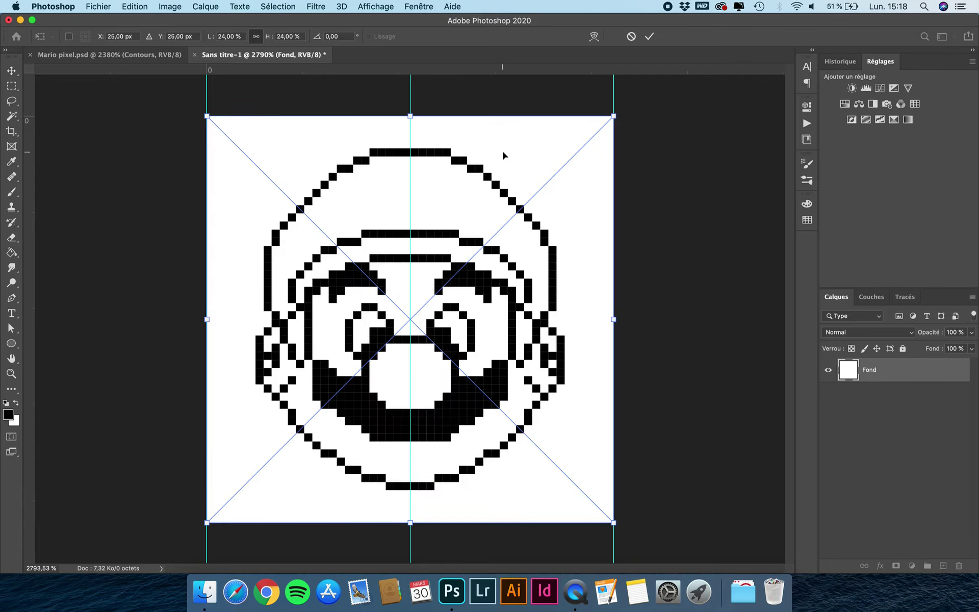
{"action": "key", "text": "Return"}
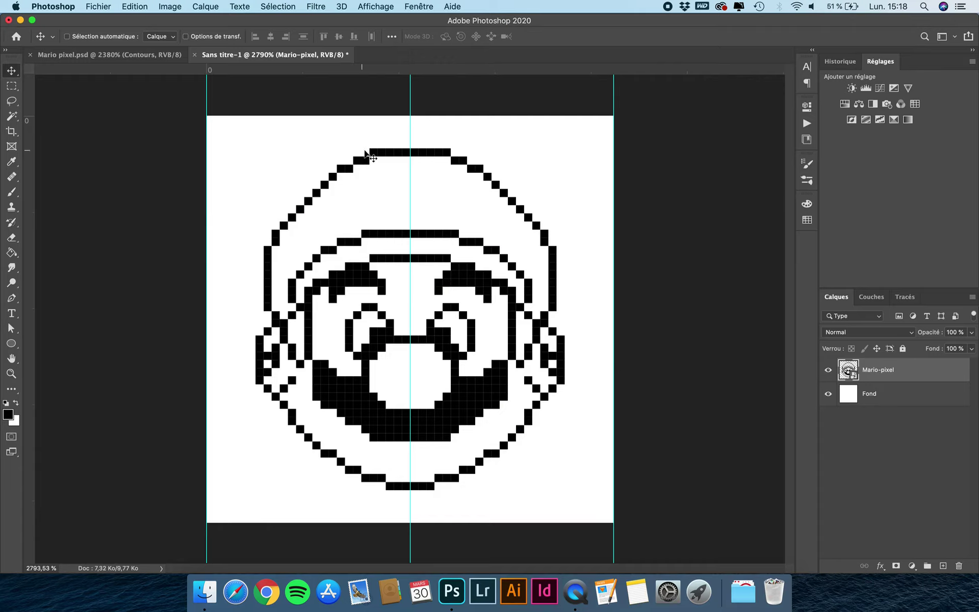
Set the Mario-pixel layer's opacity to 20 %
{"action": "left_click", "coordinate": [971, 333]}
{"action": "left_click_drag", "start_coordinate": [935, 349], "coordinate": [929, 349]}
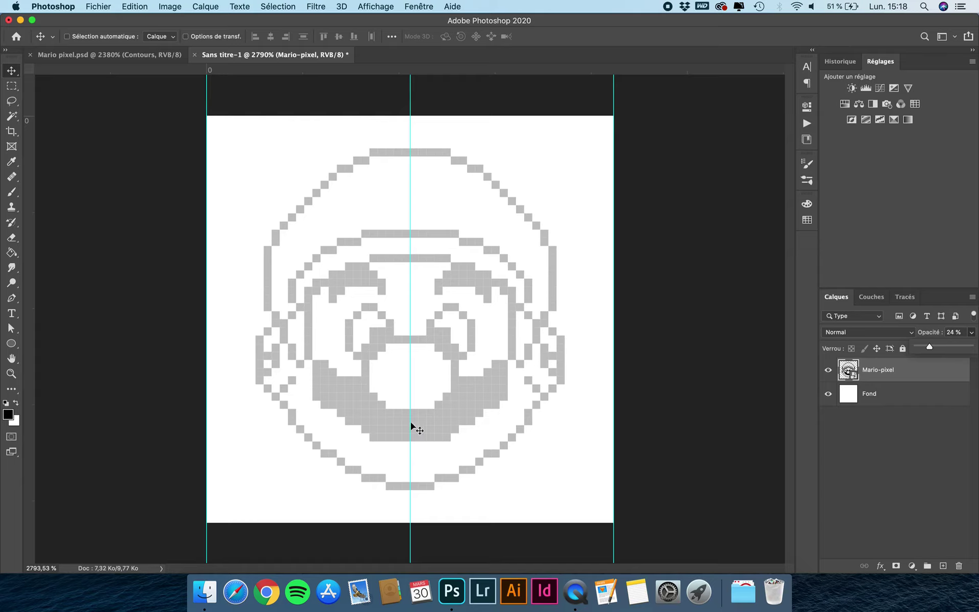
{"action": "left_click", "coordinate": [948, 336]}
{"action": "type", "text": "20"}
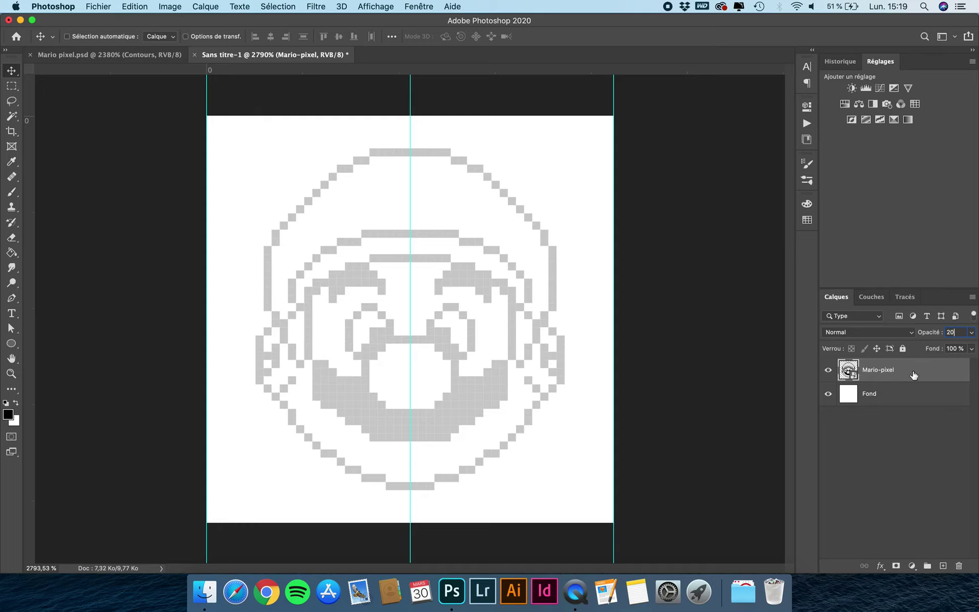
{"action": "key", "text": "Return"}
{"action": "left_click", "coordinate": [532, 254]}
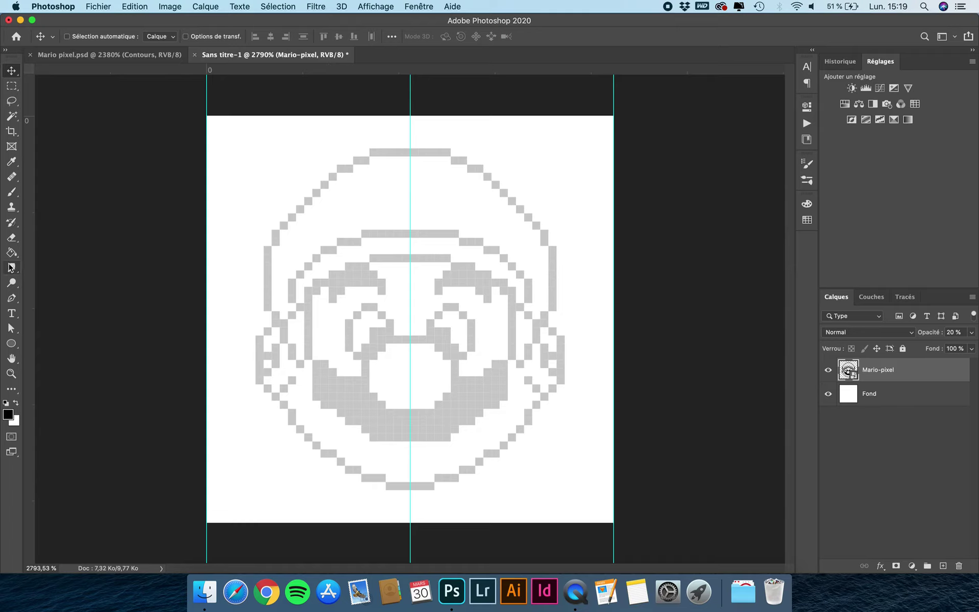
Set up the Pencil tool with a 1 px Arrondi flou tip and black (000000) as the foreground colour
{"action": "left_click", "coordinate": [11, 193]}
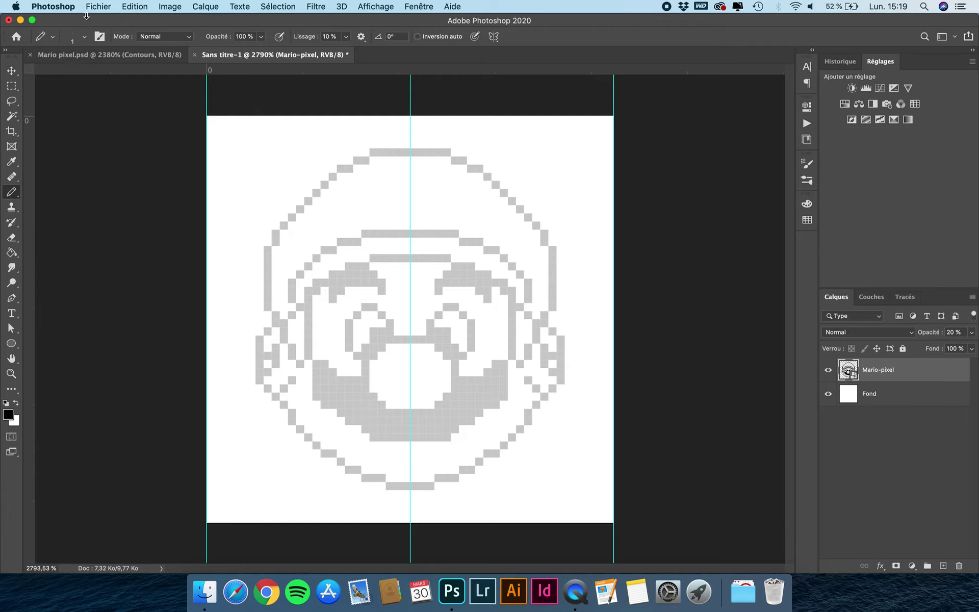
{"action": "left_click", "coordinate": [76, 40]}
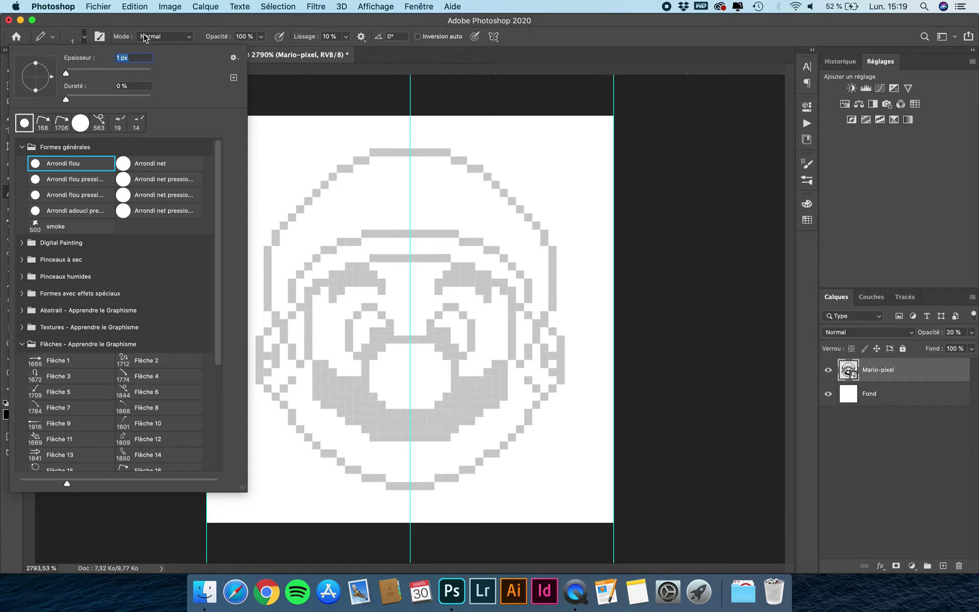
{"action": "left_click", "coordinate": [124, 167]}
{"action": "left_click", "coordinate": [100, 168]}
{"action": "left_click", "coordinate": [109, 24]}
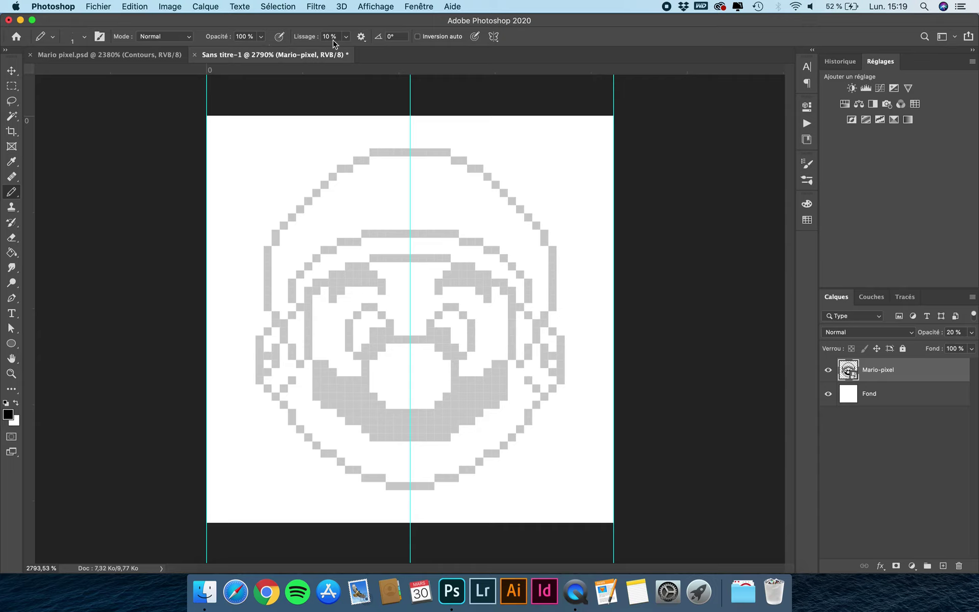
{"action": "left_click", "coordinate": [8, 414]}
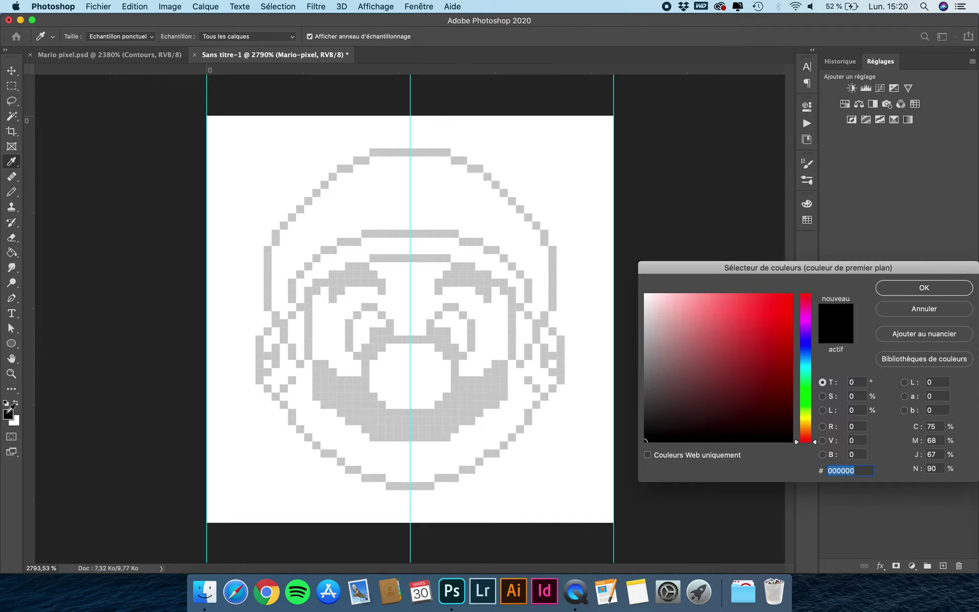
{"action": "left_click", "coordinate": [950, 294]}
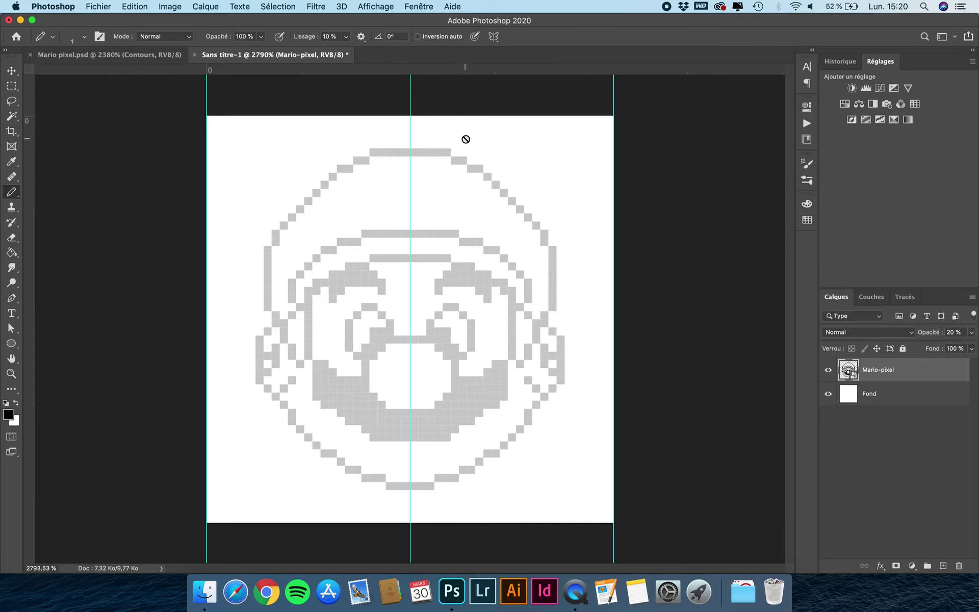
Add a new layer named Contour above the Mario-pixel layer
{"action": "scroll", "coordinate": [466, 139], "scroll_direction": "up", "scroll_amount": 2}
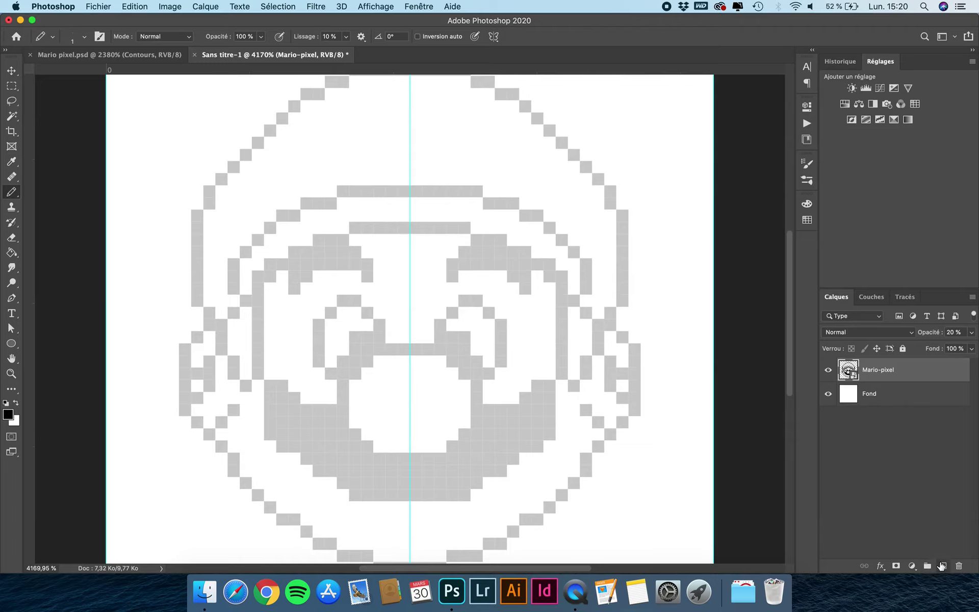
{"action": "left_click", "coordinate": [943, 566]}
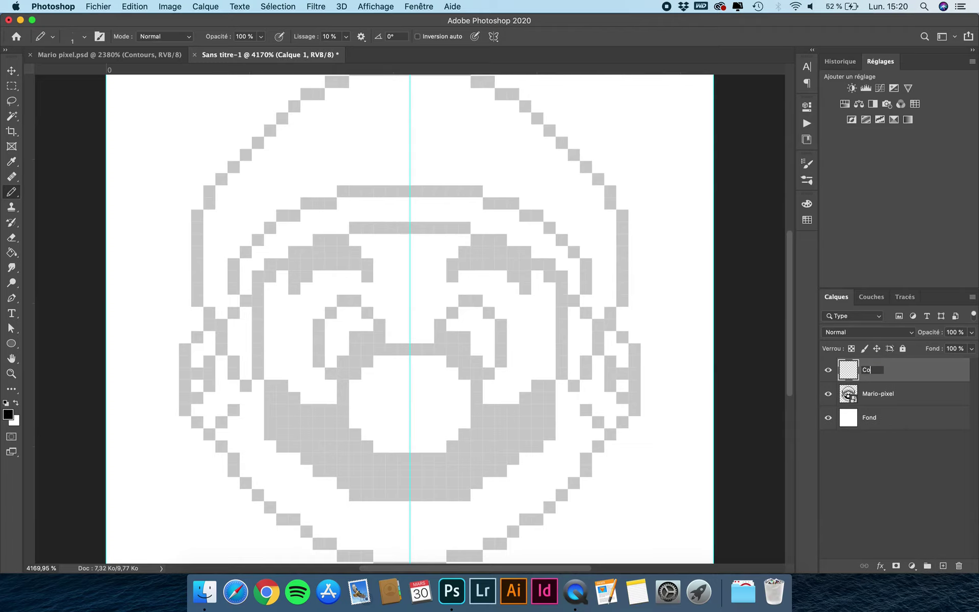
{"action": "key", "text": "Return"}
Trace the left half of the cap's top outline in black, from the centre guide down the diagonal
{"action": "scroll", "coordinate": [595, 265], "scroll_direction": "up", "scroll_amount": 3}
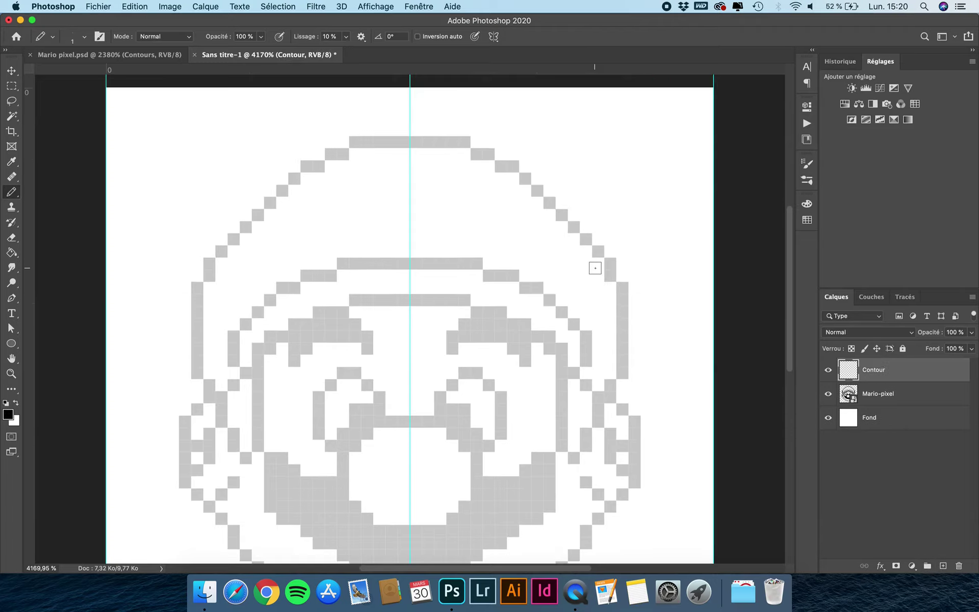
{"action": "scroll", "coordinate": [417, 197], "scroll_direction": "up", "scroll_amount": 1}
{"action": "scroll", "coordinate": [417, 197], "scroll_direction": "up", "scroll_amount": 3}
{"action": "mouse_move", "coordinate": [424, 203]}
{"action": "left_mouse_down"}
{"action": "mouse_move", "coordinate": [341, 203]}
{"action": "mouse_move", "coordinate": [295, 225]}
{"action": "left_mouse_up"}
{"action": "left_click", "coordinate": [272, 248]}
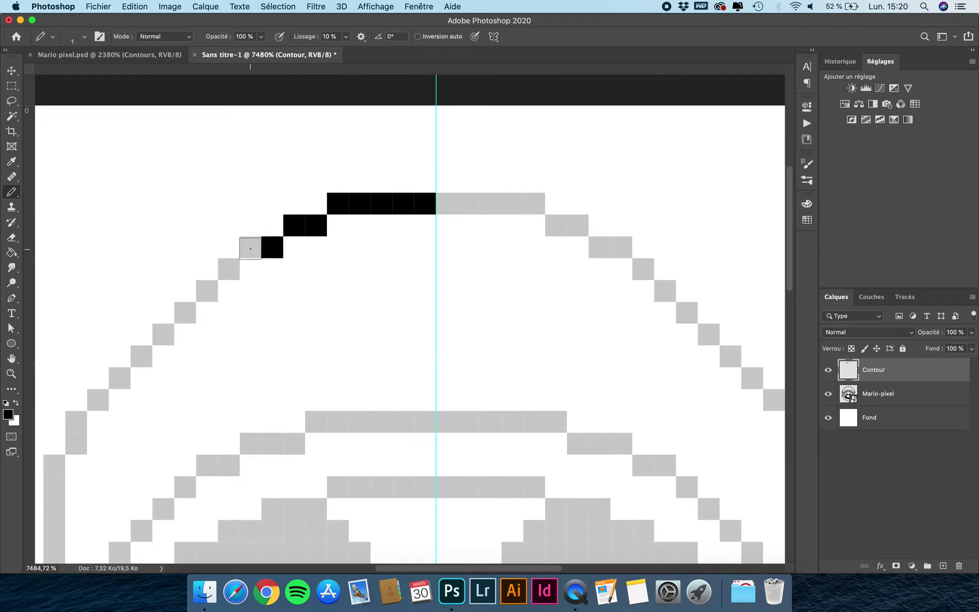
{"action": "left_click", "coordinate": [251, 249]}
{"action": "left_click", "coordinate": [228, 269]}
{"action": "left_click", "coordinate": [216, 287]}
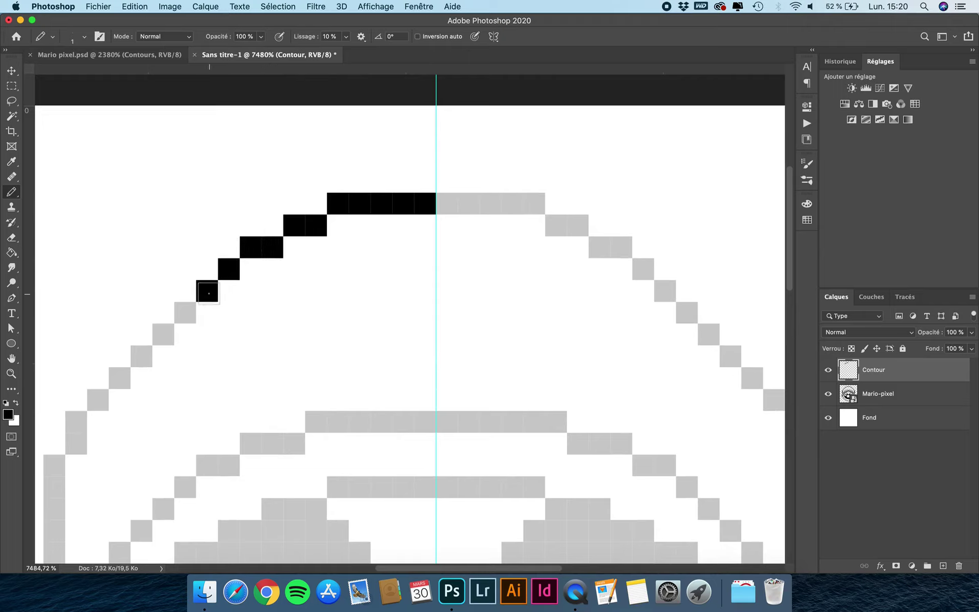
{"action": "left_click", "coordinate": [185, 312]}
{"action": "left_click", "coordinate": [163, 337]}
{"action": "left_click", "coordinate": [142, 356]}
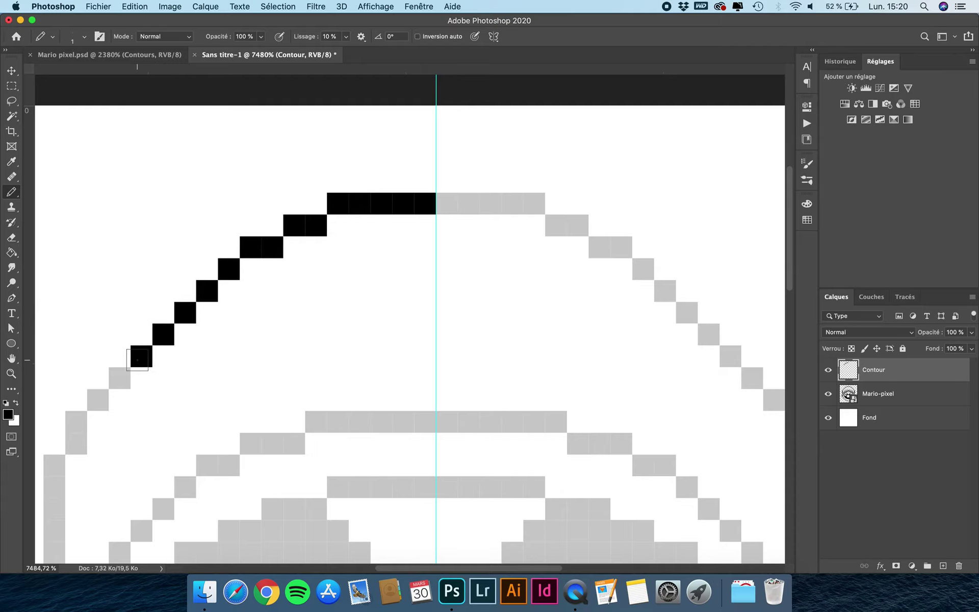
{"action": "left_click", "coordinate": [120, 378]}
{"action": "left_click", "coordinate": [98, 400]}
Trace the left side of the cap, including the two-pixel step and the long vertical edge
{"action": "scroll", "coordinate": [97, 399], "scroll_direction": "down", "scroll_amount": 5}
{"action": "scroll", "coordinate": [98, 400], "scroll_direction": "left", "scroll_amount": 5}
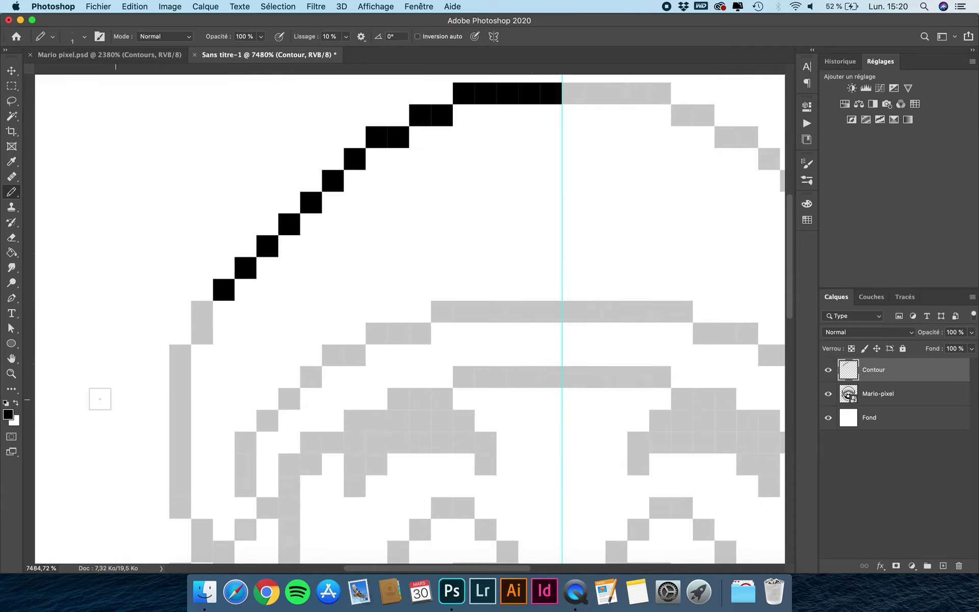
{"action": "left_click", "coordinate": [202, 311]}
{"action": "left_click", "coordinate": [202, 329]}
{"action": "scroll", "coordinate": [203, 326], "scroll_direction": "down", "scroll_amount": 4}
{"action": "scroll", "coordinate": [203, 325], "scroll_direction": "left", "scroll_amount": 1}
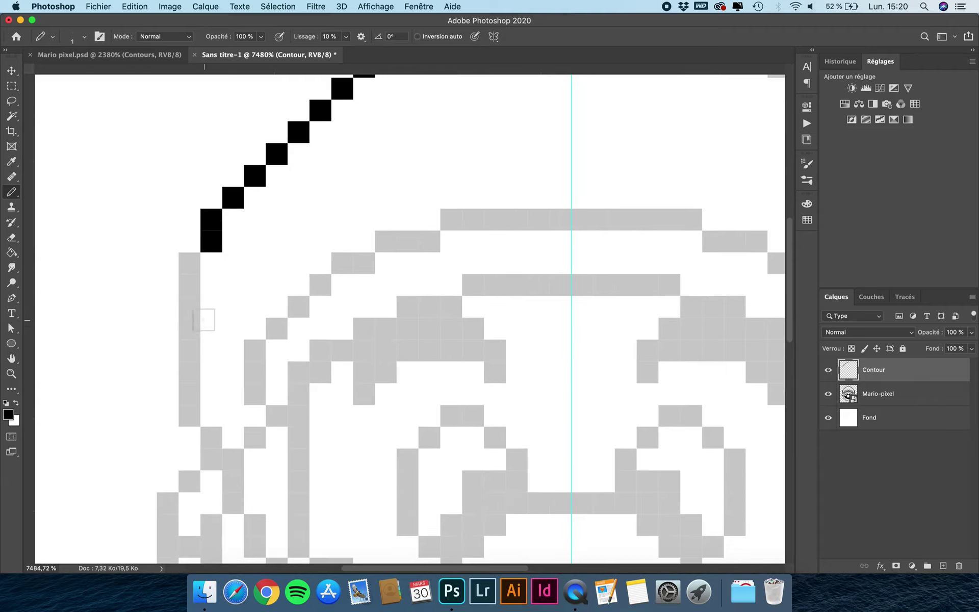
{"action": "left_click_drag", "start_coordinate": [190, 263], "coordinate": [192, 410]}
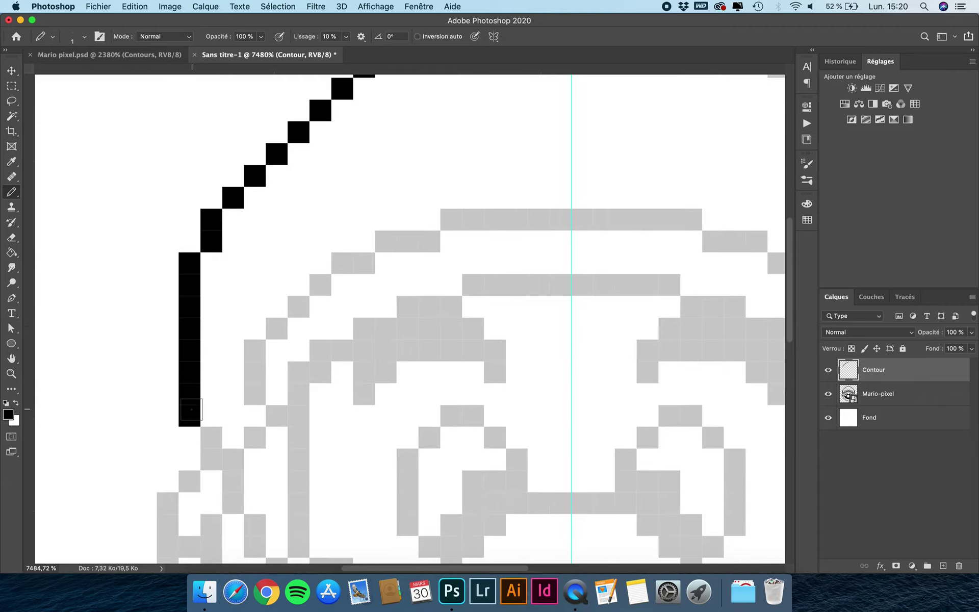
Trace the cap's lower-left corner and the upper and outer edges of the left ear
{"action": "left_click", "coordinate": [211, 437]}
{"action": "left_click", "coordinate": [211, 455]}
{"action": "left_click_drag", "start_coordinate": [234, 460], "coordinate": [233, 503]}
{"action": "left_click", "coordinate": [192, 481]}
{"action": "scroll", "coordinate": [195, 482], "scroll_direction": "down", "scroll_amount": 1}
{"action": "scroll", "coordinate": [194, 482], "scroll_direction": "down", "scroll_amount": 4}
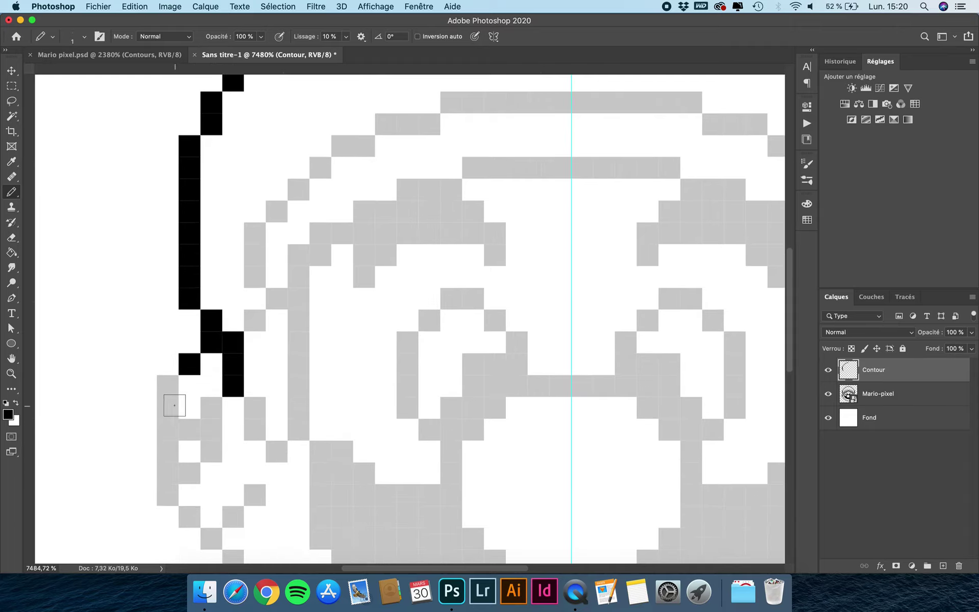
{"action": "left_click_drag", "start_coordinate": [167, 385], "coordinate": [167, 491]}
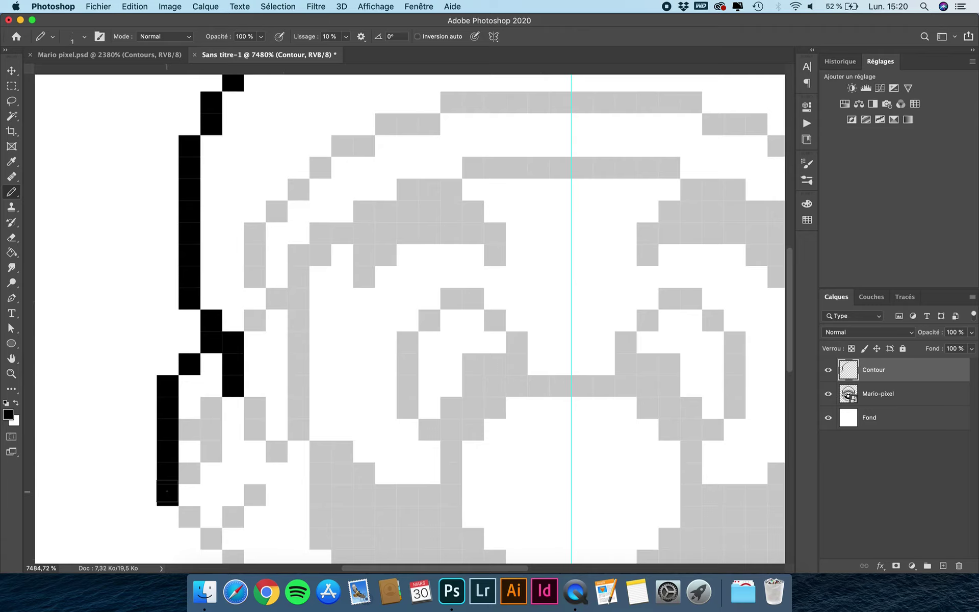
Try to trace the right half of the cap's top outline in one freehand stroke
{"action": "scroll", "coordinate": [167, 492], "scroll_direction": "up", "scroll_amount": 9}
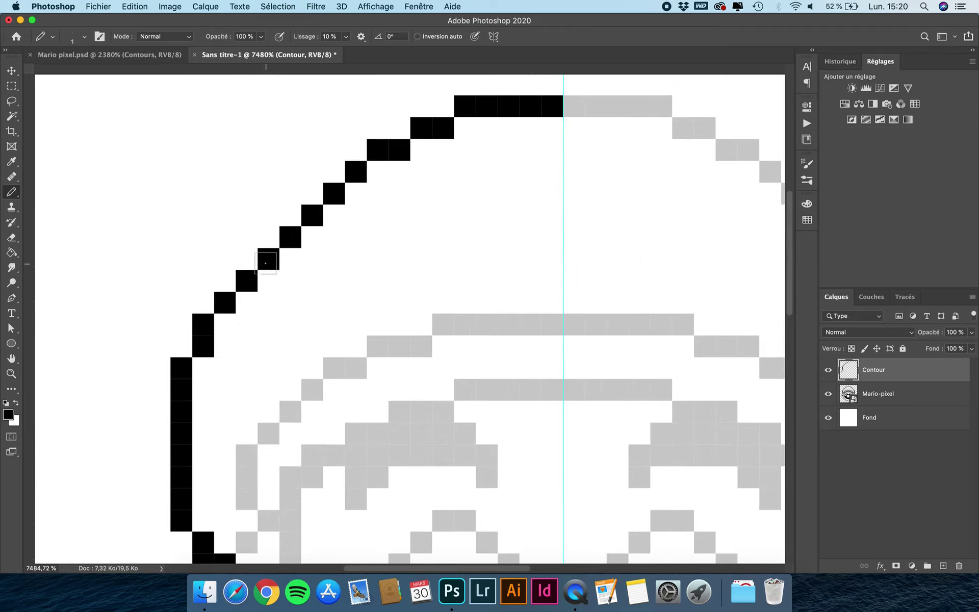
{"action": "scroll", "coordinate": [289, 203], "scroll_direction": "right", "scroll_amount": 5}
{"action": "scroll", "coordinate": [288, 203], "scroll_direction": "up", "scroll_amount": 1}
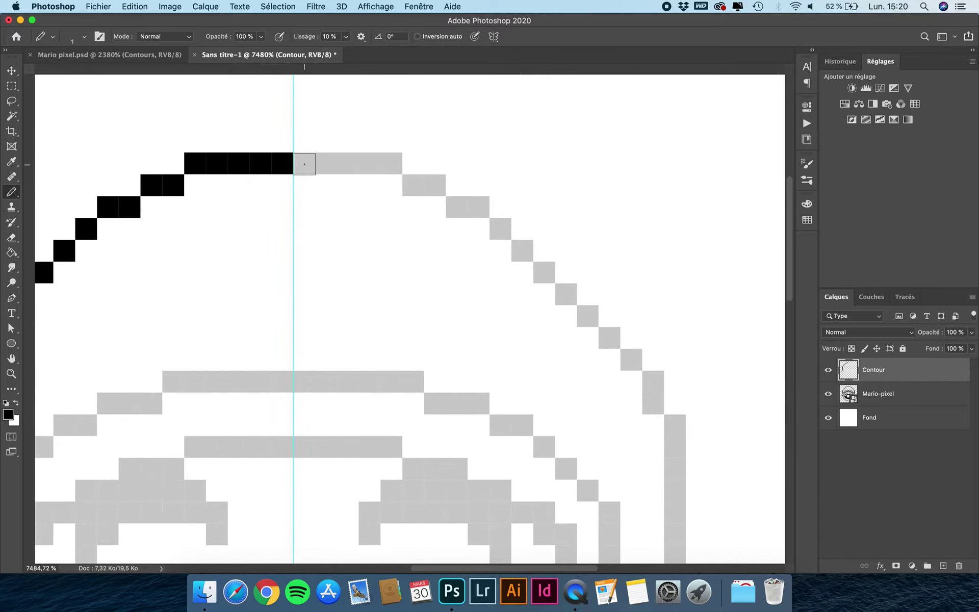
{"action": "mouse_move", "coordinate": [304, 164]}
{"action": "left_mouse_down"}
{"action": "mouse_move", "coordinate": [365, 173]}
{"action": "mouse_move", "coordinate": [462, 222]}
{"action": "mouse_move", "coordinate": [650, 380]}
{"action": "left_mouse_up"}
{"action": "scroll", "coordinate": [651, 380], "scroll_direction": "down", "scroll_amount": 5}
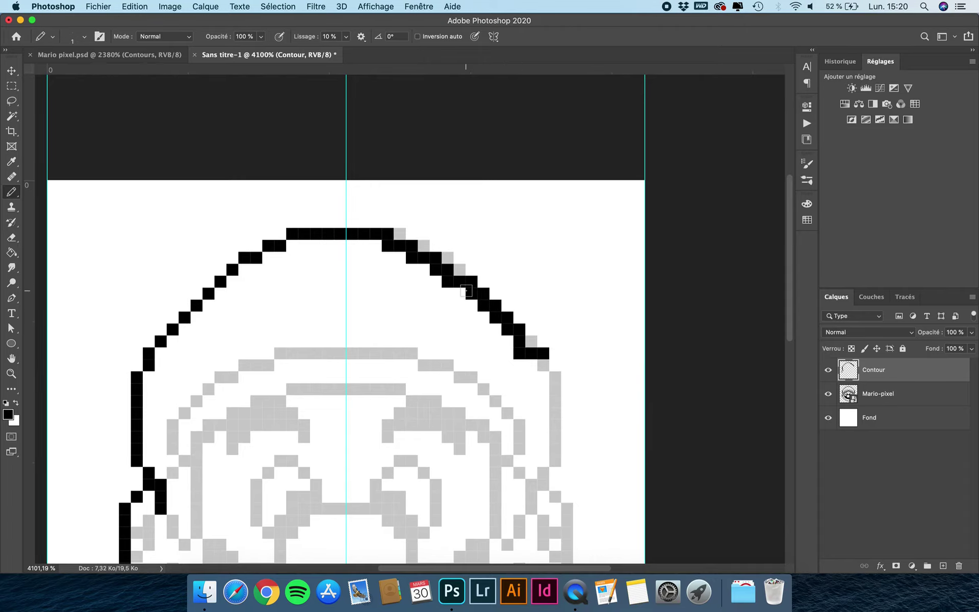
{"action": "key", "text": "super+z"}
{"action": "scroll", "coordinate": [318, 290], "scroll_direction": "down", "scroll_amount": 3}
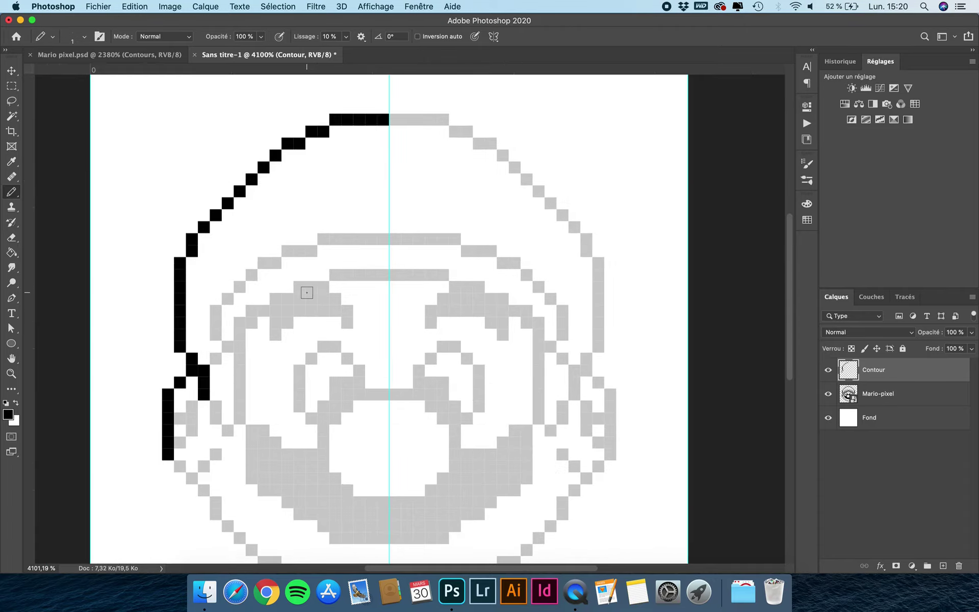
Trace the left half of the cap's front edge down to the ear and draw the left ear's inner pixels
{"action": "scroll", "coordinate": [307, 293], "scroll_direction": "up", "scroll_amount": 3}
{"action": "mouse_move", "coordinate": [396, 217]}
{"action": "left_mouse_down"}
{"action": "mouse_move", "coordinate": [323, 216]}
{"action": "mouse_move", "coordinate": [231, 251]}
{"action": "mouse_move", "coordinate": [166, 316]}
{"action": "mouse_move", "coordinate": [167, 383]}
{"action": "left_mouse_up"}
{"action": "scroll", "coordinate": [169, 385], "scroll_direction": "down", "scroll_amount": 5}
{"action": "scroll", "coordinate": [169, 384], "scroll_direction": "left", "scroll_amount": 2}
{"action": "left_click", "coordinate": [169, 342]}
{"action": "mouse_move", "coordinate": [168, 343]}
{"action": "left_mouse_down"}
{"action": "mouse_move", "coordinate": [168, 375]}
{"action": "mouse_move", "coordinate": [151, 362]}
{"action": "left_mouse_up"}
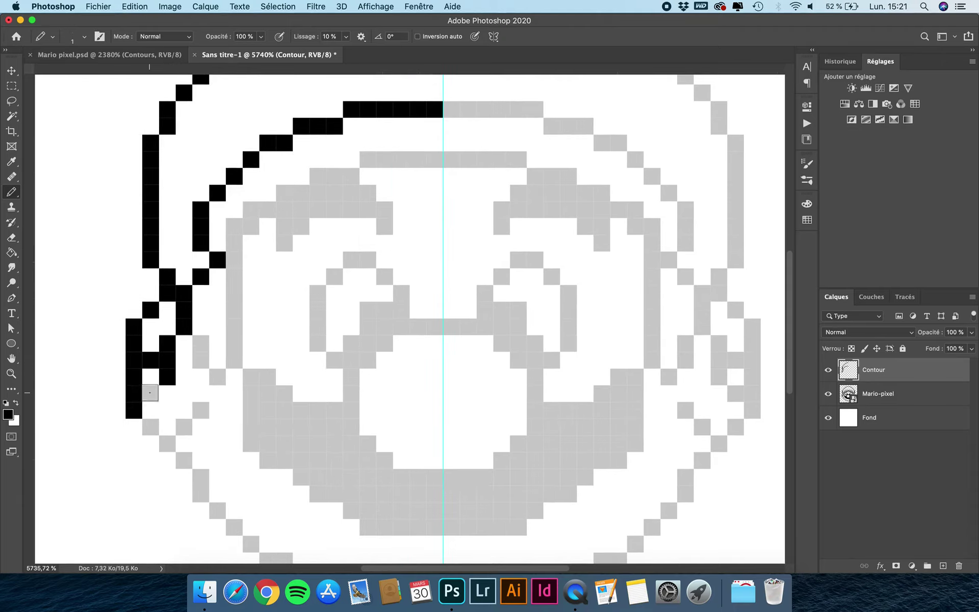
{"action": "left_click", "coordinate": [150, 392]}
Trace the lower outline of the left ear and the short diagonal leading from it toward the cheek
{"action": "scroll", "coordinate": [149, 392], "scroll_direction": "down", "scroll_amount": 3}
{"action": "left_click", "coordinate": [151, 367]}
{"action": "left_click", "coordinate": [167, 384]}
{"action": "left_click", "coordinate": [183, 369]}
{"action": "left_click", "coordinate": [201, 355]}
{"action": "left_click", "coordinate": [184, 393]}
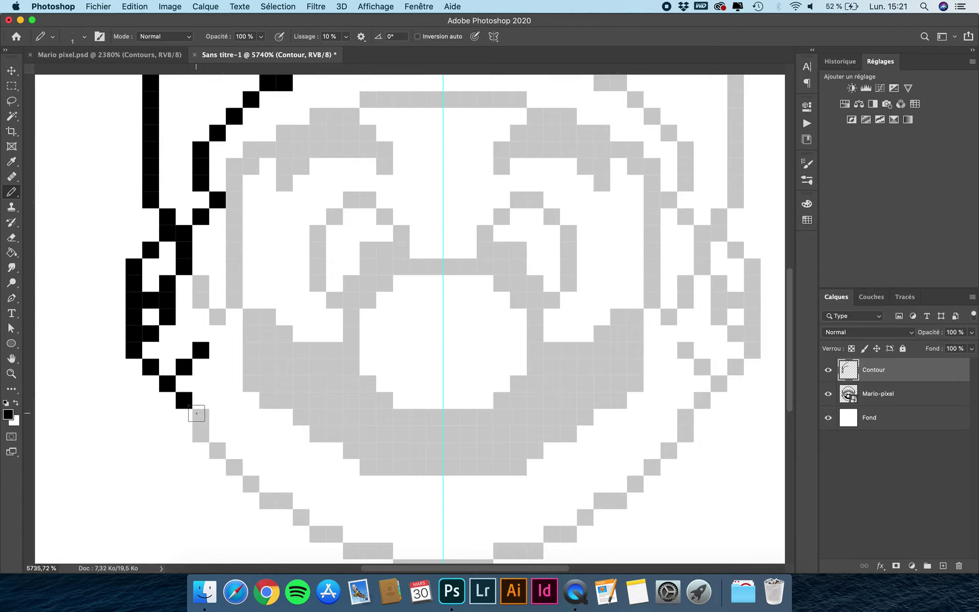
Trace the left jaw diagonally from below the ear toward the chin
{"action": "left_click_drag", "start_coordinate": [200, 416], "coordinate": [199, 430]}
{"action": "left_click", "coordinate": [216, 448]}
{"action": "left_click", "coordinate": [234, 466]}
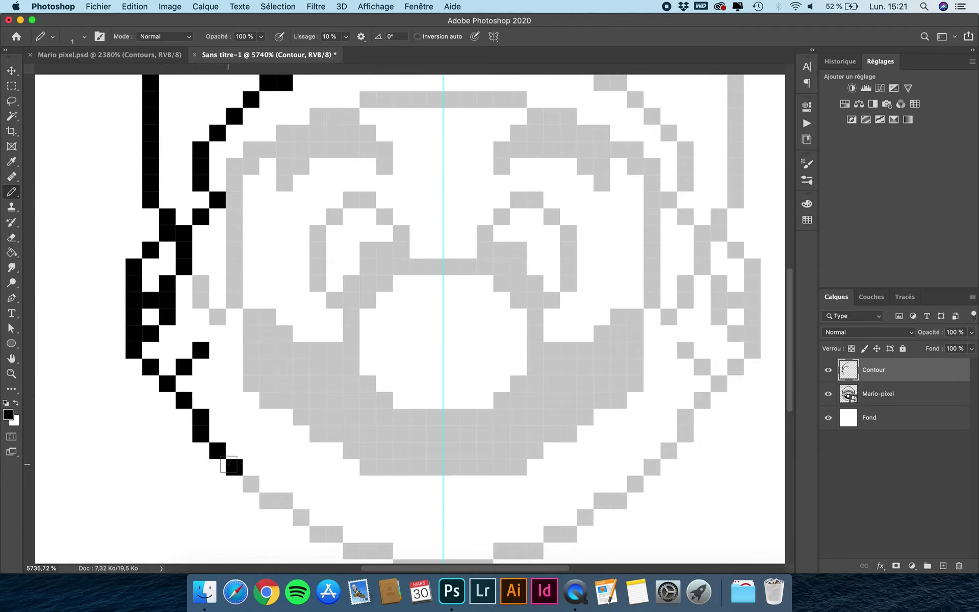
{"action": "left_click", "coordinate": [249, 483]}
{"action": "left_click", "coordinate": [268, 501]}
{"action": "left_click", "coordinate": [280, 503]}
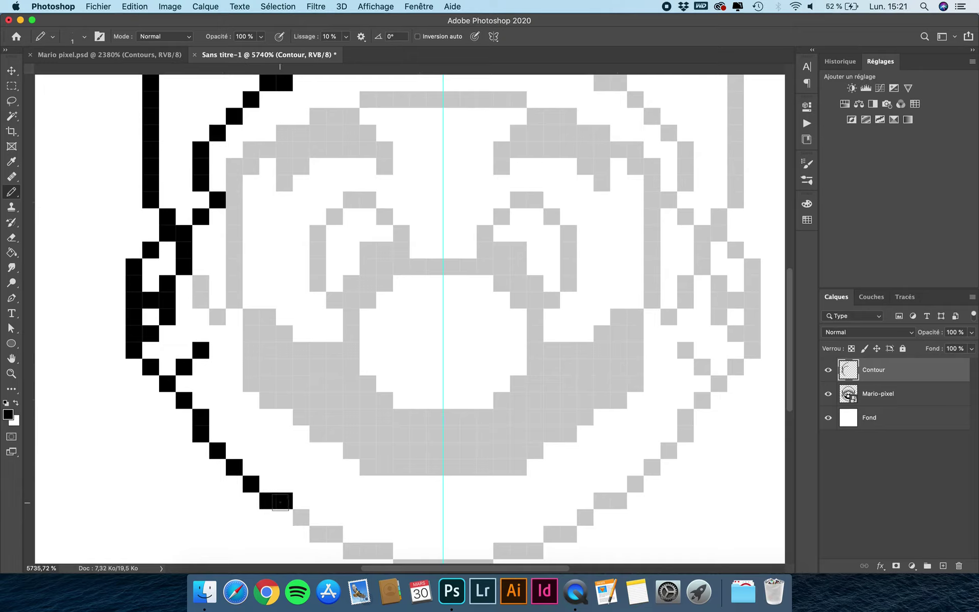
{"action": "left_click", "coordinate": [300, 517]}
Complete the left half of the chin outline up to the vertical centre guide
{"action": "scroll", "coordinate": [301, 516], "scroll_direction": "down", "scroll_amount": 1}
{"action": "left_click", "coordinate": [317, 499]}
{"action": "left_click", "coordinate": [334, 499]}
{"action": "left_click_drag", "start_coordinate": [350, 517], "coordinate": [379, 517]}
{"action": "left_click", "coordinate": [401, 532]}
{"action": "left_click", "coordinate": [418, 532]}
{"action": "left_click", "coordinate": [435, 533]}
{"action": "scroll", "coordinate": [432, 522], "scroll_direction": "down", "scroll_amount": 3}
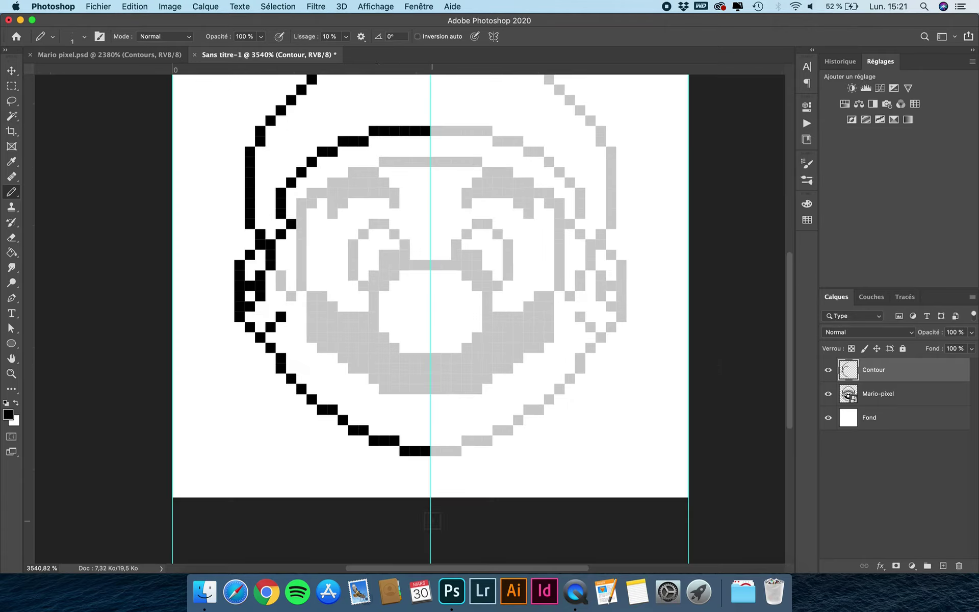
Hide the Mario-pixel template to inspect the traced left half of the contour, and show the template again
{"action": "left_click", "coordinate": [829, 394]}
{"action": "scroll", "coordinate": [474, 324], "scroll_direction": "down", "scroll_amount": 5}
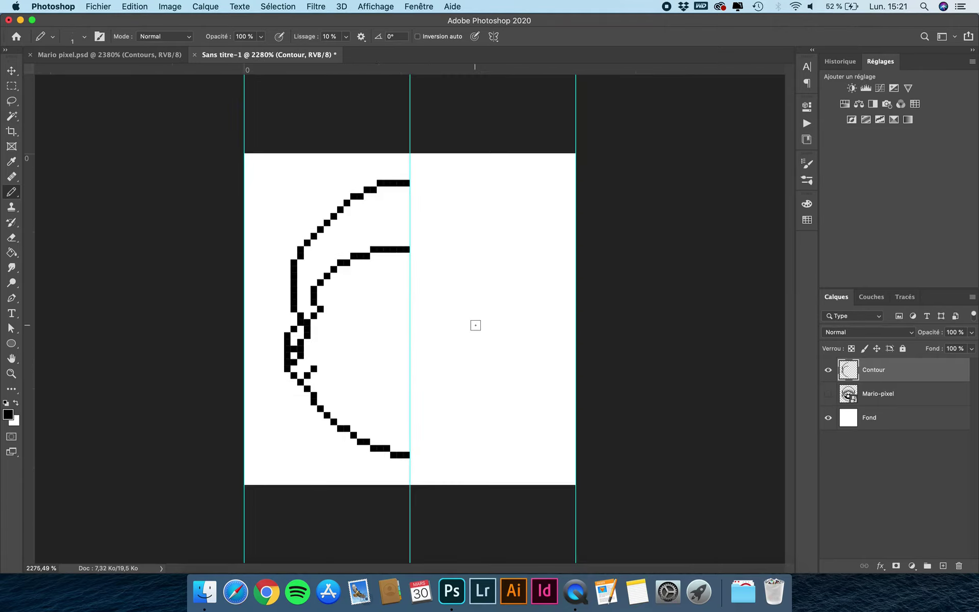
{"action": "scroll", "coordinate": [397, 318], "scroll_direction": "up", "scroll_amount": 3}
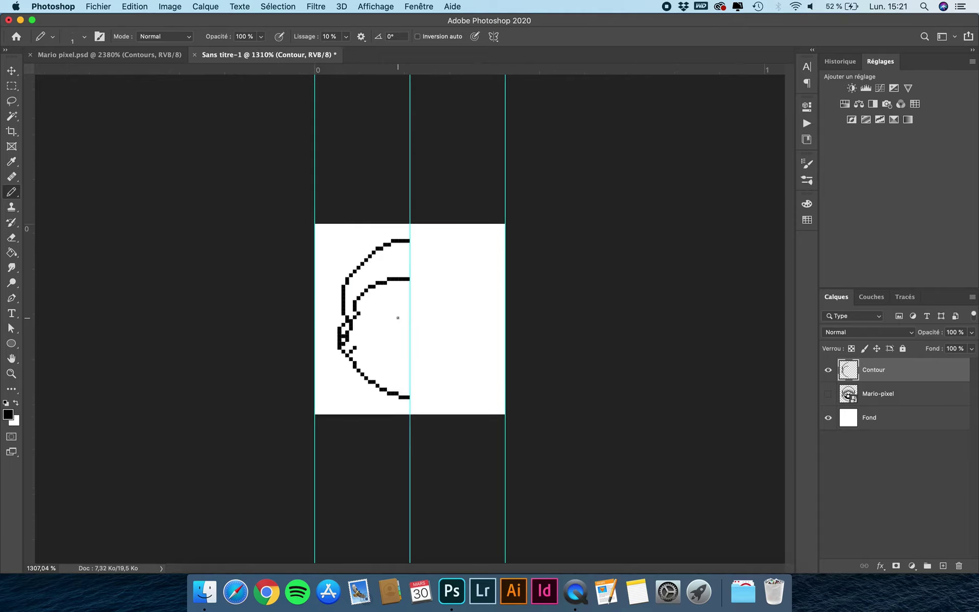
{"action": "left_click", "coordinate": [829, 393]}
{"action": "scroll", "coordinate": [328, 270], "scroll_direction": "up", "scroll_amount": 4}
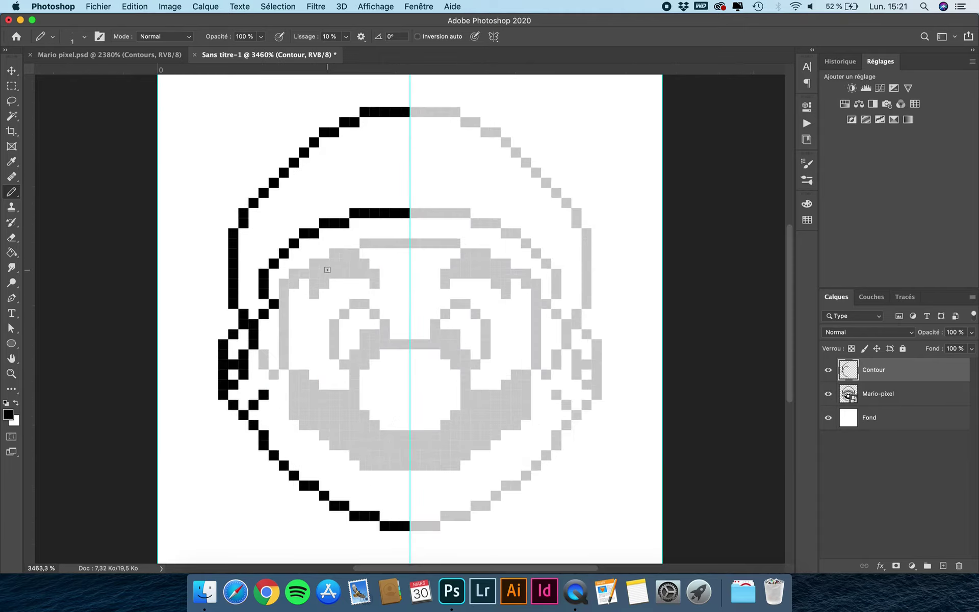
Trace the left half of the hairline and the left eyebrow's upper rows, adding stray pixels past the eyebrow's inner end
{"action": "mouse_move", "coordinate": [402, 192]}
{"action": "left_mouse_down"}
{"action": "mouse_move", "coordinate": [338, 194]}
{"action": "mouse_move", "coordinate": [321, 211]}
{"action": "mouse_move", "coordinate": [285, 214]}
{"action": "mouse_move", "coordinate": [327, 227]}
{"action": "mouse_move", "coordinate": [262, 226]}
{"action": "left_mouse_up"}
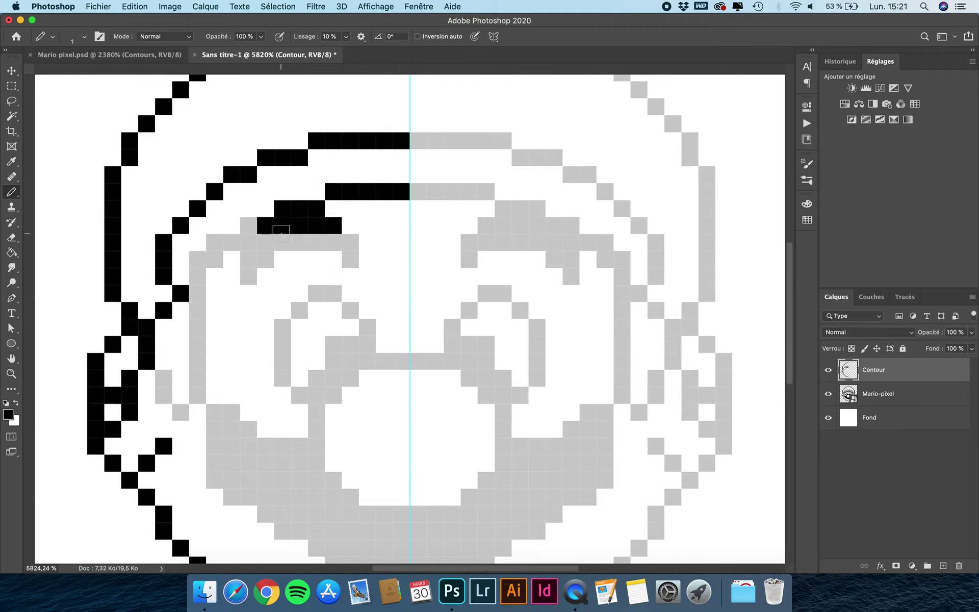
{"action": "left_click", "coordinate": [249, 226]}
{"action": "left_click_drag", "start_coordinate": [351, 223], "coordinate": [372, 246]}
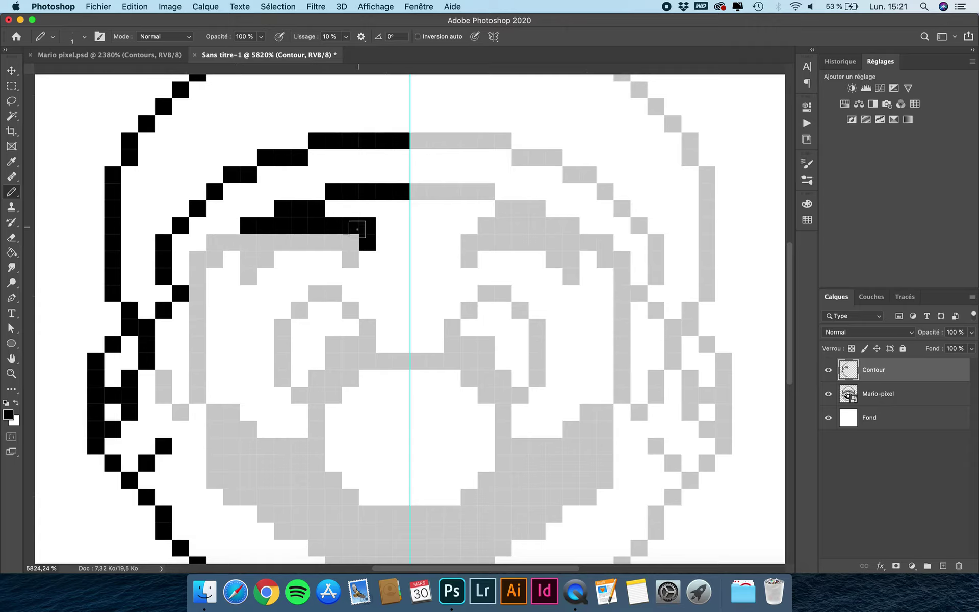
{"action": "scroll", "coordinate": [371, 238], "scroll_direction": "up", "scroll_amount": 4}
{"action": "scroll", "coordinate": [372, 237], "scroll_direction": "up", "scroll_amount": 1}
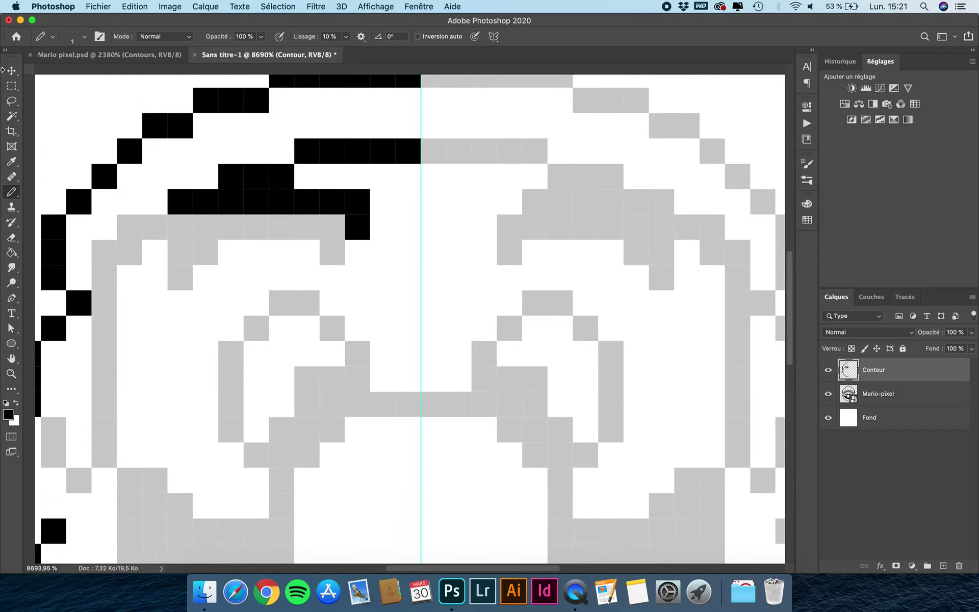
Try to remove the stray pixels beside the left eyebrow with the Eraser, and undo the erasing
{"action": "left_click", "coordinate": [12, 87]}
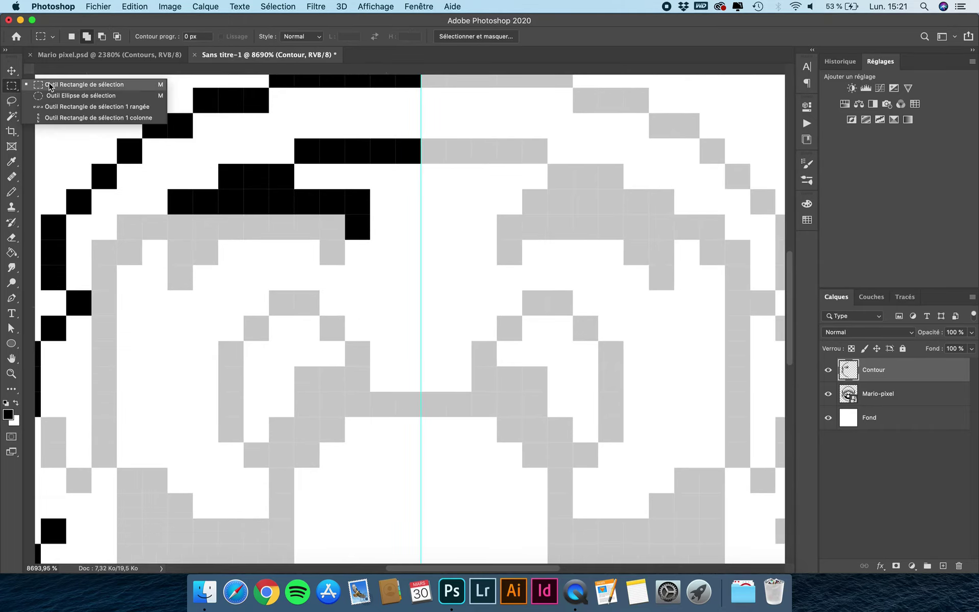
{"action": "left_click", "coordinate": [49, 86]}
{"action": "left_click", "coordinate": [12, 238]}
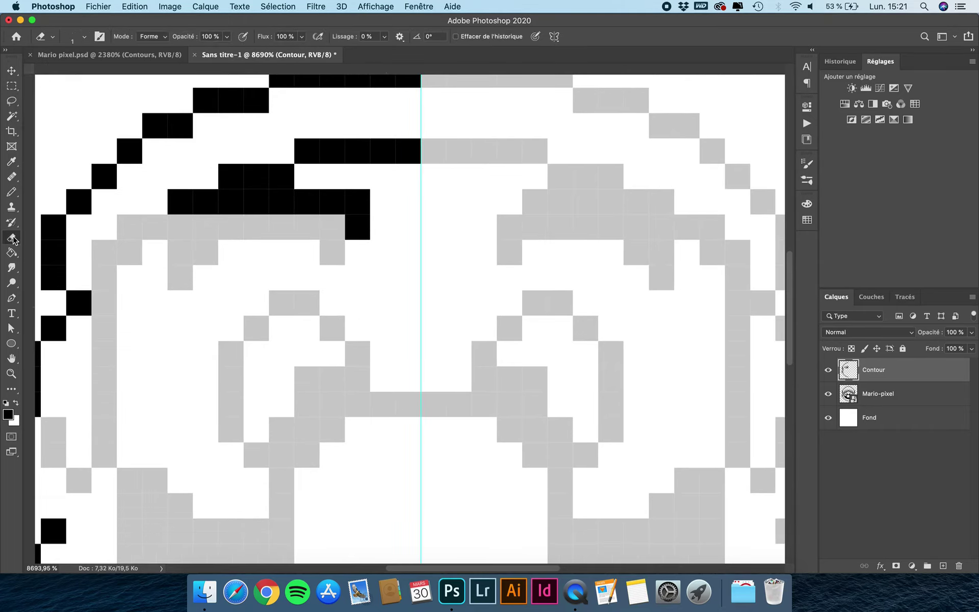
{"action": "mouse_move", "coordinate": [350, 199]}
{"action": "left_mouse_down"}
{"action": "mouse_move", "coordinate": [365, 234]}
{"action": "mouse_move", "coordinate": [332, 200]}
{"action": "mouse_move", "coordinate": [295, 203]}
{"action": "mouse_move", "coordinate": [332, 200]}
{"action": "mouse_move", "coordinate": [355, 232]}
{"action": "mouse_move", "coordinate": [348, 209]}
{"action": "mouse_move", "coordinate": [321, 206]}
{"action": "mouse_move", "coordinate": [379, 226]}
{"action": "mouse_move", "coordinate": [357, 221]}
{"action": "left_mouse_up"}
{"action": "left_click", "coordinate": [829, 393]}
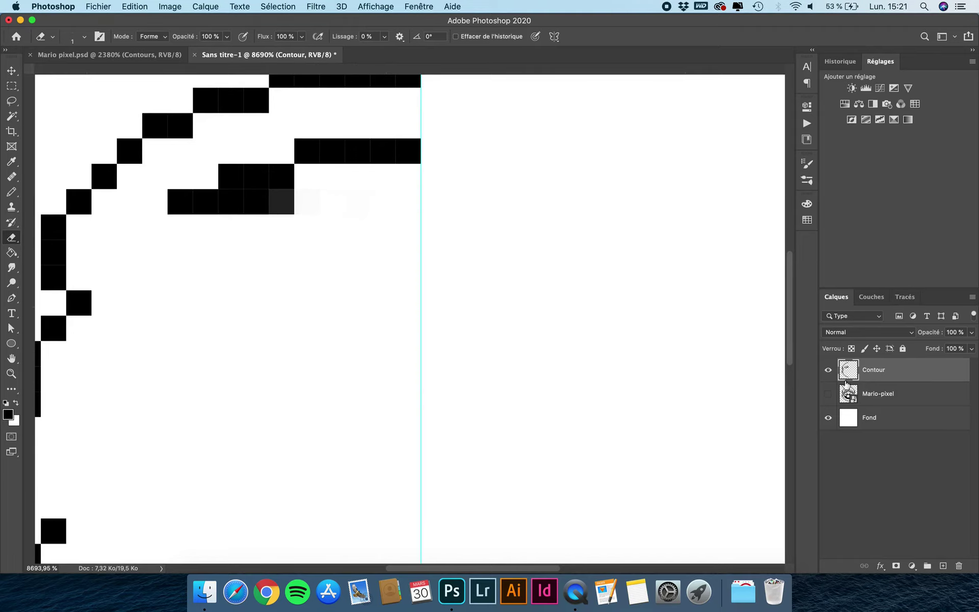
{"action": "left_click", "coordinate": [828, 393]}
{"action": "key", "text": "super+z"}
{"action": "key", "text": "super+z"}
{"action": "key", "text": "super+z"}
{"action": "key", "text": "super+z"}
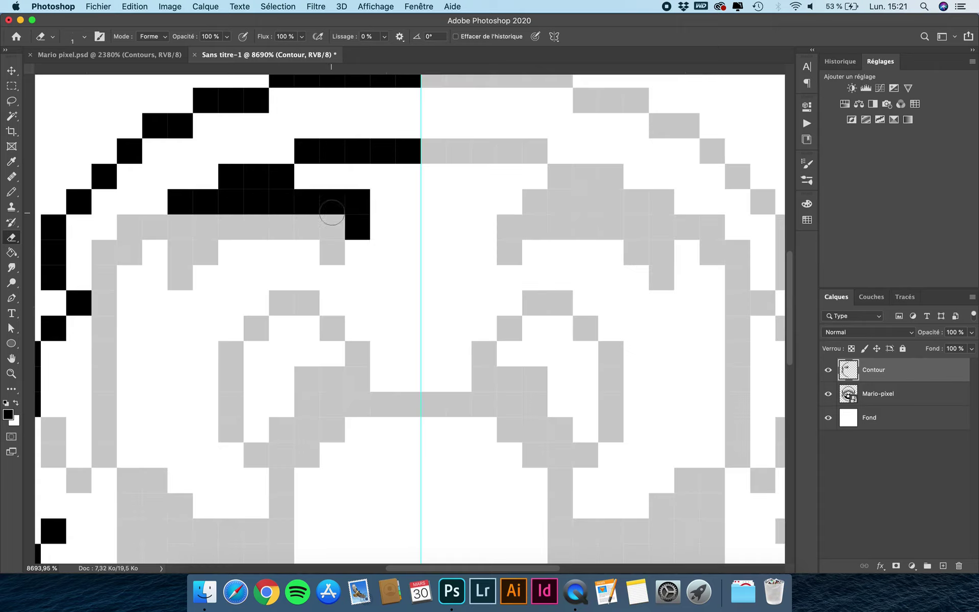
{"action": "key", "text": "super+z"}
{"action": "key", "text": "super+shift+z"}
Select the area with the stray pixels at the left eyebrow's inner end using the rectangular marquee, delete them and deselect
{"action": "left_click", "coordinate": [12, 87]}
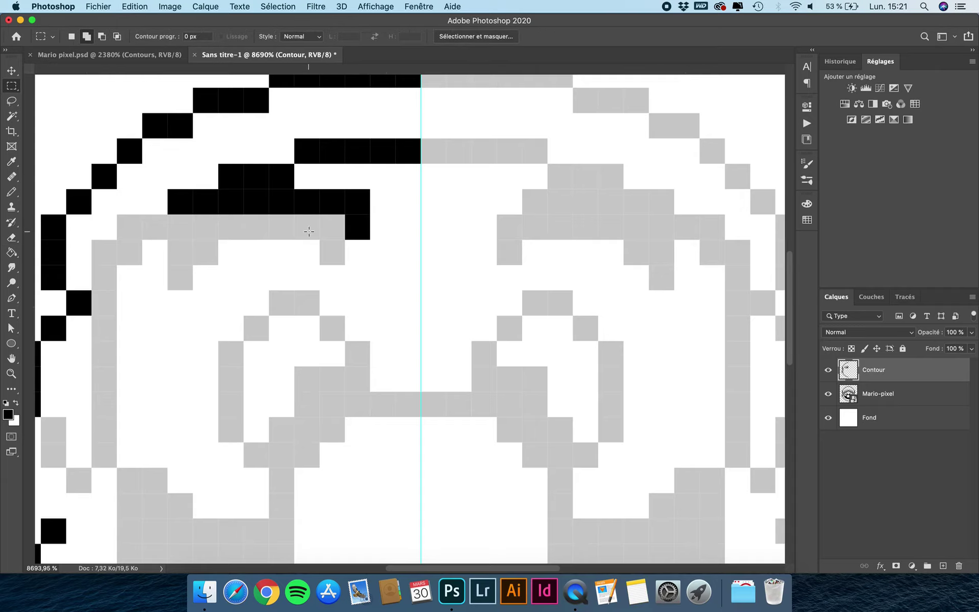
{"action": "scroll", "coordinate": [309, 231], "scroll_direction": "up", "scroll_amount": 3}
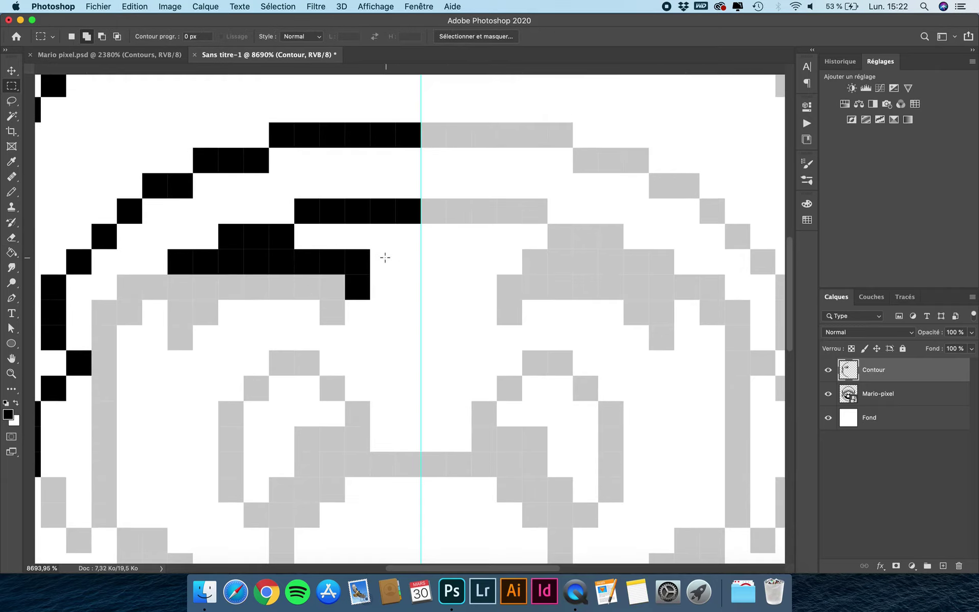
{"action": "right_click", "coordinate": [14, 87]}
{"action": "left_click", "coordinate": [67, 87]}
{"action": "left_click_drag", "start_coordinate": [394, 234], "coordinate": [356, 308]}
{"action": "key", "text": "super+d"}
{"action": "mouse_move", "coordinate": [368, 251]}
{"action": "left_mouse_down"}
{"action": "mouse_move", "coordinate": [358, 271]}
{"action": "mouse_move", "coordinate": [312, 266]}
{"action": "left_mouse_up"}
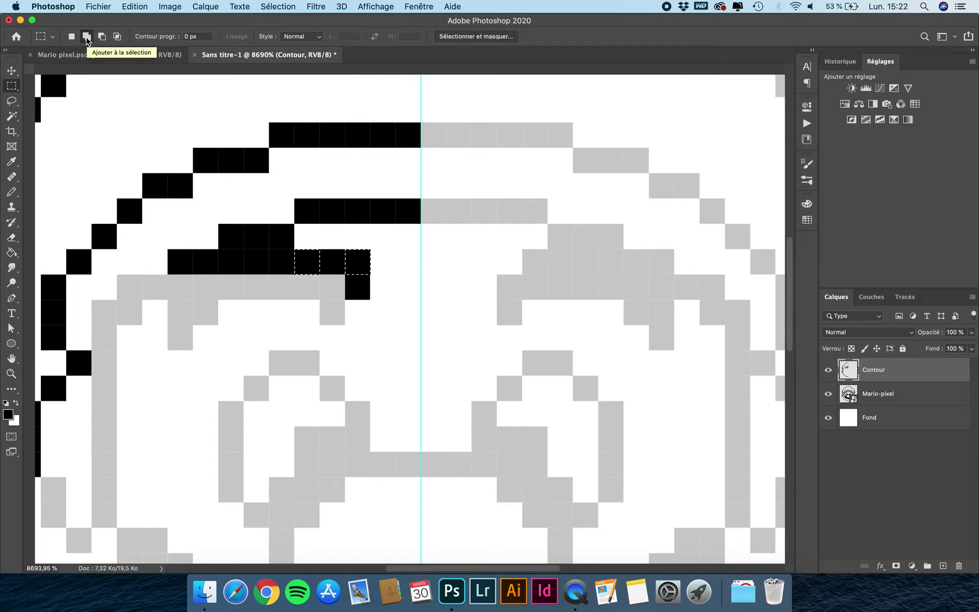
{"action": "left_click_drag", "start_coordinate": [334, 267], "coordinate": [376, 298]}
{"action": "left_click_drag", "start_coordinate": [314, 240], "coordinate": [387, 295]}
{"action": "key", "text": "Delete"}
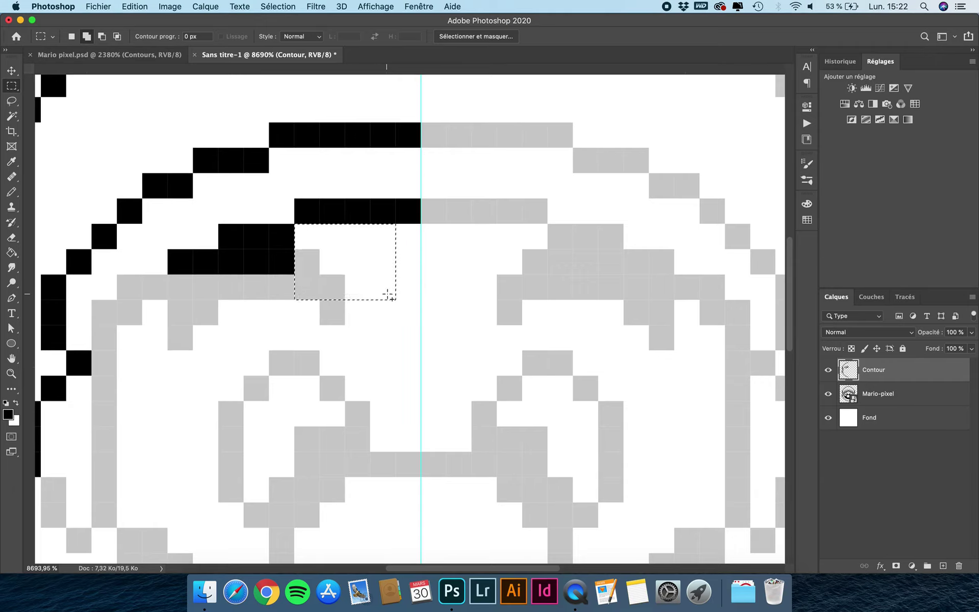
{"action": "key", "text": "ctrl+d"}
Trace the inner-end pixels and the long lower row of the left eyebrow with the Pencil, out to its outer end
{"action": "left_click", "coordinate": [15, 207]}
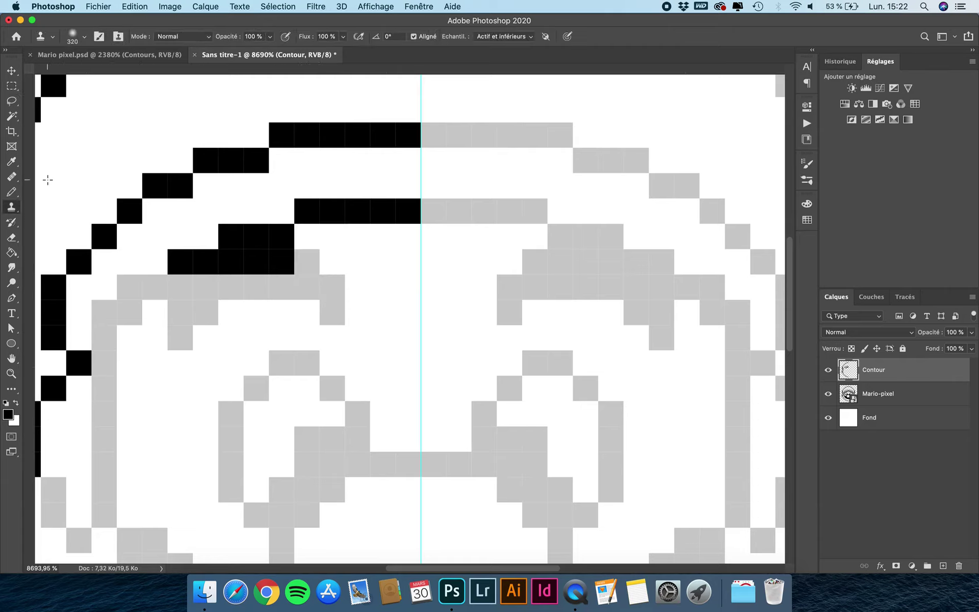
{"action": "left_click", "coordinate": [7, 193]}
{"action": "left_click", "coordinate": [301, 259]}
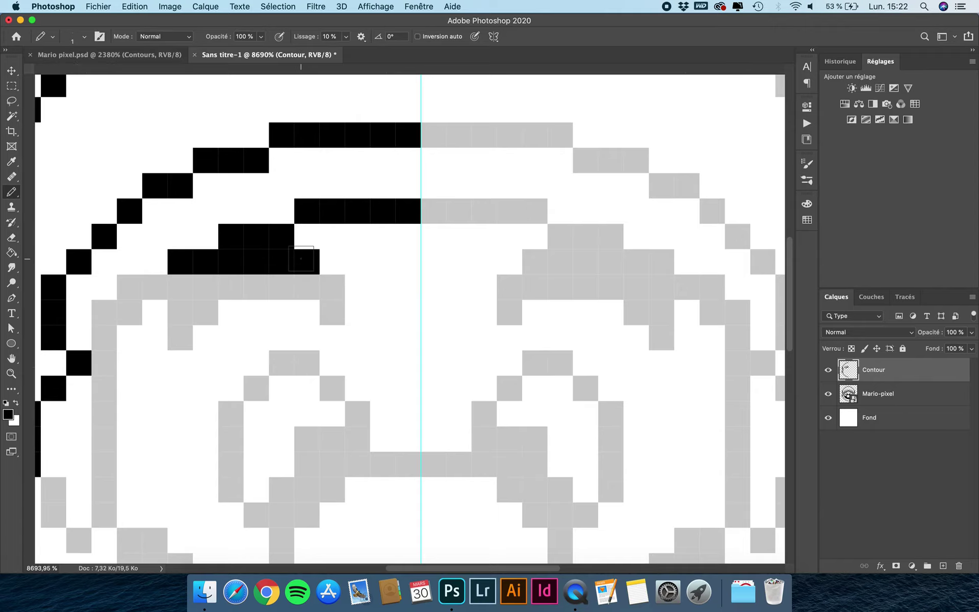
{"action": "scroll", "coordinate": [301, 259], "scroll_direction": "left", "scroll_amount": 1}
{"action": "left_click", "coordinate": [359, 278]}
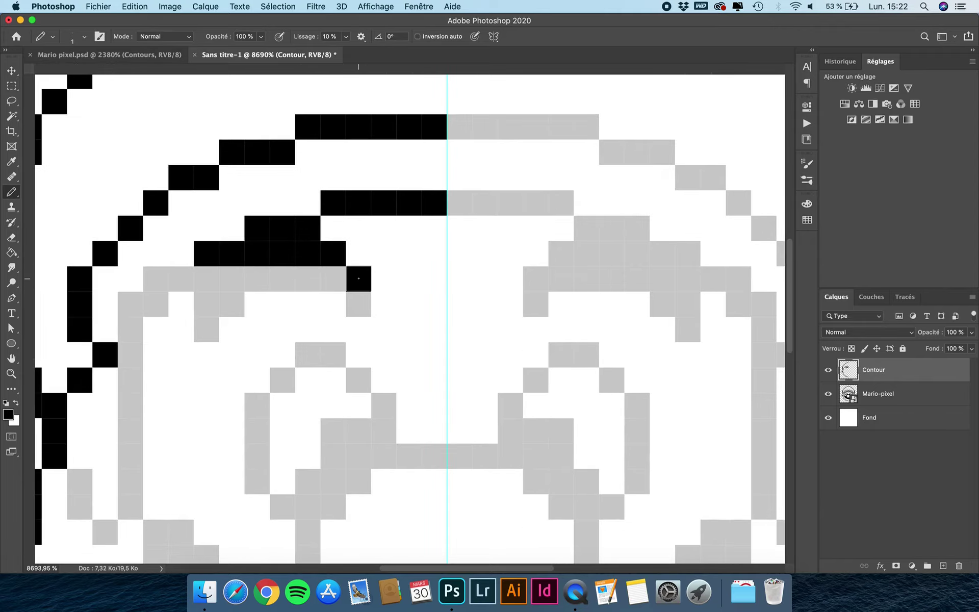
{"action": "scroll", "coordinate": [359, 279], "scroll_direction": "left", "scroll_amount": 2}
{"action": "key", "text": "super+z"}
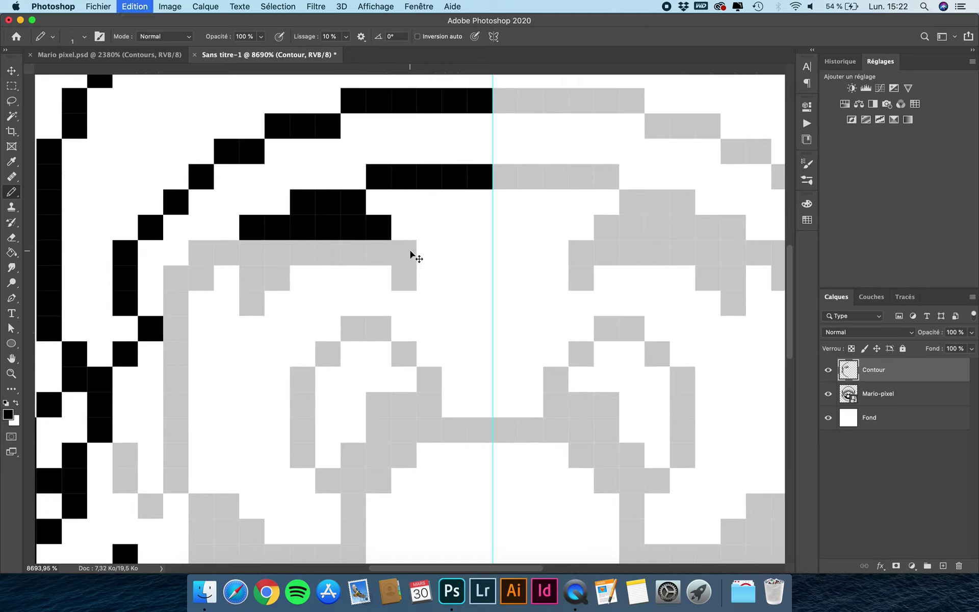
{"action": "left_click", "coordinate": [404, 252]}
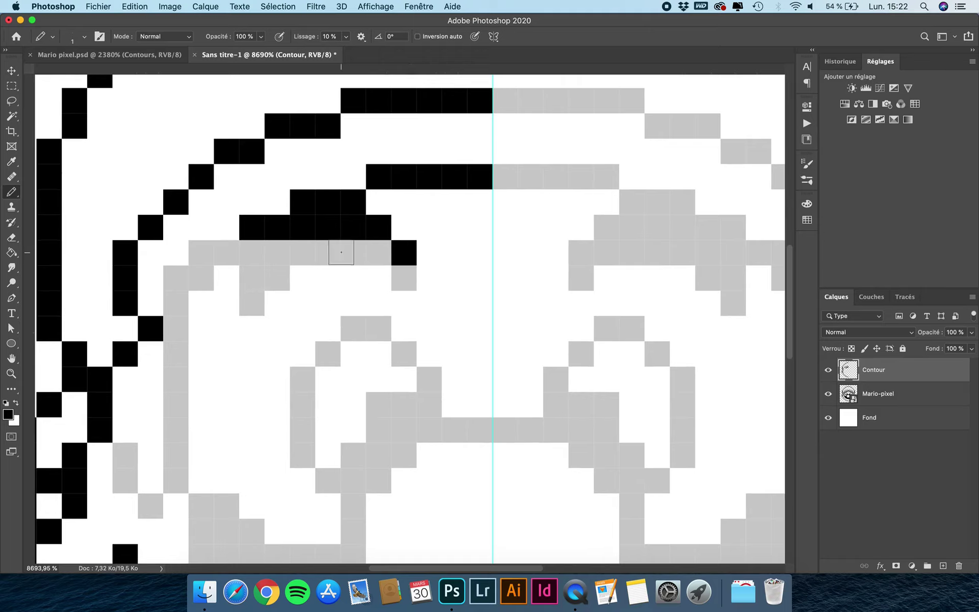
{"action": "left_click", "coordinate": [206, 255], "text": "shift"}
Trace the left edge of the face from the eyebrow's outer end down to the moustache, plus the three sideburn pixels beside it
{"action": "left_click", "coordinate": [203, 278]}
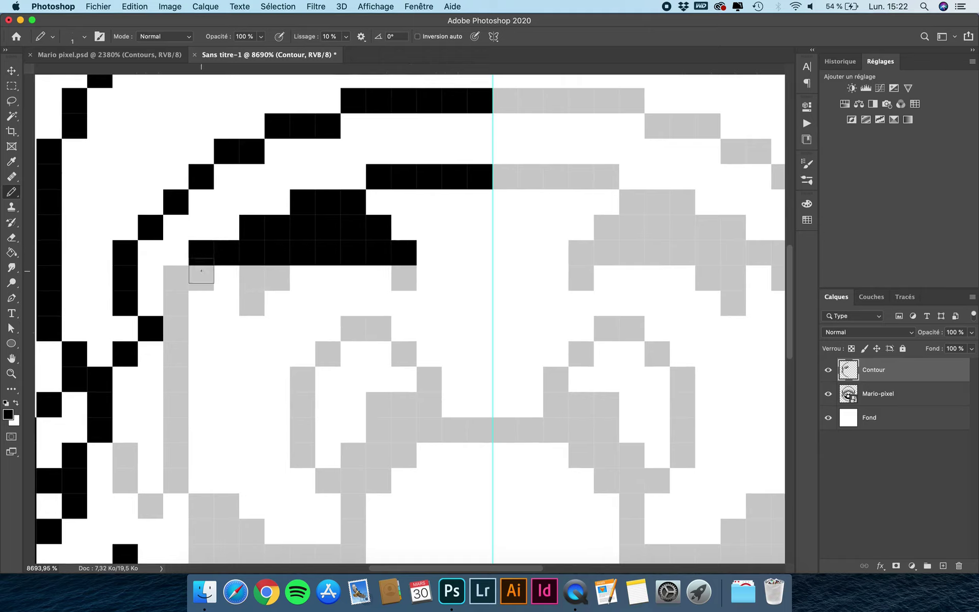
{"action": "scroll", "coordinate": [203, 278], "scroll_direction": "left", "scroll_amount": 3}
{"action": "left_click", "coordinate": [255, 252]}
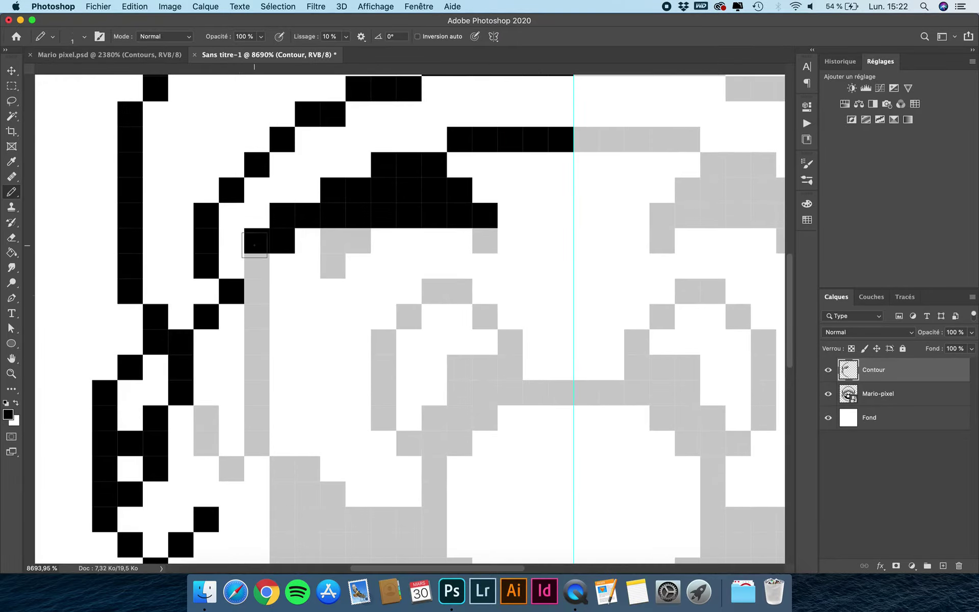
{"action": "left_click", "coordinate": [247, 438], "text": "shift"}
{"action": "left_click", "coordinate": [206, 419]}
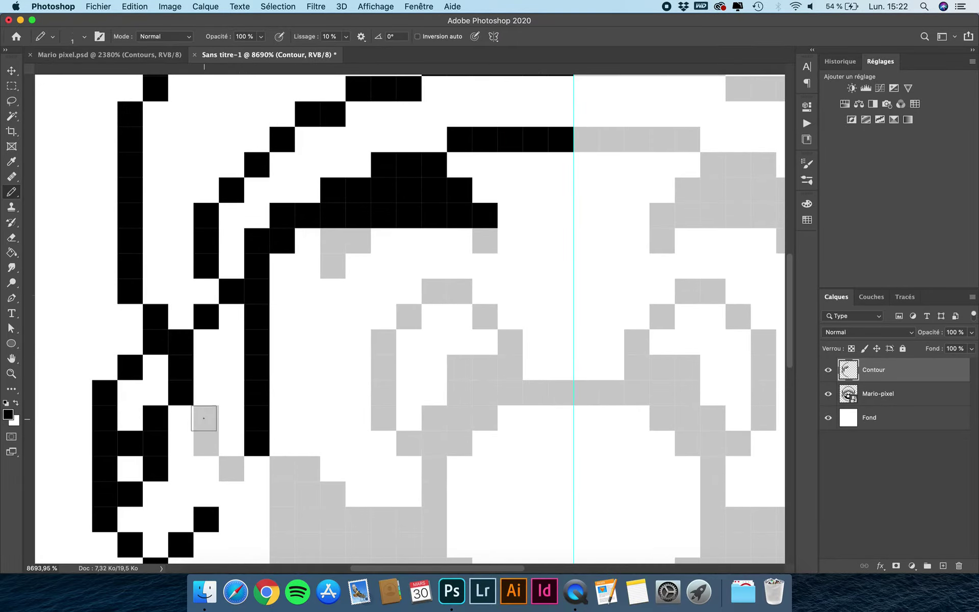
{"action": "left_click", "coordinate": [206, 444]}
{"action": "left_click", "coordinate": [232, 468]}
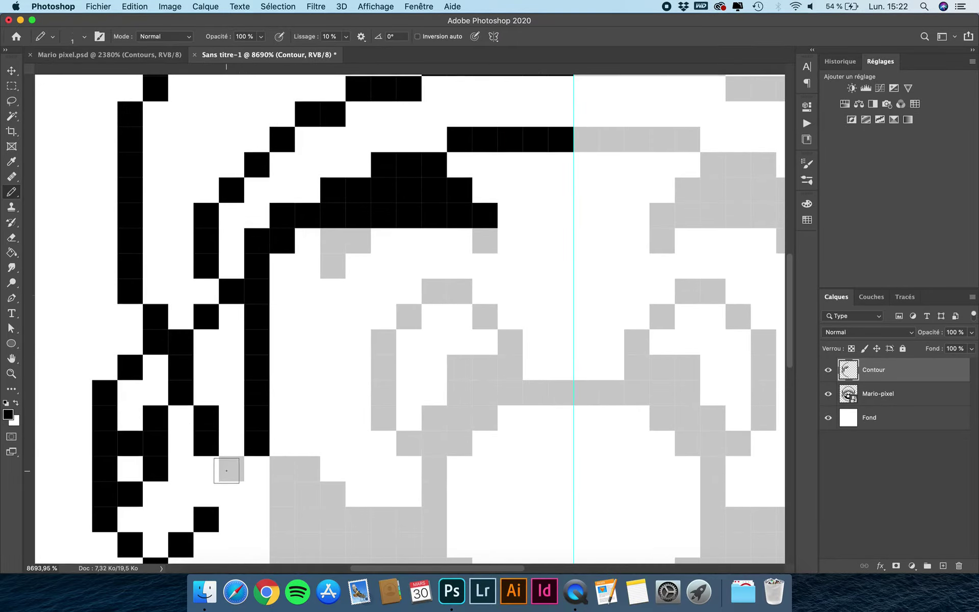
Trace the pixels hanging below the left eyebrow, three near its outer part and one at its inner end
{"action": "left_click", "coordinate": [333, 266]}
{"action": "left_click", "coordinate": [333, 240]}
{"action": "left_click", "coordinate": [356, 235]}
{"action": "left_click", "coordinate": [482, 239]}
Trace the nose's top row from the centre guide and the left eye's outline around its top and outer side
{"action": "left_click_drag", "start_coordinate": [555, 393], "coordinate": [459, 393]}
{"action": "left_click", "coordinate": [510, 364]}
{"action": "left_click", "coordinate": [509, 342]}
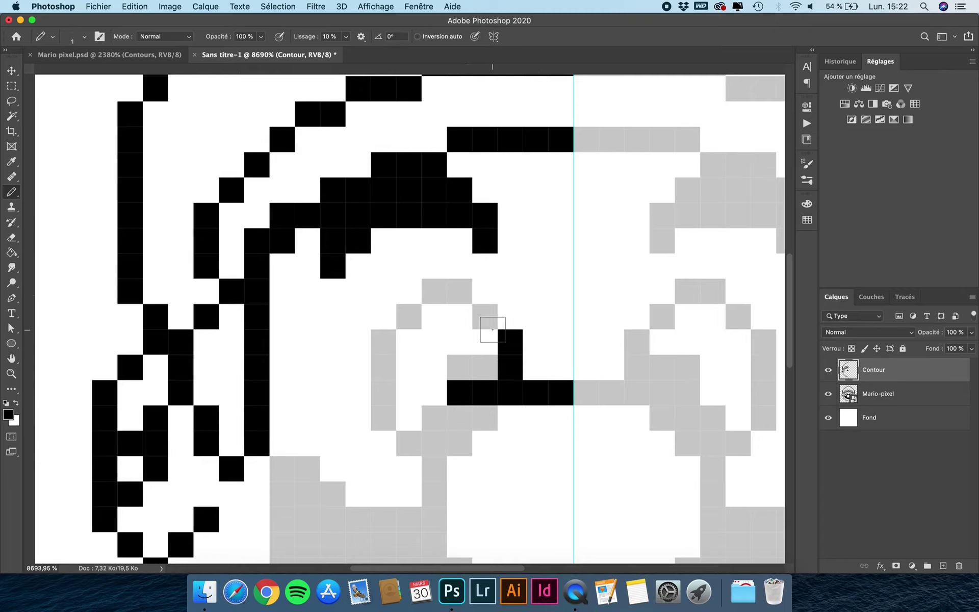
{"action": "left_click", "coordinate": [485, 317]}
{"action": "left_click_drag", "start_coordinate": [460, 291], "coordinate": [436, 292]}
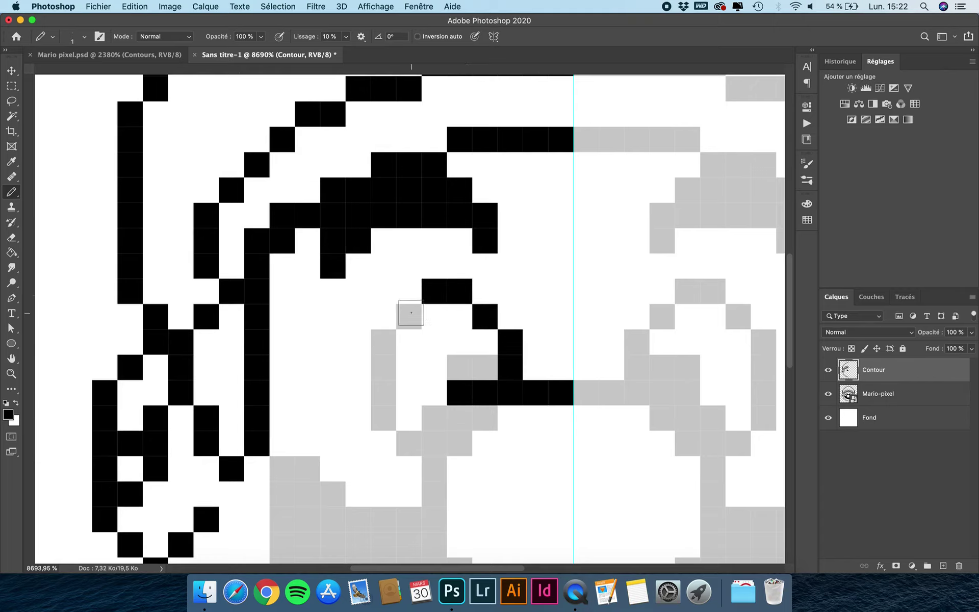
{"action": "left_click", "coordinate": [409, 316]}
{"action": "left_click", "coordinate": [387, 346]}
{"action": "left_click", "coordinate": [384, 419]}
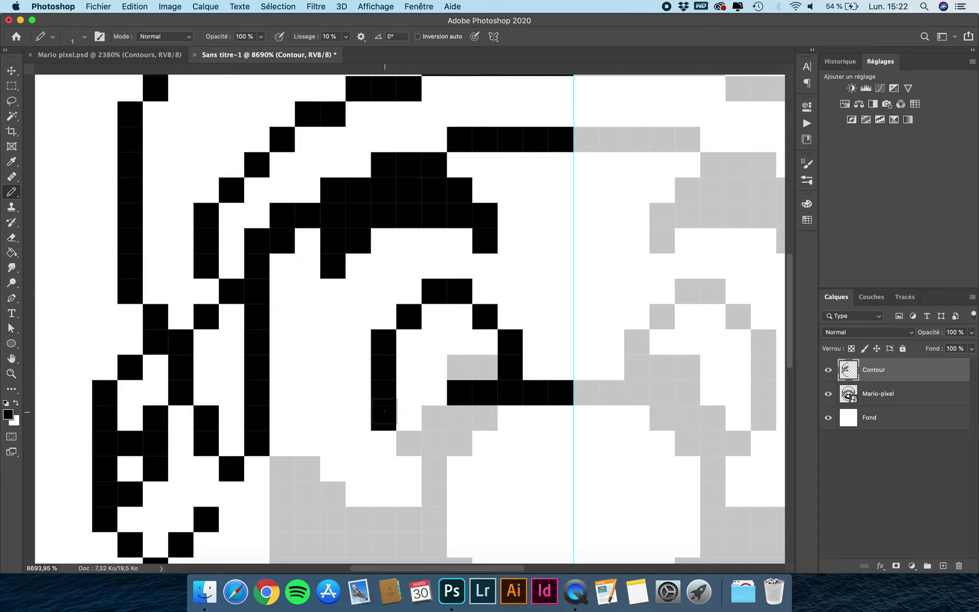
Fill the left eye's pupil pixels and trace the eye's lower edge
{"action": "left_click", "coordinate": [482, 367]}
{"action": "left_click", "coordinate": [466, 373]}
{"action": "left_click", "coordinate": [485, 418]}
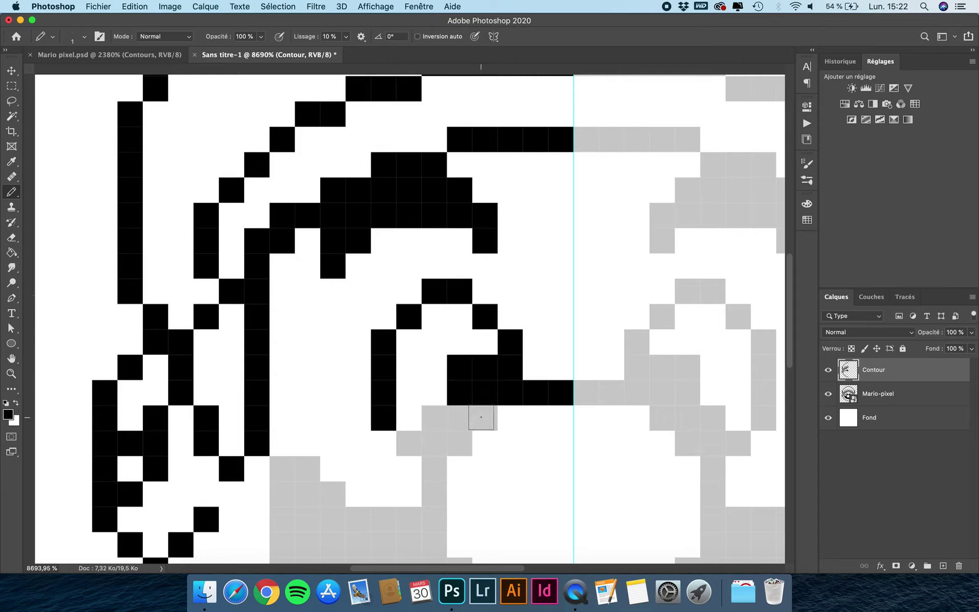
{"action": "left_click", "coordinate": [460, 418]}
{"action": "left_click", "coordinate": [434, 418]}
{"action": "left_click", "coordinate": [444, 441]}
{"action": "left_click", "coordinate": [460, 443]}
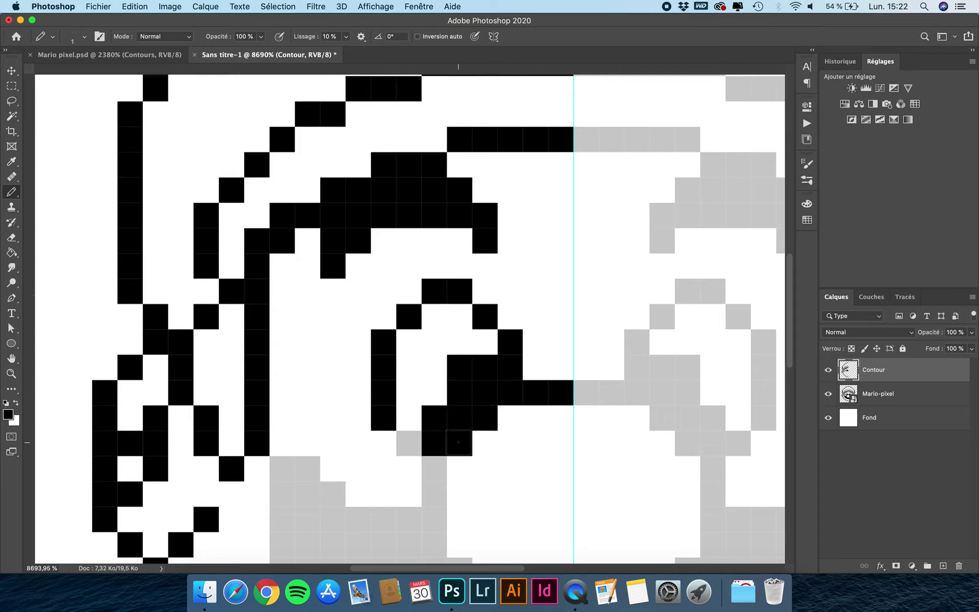
{"action": "left_click", "coordinate": [409, 443]}
Trace the left side of the nose and fill the left half of the moustache up to the centre guide
{"action": "scroll", "coordinate": [411, 442], "scroll_direction": "down", "scroll_amount": 5}
{"action": "mouse_move", "coordinate": [423, 356]}
{"action": "left_mouse_down"}
{"action": "mouse_move", "coordinate": [426, 403]}
{"action": "mouse_move", "coordinate": [401, 402]}
{"action": "mouse_move", "coordinate": [316, 394]}
{"action": "mouse_move", "coordinate": [299, 378]}
{"action": "mouse_move", "coordinate": [300, 352]}
{"action": "mouse_move", "coordinate": [276, 376]}
{"action": "mouse_move", "coordinate": [289, 450]}
{"action": "mouse_move", "coordinate": [301, 423]}
{"action": "mouse_move", "coordinate": [352, 429]}
{"action": "mouse_move", "coordinate": [443, 467]}
{"action": "mouse_move", "coordinate": [466, 503]}
{"action": "left_mouse_up"}
{"action": "scroll", "coordinate": [466, 503], "scroll_direction": "down", "scroll_amount": 3}
{"action": "scroll", "coordinate": [465, 503], "scroll_direction": "right", "scroll_amount": 1}
{"action": "mouse_move", "coordinate": [468, 456]}
{"action": "left_mouse_down"}
{"action": "mouse_move", "coordinate": [516, 447]}
{"action": "mouse_move", "coordinate": [528, 493]}
{"action": "mouse_move", "coordinate": [519, 508]}
{"action": "mouse_move", "coordinate": [439, 505]}
{"action": "mouse_move", "coordinate": [475, 470]}
{"action": "mouse_move", "coordinate": [507, 473]}
{"action": "mouse_move", "coordinate": [476, 495]}
{"action": "mouse_move", "coordinate": [490, 488]}
{"action": "mouse_move", "coordinate": [423, 472]}
{"action": "mouse_move", "coordinate": [415, 480]}
{"action": "mouse_move", "coordinate": [390, 456]}
{"action": "mouse_move", "coordinate": [358, 452]}
{"action": "mouse_move", "coordinate": [331, 411]}
{"action": "mouse_move", "coordinate": [285, 407]}
{"action": "mouse_move", "coordinate": [293, 389]}
{"action": "mouse_move", "coordinate": [351, 388]}
{"action": "mouse_move", "coordinate": [383, 402]}
{"action": "mouse_move", "coordinate": [362, 415]}
{"action": "mouse_move", "coordinate": [403, 414]}
{"action": "mouse_move", "coordinate": [436, 437]}
{"action": "mouse_move", "coordinate": [388, 433]}
{"action": "left_mouse_up"}
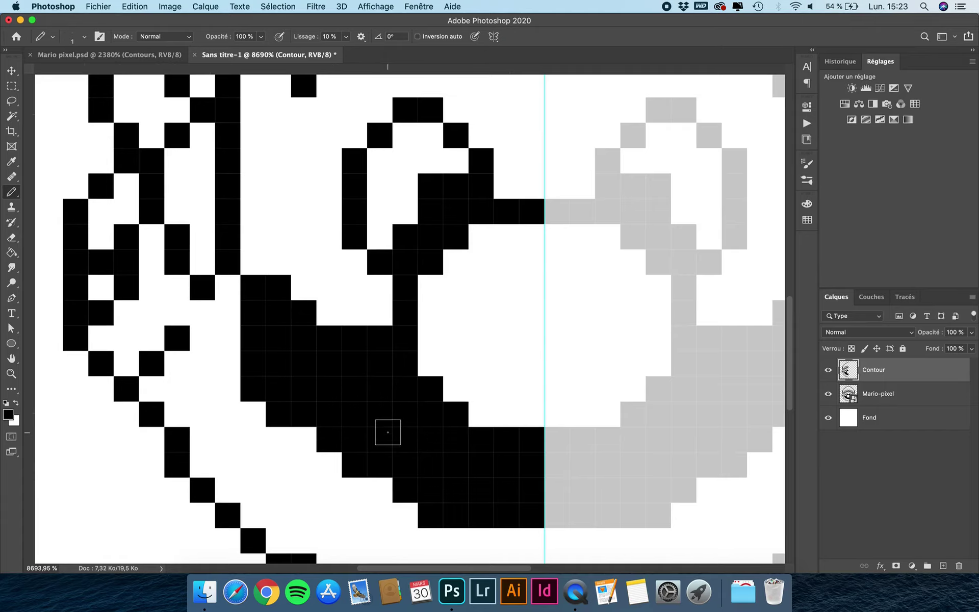
Add one extra pixel to the outer side of the left eye's pupil
{"action": "scroll", "coordinate": [388, 433], "scroll_direction": "down", "scroll_amount": 5}
{"action": "scroll", "coordinate": [407, 327], "scroll_direction": "up", "scroll_amount": 4}
{"action": "scroll", "coordinate": [407, 326], "scroll_direction": "up", "scroll_amount": 1}
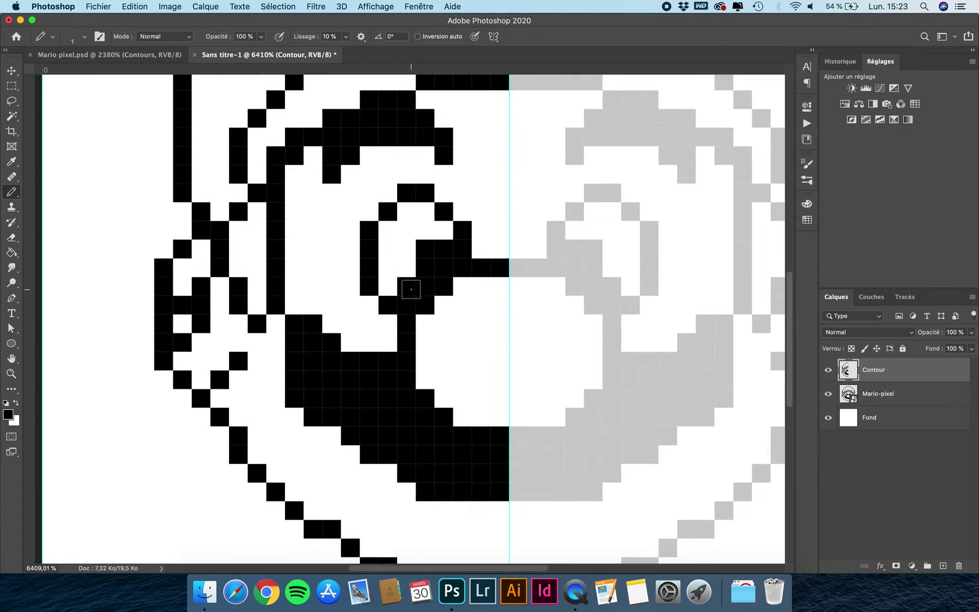
{"action": "left_click", "coordinate": [409, 269]}
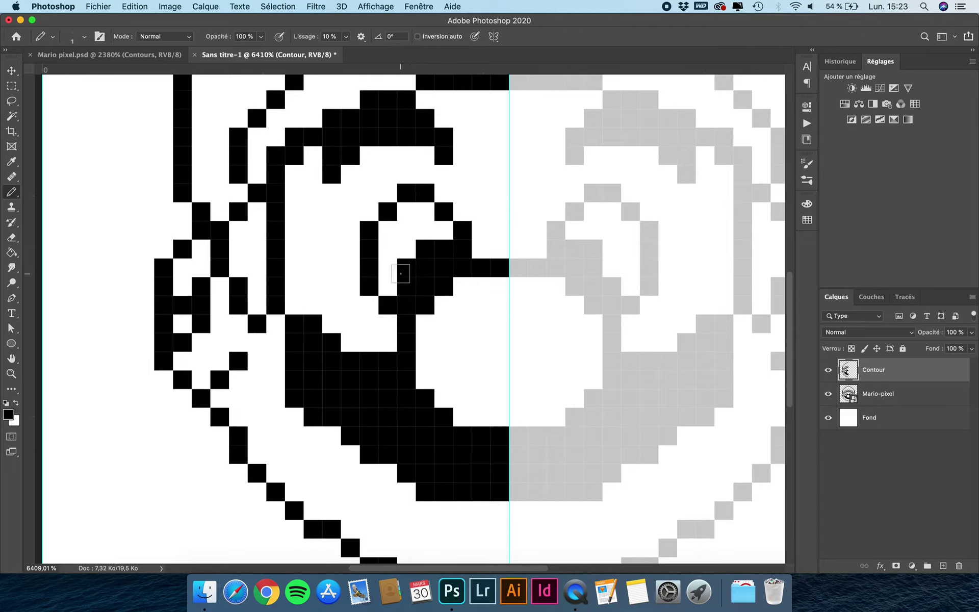
Hide the Mario-pixel template and examine the traced left half of the head, toggling the template for comparison
{"action": "scroll", "coordinate": [421, 263], "scroll_direction": "down", "scroll_amount": 1}
{"action": "scroll", "coordinate": [422, 264], "scroll_direction": "down", "scroll_amount": 1}
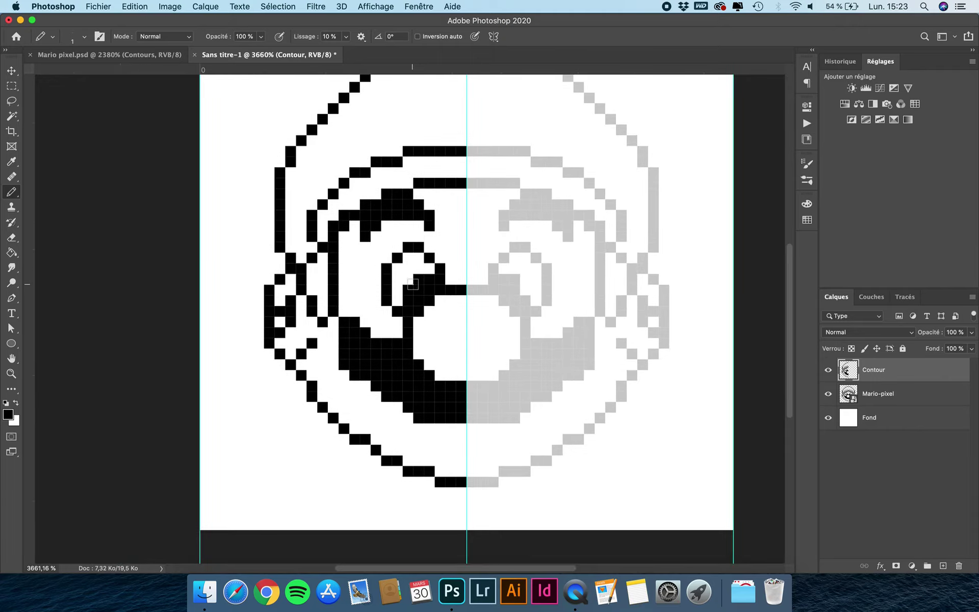
{"action": "scroll", "coordinate": [410, 288], "scroll_direction": "down", "scroll_amount": 2}
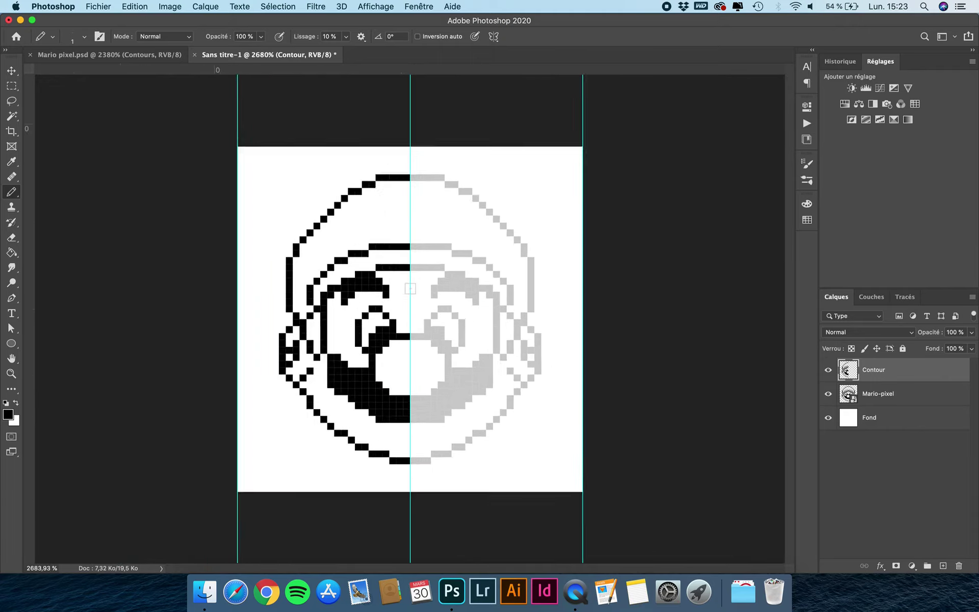
{"action": "scroll", "coordinate": [402, 331], "scroll_direction": "up", "scroll_amount": 2}
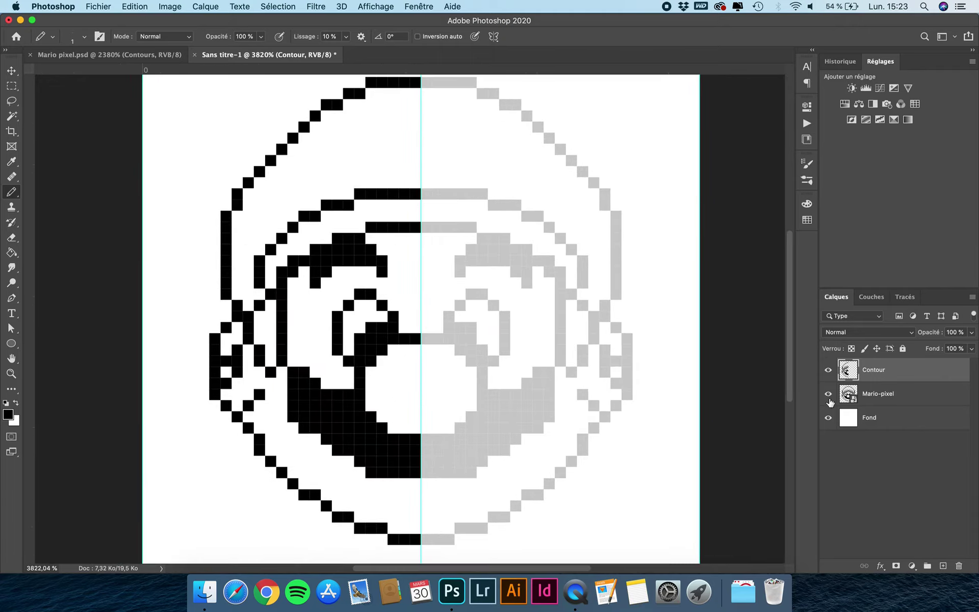
{"action": "left_click", "coordinate": [829, 396]}
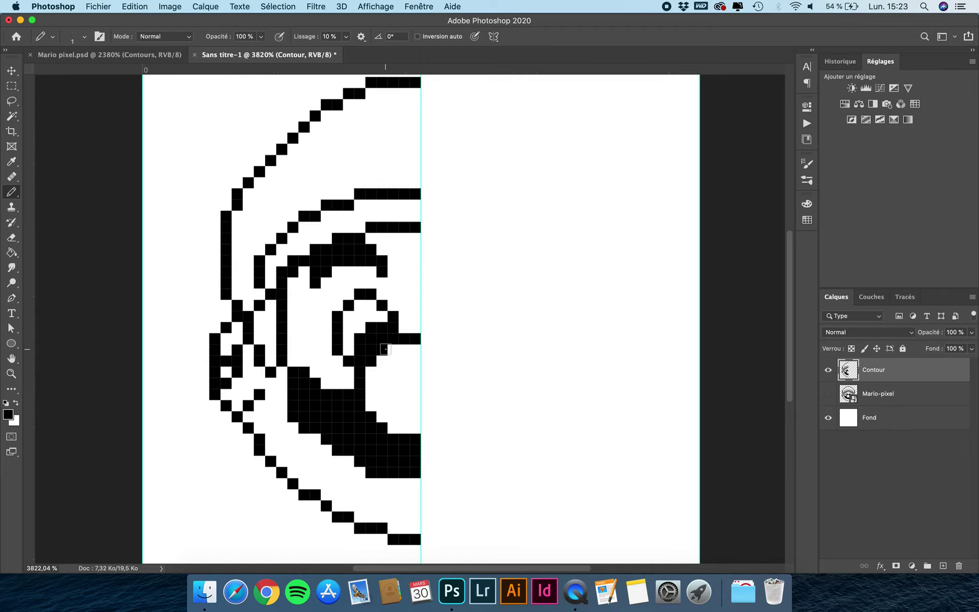
{"action": "scroll", "coordinate": [385, 348], "scroll_direction": "up", "scroll_amount": 1}
{"action": "scroll", "coordinate": [413, 380], "scroll_direction": "up", "scroll_amount": 1}
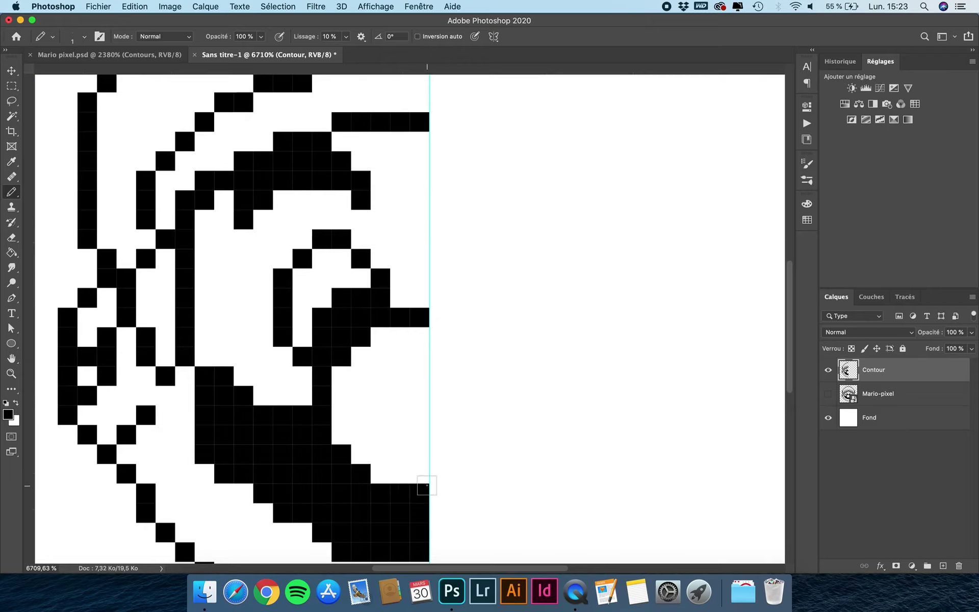
{"action": "scroll", "coordinate": [396, 354], "scroll_direction": "down", "scroll_amount": 5}
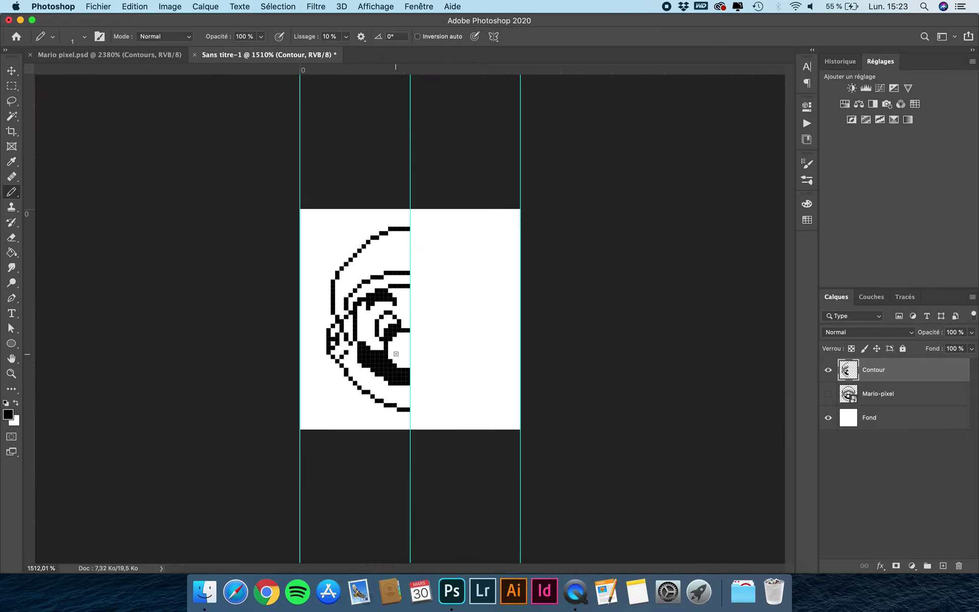
{"action": "scroll", "coordinate": [377, 366], "scroll_direction": "up", "scroll_amount": 4}
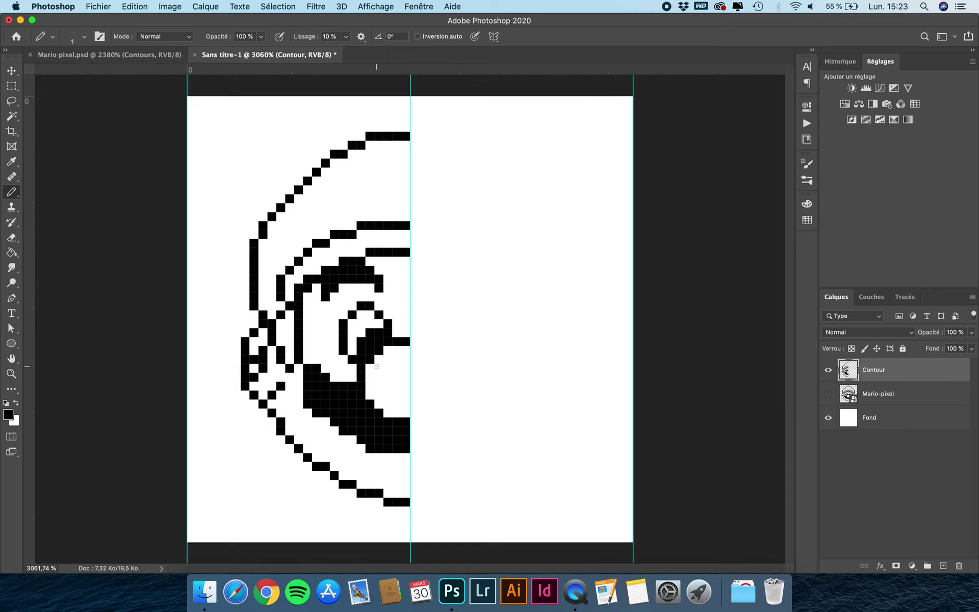
{"action": "left_click", "coordinate": [417, 344]}
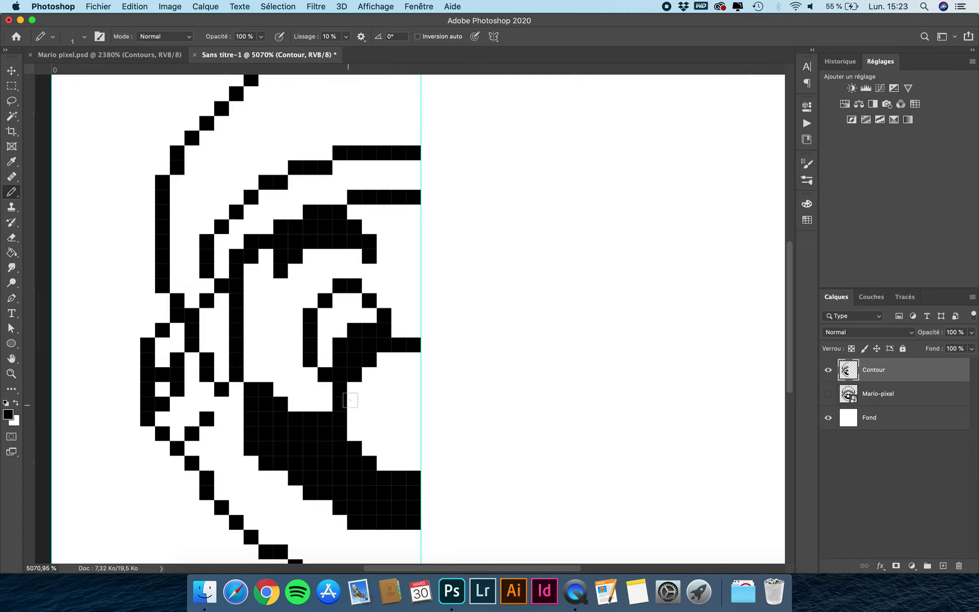
{"action": "scroll", "coordinate": [361, 374], "scroll_direction": "down", "scroll_amount": 5}
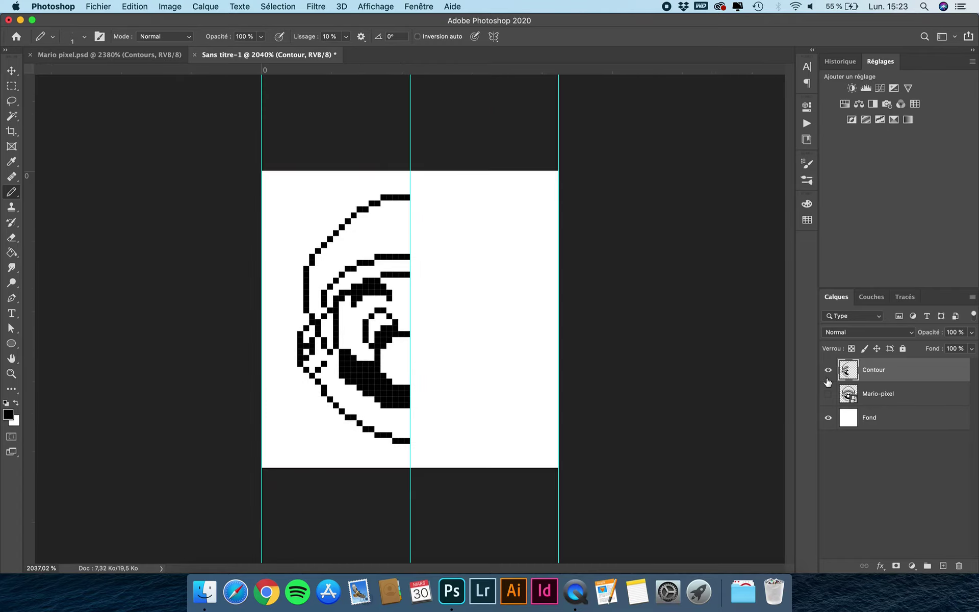
{"action": "left_click", "coordinate": [828, 392]}
{"action": "left_click", "coordinate": [829, 392]}
Delete the Mario-pixel template layer
{"action": "left_click", "coordinate": [11, 71]}
{"action": "left_click", "coordinate": [886, 395]}
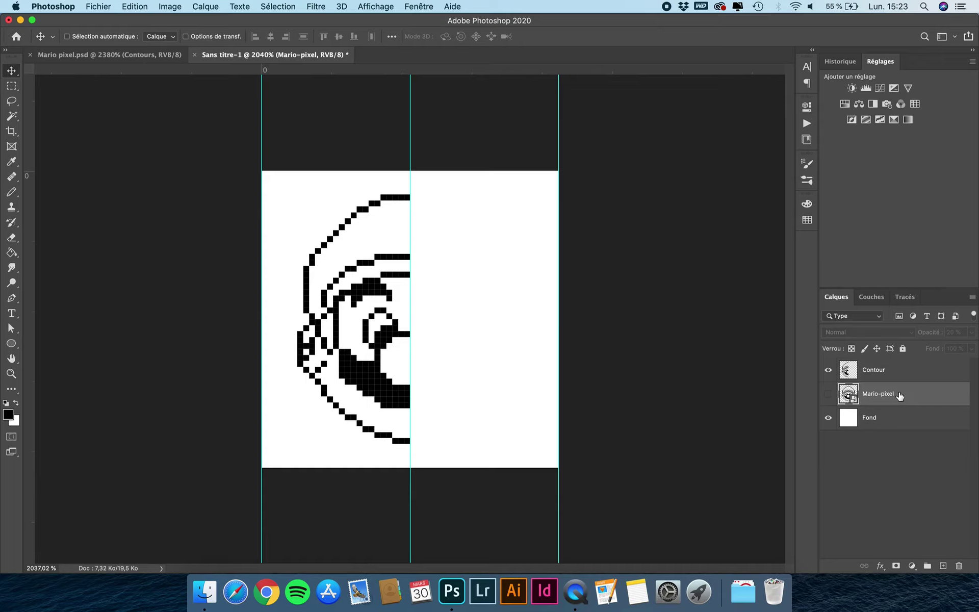
{"action": "key", "text": "BackSpace"}
Duplicate the Contour layer
{"action": "left_click", "coordinate": [877, 376]}
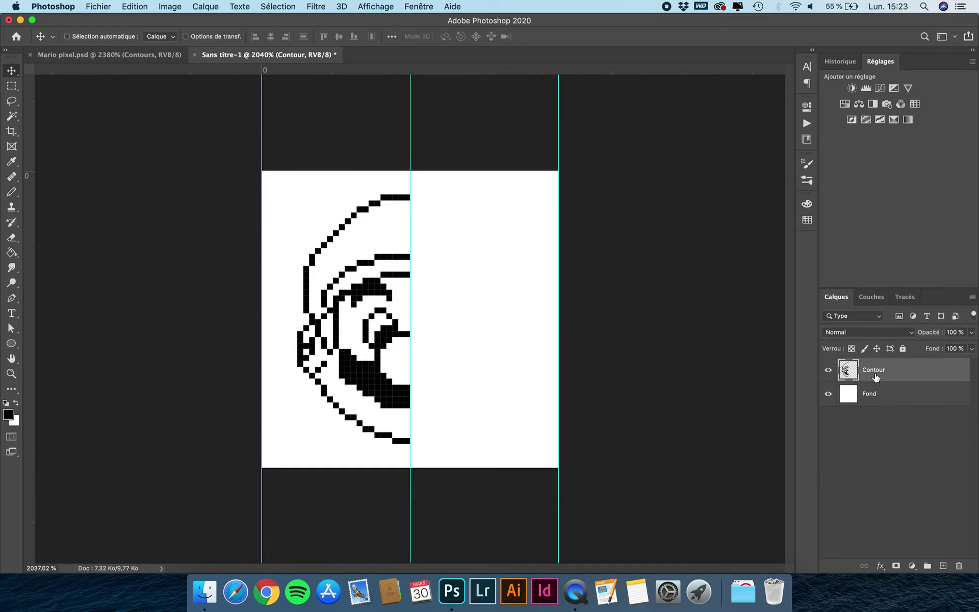
{"action": "scroll", "coordinate": [411, 258], "scroll_direction": "up", "scroll_amount": 3}
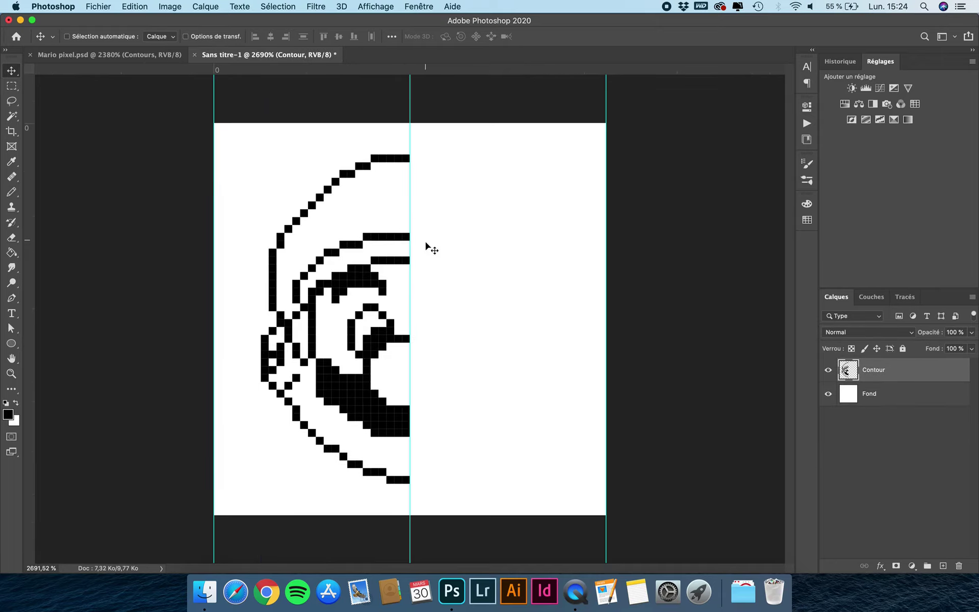
{"action": "key", "text": "super"}
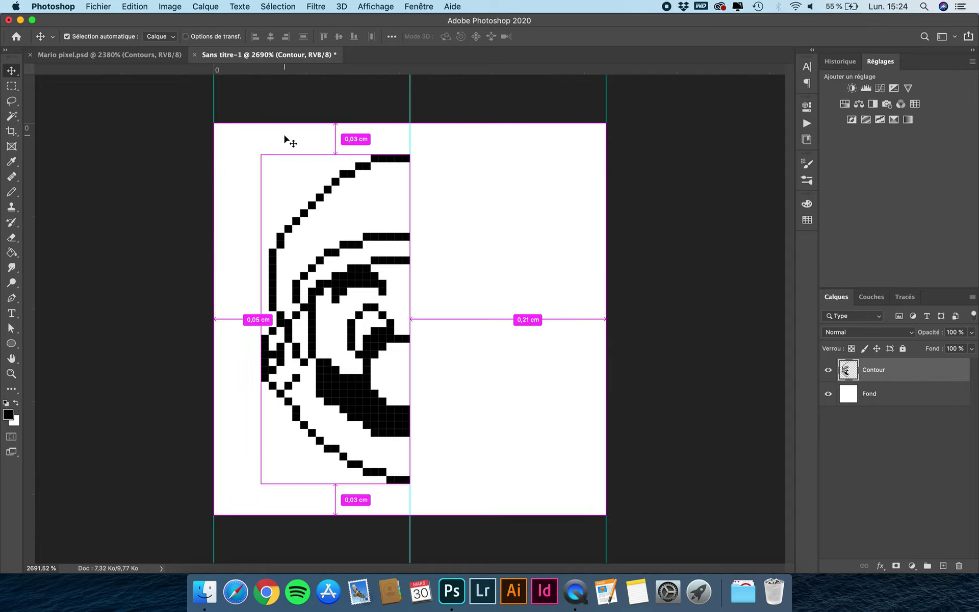
{"action": "key", "text": "super+j"}
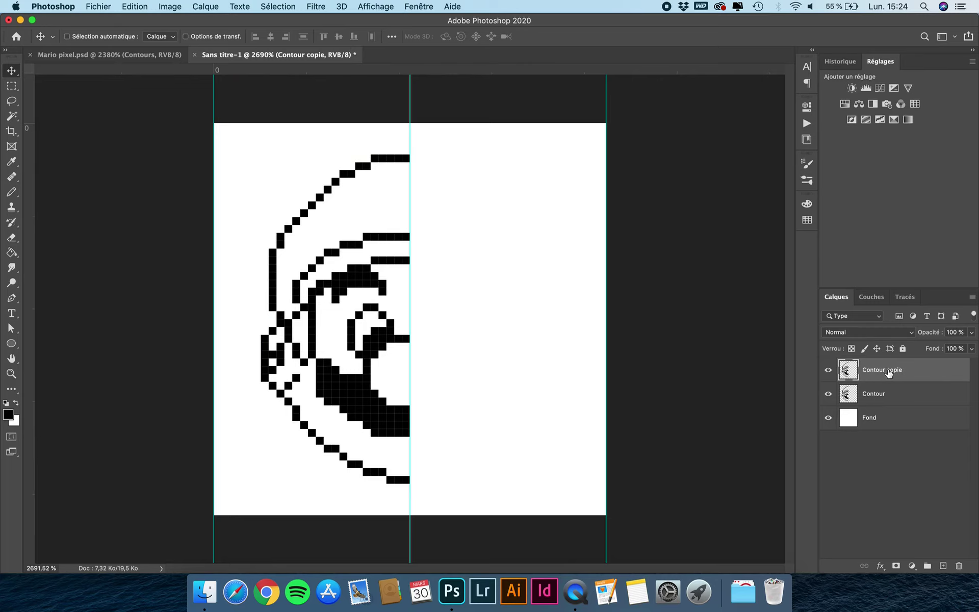
Flip the Contour copy horizontally and move it beyond the centre guide so it mirrors the left half of the head
{"action": "left_click", "coordinate": [134, 6]}
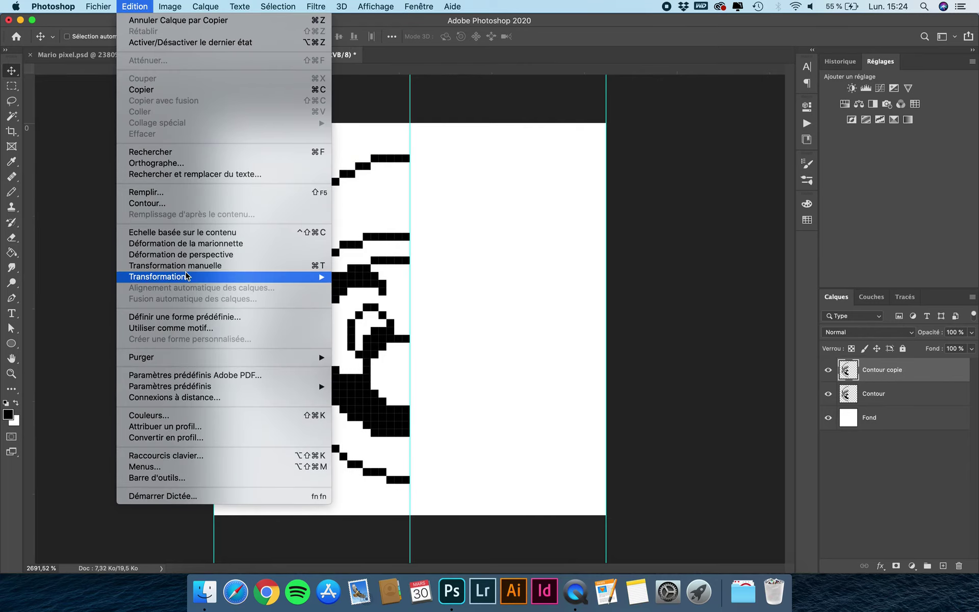
{"action": "mouse_move", "coordinate": [187, 276]}
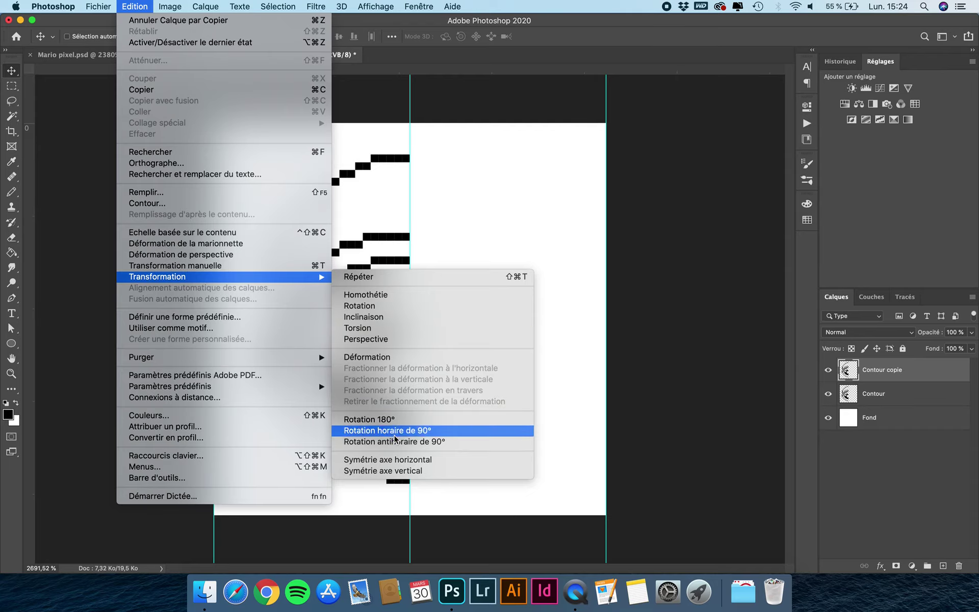
{"action": "left_click", "coordinate": [387, 461]}
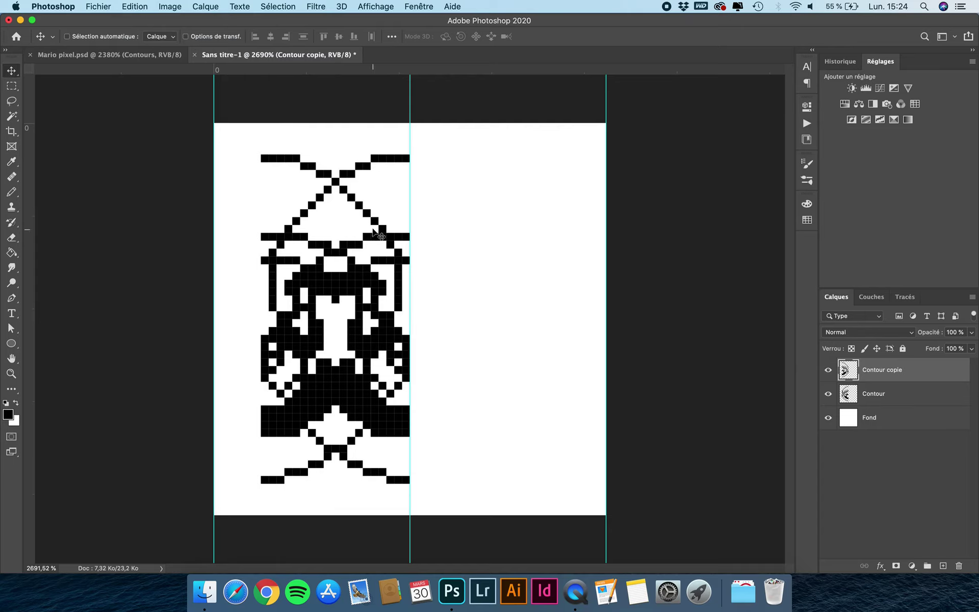
{"action": "left_click_drag", "start_coordinate": [375, 233], "coordinate": [515, 238]}
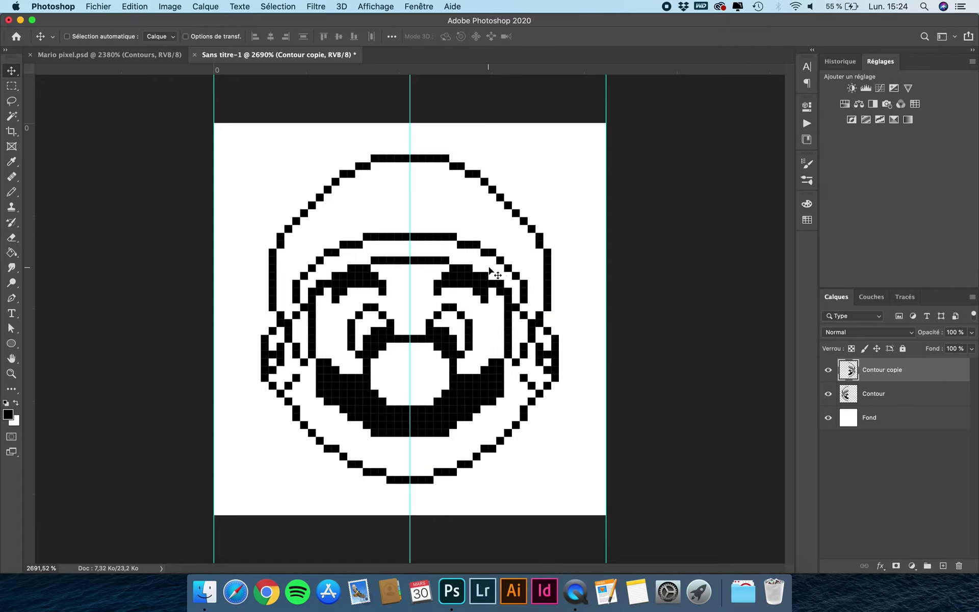
Merge the Contour copie and Contour layers into a single layer named "Contour"
{"action": "left_click", "coordinate": [884, 399], "text": "shift"}
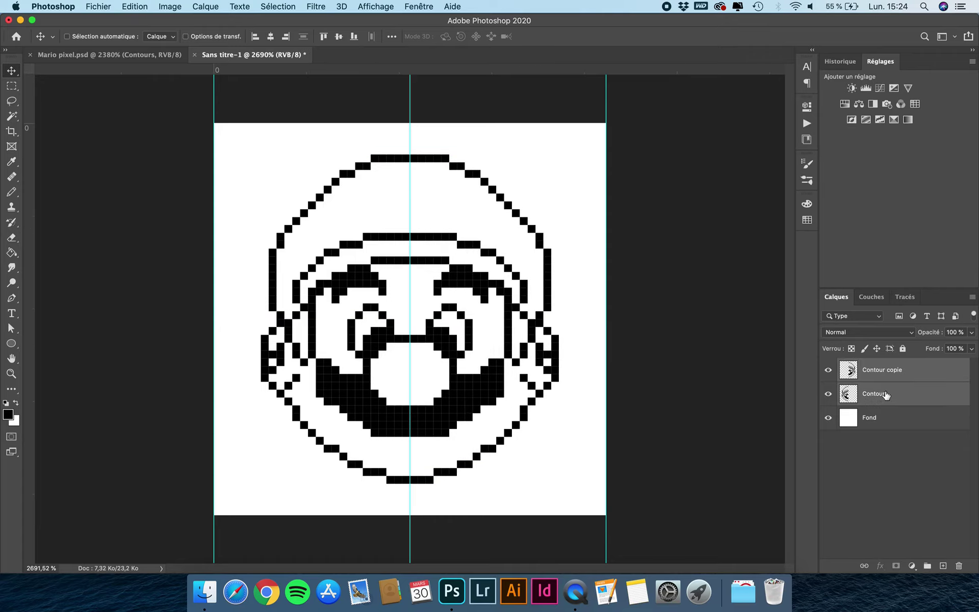
{"action": "right_click", "coordinate": [886, 396]}
{"action": "left_click", "coordinate": [816, 411]}
{"action": "type", "text": "Contour"}
{"action": "key", "text": "Return"}
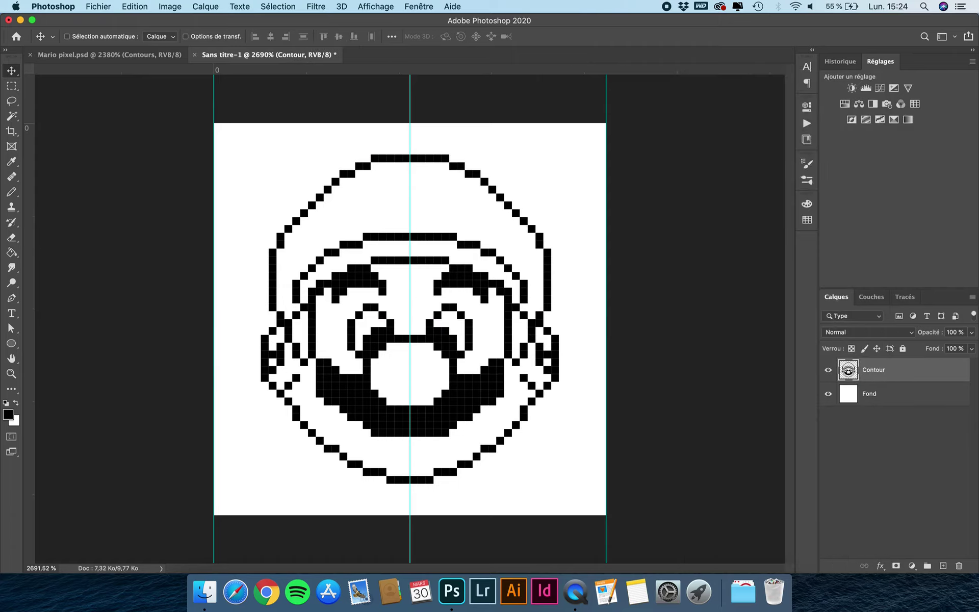
Add a new layer above the Contour layer and name it "Couleurs"
{"action": "left_click", "coordinate": [881, 392]}
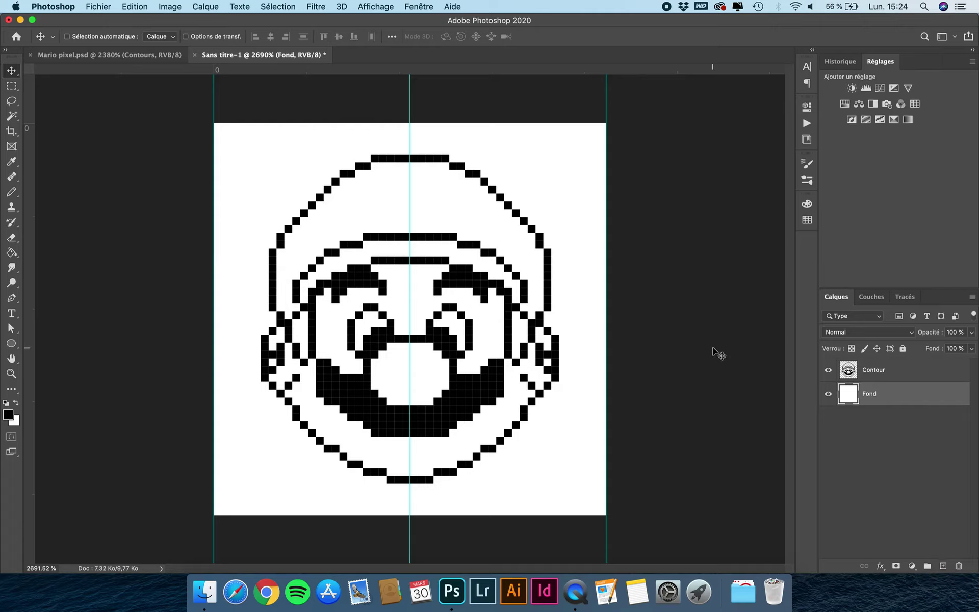
{"action": "left_click", "coordinate": [894, 379]}
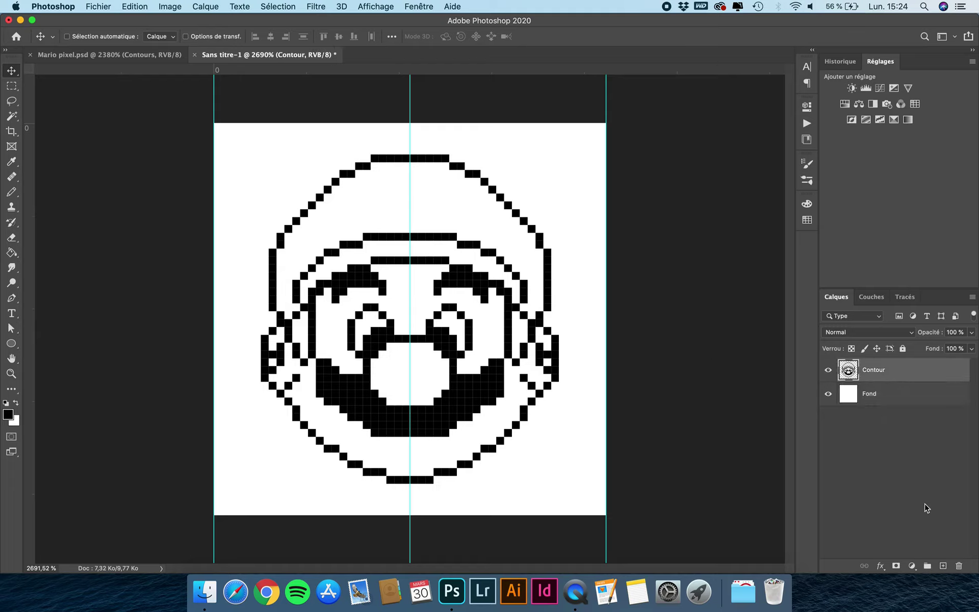
{"action": "left_click", "coordinate": [944, 567]}
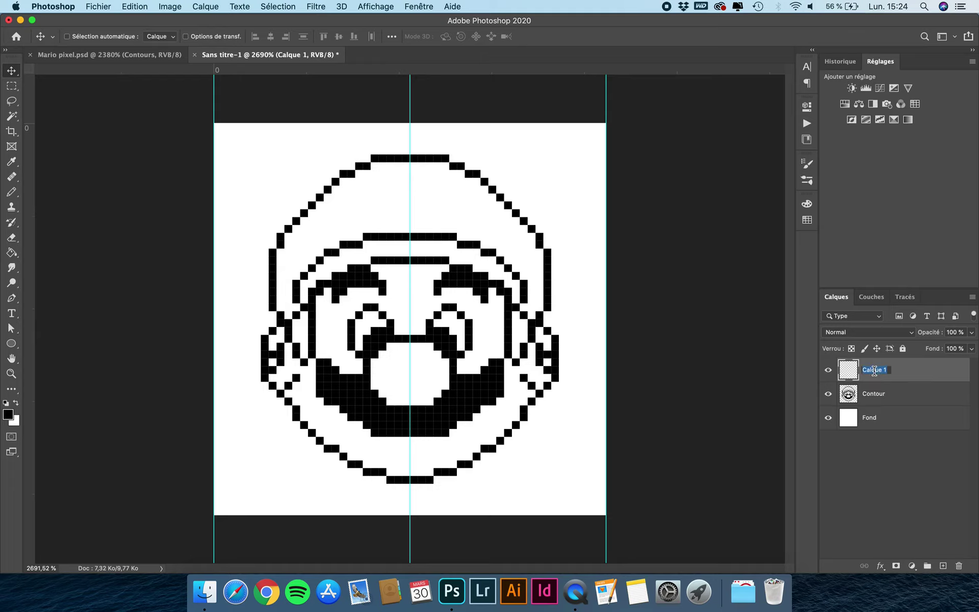
{"action": "type", "text": "Conleurs"}
{"action": "key", "text": "Return"}
Choose the Pencil tool for the Couleurs layer and set the foreground colour to ED172D
{"action": "scroll", "coordinate": [610, 420], "scroll_direction": "up", "scroll_amount": 2}
{"action": "scroll", "coordinate": [400, 222], "scroll_direction": "up", "scroll_amount": 2}
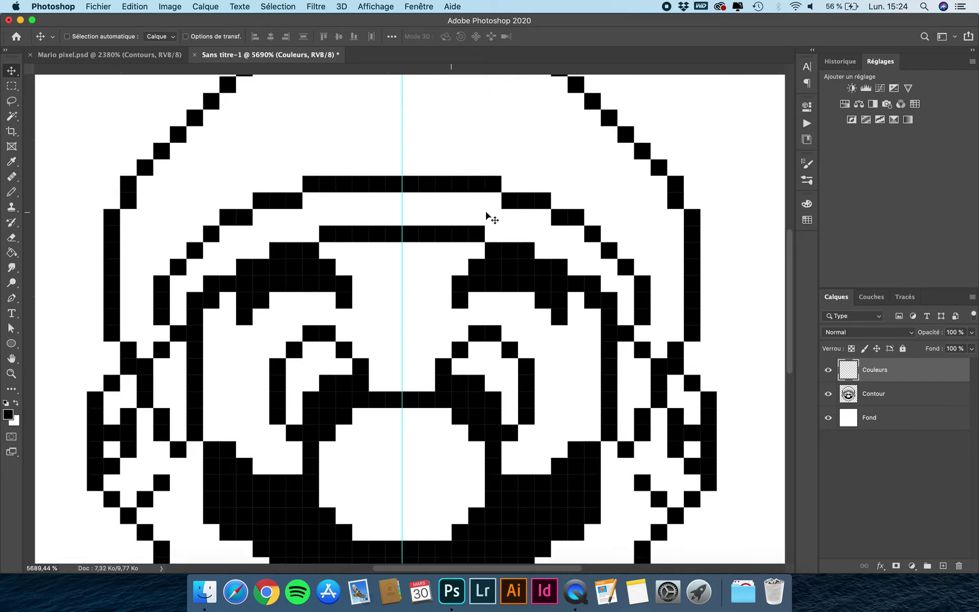
{"action": "left_click", "coordinate": [828, 371]}
{"action": "left_click", "coordinate": [828, 372]}
{"action": "left_click", "coordinate": [13, 197]}
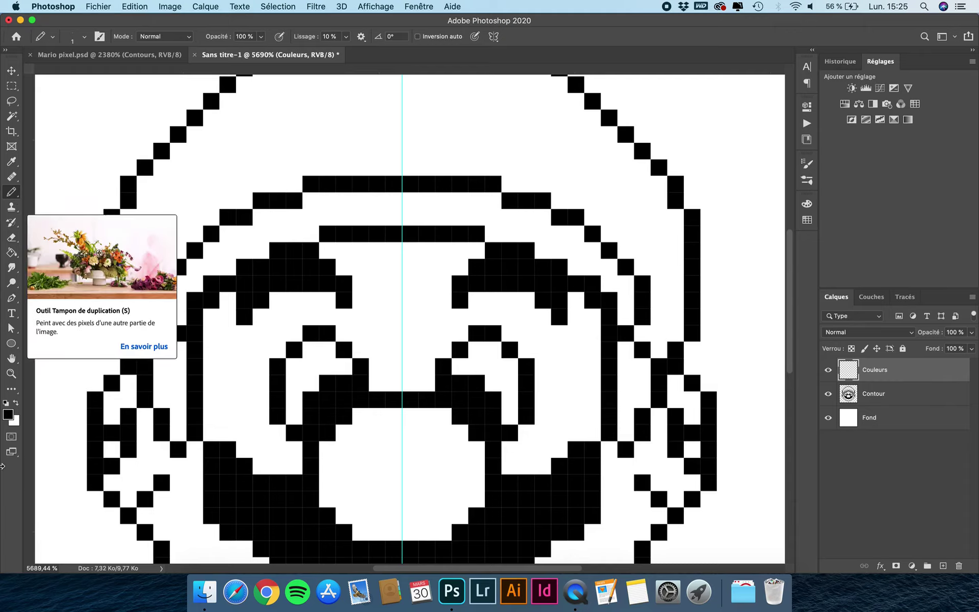
{"action": "left_click", "coordinate": [8, 416]}
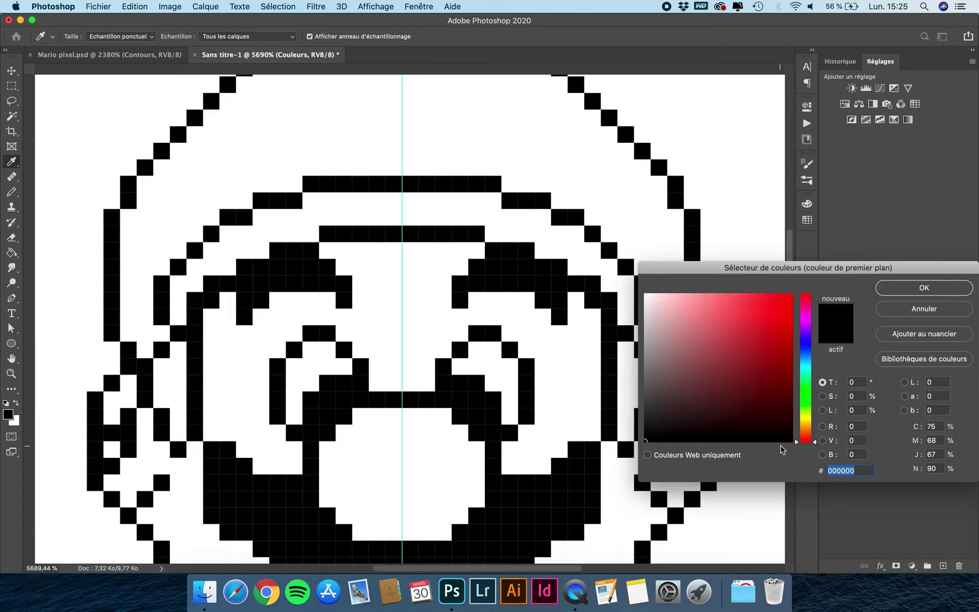
{"action": "type", "text": "ED"}
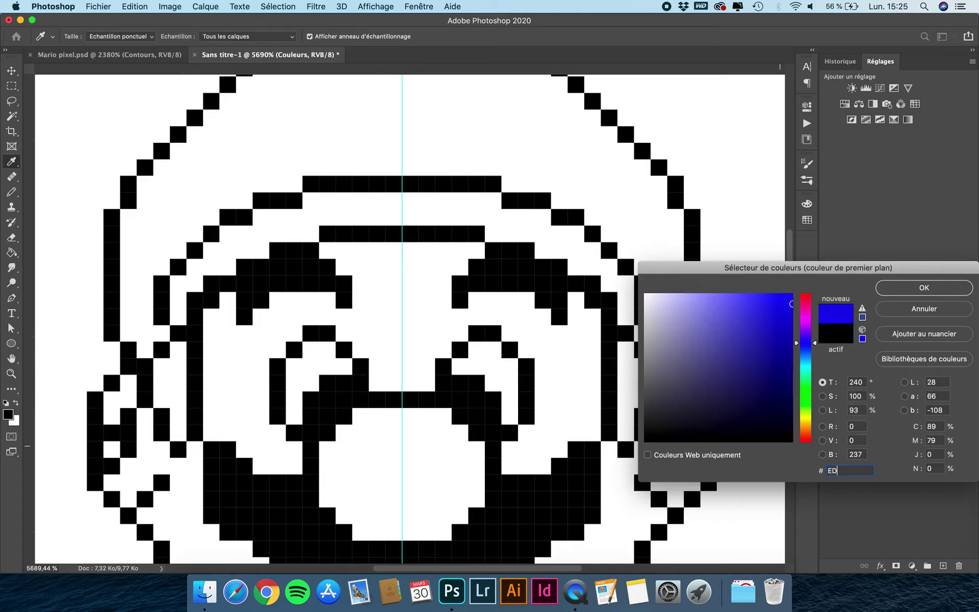
{"action": "type", "text": "172D"}
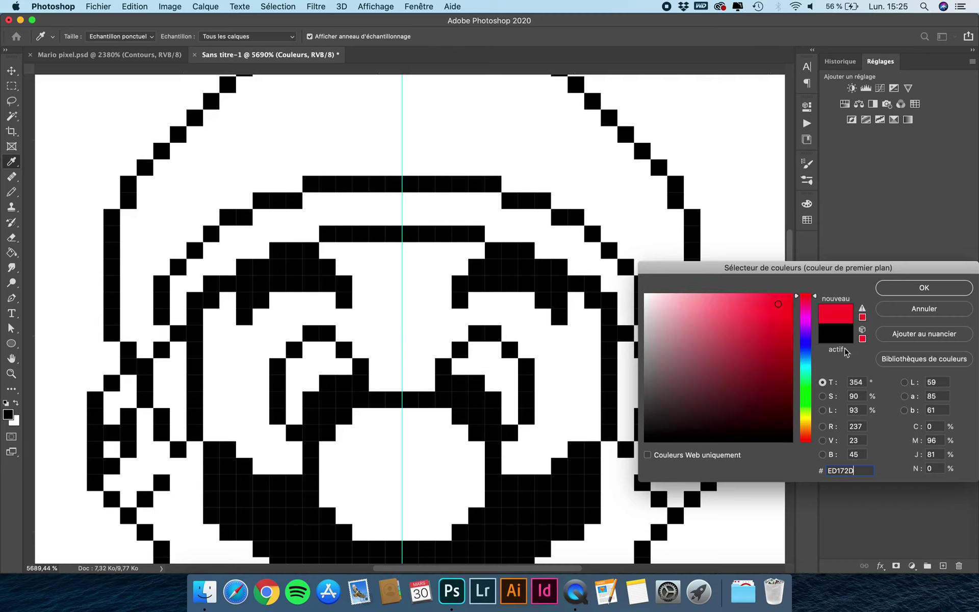
{"action": "left_click", "coordinate": [925, 288]}
{"action": "key", "text": "b"}
Pencil red pixels along the inside edge of the cap's left half, down its side and along the centre guide
{"action": "scroll", "coordinate": [307, 153], "scroll_direction": "up", "scroll_amount": 5}
{"action": "scroll", "coordinate": [306, 153], "scroll_direction": "left", "scroll_amount": 2}
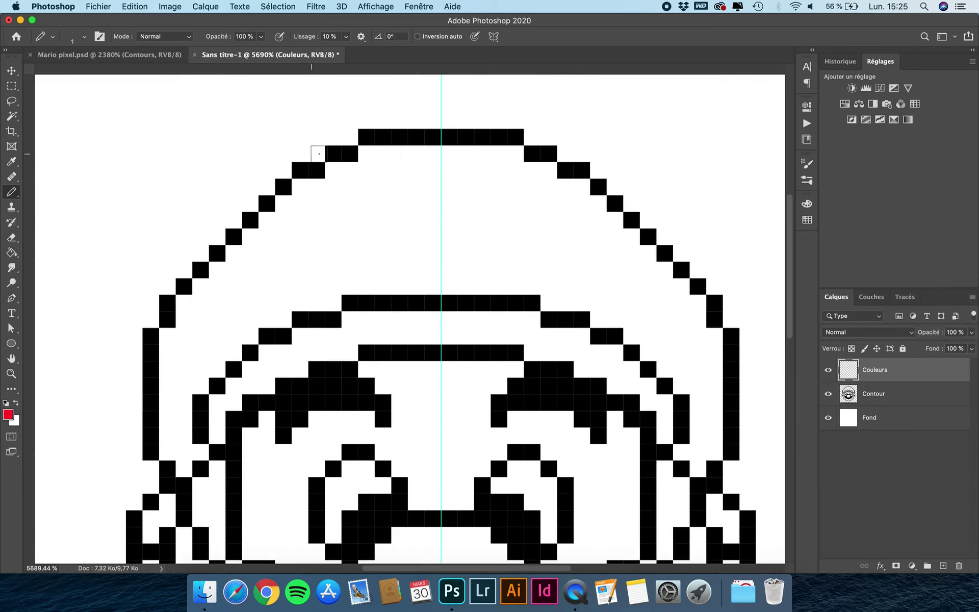
{"action": "mouse_move", "coordinate": [431, 153]}
{"action": "left_mouse_down"}
{"action": "mouse_move", "coordinate": [427, 282]}
{"action": "mouse_move", "coordinate": [343, 276]}
{"action": "mouse_move", "coordinate": [413, 164]}
{"action": "mouse_move", "coordinate": [381, 160]}
{"action": "mouse_move", "coordinate": [333, 192]}
{"action": "mouse_move", "coordinate": [305, 192]}
{"action": "mouse_move", "coordinate": [290, 208]}
{"action": "mouse_move", "coordinate": [283, 250]}
{"action": "mouse_move", "coordinate": [275, 228]}
{"action": "mouse_move", "coordinate": [270, 257]}
{"action": "mouse_move", "coordinate": [254, 246]}
{"action": "mouse_move", "coordinate": [230, 291]}
{"action": "mouse_move", "coordinate": [223, 276]}
{"action": "mouse_move", "coordinate": [216, 301]}
{"action": "mouse_move", "coordinate": [206, 294]}
{"action": "mouse_move", "coordinate": [199, 318]}
{"action": "mouse_move", "coordinate": [184, 304]}
{"action": "left_mouse_up"}
{"action": "scroll", "coordinate": [220, 285], "scroll_direction": "left", "scroll_amount": 5}
{"action": "scroll", "coordinate": [219, 286], "scroll_direction": "down", "scroll_amount": 2}
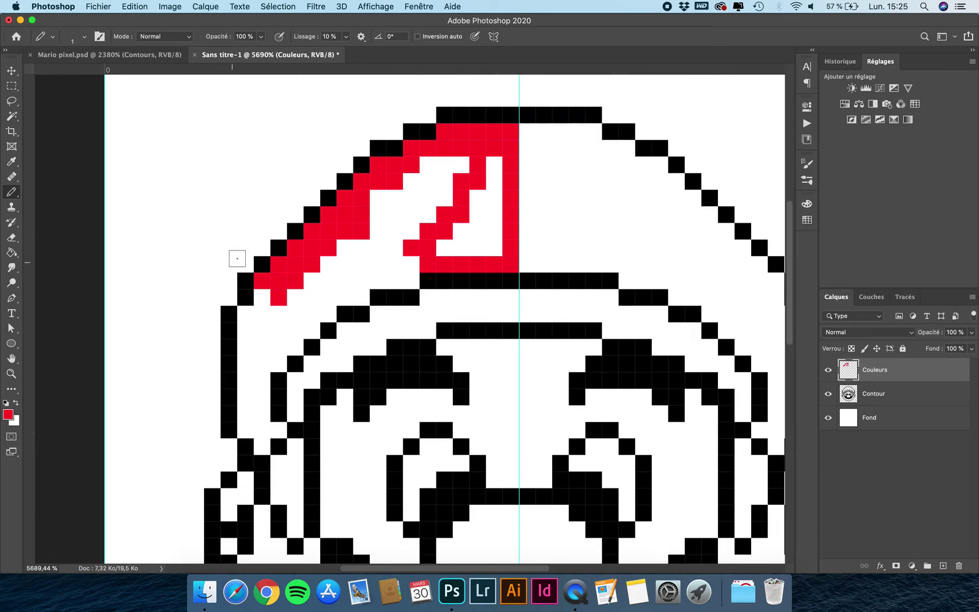
{"action": "mouse_move", "coordinate": [261, 296]}
{"action": "left_mouse_down"}
{"action": "mouse_move", "coordinate": [246, 387]}
{"action": "mouse_move", "coordinate": [260, 435]}
{"action": "mouse_move", "coordinate": [252, 428]}
{"action": "mouse_move", "coordinate": [278, 430]}
{"action": "mouse_move", "coordinate": [261, 361]}
{"action": "left_mouse_up"}
Select the blank central area of the cap's left half, fill its gaps with red using the Paint Bucket, and deselect
{"action": "left_click", "coordinate": [9, 89]}
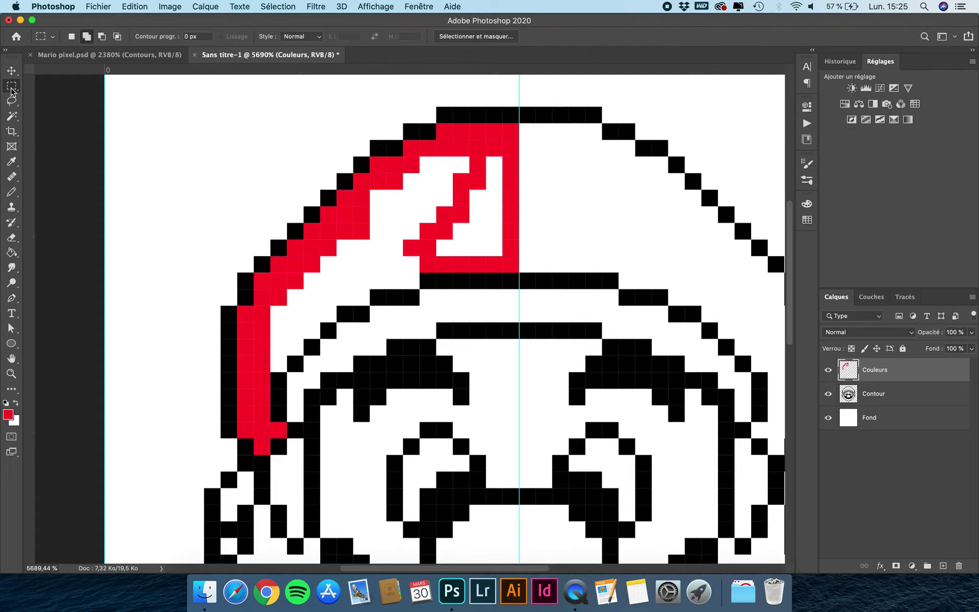
{"action": "left_click_drag", "start_coordinate": [519, 141], "coordinate": [353, 190]}
{"action": "left_click", "coordinate": [11, 252]}
{"action": "left_click", "coordinate": [430, 197]}
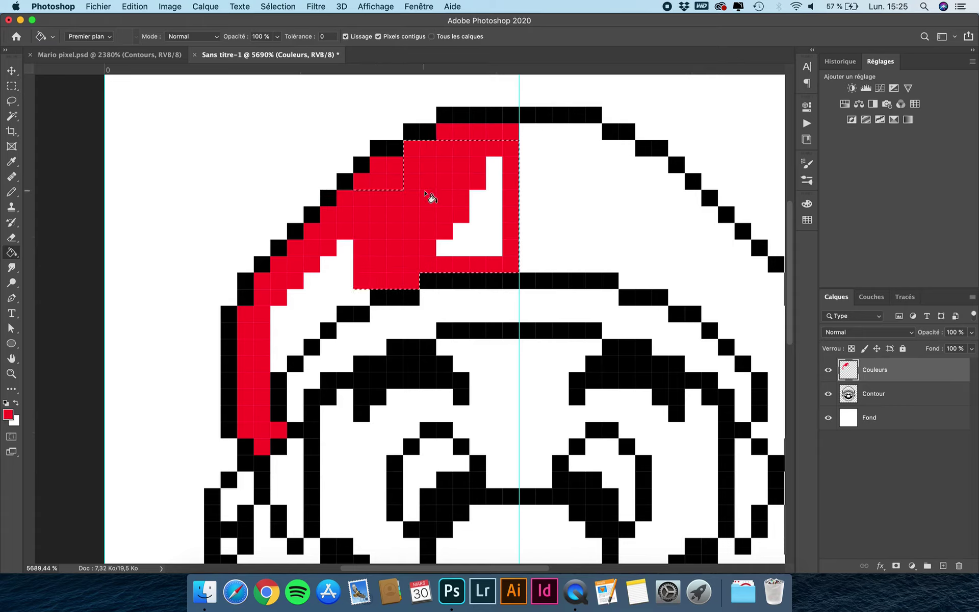
{"action": "left_click", "coordinate": [490, 221]}
{"action": "key", "text": "super+d"}
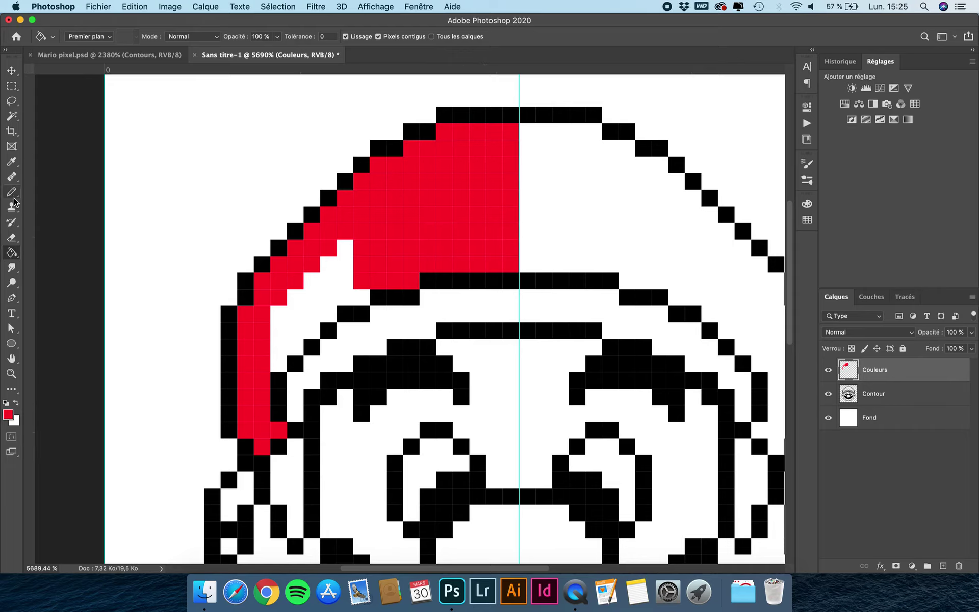
{"action": "left_click", "coordinate": [13, 205]}
{"action": "left_click", "coordinate": [346, 247]}
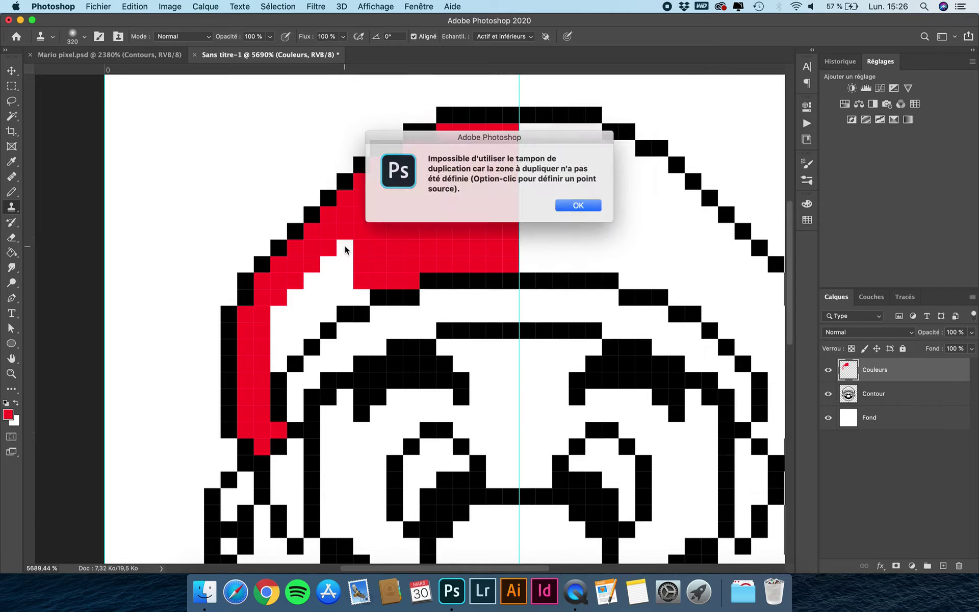
{"action": "left_click", "coordinate": [573, 204]}
Pencil the remaining white pixels of the cap's left half and the left half of its brim in red
{"action": "left_click", "coordinate": [11, 192]}
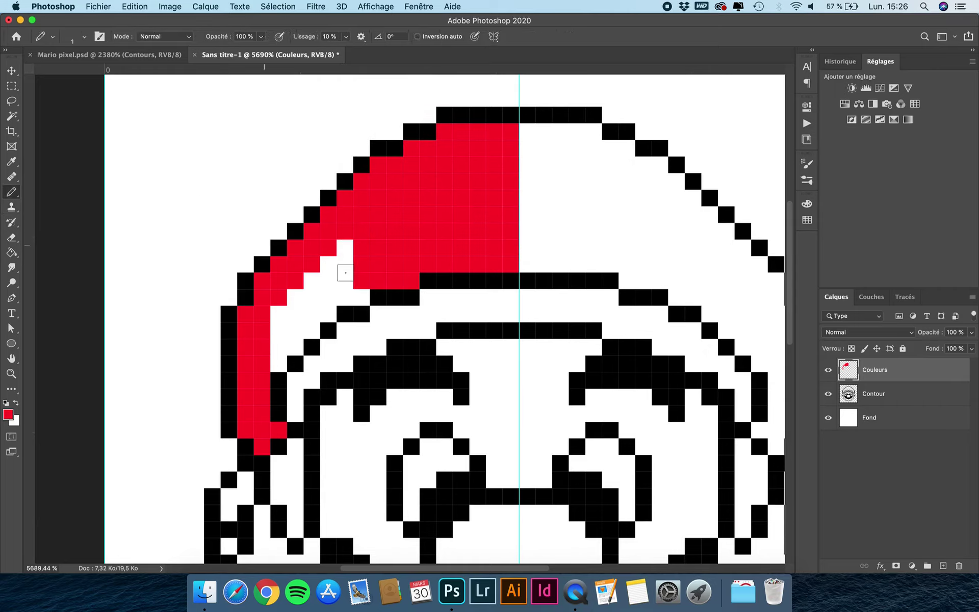
{"action": "mouse_move", "coordinate": [346, 247]}
{"action": "left_mouse_down"}
{"action": "mouse_move", "coordinate": [346, 291]}
{"action": "mouse_move", "coordinate": [360, 300]}
{"action": "mouse_move", "coordinate": [328, 278]}
{"action": "mouse_move", "coordinate": [317, 311]}
{"action": "mouse_move", "coordinate": [312, 285]}
{"action": "mouse_move", "coordinate": [306, 326]}
{"action": "mouse_move", "coordinate": [280, 331]}
{"action": "mouse_move", "coordinate": [278, 362]}
{"action": "mouse_move", "coordinate": [289, 346]}
{"action": "left_mouse_up"}
{"action": "mouse_move", "coordinate": [515, 300]}
{"action": "left_mouse_down"}
{"action": "mouse_move", "coordinate": [446, 299]}
{"action": "mouse_move", "coordinate": [467, 314]}
{"action": "mouse_move", "coordinate": [435, 314]}
{"action": "mouse_move", "coordinate": [434, 298]}
{"action": "left_mouse_up"}
{"action": "mouse_move", "coordinate": [427, 321]}
{"action": "left_mouse_down"}
{"action": "mouse_move", "coordinate": [390, 329]}
{"action": "mouse_move", "coordinate": [407, 316]}
{"action": "mouse_move", "coordinate": [381, 323]}
{"action": "mouse_move", "coordinate": [375, 342]}
{"action": "mouse_move", "coordinate": [350, 331]}
{"action": "mouse_move", "coordinate": [346, 339]}
{"action": "mouse_move", "coordinate": [362, 340]}
{"action": "mouse_move", "coordinate": [297, 384]}
{"action": "mouse_move", "coordinate": [296, 409]}
{"action": "left_mouse_up"}
{"action": "scroll", "coordinate": [346, 319], "scroll_direction": "down", "scroll_amount": 5}
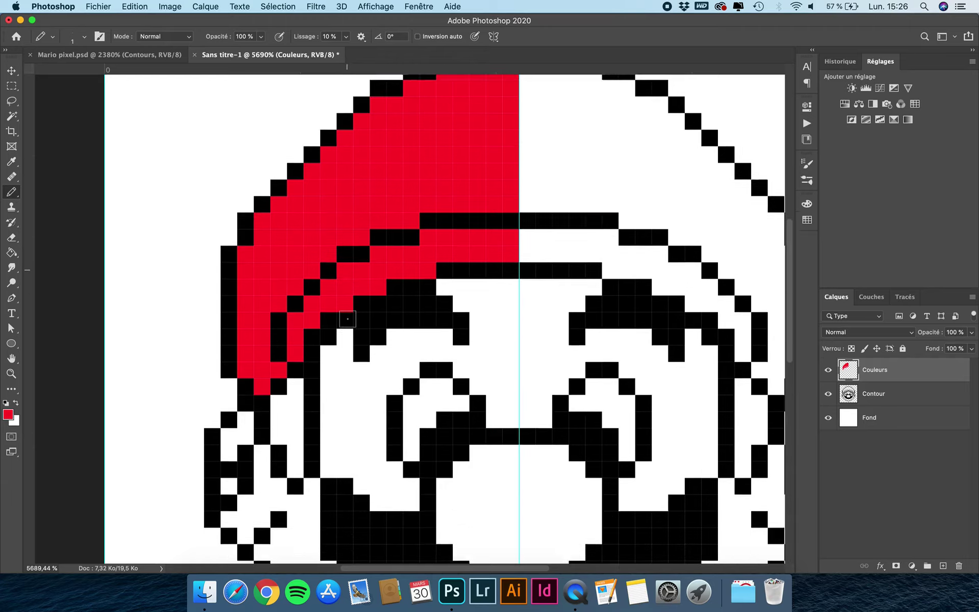
Set the foreground colour to 0078FF for the Pencil tool
{"action": "scroll", "coordinate": [348, 319], "scroll_direction": "down", "scroll_amount": 3}
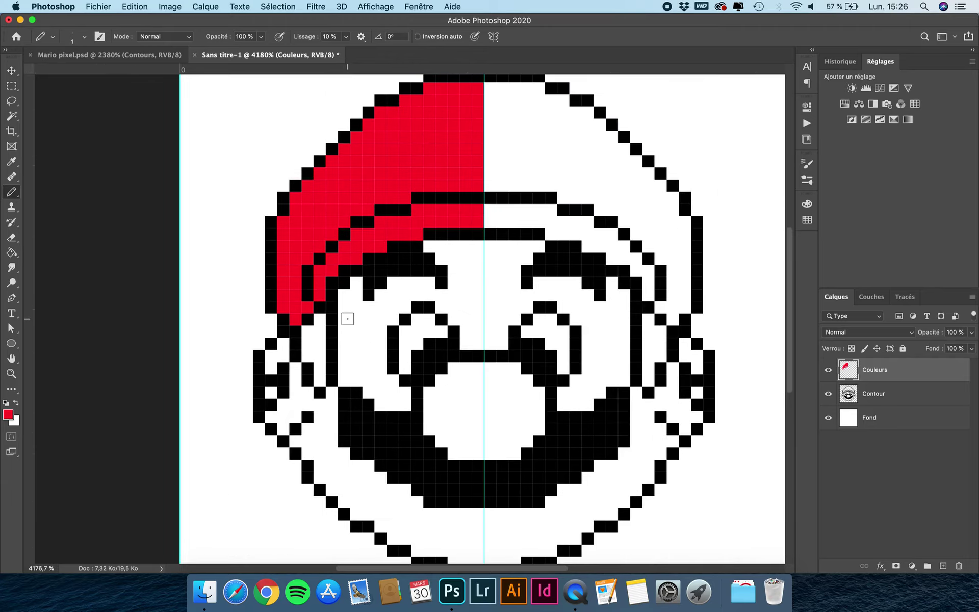
{"action": "scroll", "coordinate": [347, 319], "scroll_direction": "down", "scroll_amount": 2}
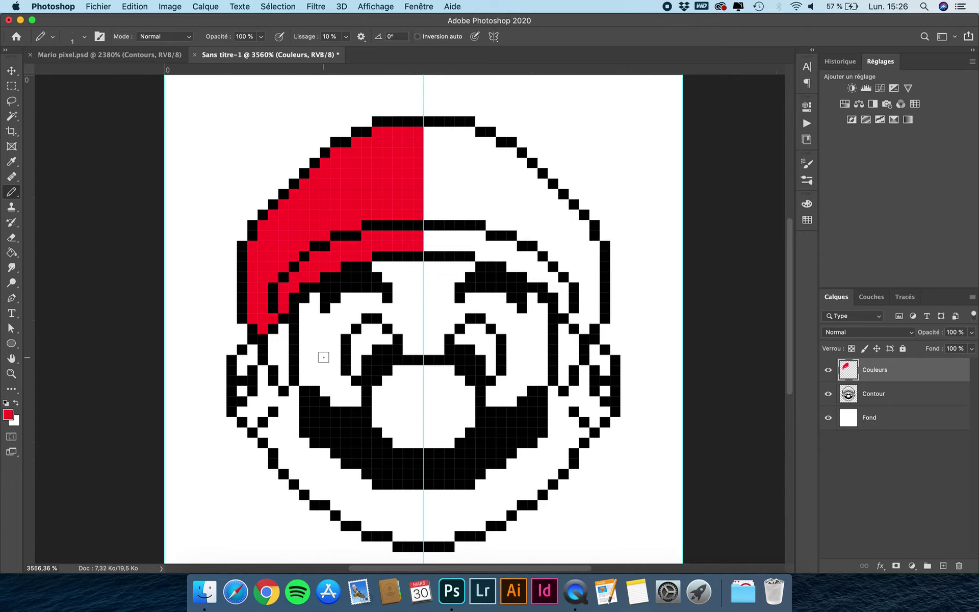
{"action": "left_click", "coordinate": [11, 415]}
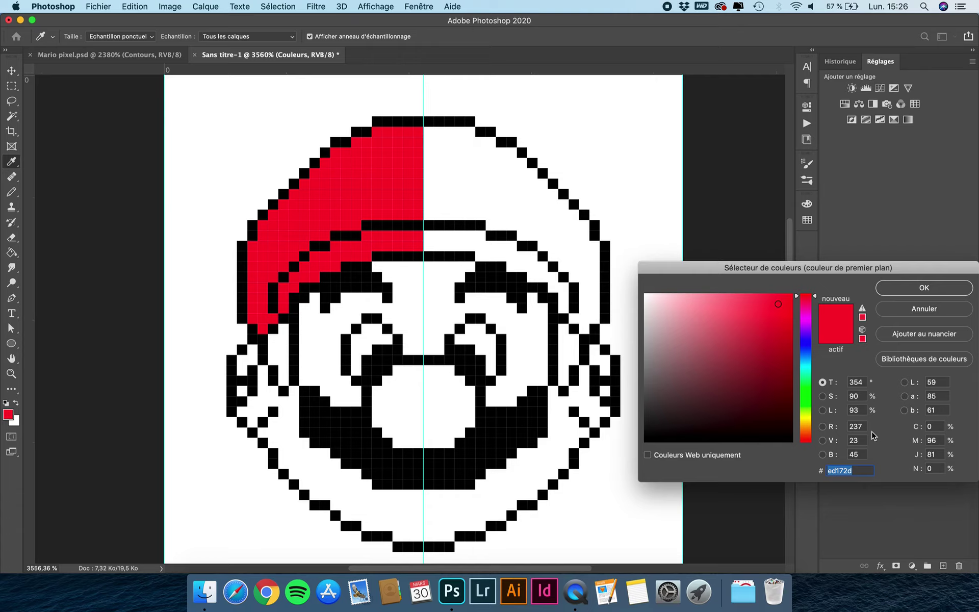
{"action": "type", "text": "0078"}
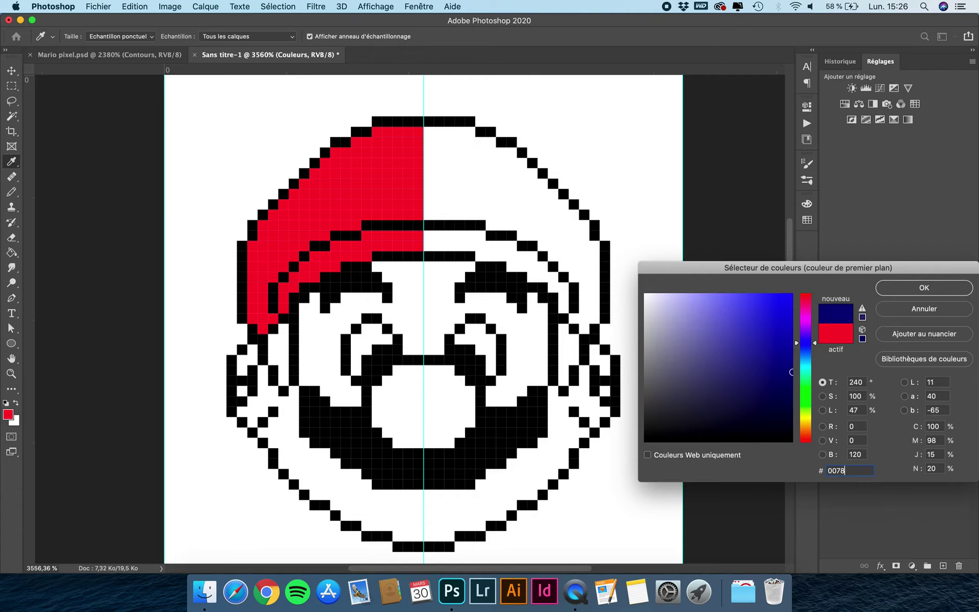
{"action": "type", "text": "FF"}
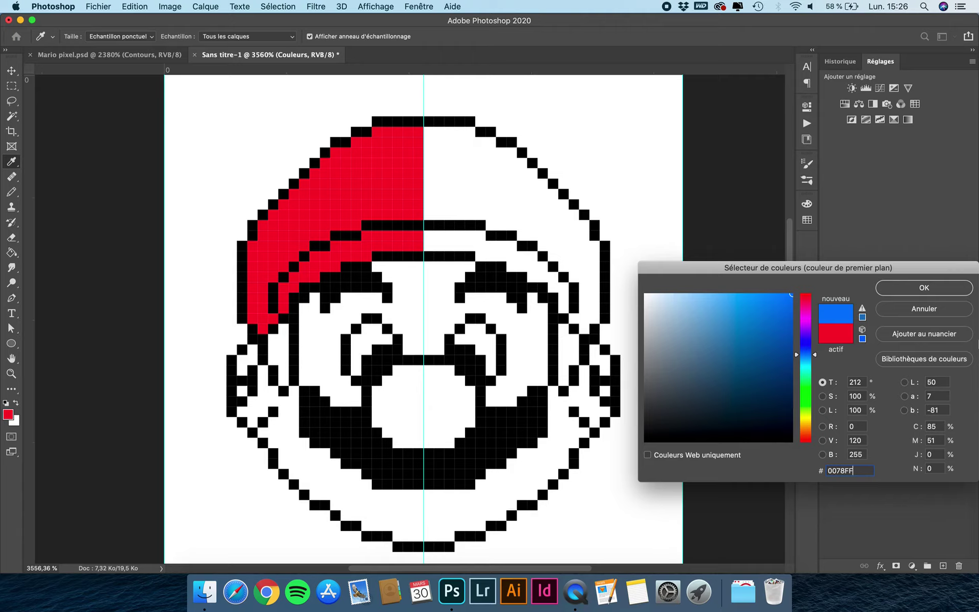
{"action": "left_click", "coordinate": [935, 292]}
{"action": "key", "text": "b"}
Pencil the iris of the left eye in blue, keeping its upper part white
{"action": "scroll", "coordinate": [490, 358], "scroll_direction": "up", "scroll_amount": 3}
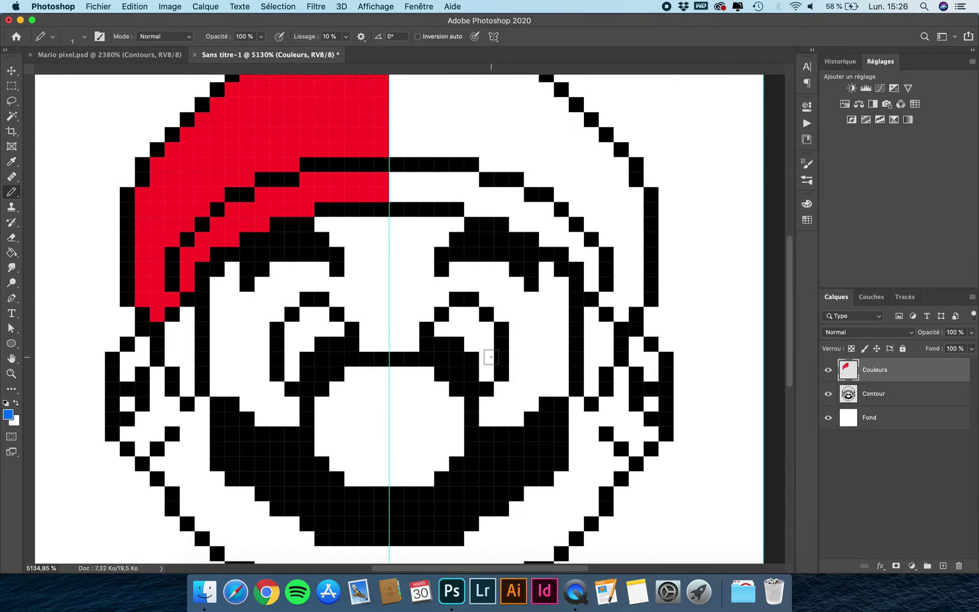
{"action": "left_click", "coordinate": [337, 329]}
{"action": "left_click_drag", "start_coordinate": [330, 330], "coordinate": [312, 330]}
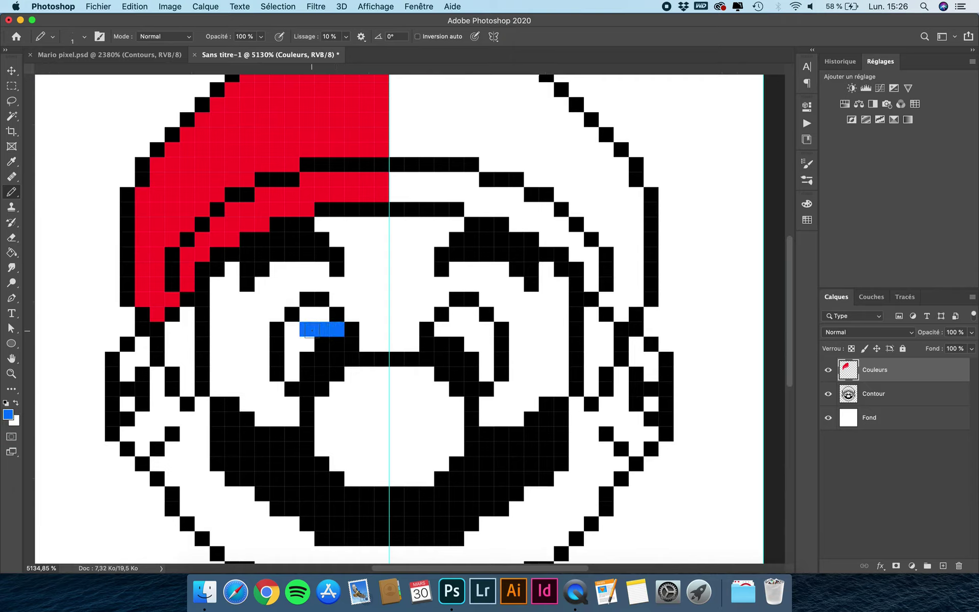
{"action": "left_click", "coordinate": [293, 344]}
{"action": "left_click", "coordinate": [307, 344]}
{"action": "left_click", "coordinate": [293, 360]}
{"action": "left_click", "coordinate": [292, 374]}
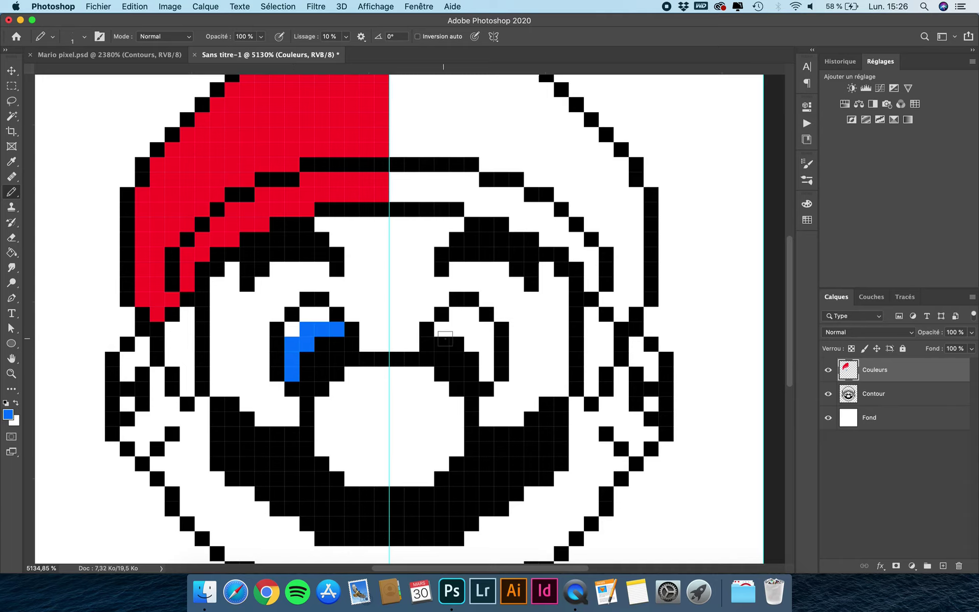
Set the foreground colour to 8D2B18 for the Pencil tool
{"action": "scroll", "coordinate": [248, 309], "scroll_direction": "down", "scroll_amount": 3}
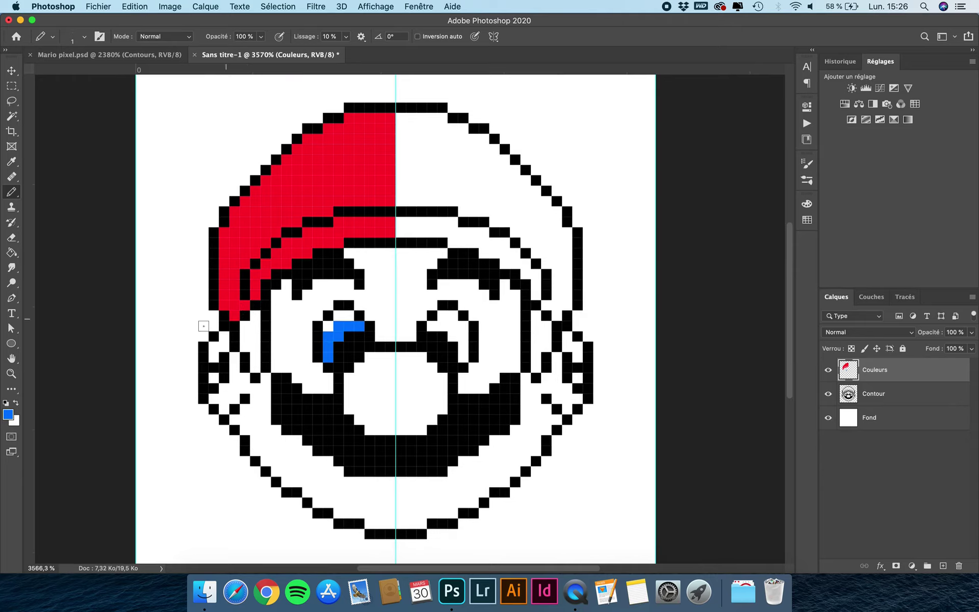
{"action": "left_click", "coordinate": [9, 414]}
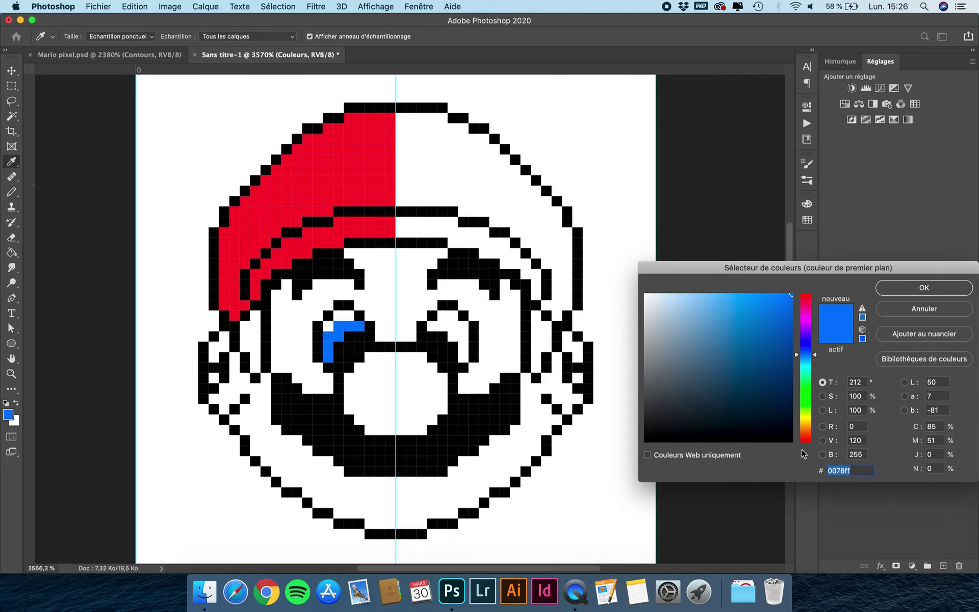
{"action": "type", "text": "8"}
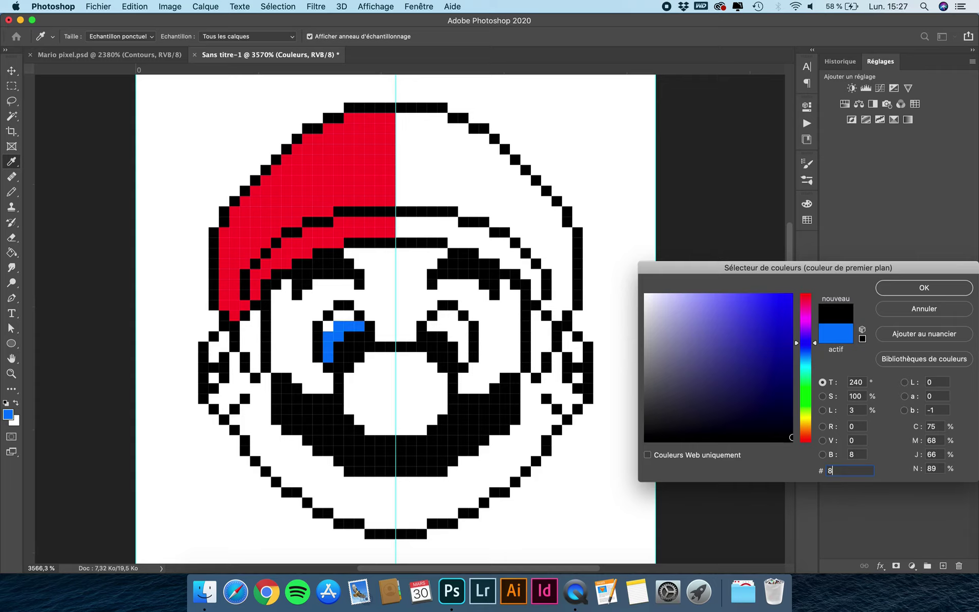
{"action": "type", "text": "D"}
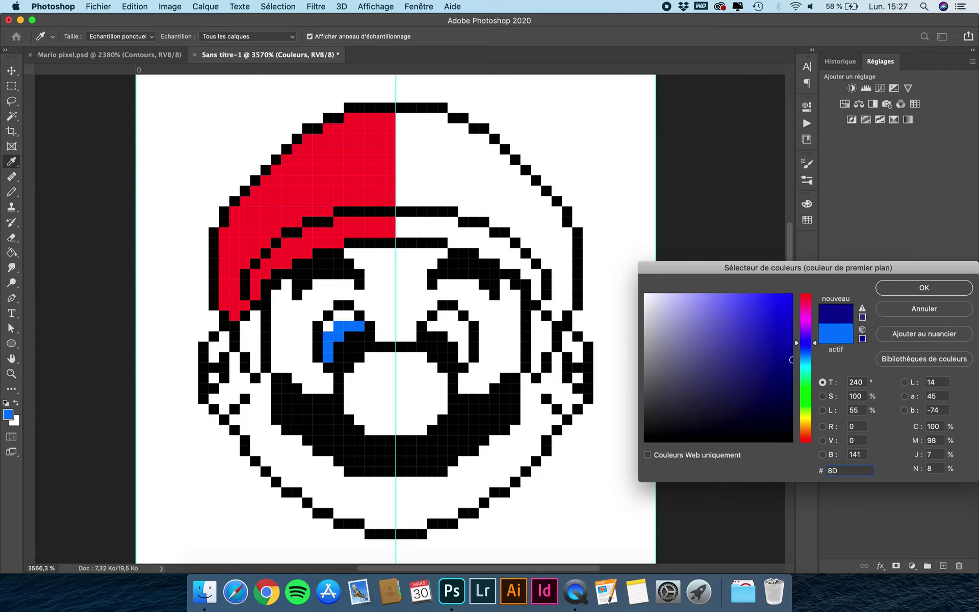
{"action": "type", "text": "2B"}
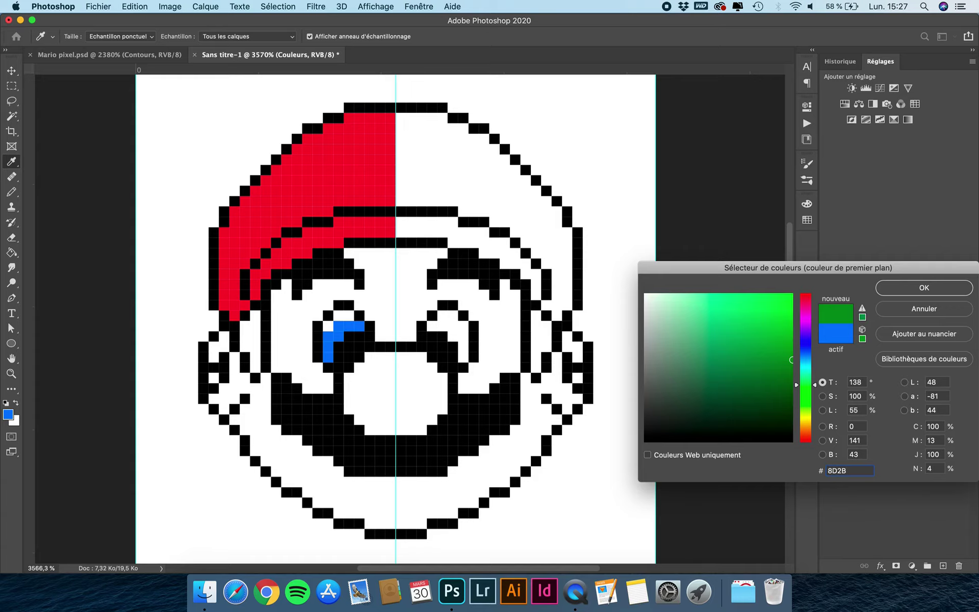
{"action": "type", "text": "18"}
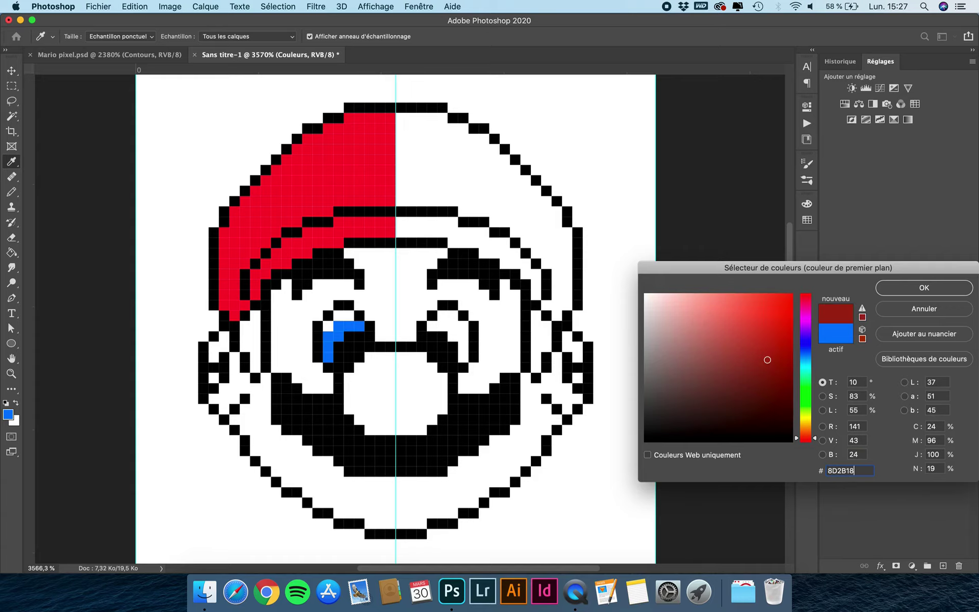
{"action": "key", "text": "Return"}
Pencil the left sideburn beneath the cap in the dark reddish brown
{"action": "scroll", "coordinate": [597, 376], "scroll_direction": "up", "scroll_amount": 5}
{"action": "scroll", "coordinate": [582, 371], "scroll_direction": "left", "scroll_amount": 5}
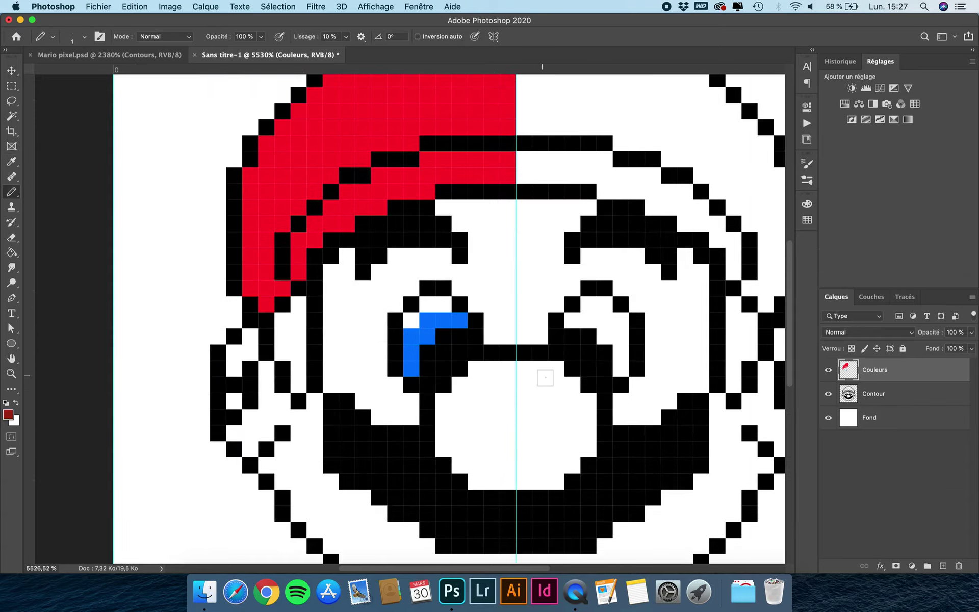
{"action": "mouse_move", "coordinate": [293, 313]}
{"action": "left_mouse_down"}
{"action": "mouse_move", "coordinate": [299, 386]}
{"action": "mouse_move", "coordinate": [286, 322]}
{"action": "left_mouse_up"}
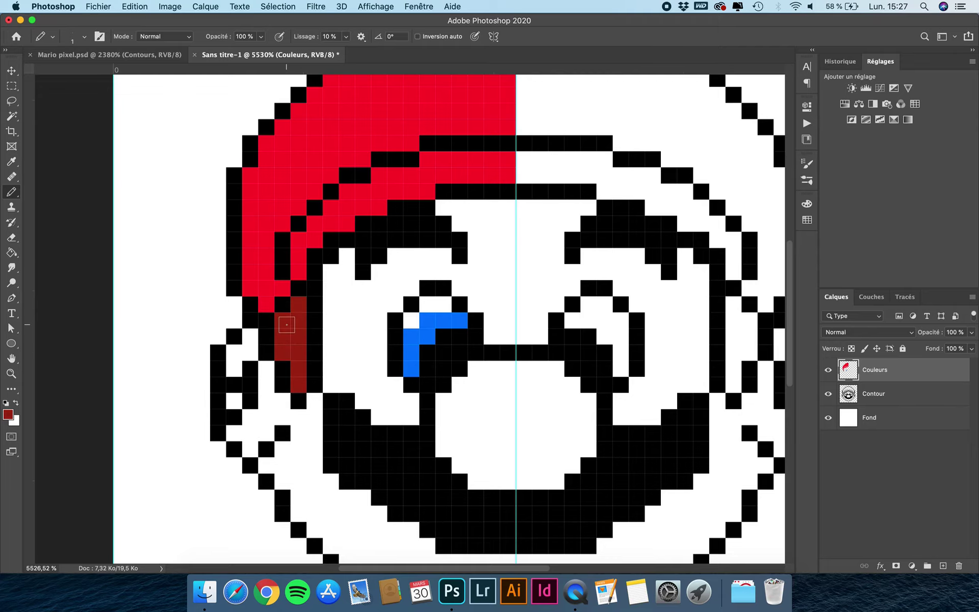
Set the foreground colour to F8D7B3 for the Pencil tool
{"action": "left_click", "coordinate": [8, 414]}
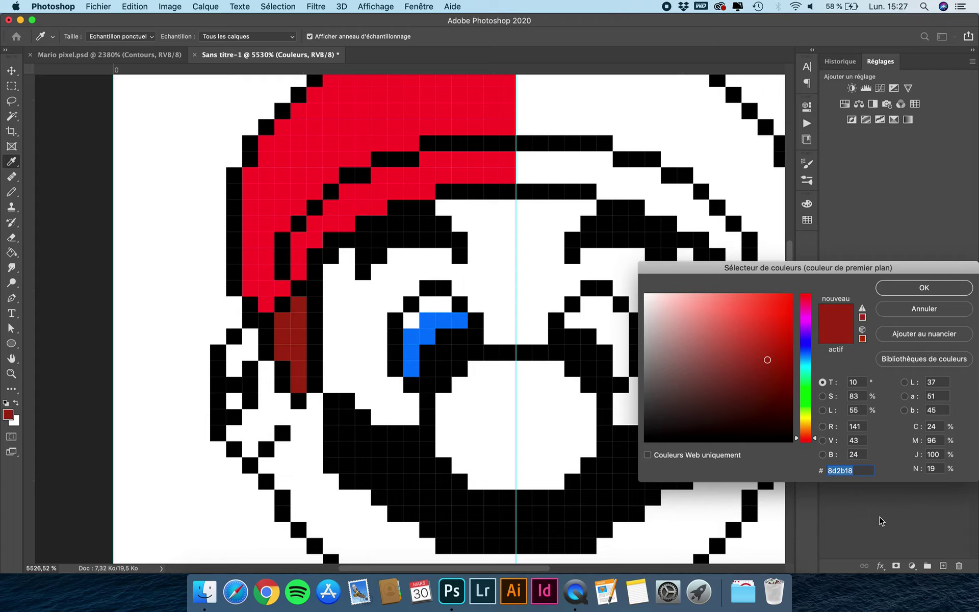
{"action": "type", "text": "F8"}
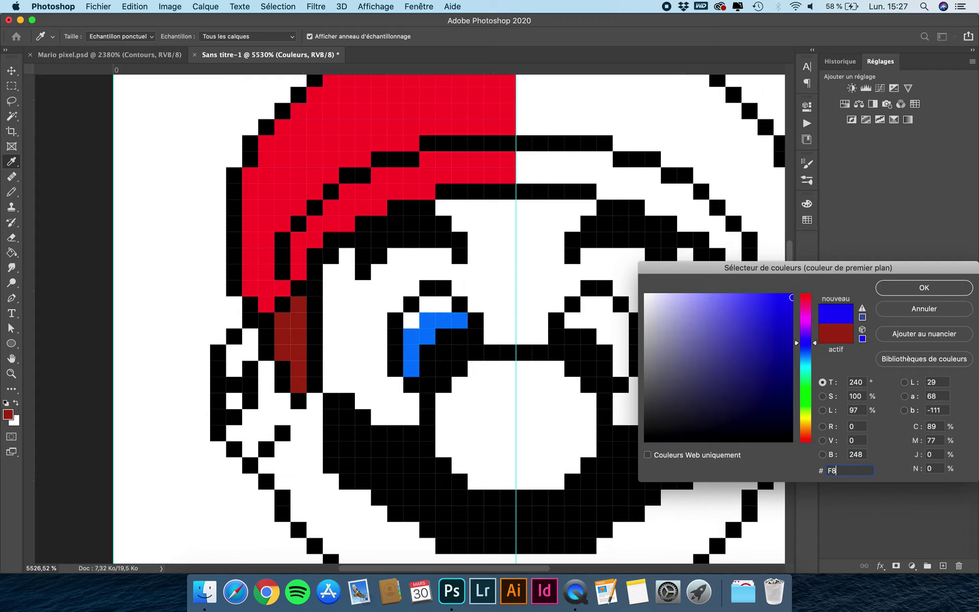
{"action": "type", "text": "D7B3"}
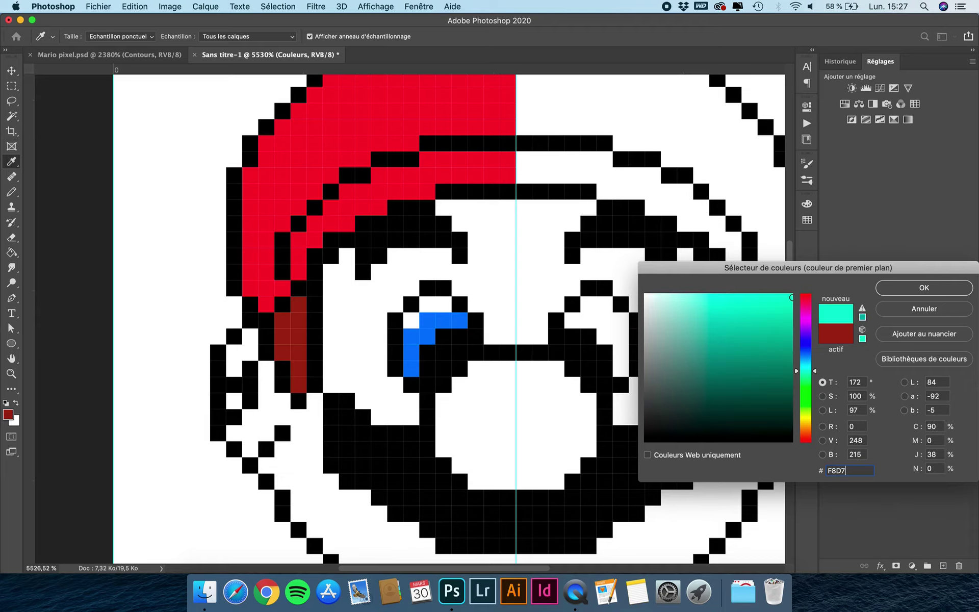
{"action": "left_click", "coordinate": [903, 289]}
{"action": "key", "text": "b"}
Pencil the left half of the nose up to the centre guide in the light skin tone
{"action": "scroll", "coordinate": [335, 360], "scroll_direction": "down", "scroll_amount": 5}
{"action": "scroll", "coordinate": [471, 290], "scroll_direction": "right", "scroll_amount": 4}
{"action": "mouse_move", "coordinate": [405, 276]}
{"action": "left_mouse_down"}
{"action": "mouse_move", "coordinate": [436, 297]}
{"action": "mouse_move", "coordinate": [444, 281]}
{"action": "mouse_move", "coordinate": [436, 383]}
{"action": "mouse_move", "coordinate": [416, 385]}
{"action": "mouse_move", "coordinate": [411, 336]}
{"action": "mouse_move", "coordinate": [424, 297]}
{"action": "mouse_move", "coordinate": [410, 383]}
{"action": "left_mouse_up"}
{"action": "mouse_move", "coordinate": [406, 298]}
{"action": "left_mouse_down"}
{"action": "mouse_move", "coordinate": [393, 294]}
{"action": "mouse_move", "coordinate": [389, 367]}
{"action": "mouse_move", "coordinate": [376, 350]}
{"action": "mouse_move", "coordinate": [377, 311]}
{"action": "left_mouse_up"}
Pencil the left half of the forehead and the area around the left eye in the skin tone
{"action": "scroll", "coordinate": [409, 255], "scroll_direction": "up", "scroll_amount": 4}
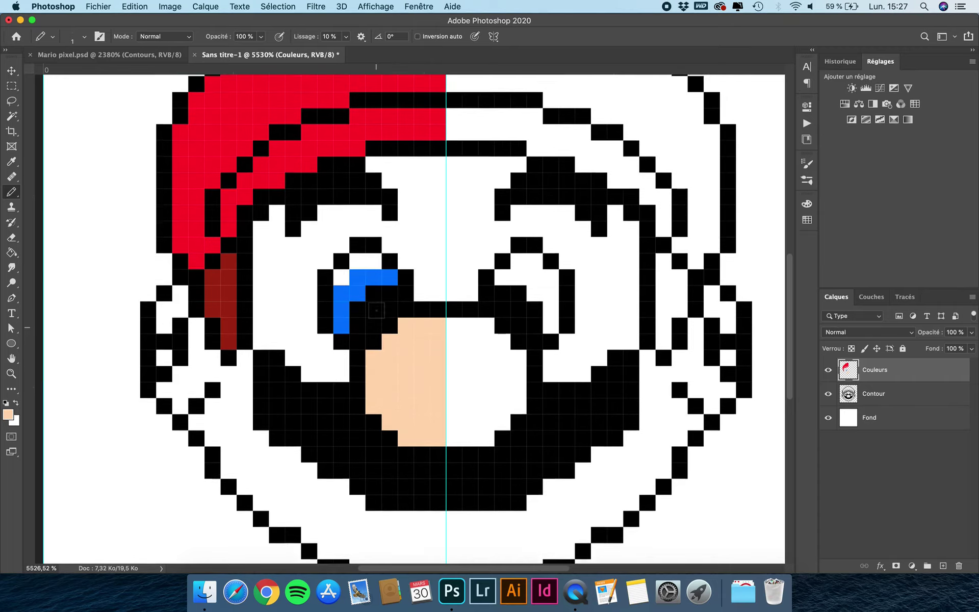
{"action": "mouse_move", "coordinate": [438, 183]}
{"action": "left_mouse_down"}
{"action": "mouse_move", "coordinate": [434, 311]}
{"action": "mouse_move", "coordinate": [424, 289]}
{"action": "mouse_move", "coordinate": [422, 184]}
{"action": "mouse_move", "coordinate": [375, 183]}
{"action": "mouse_move", "coordinate": [428, 183]}
{"action": "left_mouse_up"}
{"action": "left_click", "coordinate": [399, 199]}
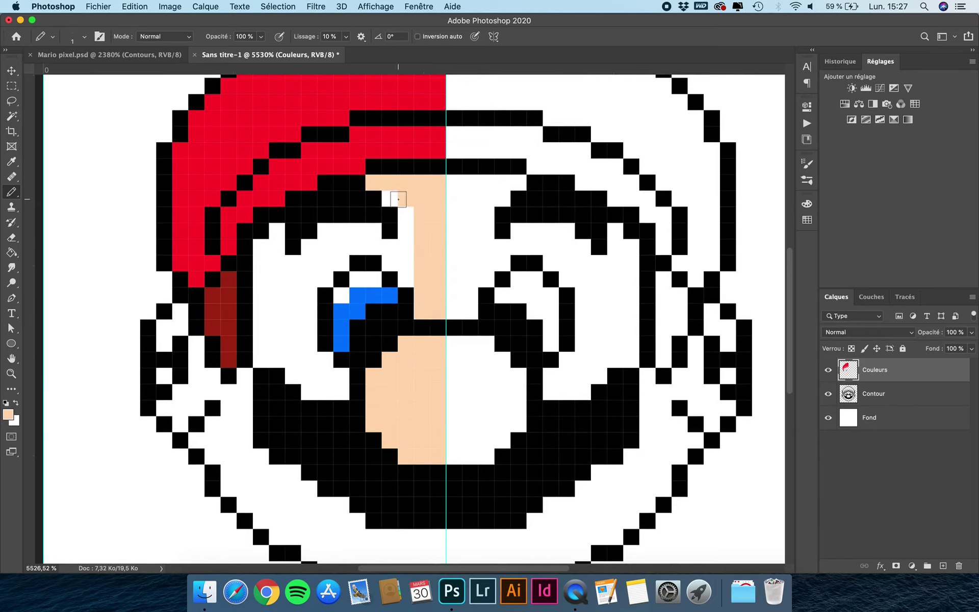
{"action": "left_click", "coordinate": [391, 198]}
{"action": "mouse_move", "coordinate": [408, 215]}
{"action": "left_mouse_down"}
{"action": "mouse_move", "coordinate": [409, 275]}
{"action": "mouse_move", "coordinate": [394, 247]}
{"action": "left_mouse_up"}
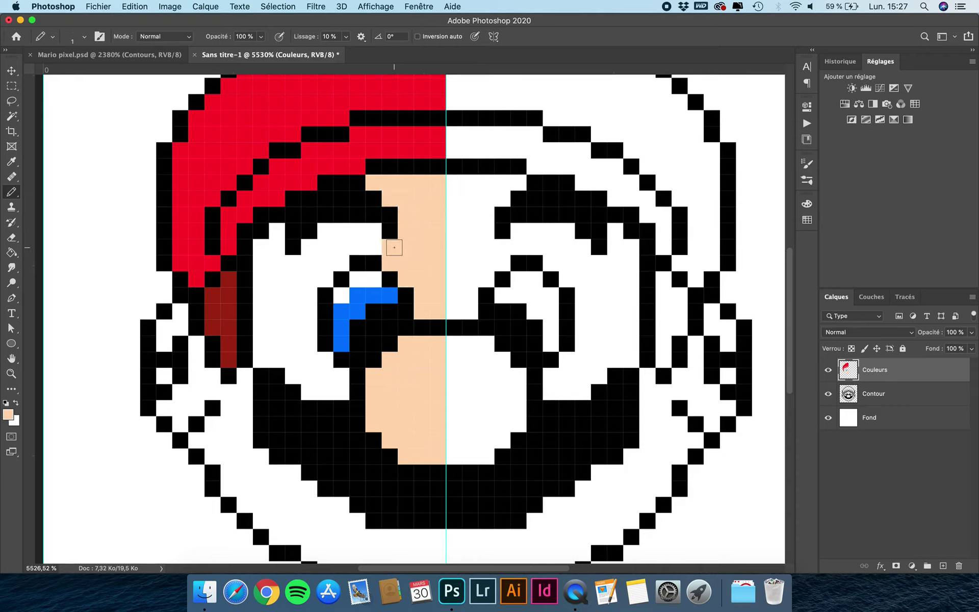
{"action": "left_click", "coordinate": [371, 247]}
{"action": "left_click", "coordinate": [360, 245]}
{"action": "mouse_move", "coordinate": [359, 245]}
{"action": "left_mouse_down"}
{"action": "mouse_move", "coordinate": [333, 236]}
{"action": "mouse_move", "coordinate": [333, 259]}
{"action": "mouse_move", "coordinate": [318, 265]}
{"action": "mouse_move", "coordinate": [339, 256]}
{"action": "mouse_move", "coordinate": [316, 276]}
{"action": "mouse_move", "coordinate": [311, 252]}
{"action": "mouse_move", "coordinate": [306, 362]}
{"action": "mouse_move", "coordinate": [331, 388]}
{"action": "mouse_move", "coordinate": [297, 373]}
{"action": "mouse_move", "coordinate": [295, 275]}
{"action": "mouse_move", "coordinate": [278, 237]}
{"action": "mouse_move", "coordinate": [279, 357]}
{"action": "mouse_move", "coordinate": [264, 357]}
{"action": "mouse_move", "coordinate": [262, 253]}
{"action": "mouse_move", "coordinate": [224, 284]}
{"action": "mouse_move", "coordinate": [246, 269]}
{"action": "mouse_move", "coordinate": [235, 291]}
{"action": "left_mouse_up"}
Pencil the left ear and the side of the face beneath the sideburn in the skin tone
{"action": "scroll", "coordinate": [258, 265], "scroll_direction": "left", "scroll_amount": 5}
{"action": "scroll", "coordinate": [257, 265], "scroll_direction": "down", "scroll_amount": 3}
{"action": "mouse_move", "coordinate": [235, 330]}
{"action": "left_mouse_down"}
{"action": "mouse_move", "coordinate": [236, 358]}
{"action": "mouse_move", "coordinate": [250, 351]}
{"action": "mouse_move", "coordinate": [249, 370]}
{"action": "mouse_move", "coordinate": [266, 347]}
{"action": "mouse_move", "coordinate": [264, 302]}
{"action": "mouse_move", "coordinate": [281, 344]}
{"action": "mouse_move", "coordinate": [302, 342]}
{"action": "mouse_move", "coordinate": [315, 366]}
{"action": "mouse_move", "coordinate": [315, 452]}
{"action": "mouse_move", "coordinate": [299, 423]}
{"action": "mouse_move", "coordinate": [301, 357]}
{"action": "mouse_move", "coordinate": [285, 406]}
{"action": "mouse_move", "coordinate": [276, 390]}
{"action": "left_mouse_up"}
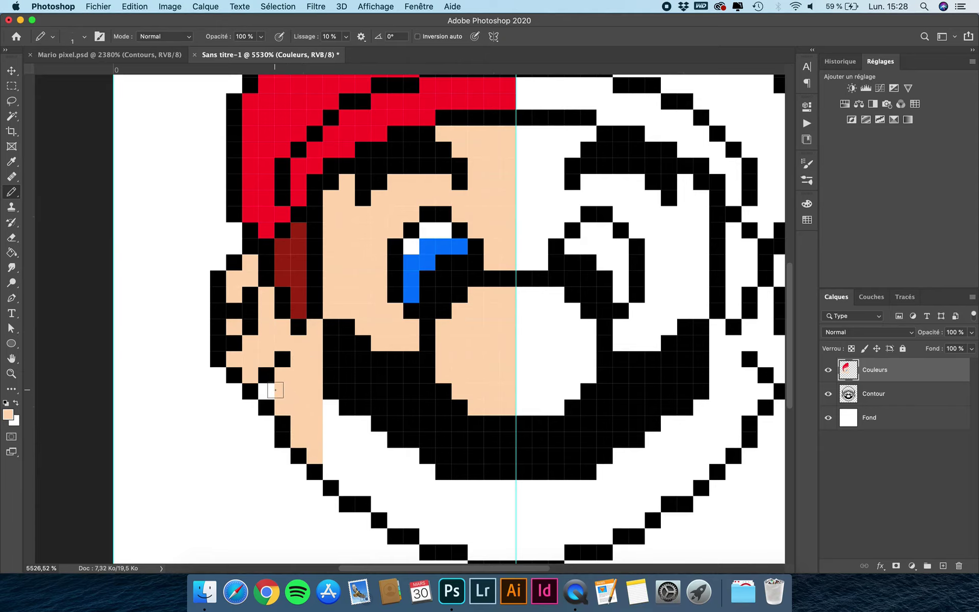
{"action": "scroll", "coordinate": [276, 390], "scroll_direction": "down", "scroll_amount": 2}
{"action": "left_click", "coordinate": [260, 359]}
Pencil the left jaw and chin below the moustache in the skin tone, up to the centre guide
{"action": "scroll", "coordinate": [305, 376], "scroll_direction": "right", "scroll_amount": 2}
{"action": "scroll", "coordinate": [305, 376], "scroll_direction": "down", "scroll_amount": 1}
{"action": "left_click_drag", "start_coordinate": [291, 352], "coordinate": [286, 416]}
{"action": "left_click", "coordinate": [305, 370]}
{"action": "mouse_move", "coordinate": [304, 370]}
{"action": "left_mouse_down"}
{"action": "mouse_move", "coordinate": [313, 394]}
{"action": "mouse_move", "coordinate": [302, 389]}
{"action": "mouse_move", "coordinate": [329, 390]}
{"action": "mouse_move", "coordinate": [331, 415]}
{"action": "mouse_move", "coordinate": [311, 424]}
{"action": "mouse_move", "coordinate": [342, 425]}
{"action": "mouse_move", "coordinate": [358, 401]}
{"action": "mouse_move", "coordinate": [379, 425]}
{"action": "mouse_move", "coordinate": [338, 445]}
{"action": "mouse_move", "coordinate": [362, 459]}
{"action": "mouse_move", "coordinate": [400, 448]}
{"action": "mouse_move", "coordinate": [391, 475]}
{"action": "mouse_move", "coordinate": [441, 475]}
{"action": "mouse_move", "coordinate": [437, 497]}
{"action": "mouse_move", "coordinate": [461, 491]}
{"action": "mouse_move", "coordinate": [456, 434]}
{"action": "mouse_move", "coordinate": [399, 433]}
{"action": "mouse_move", "coordinate": [421, 458]}
{"action": "mouse_move", "coordinate": [400, 458]}
{"action": "mouse_move", "coordinate": [445, 444]}
{"action": "mouse_move", "coordinate": [450, 480]}
{"action": "left_mouse_up"}
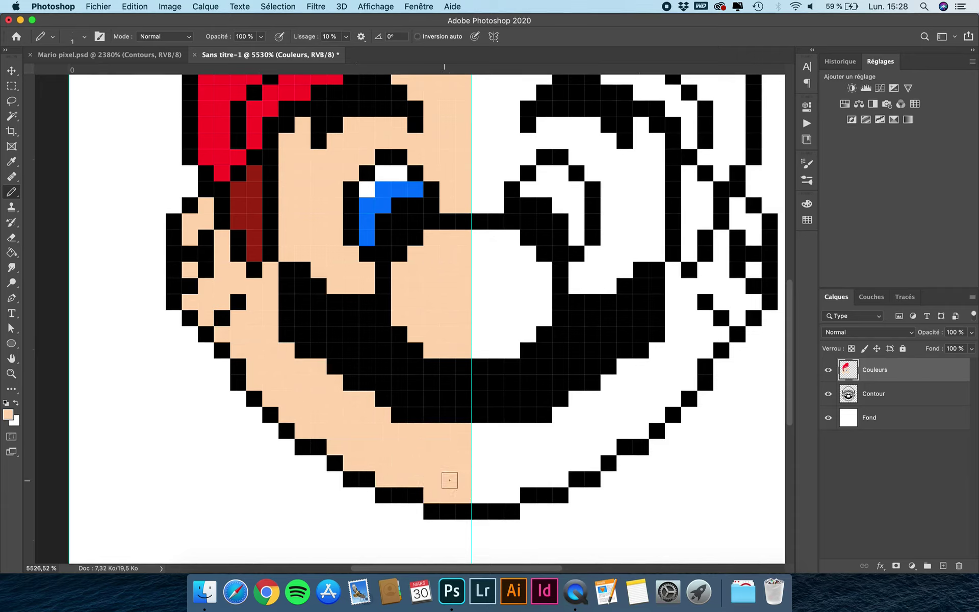
Mirror a duplicate of the Couleurs layer horizontally and align it with the right half of the head
{"action": "scroll", "coordinate": [472, 454], "scroll_direction": "down", "scroll_amount": 5}
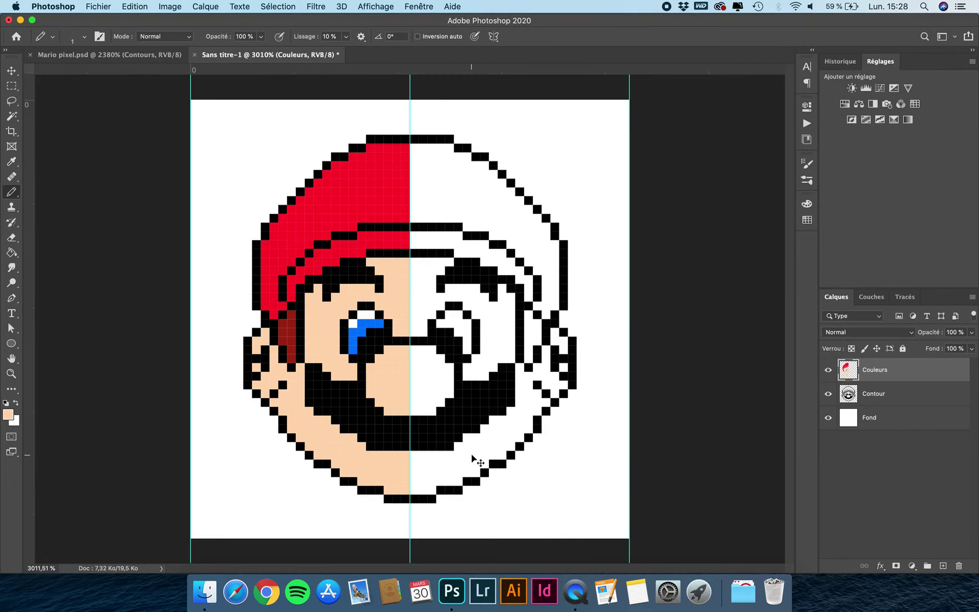
{"action": "key", "text": "super+j"}
{"action": "left_click", "coordinate": [133, 6]}
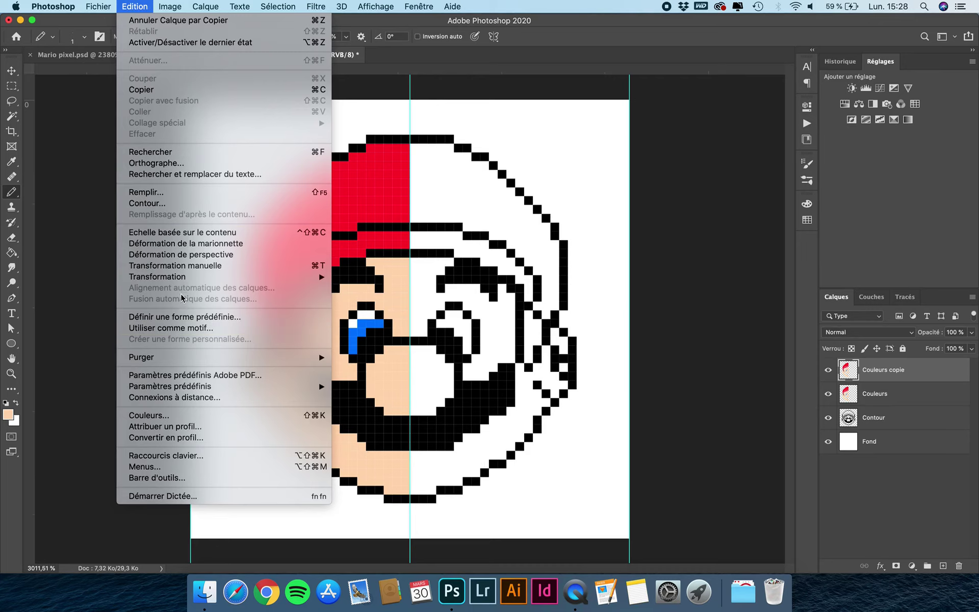
{"action": "mouse_move", "coordinate": [219, 277]}
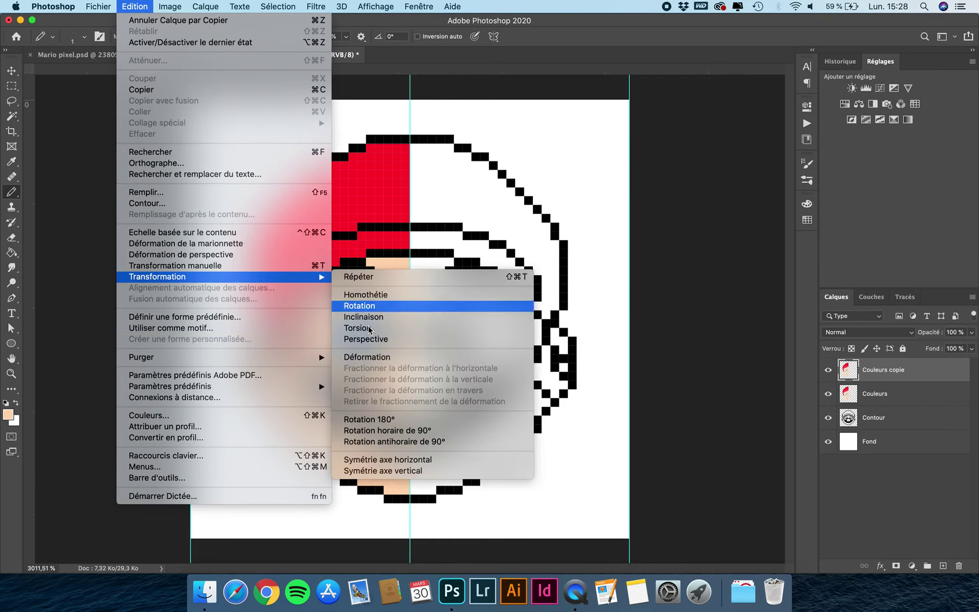
{"action": "left_click", "coordinate": [378, 460]}
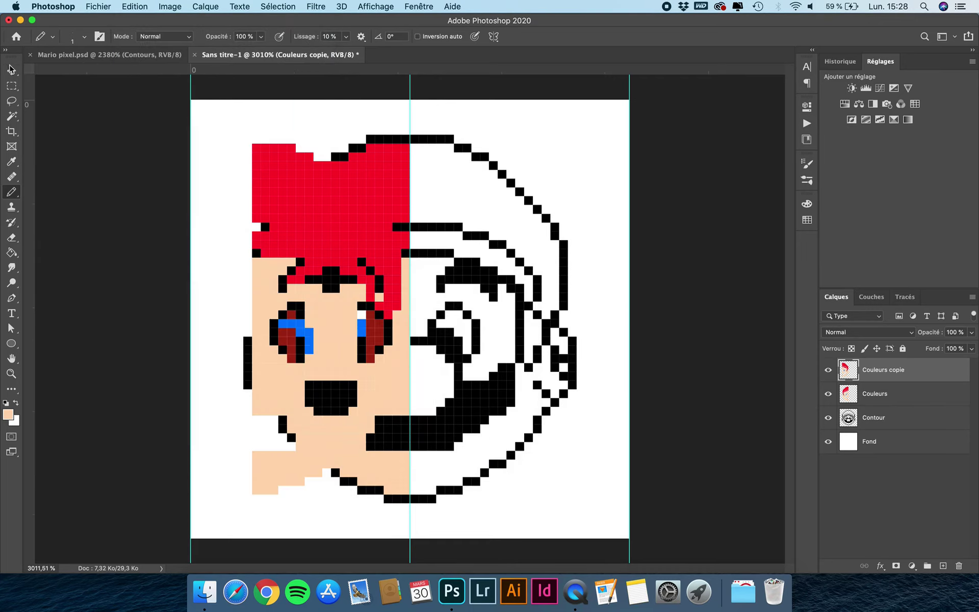
{"action": "left_click", "coordinate": [12, 69]}
{"action": "left_click_drag", "start_coordinate": [300, 192], "coordinate": [459, 192]}
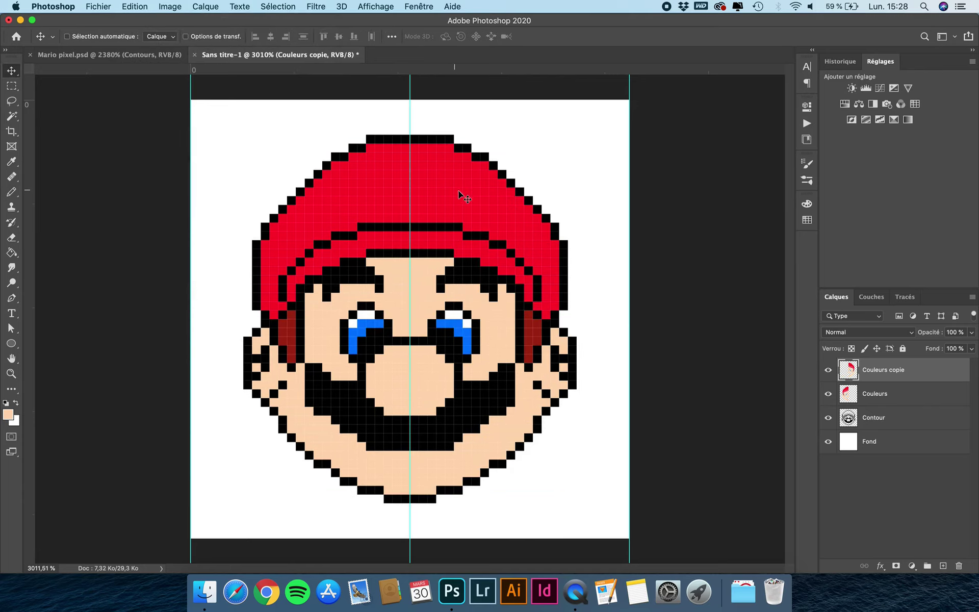
Merge the Couleurs and Couleurs copie layers and rename the merged layer Couleurs
{"action": "left_click", "coordinate": [897, 395], "text": "shift"}
{"action": "right_click", "coordinate": [896, 393]}
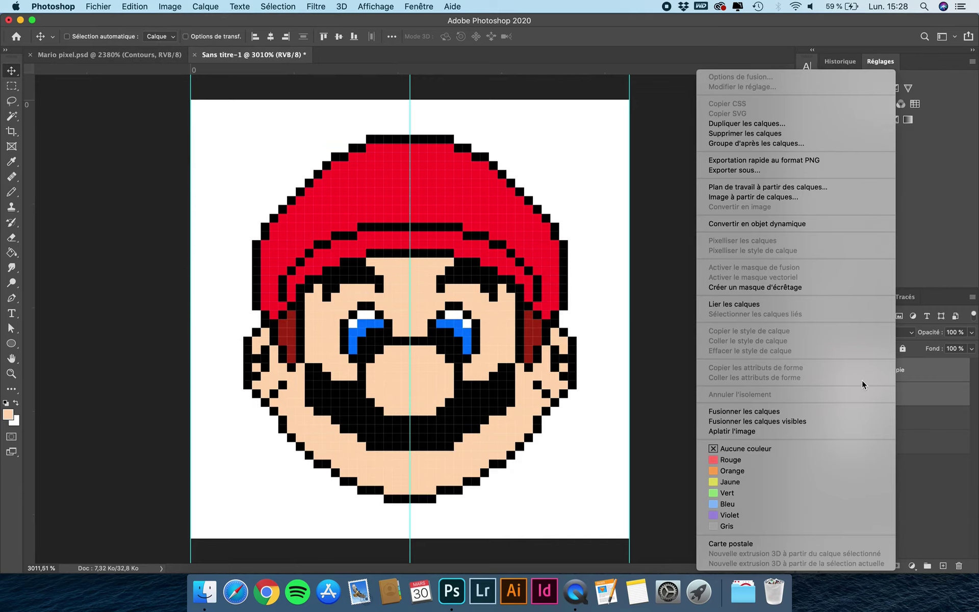
{"action": "left_click", "coordinate": [918, 387]}
{"action": "right_click", "coordinate": [906, 397]}
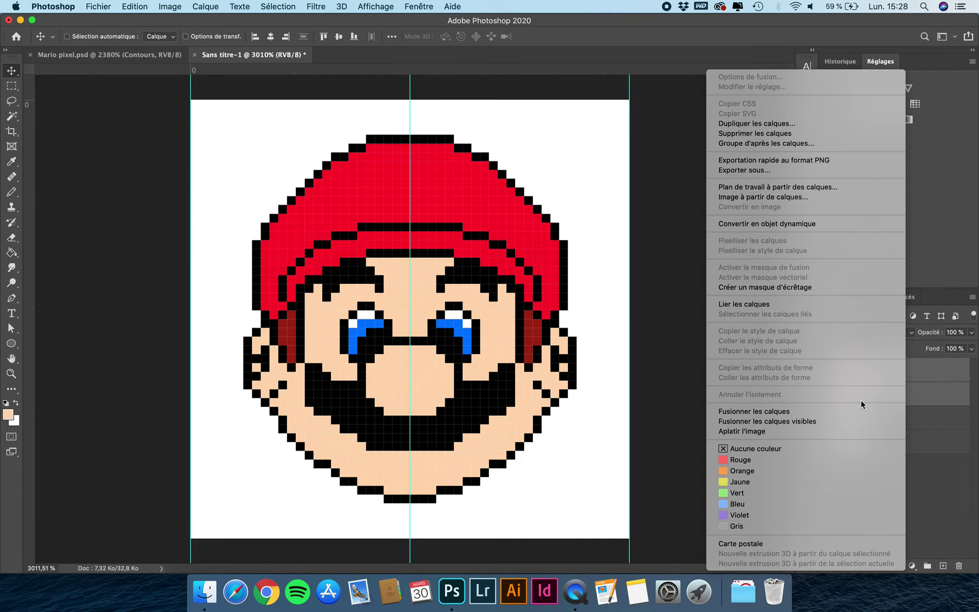
{"action": "left_click", "coordinate": [843, 410]}
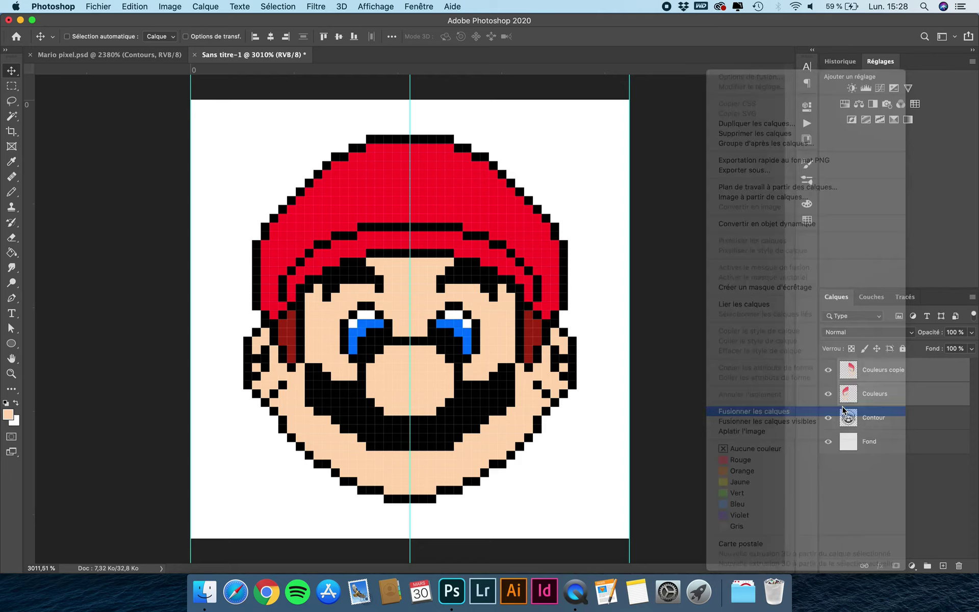
{"action": "double_click", "coordinate": [877, 370]}
{"action": "type", "text": "C"}
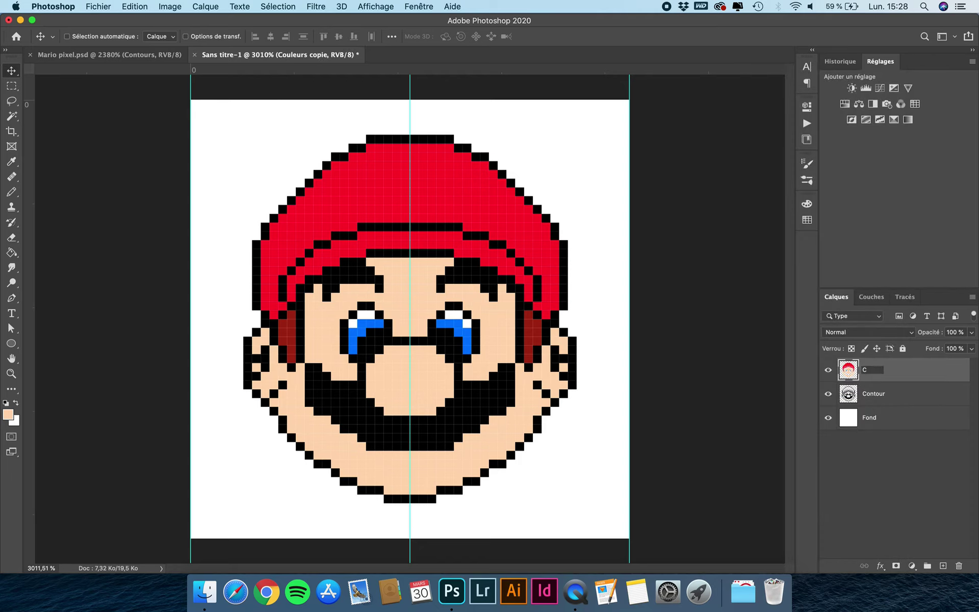
{"action": "type", "text": "ouleurs"}
{"action": "key", "text": "Return"}
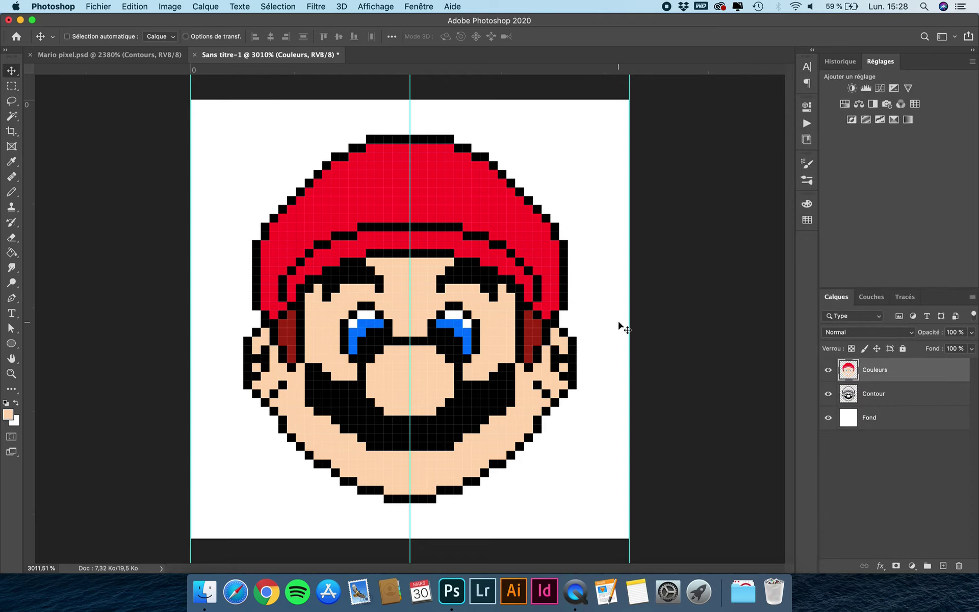
Switch the foreground colour to white and pencil a one-pixel highlight in the pupil of each eye
{"action": "scroll", "coordinate": [619, 326], "scroll_direction": "up", "scroll_amount": 5}
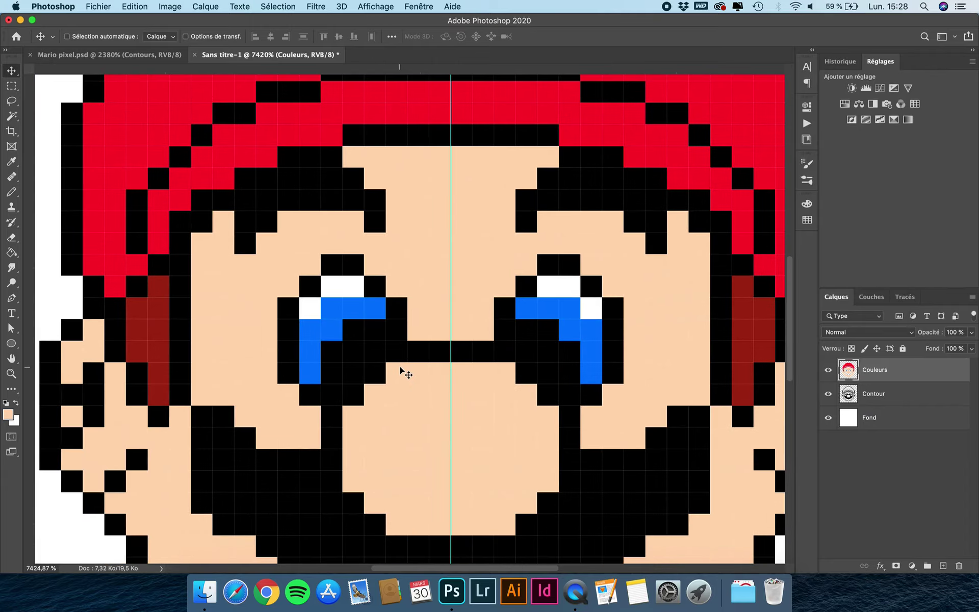
{"action": "scroll", "coordinate": [401, 370], "scroll_direction": "down", "scroll_amount": 10}
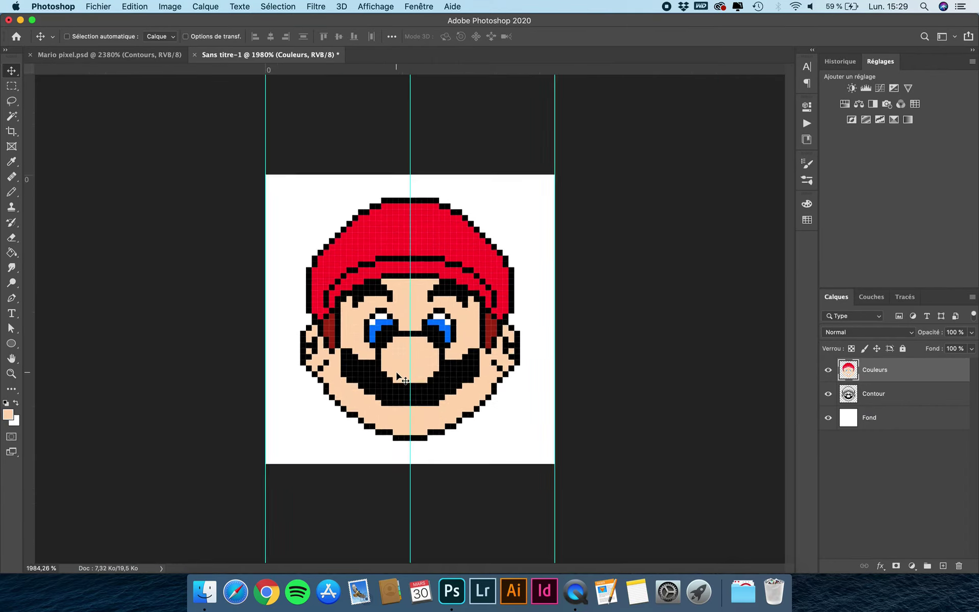
{"action": "scroll", "coordinate": [401, 379], "scroll_direction": "up", "scroll_amount": 3}
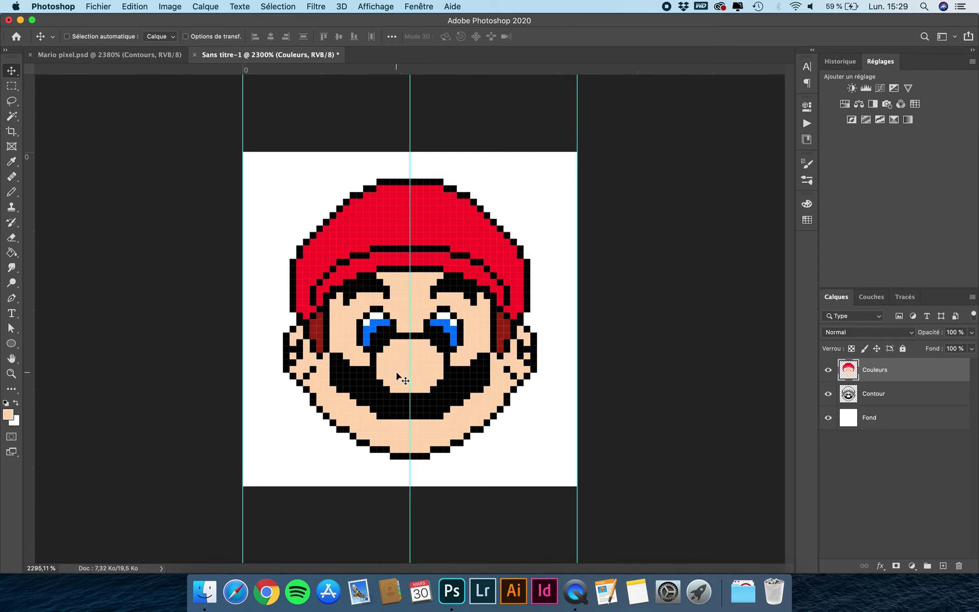
{"action": "scroll", "coordinate": [397, 375], "scroll_direction": "up", "scroll_amount": 3}
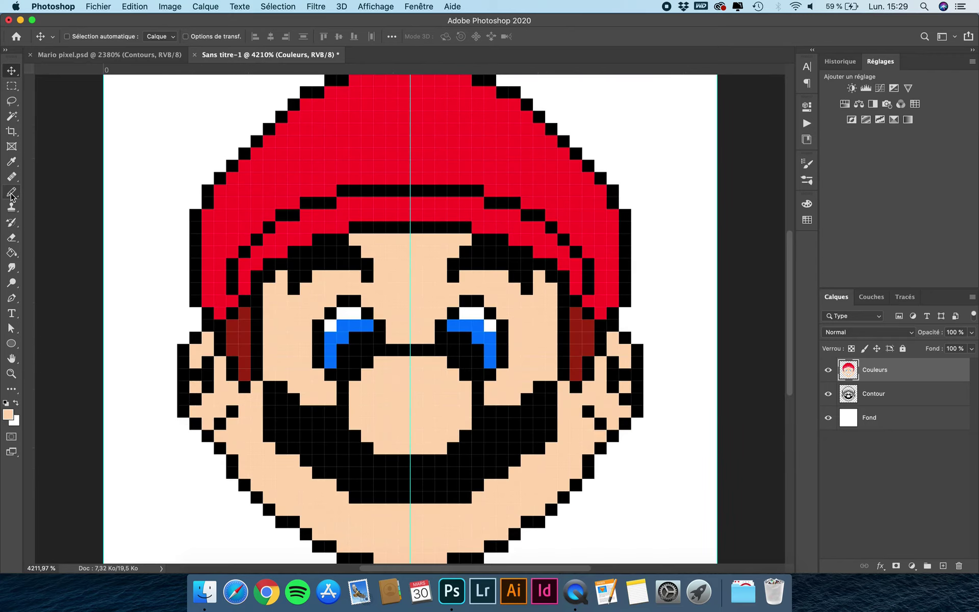
{"action": "left_click", "coordinate": [11, 193]}
{"action": "left_click", "coordinate": [16, 404]}
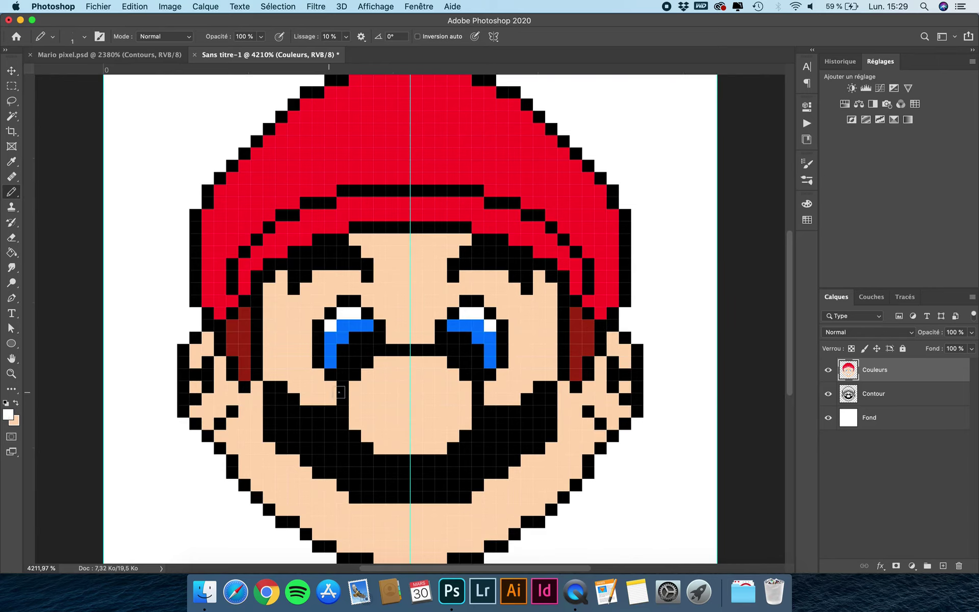
{"action": "scroll", "coordinate": [373, 380], "scroll_direction": "up", "scroll_amount": 2}
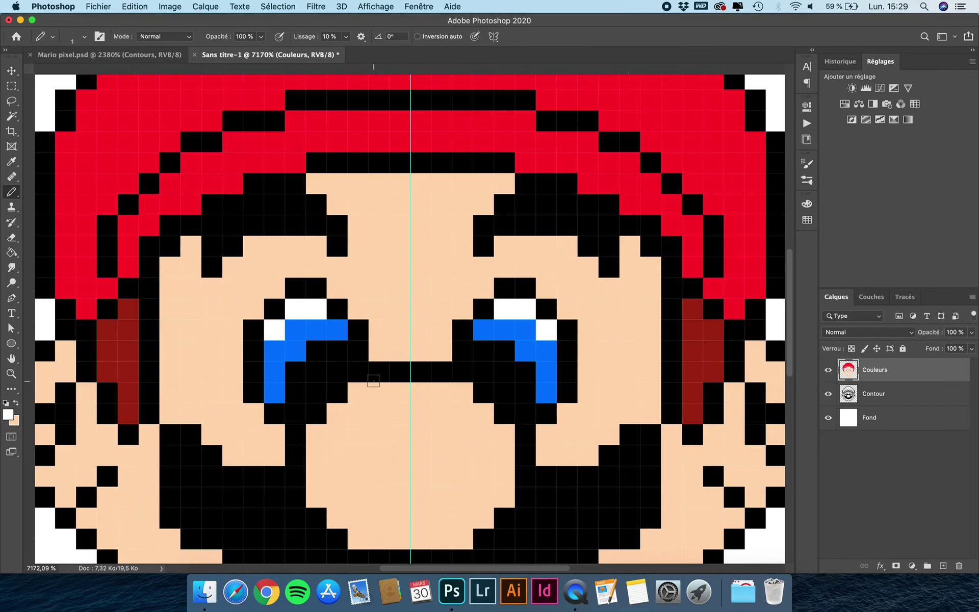
{"action": "left_click", "coordinate": [295, 372]}
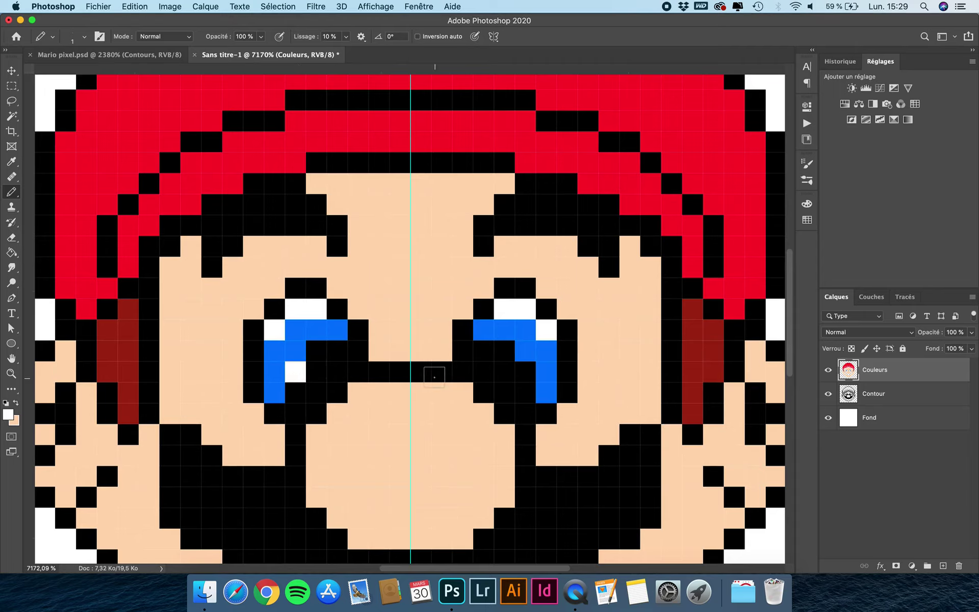
{"action": "left_click", "coordinate": [503, 372]}
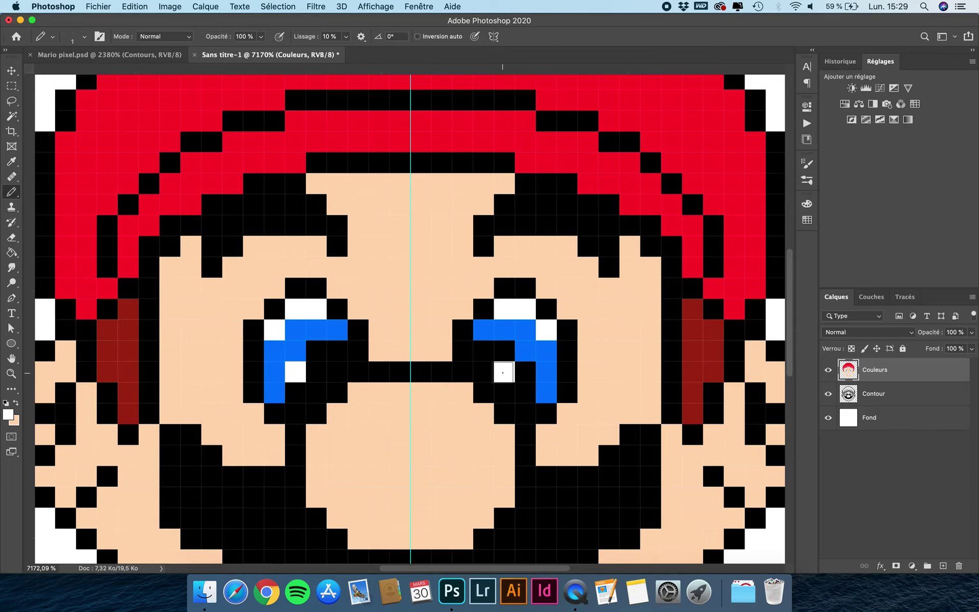
Pencil a filled white rounded badge about 12 by 7 pixels on the cap's front, centred on the vertical guide
{"action": "scroll", "coordinate": [336, 365], "scroll_direction": "down", "scroll_amount": 8}
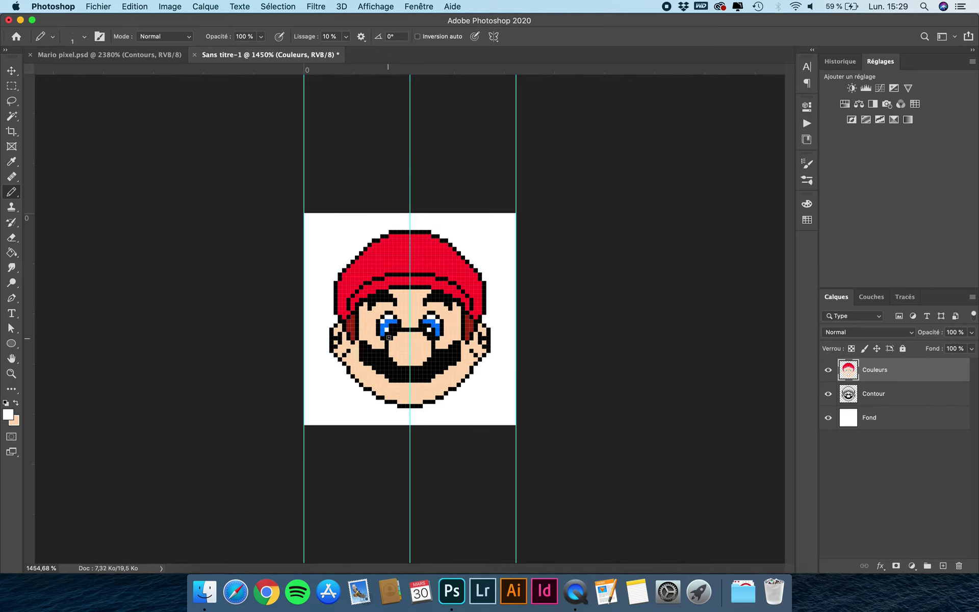
{"action": "scroll", "coordinate": [394, 336], "scroll_direction": "up", "scroll_amount": 5}
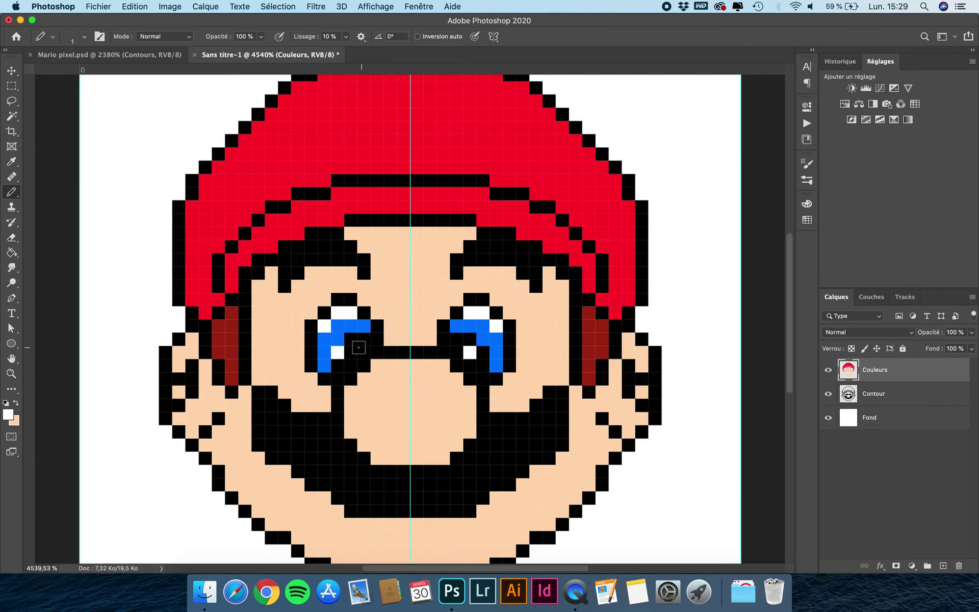
{"action": "scroll", "coordinate": [368, 358], "scroll_direction": "up", "scroll_amount": 2}
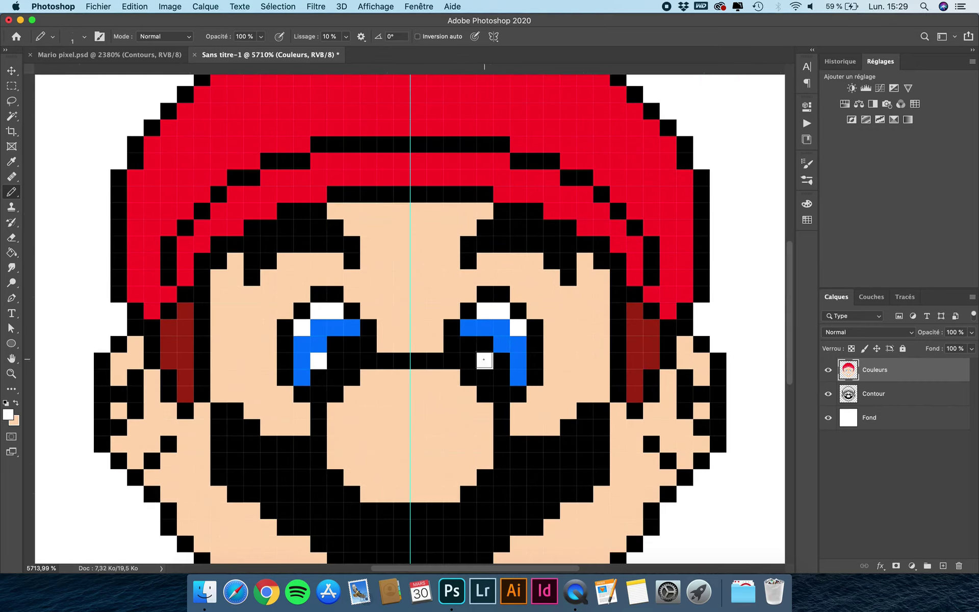
{"action": "scroll", "coordinate": [320, 367], "scroll_direction": "down", "scroll_amount": 4}
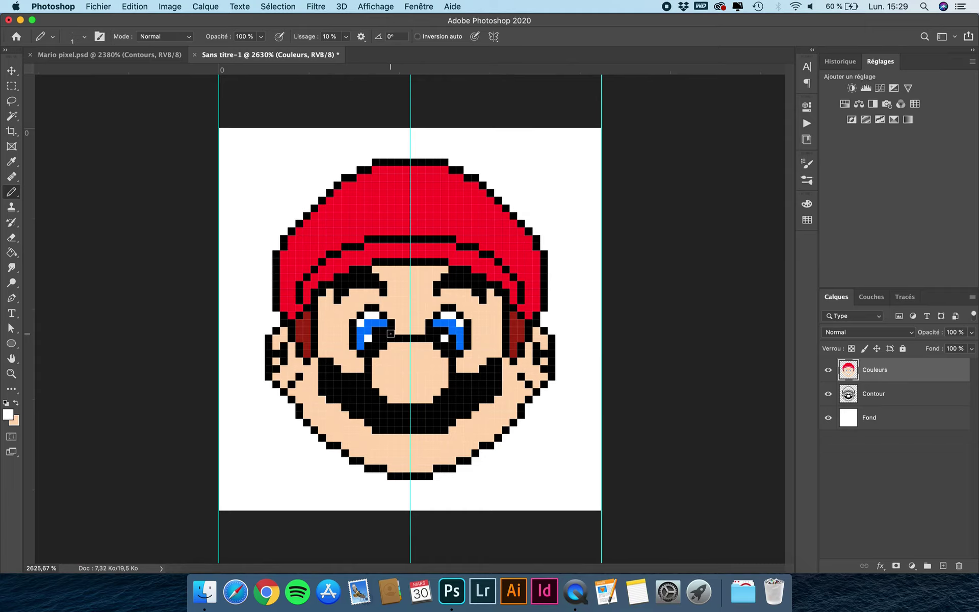
{"action": "scroll", "coordinate": [422, 199], "scroll_direction": "up", "scroll_amount": 3}
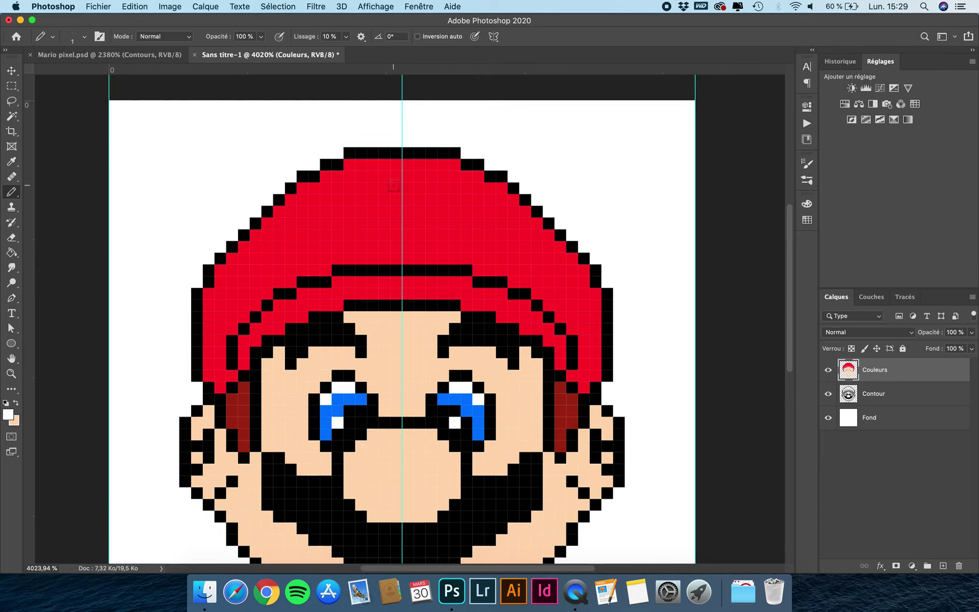
{"action": "left_click", "coordinate": [393, 189]}
{"action": "left_click_drag", "start_coordinate": [393, 256], "coordinate": [396, 197]}
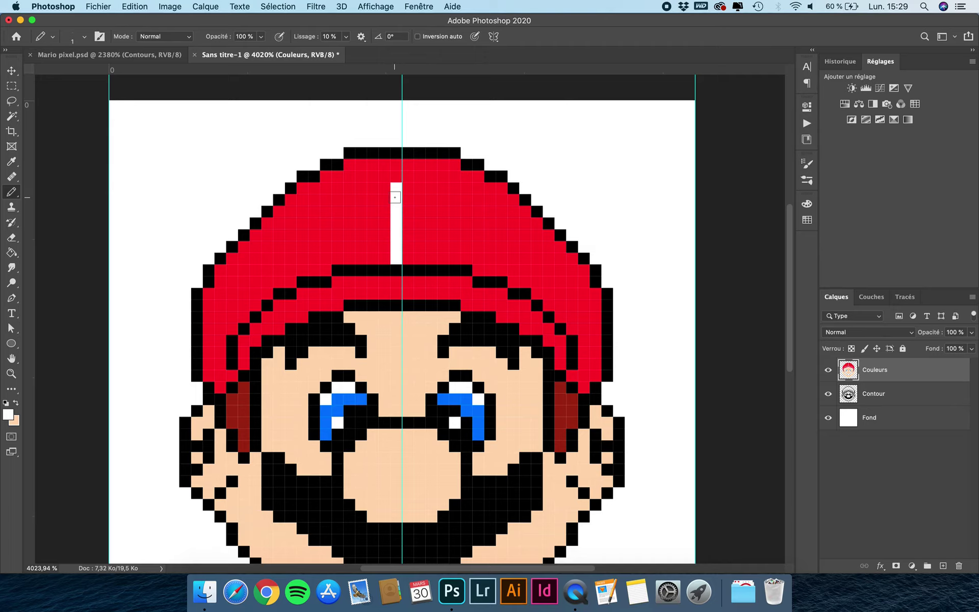
{"action": "mouse_move", "coordinate": [396, 197]}
{"action": "left_mouse_down"}
{"action": "mouse_move", "coordinate": [394, 188]}
{"action": "mouse_move", "coordinate": [363, 188]}
{"action": "mouse_move", "coordinate": [338, 212]}
{"action": "left_mouse_up"}
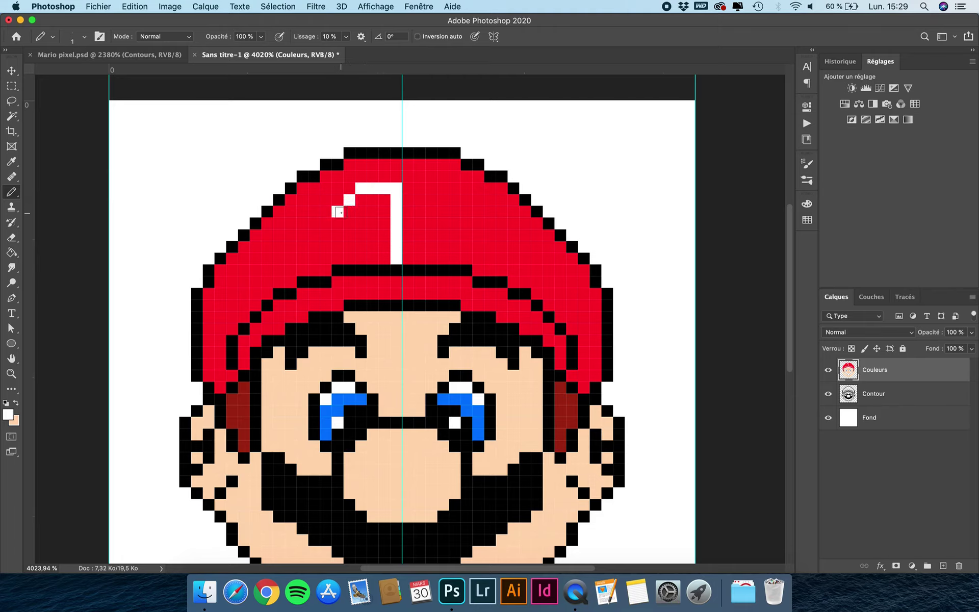
{"action": "mouse_move", "coordinate": [338, 223]}
{"action": "left_mouse_down"}
{"action": "mouse_move", "coordinate": [350, 255]}
{"action": "mouse_move", "coordinate": [379, 253]}
{"action": "mouse_move", "coordinate": [382, 193]}
{"action": "mouse_move", "coordinate": [358, 209]}
{"action": "mouse_move", "coordinate": [368, 231]}
{"action": "mouse_move", "coordinate": [372, 215]}
{"action": "mouse_move", "coordinate": [368, 251]}
{"action": "mouse_move", "coordinate": [351, 240]}
{"action": "mouse_move", "coordinate": [351, 213]}
{"action": "mouse_move", "coordinate": [435, 188]}
{"action": "mouse_move", "coordinate": [429, 252]}
{"action": "mouse_move", "coordinate": [451, 259]}
{"action": "mouse_move", "coordinate": [404, 261]}
{"action": "mouse_move", "coordinate": [418, 236]}
{"action": "mouse_move", "coordinate": [417, 209]}
{"action": "mouse_move", "coordinate": [406, 198]}
{"action": "mouse_move", "coordinate": [412, 247]}
{"action": "left_mouse_up"}
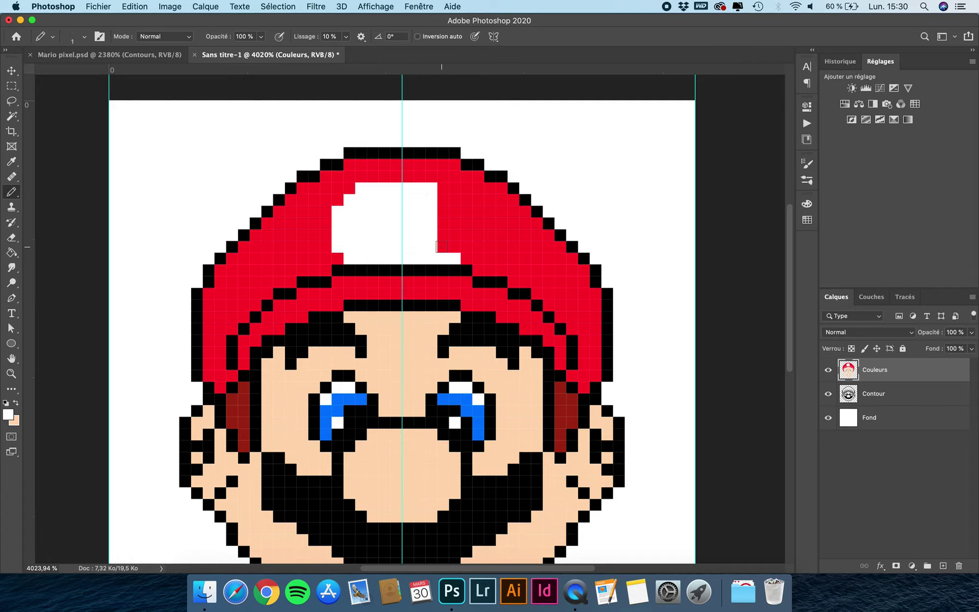
{"action": "mouse_move", "coordinate": [465, 245]}
{"action": "left_mouse_down"}
{"action": "mouse_move", "coordinate": [465, 210]}
{"action": "mouse_move", "coordinate": [443, 189]}
{"action": "mouse_move", "coordinate": [454, 239]}
{"action": "mouse_move", "coordinate": [439, 246]}
{"action": "mouse_move", "coordinate": [446, 231]}
{"action": "left_mouse_up"}
{"action": "scroll", "coordinate": [351, 241], "scroll_direction": "down", "scroll_amount": 6}
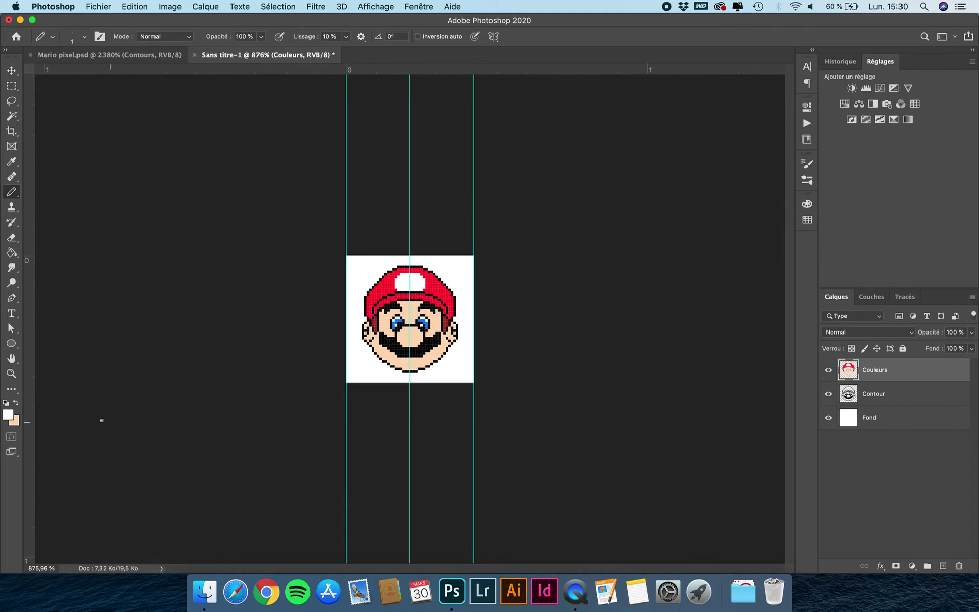
Sample the cap's red as the foreground colour for the Pencil tool
{"action": "left_click", "coordinate": [13, 416]}
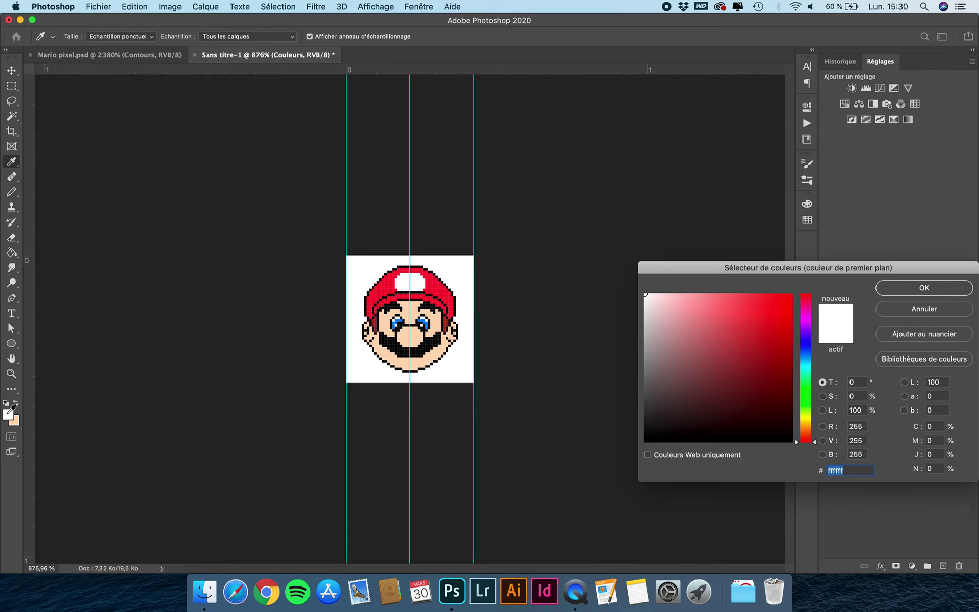
{"action": "key", "text": "Return"}
{"action": "key", "text": "b"}
{"action": "scroll", "coordinate": [396, 256], "scroll_direction": "up", "scroll_amount": 5}
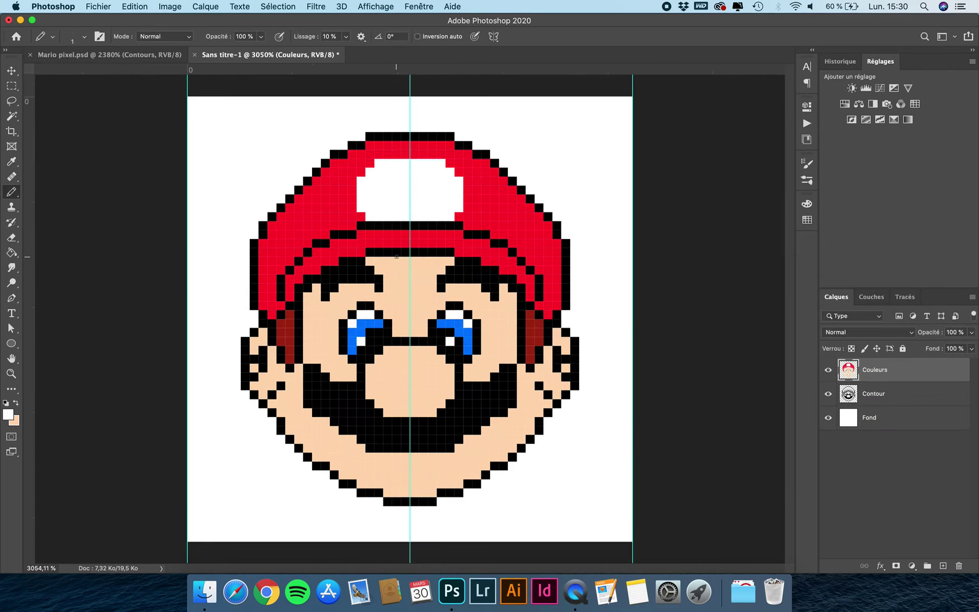
{"action": "scroll", "coordinate": [422, 172], "scroll_direction": "up", "scroll_amount": 2}
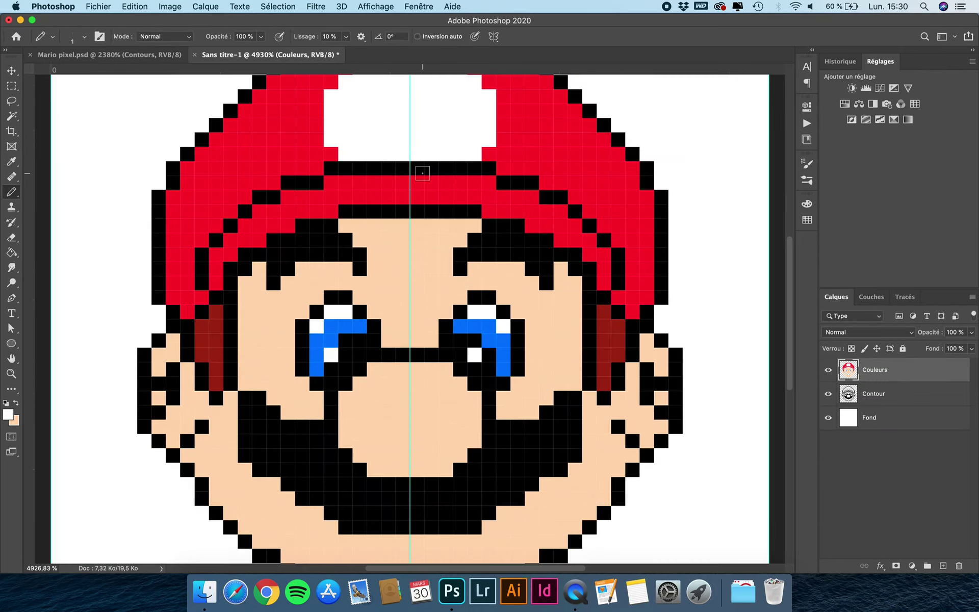
{"action": "scroll", "coordinate": [422, 173], "scroll_direction": "up", "scroll_amount": 3}
{"action": "left_click", "coordinate": [542, 192], "text": "alt"}
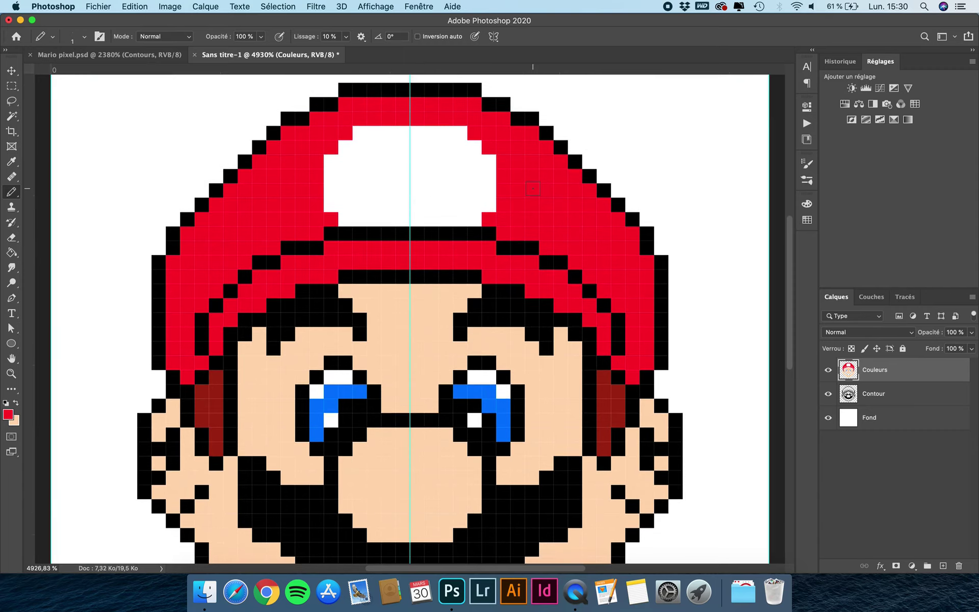
Pencil the upper part of a red M, 6 pixels wide and 3 high, centred on the guide inside the white badge
{"action": "left_click", "coordinate": [403, 160]}
{"action": "left_click", "coordinate": [403, 174]}
{"action": "left_click", "coordinate": [415, 176]}
{"action": "left_click", "coordinate": [413, 162]}
{"action": "left_click", "coordinate": [389, 162]}
{"action": "left_click", "coordinate": [388, 147]}
{"action": "left_click", "coordinate": [374, 148]}
{"action": "left_click", "coordinate": [373, 162]}
{"action": "left_click", "coordinate": [432, 161]}
{"action": "left_click", "coordinate": [432, 147]}
{"action": "left_click", "coordinate": [446, 147]}
{"action": "left_click", "coordinate": [446, 162]}
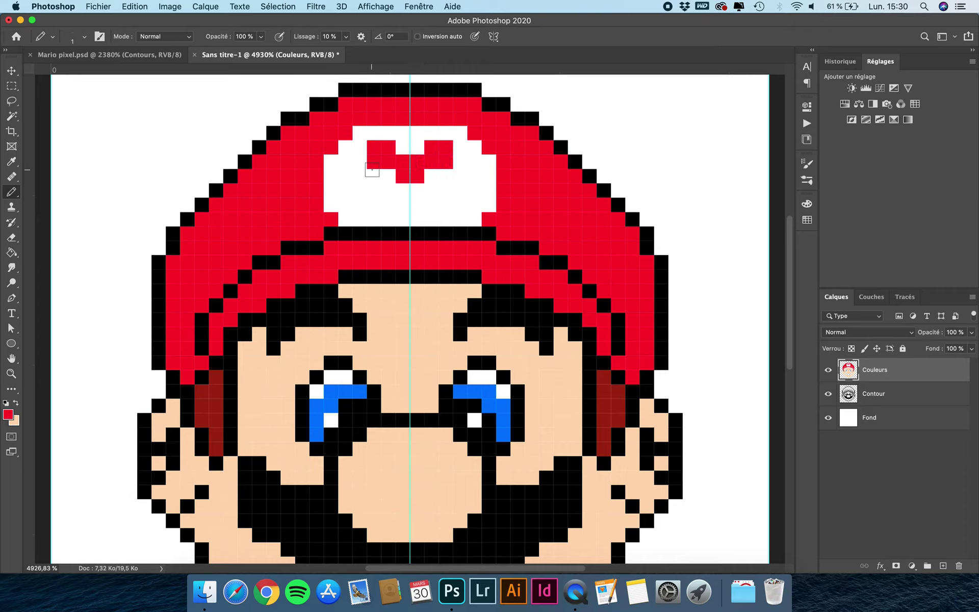
Pencil the two legs of the M downward and thicken each with an outer column of red pixels one row longer
{"action": "left_click", "coordinate": [374, 176]}
{"action": "left_click", "coordinate": [374, 190]}
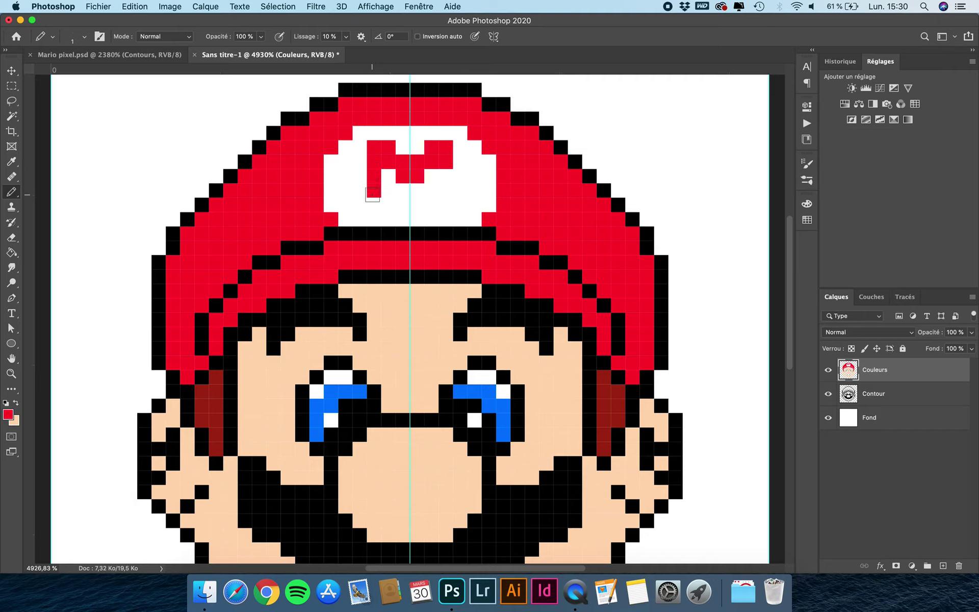
{"action": "left_click", "coordinate": [445, 191]}
{"action": "left_click", "coordinate": [445, 176]}
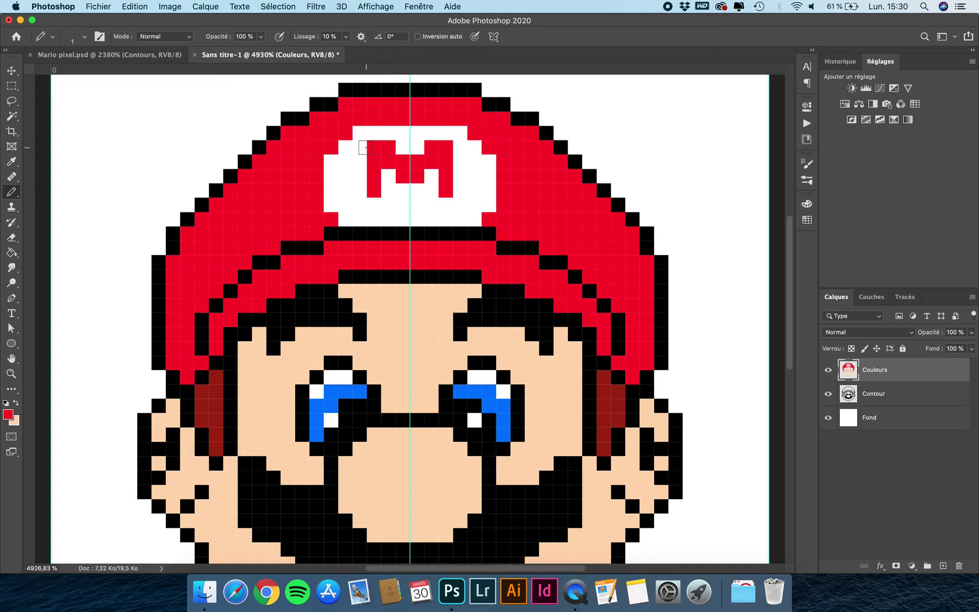
{"action": "left_click_drag", "start_coordinate": [356, 161], "coordinate": [357, 196]}
{"action": "left_click", "coordinate": [358, 202]}
{"action": "left_click", "coordinate": [460, 162]}
{"action": "left_click", "coordinate": [459, 177]}
{"action": "left_click", "coordinate": [460, 190]}
{"action": "left_click", "coordinate": [458, 205]}
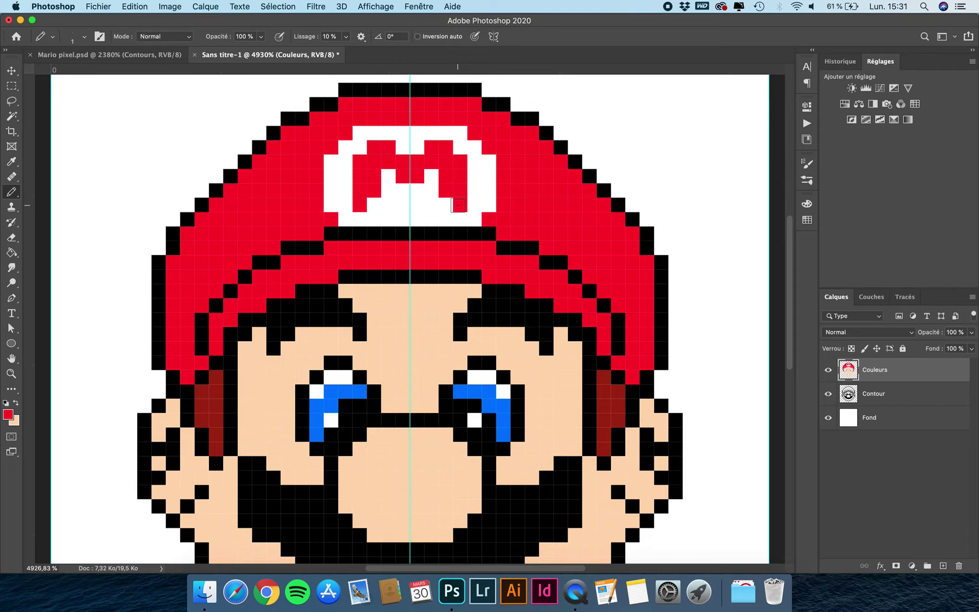
{"action": "scroll", "coordinate": [374, 219], "scroll_direction": "down", "scroll_amount": 10}
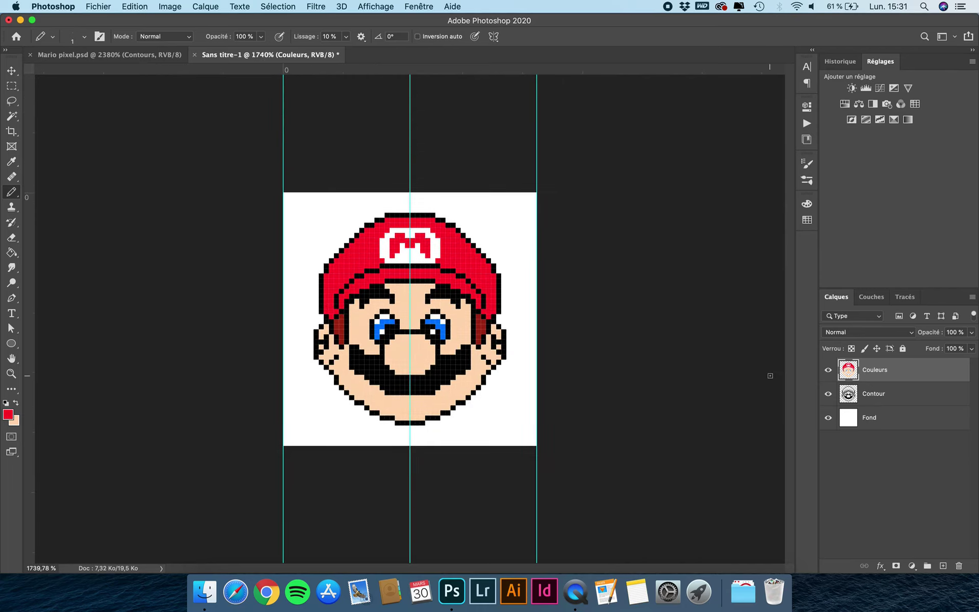
{"action": "left_click", "coordinate": [829, 393]}
{"action": "left_click", "coordinate": [829, 395]}
{"action": "scroll", "coordinate": [474, 286], "scroll_direction": "down", "scroll_amount": 5}
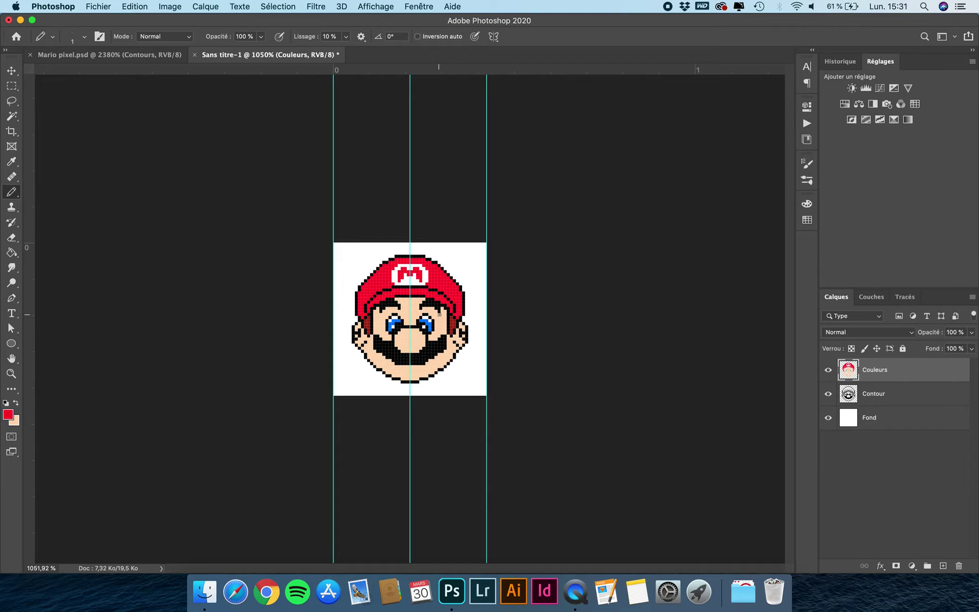
{"action": "scroll", "coordinate": [439, 315], "scroll_direction": "up", "scroll_amount": 6}
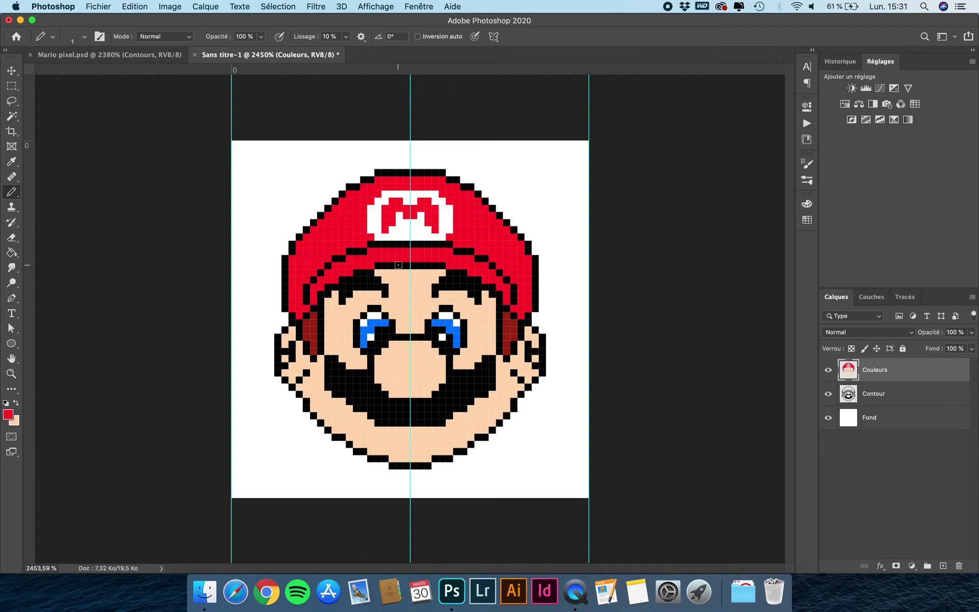
Add a new layer above Couleurs and name it Volumes
{"action": "left_click", "coordinate": [11, 71]}
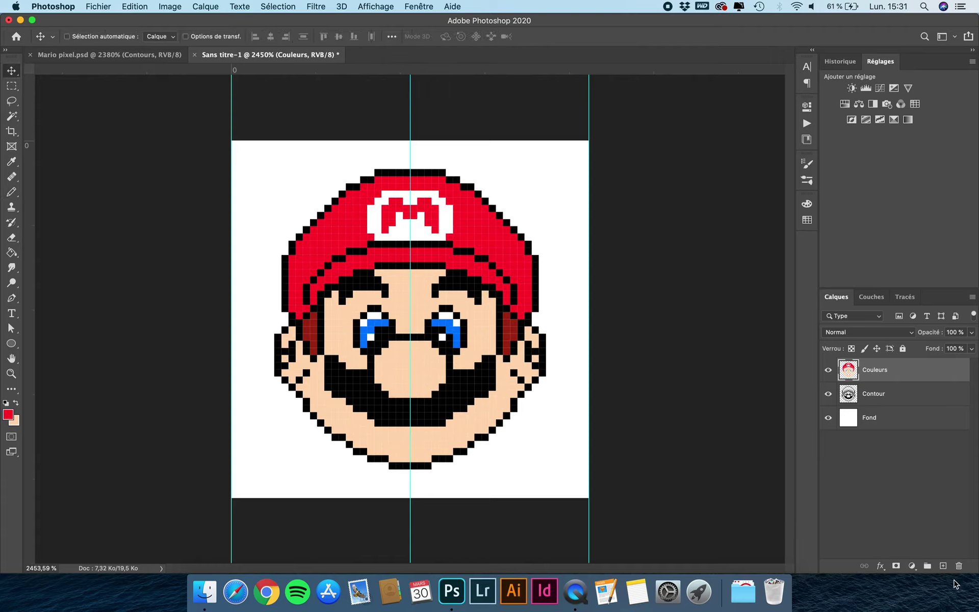
{"action": "left_click", "coordinate": [943, 565]}
{"action": "double_click", "coordinate": [871, 370]}
{"action": "type", "text": "Volumes"}
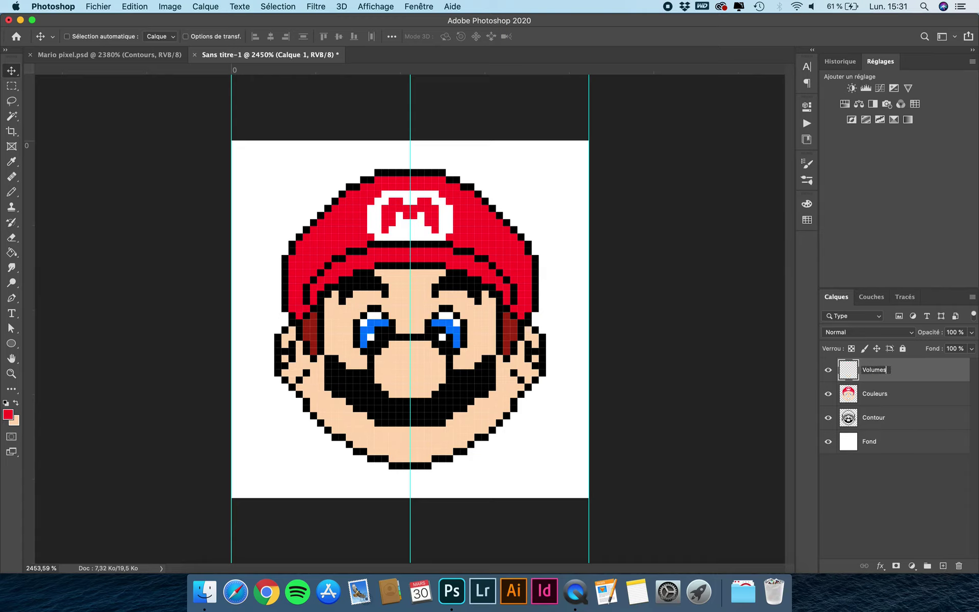
{"action": "key", "text": "Return"}
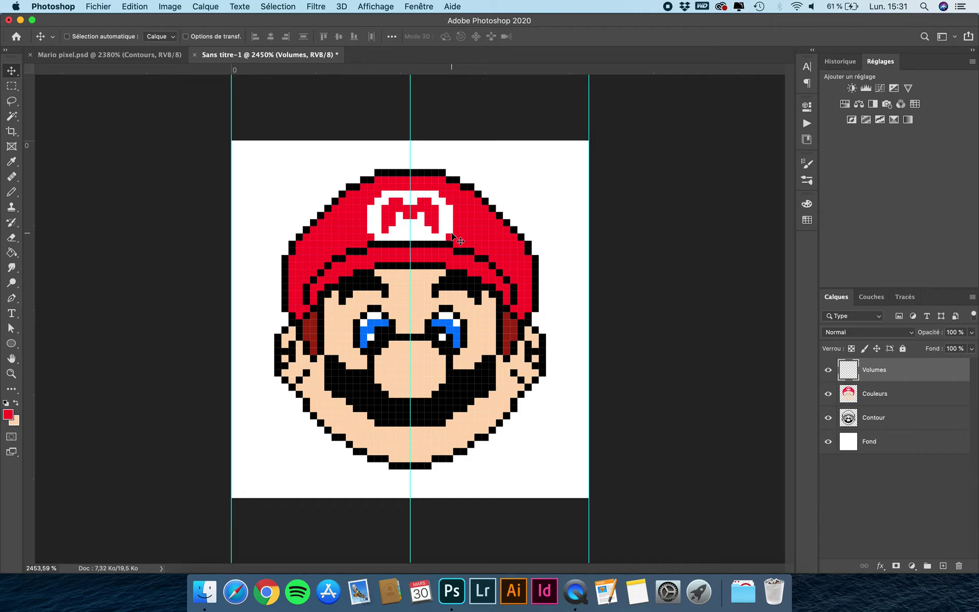
Switch to the Pencil tool and set the foreground colour to a darker red
{"action": "key", "text": "super+plus"}
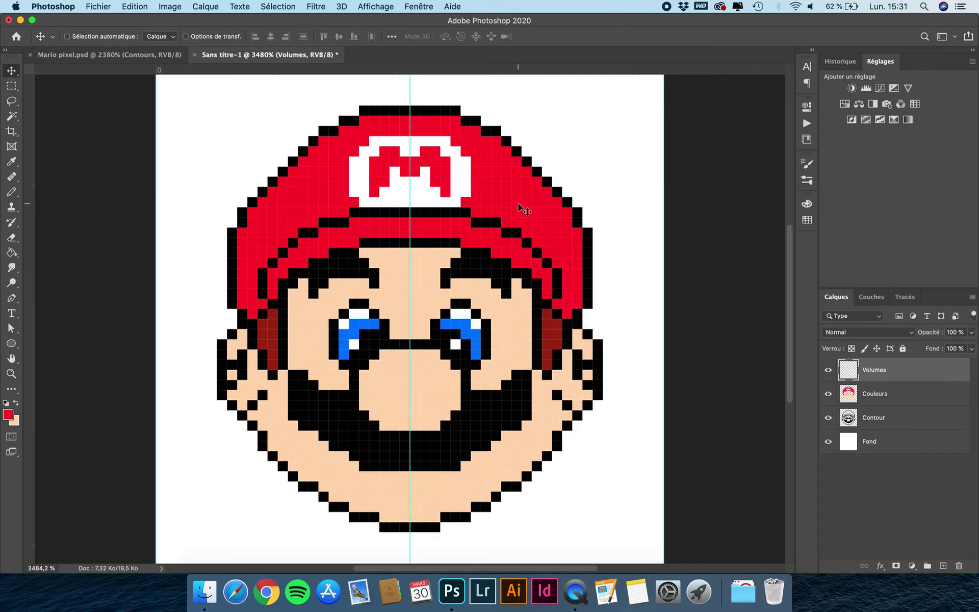
{"action": "key", "text": "b"}
{"action": "right_click", "coordinate": [15, 198]}
{"action": "left_click", "coordinate": [55, 193]}
{"action": "right_click", "coordinate": [7, 196]}
{"action": "left_click", "coordinate": [72, 203]}
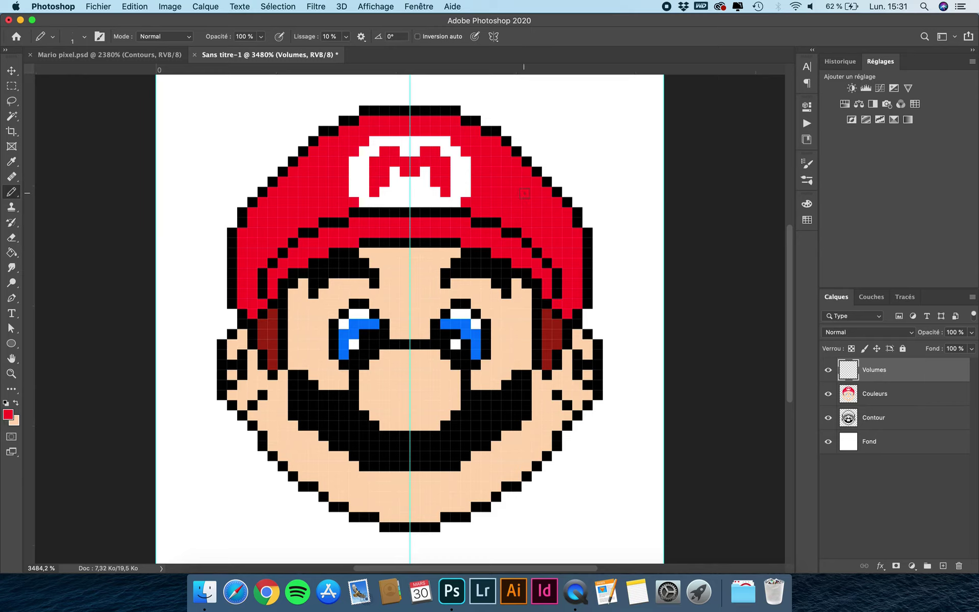
{"action": "left_click", "coordinate": [8, 414]}
{"action": "left_click_drag", "start_coordinate": [780, 327], "coordinate": [784, 338]}
{"action": "key", "text": "Return"}
Pencil dark red shadow pixels on the Volumes layer along the inside of the cap's upper-right outline
{"action": "scroll", "coordinate": [675, 248], "scroll_direction": "up", "scroll_amount": 2}
{"action": "scroll", "coordinate": [675, 247], "scroll_direction": "up", "scroll_amount": 3}
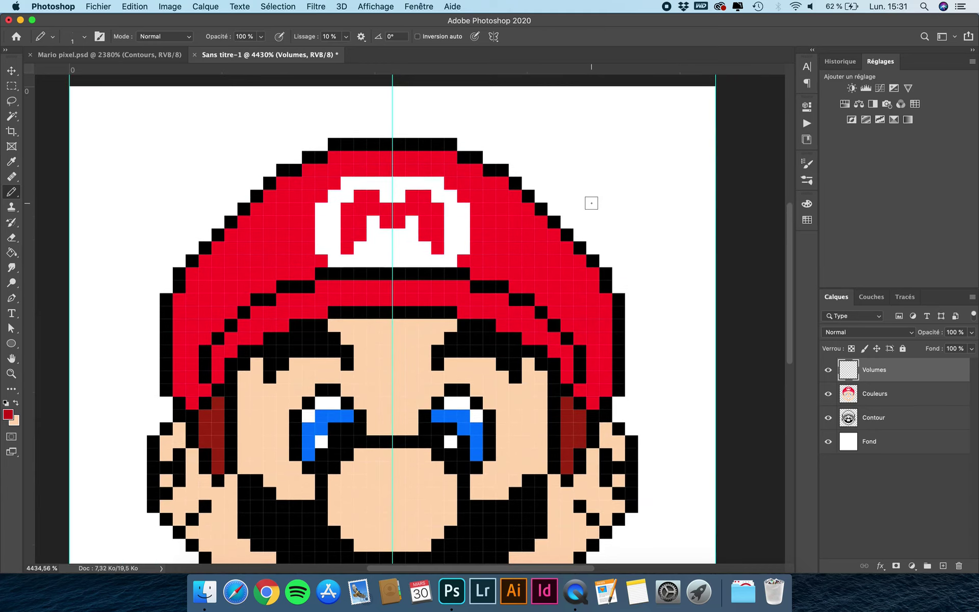
{"action": "left_click", "coordinate": [463, 169]}
{"action": "left_click", "coordinate": [476, 170]}
{"action": "left_click", "coordinate": [491, 183]}
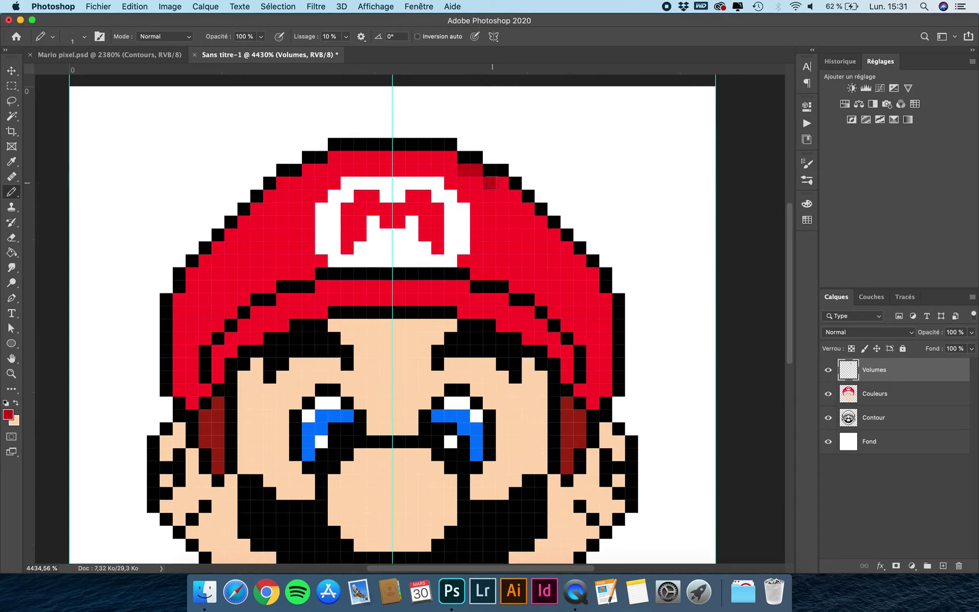
{"action": "left_click", "coordinate": [502, 182]}
{"action": "left_click", "coordinate": [516, 196]}
Continue the dark red shadow down the cap's right edge, widening it to two pixels along the vertical side to the cap's lower tip
{"action": "scroll", "coordinate": [510, 196], "scroll_direction": "down", "scroll_amount": 3}
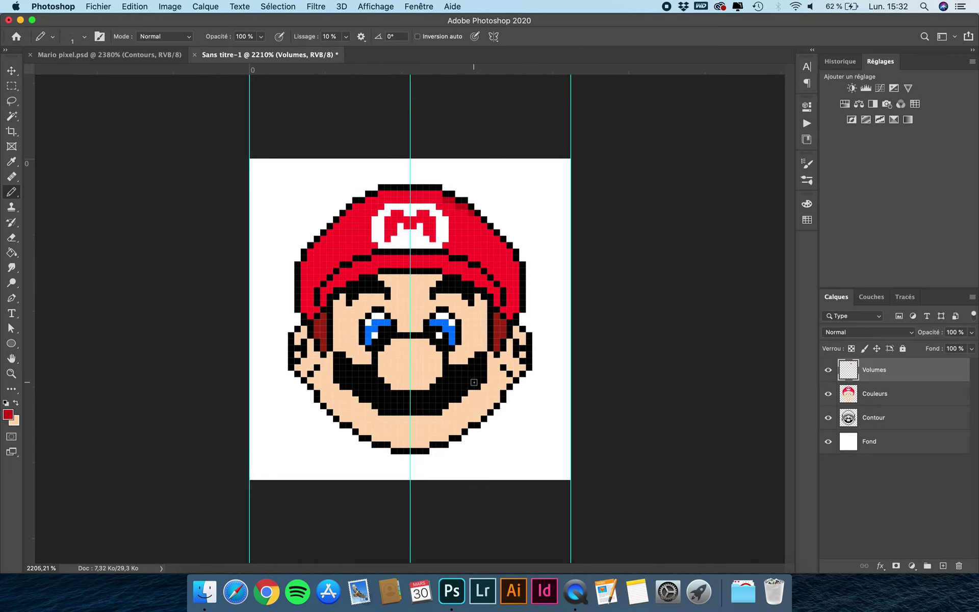
{"action": "scroll", "coordinate": [537, 317], "scroll_direction": "up", "scroll_amount": 5}
{"action": "scroll", "coordinate": [539, 258], "scroll_direction": "up", "scroll_amount": 1}
{"action": "left_click", "coordinate": [500, 175]}
{"action": "left_click", "coordinate": [513, 188]}
{"action": "left_click", "coordinate": [544, 182]}
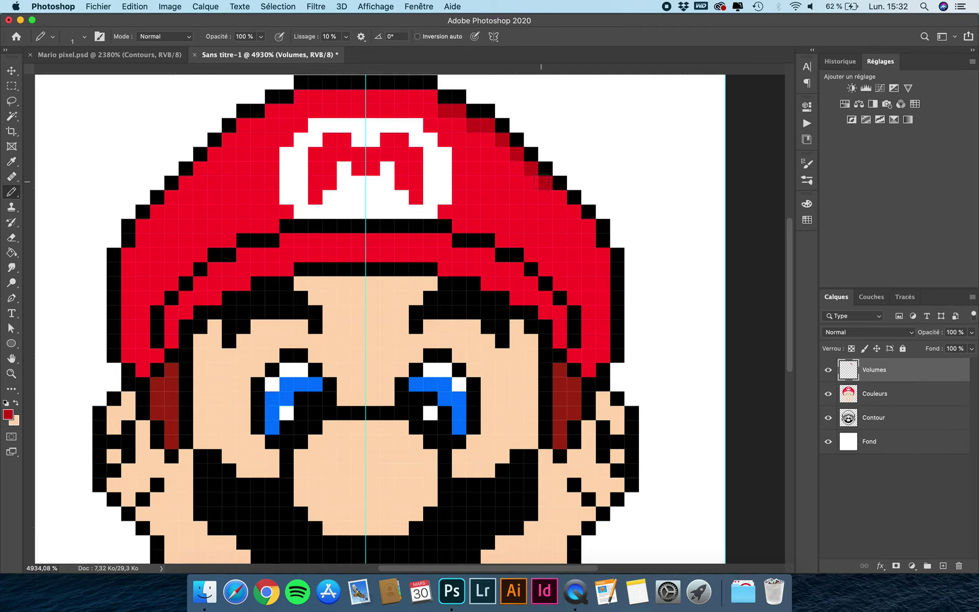
{"action": "left_click", "coordinate": [560, 197]}
{"action": "left_click", "coordinate": [574, 211]}
{"action": "left_click", "coordinate": [588, 226]}
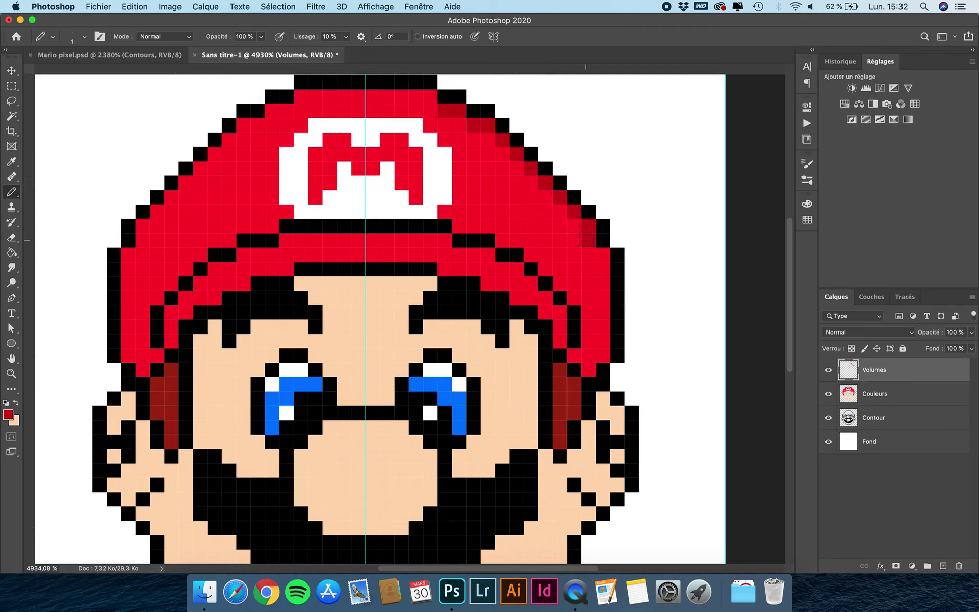
{"action": "left_click", "coordinate": [587, 240]}
{"action": "left_click", "coordinate": [561, 211]}
{"action": "left_click", "coordinate": [574, 226]}
{"action": "mouse_move", "coordinate": [588, 244]}
{"action": "left_mouse_down"}
{"action": "mouse_move", "coordinate": [589, 284]}
{"action": "mouse_move", "coordinate": [603, 255]}
{"action": "mouse_move", "coordinate": [603, 341]}
{"action": "mouse_move", "coordinate": [589, 340]}
{"action": "mouse_move", "coordinate": [591, 357]}
{"action": "mouse_move", "coordinate": [581, 357]}
{"action": "left_mouse_up"}
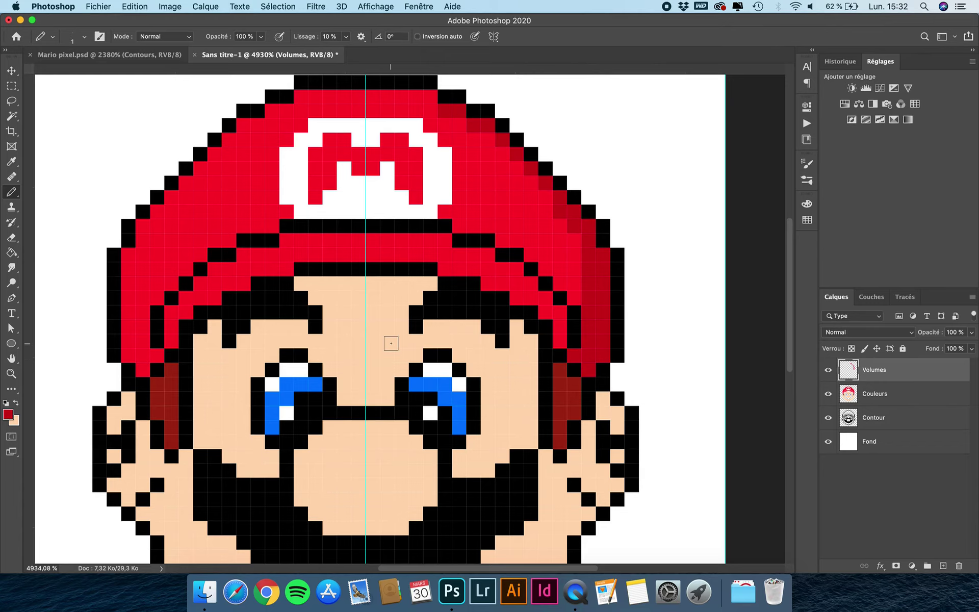
Pencil a dark red shadow just above the brim outline, from the cap's right-side shadow to the badge's lower right corner
{"action": "scroll", "coordinate": [389, 344], "scroll_direction": "down", "scroll_amount": 2}
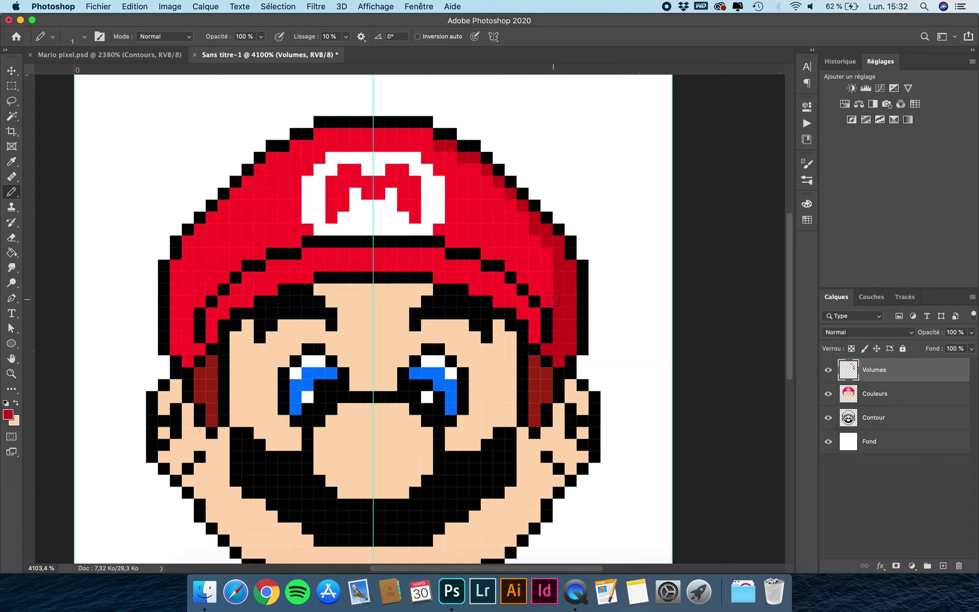
{"action": "left_click", "coordinate": [524, 277]}
{"action": "left_click", "coordinate": [512, 264]}
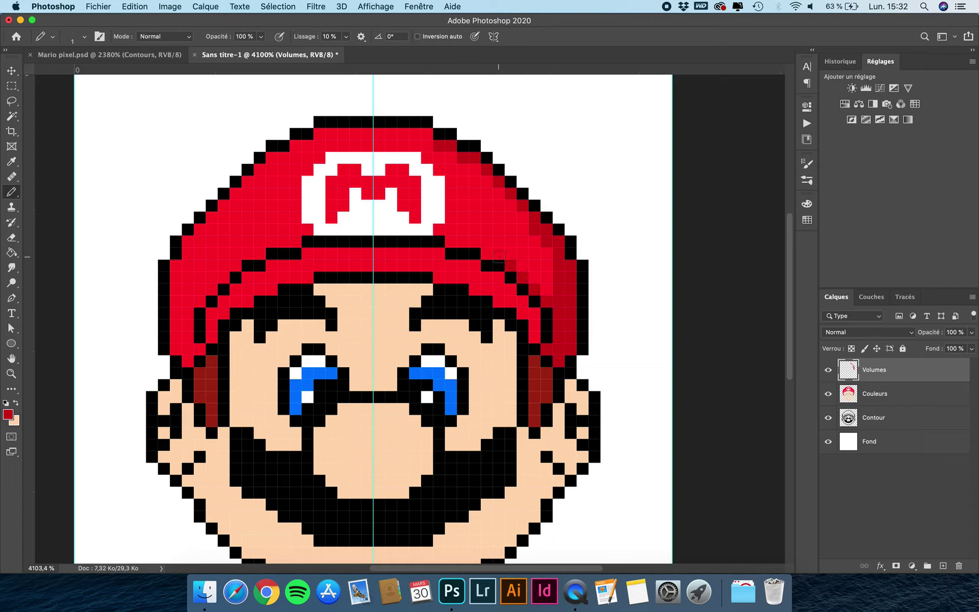
{"action": "left_click", "coordinate": [499, 255]}
{"action": "left_click", "coordinate": [488, 253]}
{"action": "left_click", "coordinate": [476, 253]}
{"action": "left_click", "coordinate": [452, 242]}
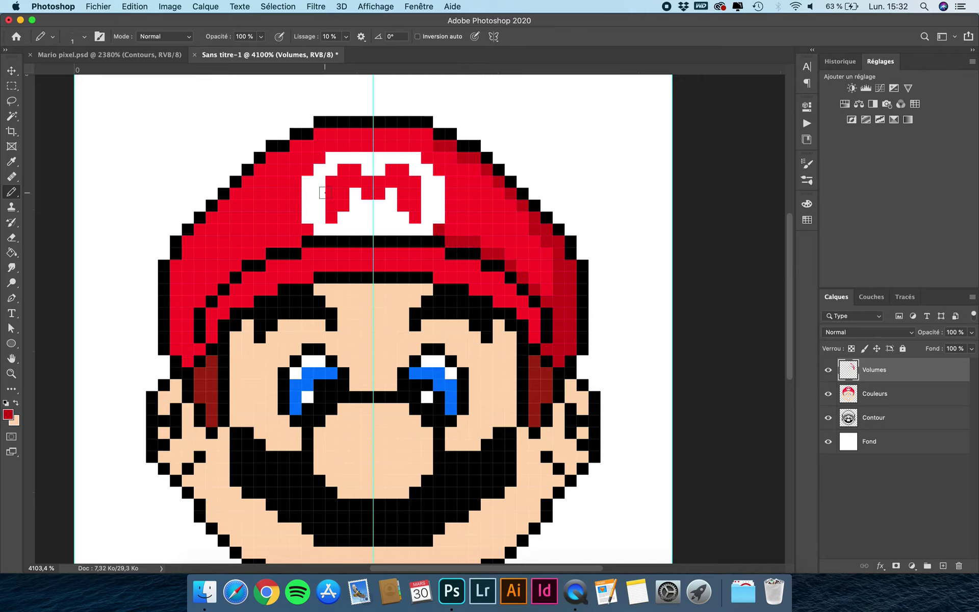
Pencil a dark red shadow above the brim outline on the left half, from the badge's lower left corner to the cap's lower tip
{"action": "left_click", "coordinate": [307, 229]}
{"action": "left_click_drag", "start_coordinate": [295, 242], "coordinate": [272, 242]}
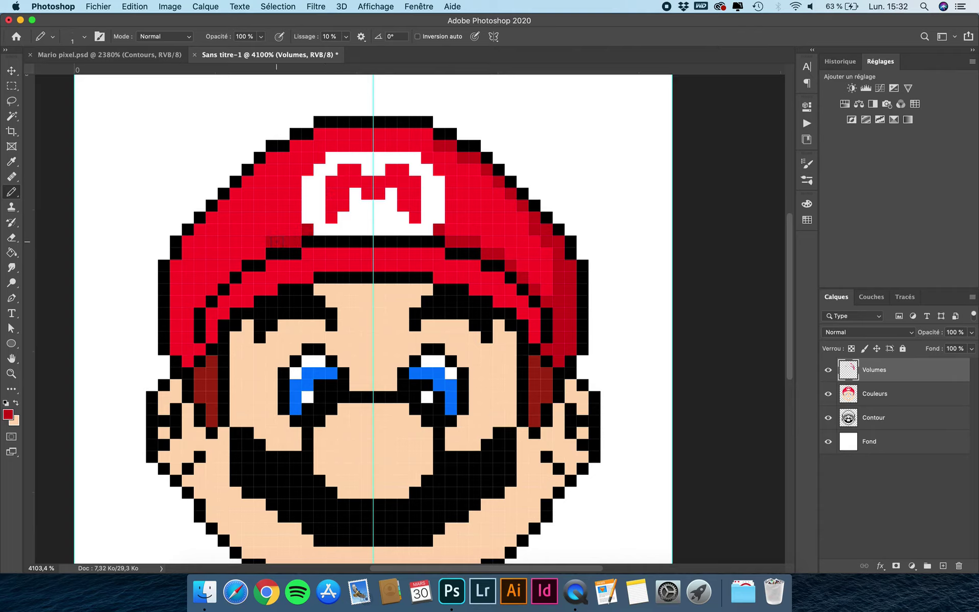
{"action": "left_click", "coordinate": [248, 254]}
{"action": "left_click", "coordinate": [236, 266]}
{"action": "left_click", "coordinate": [224, 278]}
{"action": "left_click", "coordinate": [207, 288]}
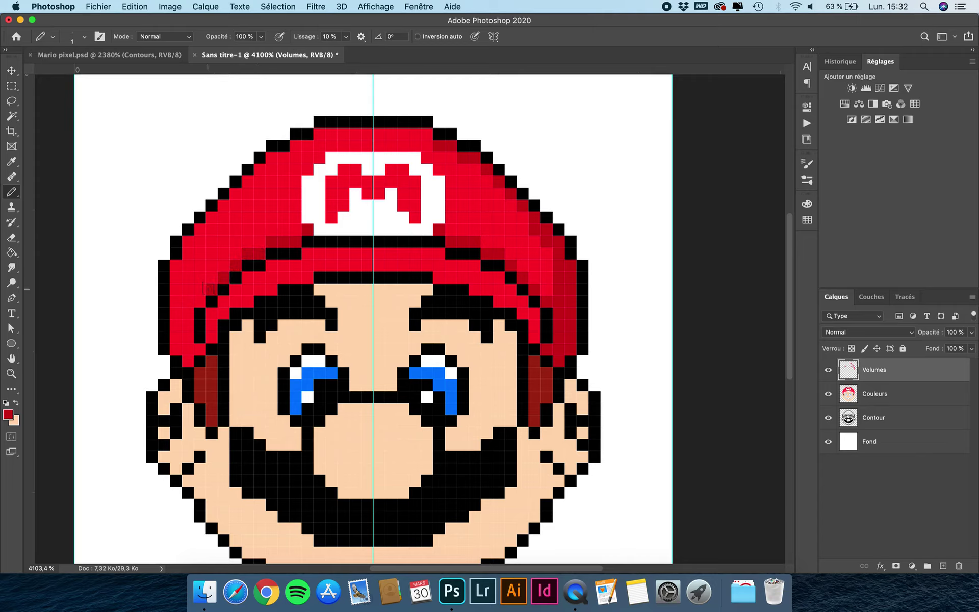
{"action": "mouse_move", "coordinate": [188, 312]}
{"action": "left_mouse_down"}
{"action": "mouse_move", "coordinate": [187, 359]}
{"action": "mouse_move", "coordinate": [194, 349]}
{"action": "mouse_move", "coordinate": [176, 349]}
{"action": "mouse_move", "coordinate": [177, 327]}
{"action": "left_mouse_up"}
{"action": "left_click", "coordinate": [188, 360]}
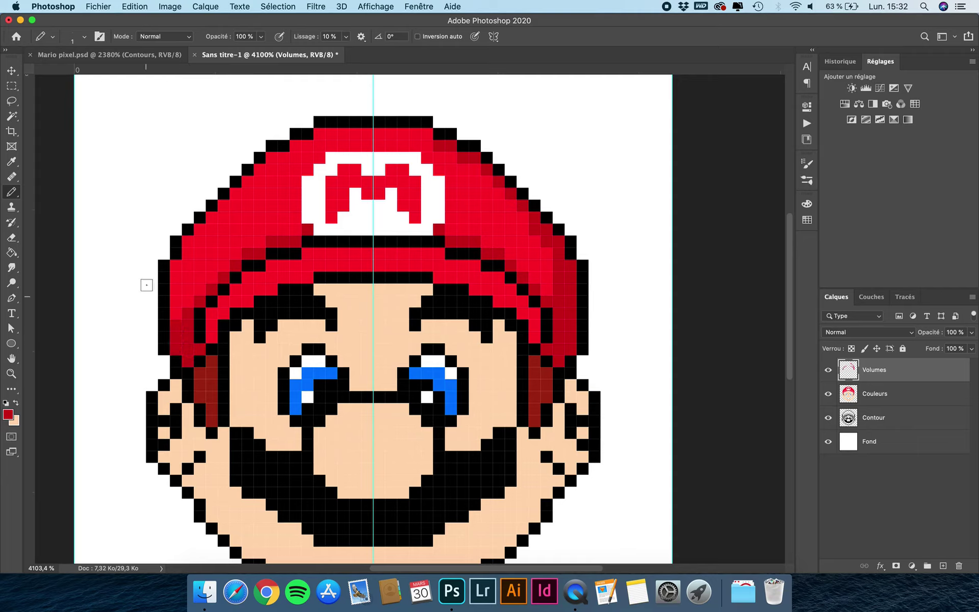
Sample the badge's white and darken the foreground colour to a very light grey
{"action": "scroll", "coordinate": [332, 320], "scroll_direction": "down", "scroll_amount": 5}
{"action": "scroll", "coordinate": [332, 320], "scroll_direction": "down", "scroll_amount": 3}
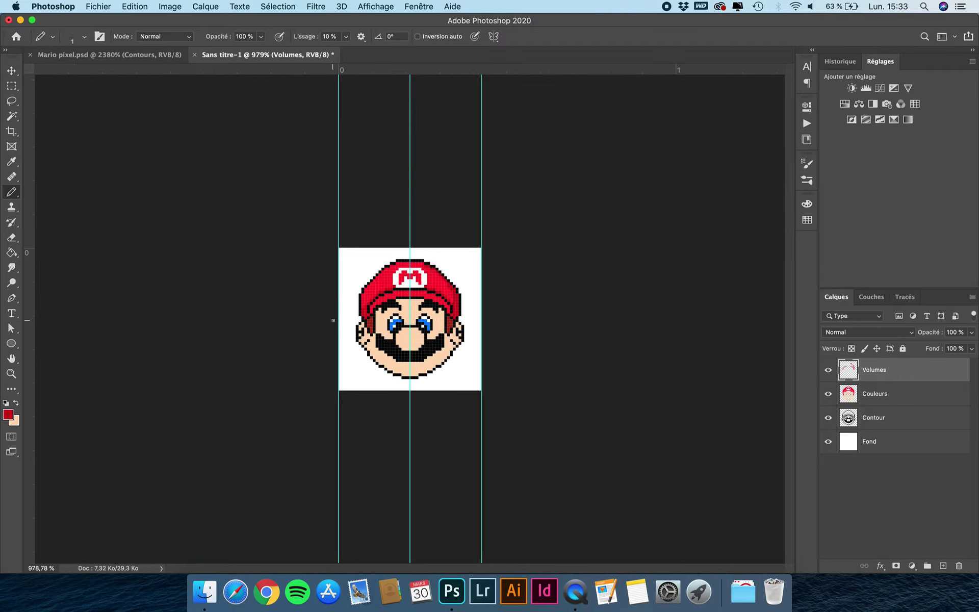
{"action": "scroll", "coordinate": [333, 320], "scroll_direction": "up", "scroll_amount": 7}
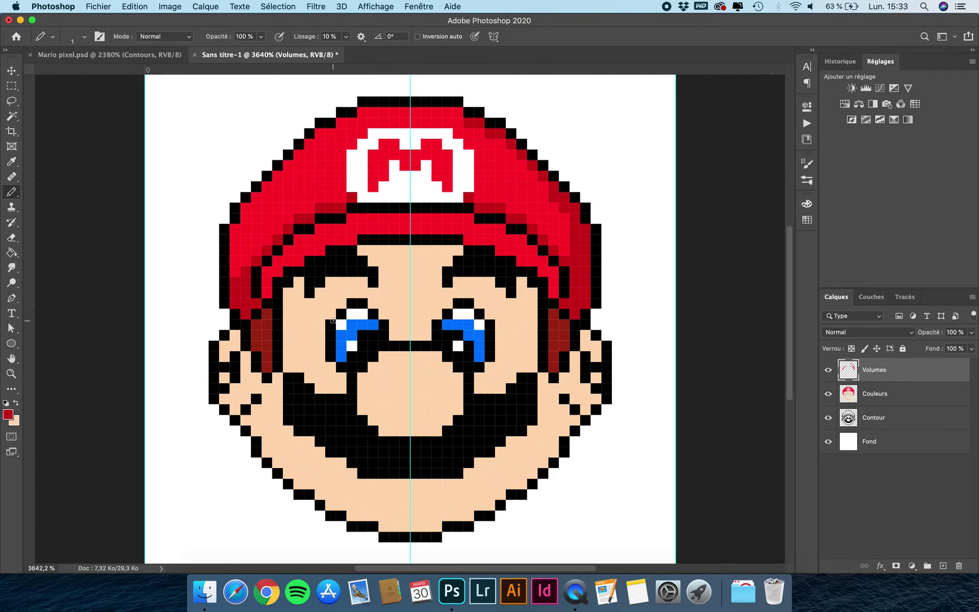
{"action": "scroll", "coordinate": [333, 322], "scroll_direction": "up", "scroll_amount": 1}
{"action": "scroll", "coordinate": [333, 320], "scroll_direction": "up", "scroll_amount": 1}
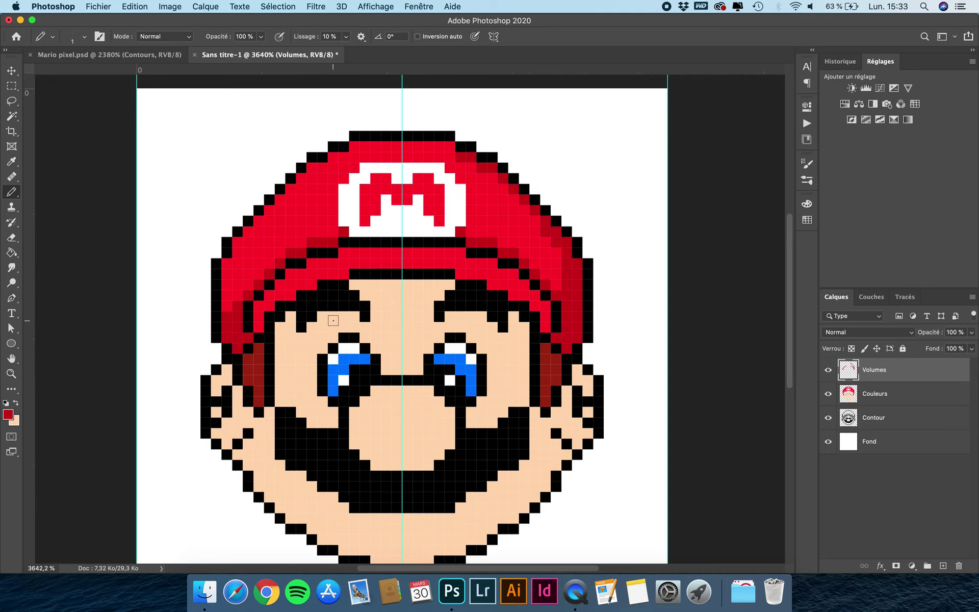
{"action": "scroll", "coordinate": [333, 320], "scroll_direction": "up", "scroll_amount": 1}
{"action": "key", "text": "i"}
{"action": "left_click", "coordinate": [465, 175]}
{"action": "left_click", "coordinate": [8, 414]}
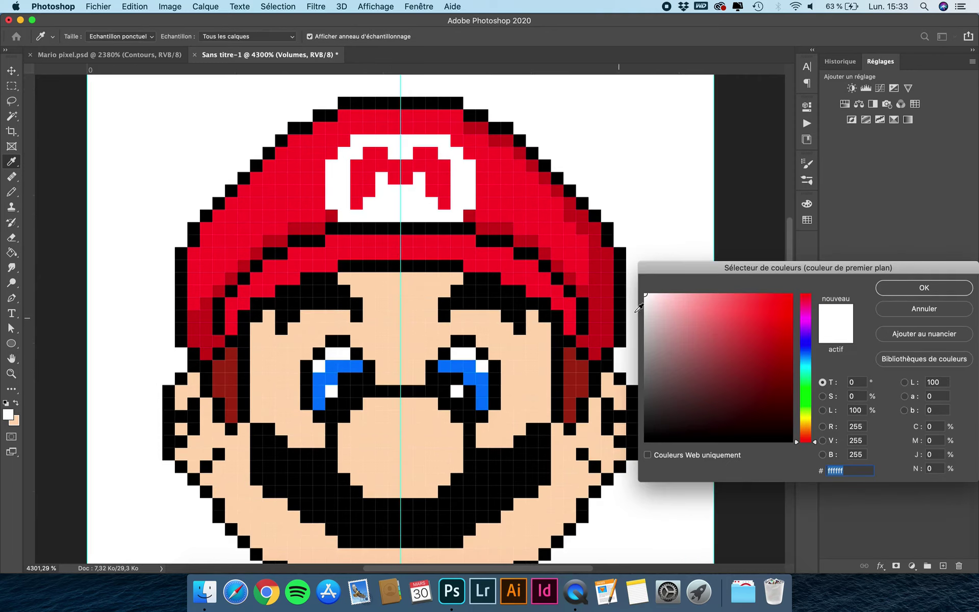
{"action": "left_click", "coordinate": [645, 310]}
{"action": "mouse_move", "coordinate": [629, 310]}
{"action": "left_mouse_down"}
{"action": "mouse_move", "coordinate": [646, 309]}
{"action": "mouse_move", "coordinate": [636, 305]}
{"action": "left_mouse_up"}
{"action": "key", "text": "Return"}
Pencil a one-pixel light grey border around the inside edge of the cap's white badge
{"action": "scroll", "coordinate": [378, 93], "scroll_direction": "up", "scroll_amount": 5}
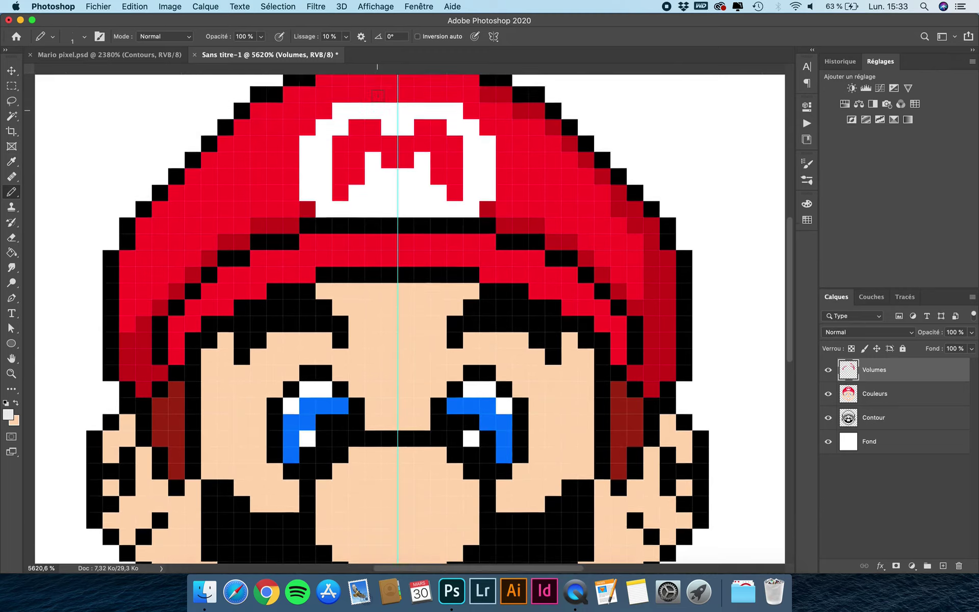
{"action": "mouse_move", "coordinate": [458, 148]}
{"action": "left_mouse_down"}
{"action": "mouse_move", "coordinate": [344, 146]}
{"action": "mouse_move", "coordinate": [307, 180]}
{"action": "mouse_move", "coordinate": [310, 228]}
{"action": "mouse_move", "coordinate": [331, 247]}
{"action": "mouse_move", "coordinate": [470, 246]}
{"action": "mouse_move", "coordinate": [483, 229]}
{"action": "mouse_move", "coordinate": [483, 184]}
{"action": "left_mouse_up"}
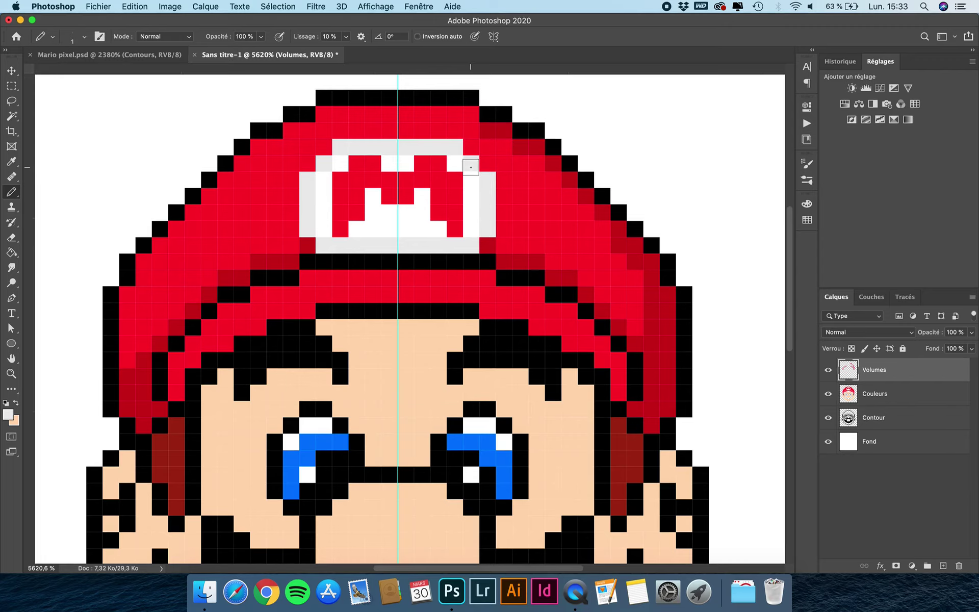
{"action": "scroll", "coordinate": [408, 212], "scroll_direction": "down", "scroll_amount": 3}
{"action": "scroll", "coordinate": [408, 213], "scroll_direction": "down", "scroll_amount": 2}
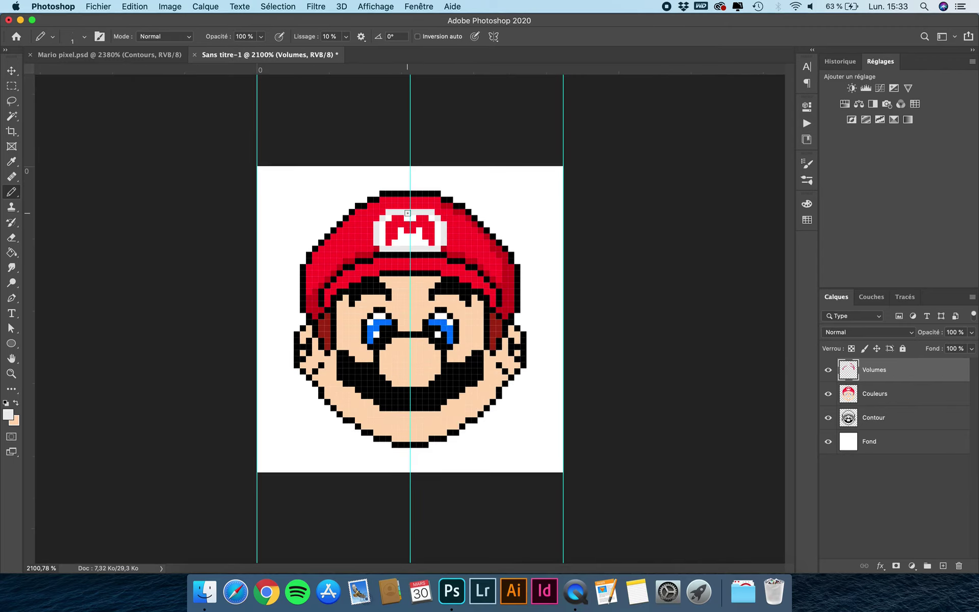
Sample the cap's dark red and pencil a one-pixel shadow along the brim's lower edge, including its vertical left end
{"action": "scroll", "coordinate": [407, 213], "scroll_direction": "up", "scroll_amount": 3}
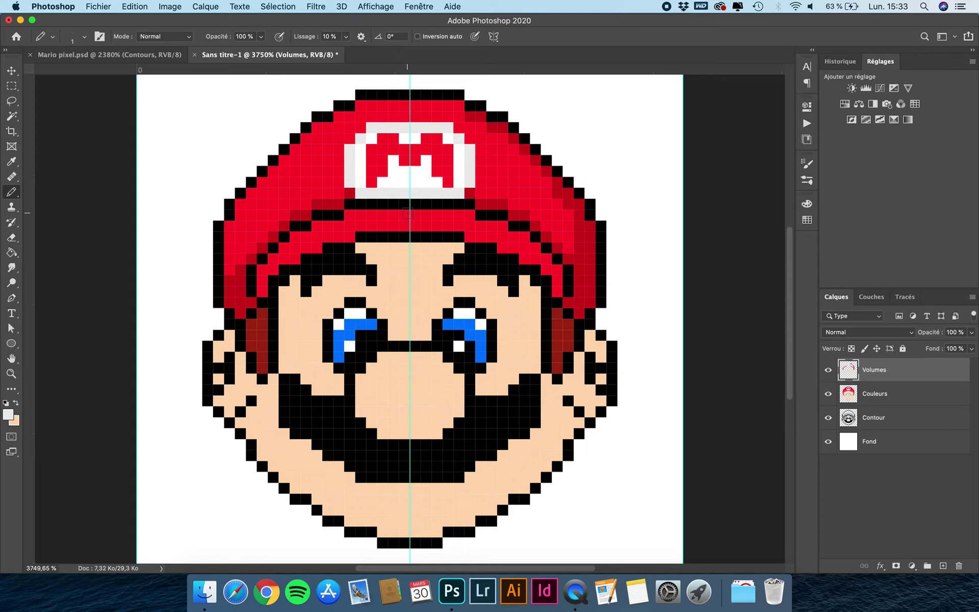
{"action": "left_click", "coordinate": [590, 259], "text": "alt"}
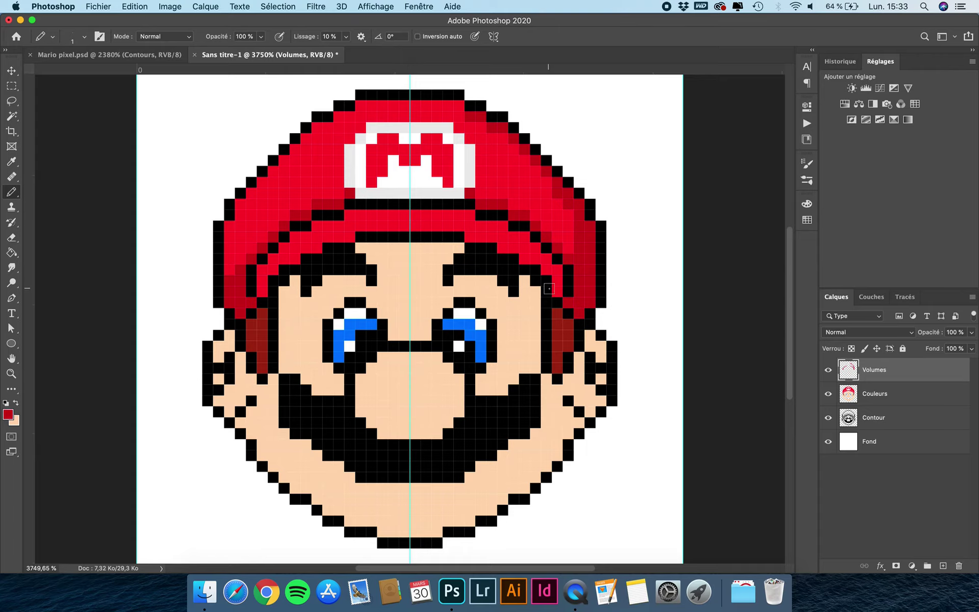
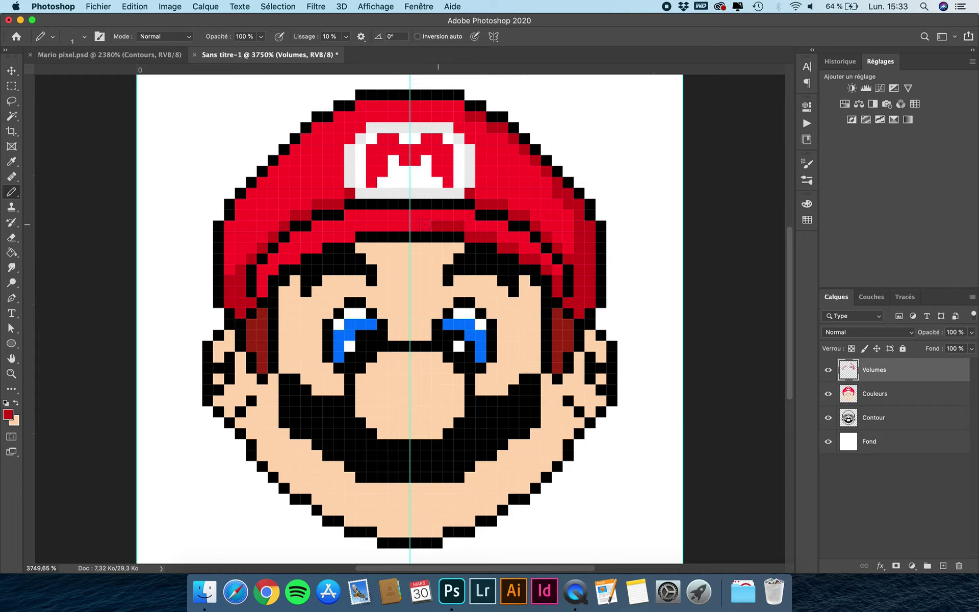
{"action": "key", "text": "super+plus"}
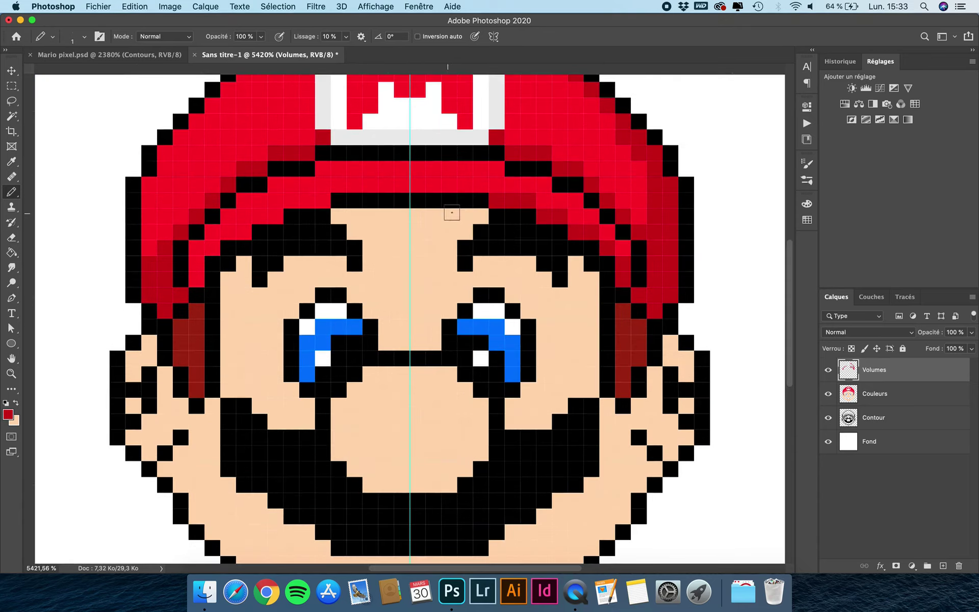
{"action": "left_click", "coordinate": [480, 185]}
{"action": "left_click", "coordinate": [339, 185], "text": "shift"}
{"action": "mouse_move", "coordinate": [321, 200]}
{"action": "left_mouse_down"}
{"action": "mouse_move", "coordinate": [293, 198]}
{"action": "mouse_move", "coordinate": [210, 249]}
{"action": "left_mouse_up"}
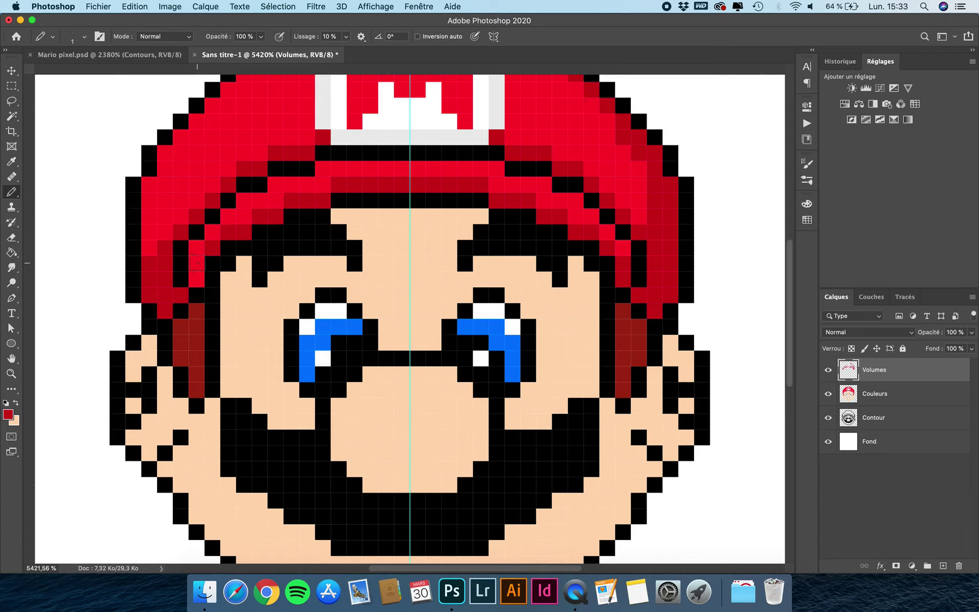
{"action": "left_click", "coordinate": [197, 264]}
{"action": "left_click", "coordinate": [197, 276]}
Hide the guides and toggle the Volumes layer's visibility to compare the head with and without its shading
{"action": "scroll", "coordinate": [197, 276], "scroll_direction": "down", "scroll_amount": 10}
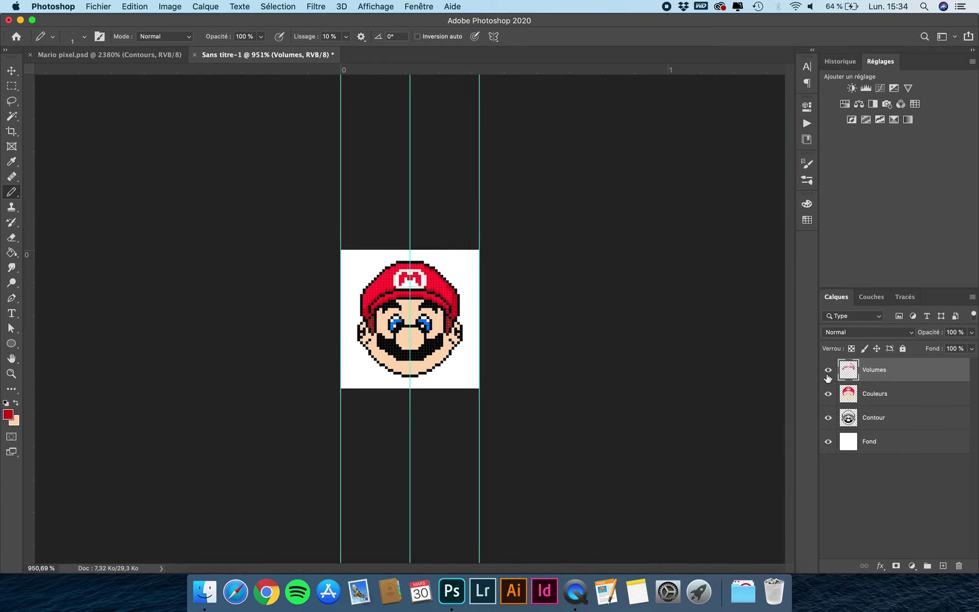
{"action": "key", "text": "super+semicolon"}
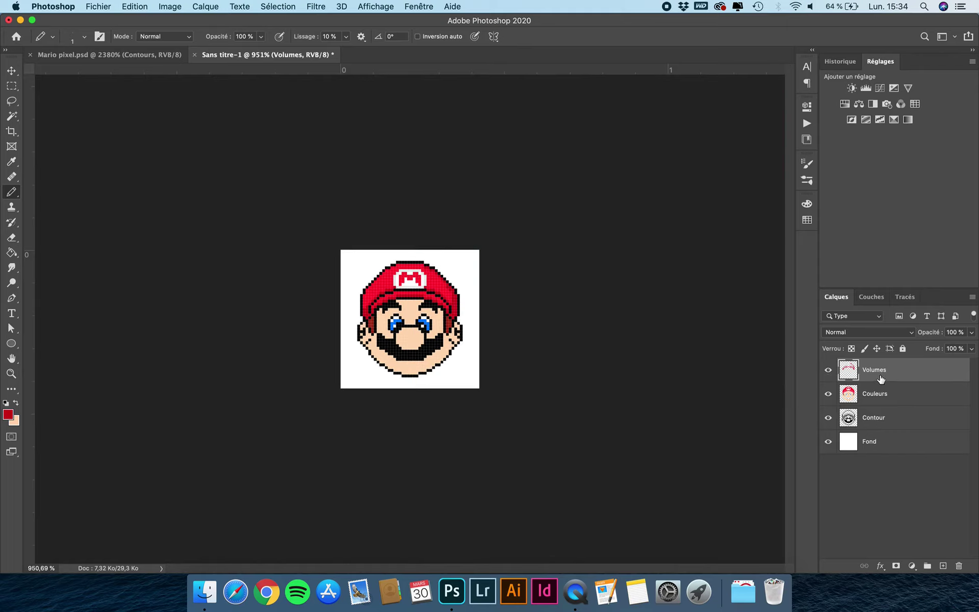
{"action": "left_click", "coordinate": [829, 371]}
{"action": "left_click", "coordinate": [829, 371]}
{"action": "left_click", "coordinate": [830, 371]}
Try a light pink highlight row just below the cap's top outline
{"action": "scroll", "coordinate": [425, 299], "scroll_direction": "up", "scroll_amount": 10}
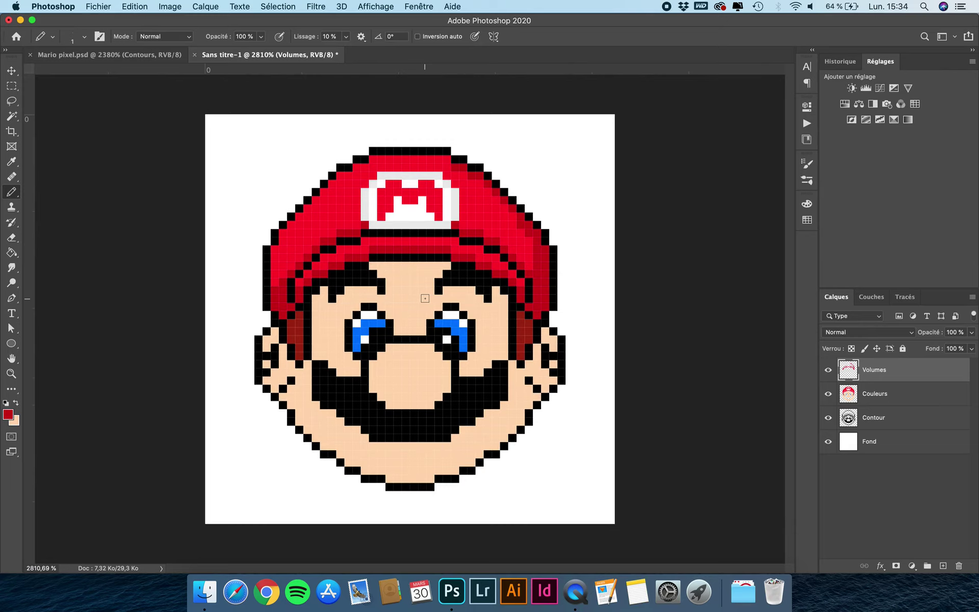
{"action": "scroll", "coordinate": [425, 299], "scroll_direction": "up", "scroll_amount": 1}
{"action": "scroll", "coordinate": [425, 299], "scroll_direction": "right", "scroll_amount": 2}
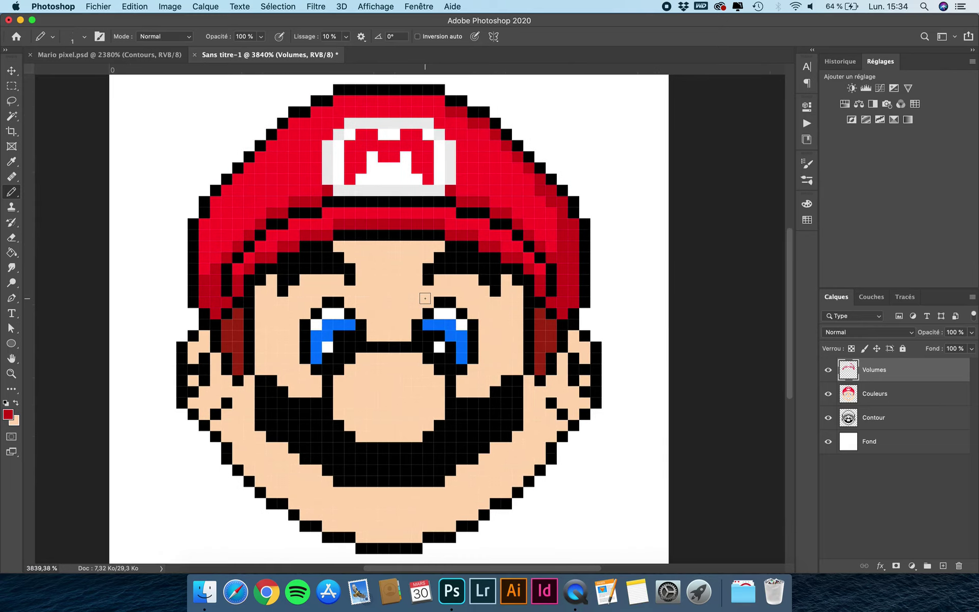
{"action": "scroll", "coordinate": [425, 298], "scroll_direction": "left", "scroll_amount": 1}
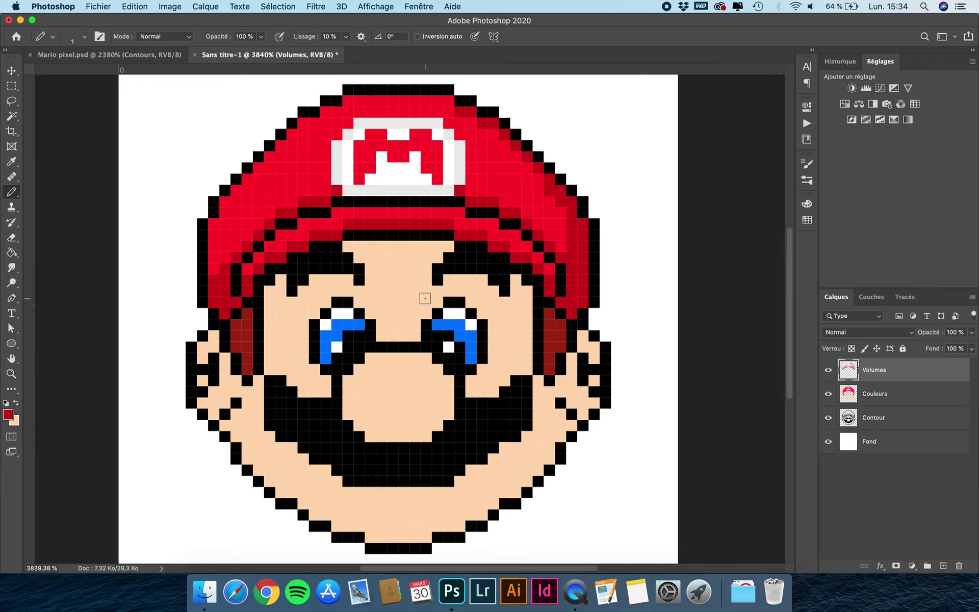
{"action": "scroll", "coordinate": [426, 325], "scroll_direction": "up", "scroll_amount": 2}
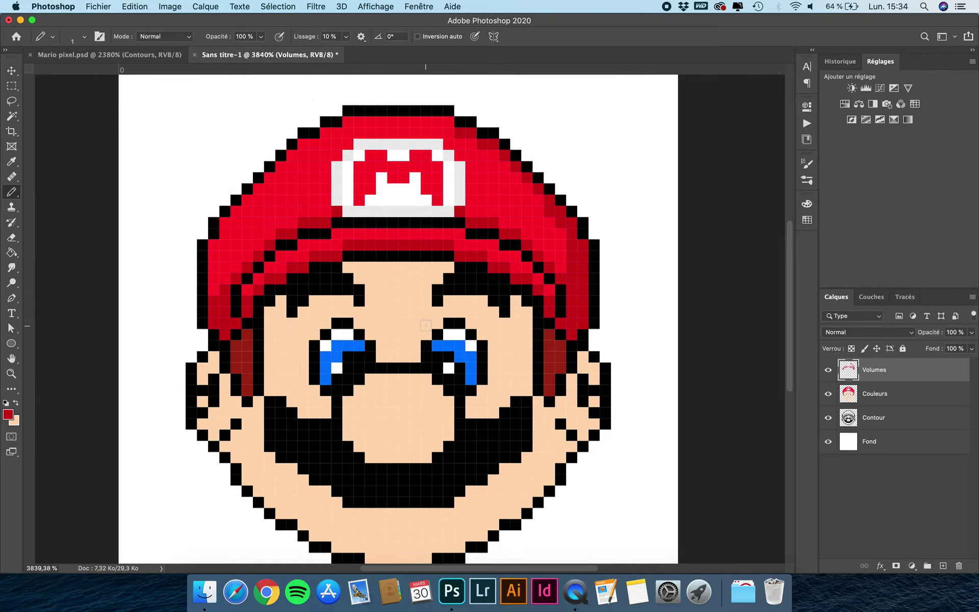
{"action": "left_click", "coordinate": [7, 414]}
{"action": "left_click_drag", "start_coordinate": [693, 309], "coordinate": [679, 292]}
{"action": "left_click", "coordinate": [923, 287]}
{"action": "left_click_drag", "start_coordinate": [449, 123], "coordinate": [355, 124]}
{"action": "scroll", "coordinate": [355, 125], "scroll_direction": "down", "scroll_amount": 10}
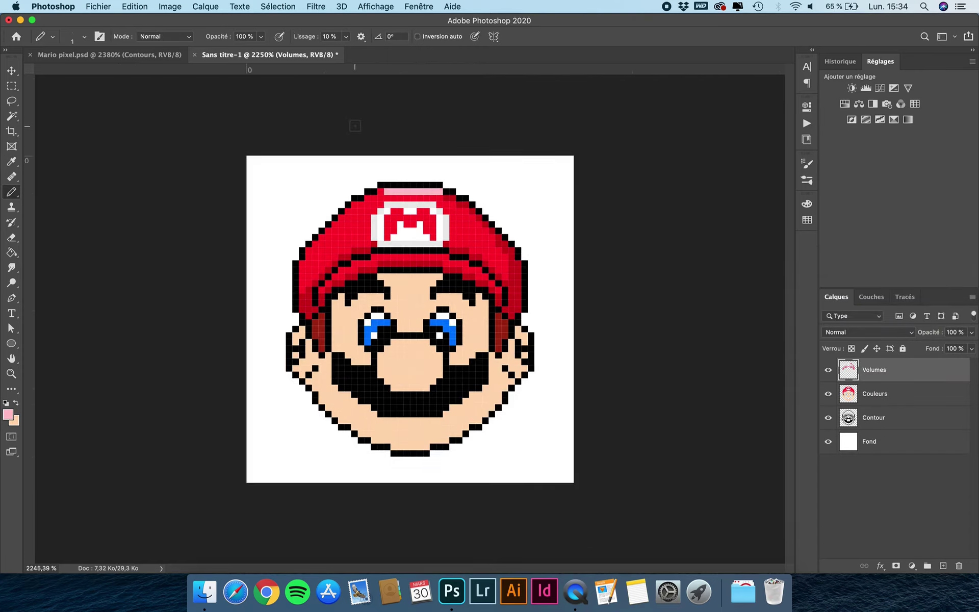
{"action": "key", "text": "super+z"}
Set the foreground colour to white for the Pencil
{"action": "key", "text": "super+plus"}
{"action": "key", "text": "super+plus"}
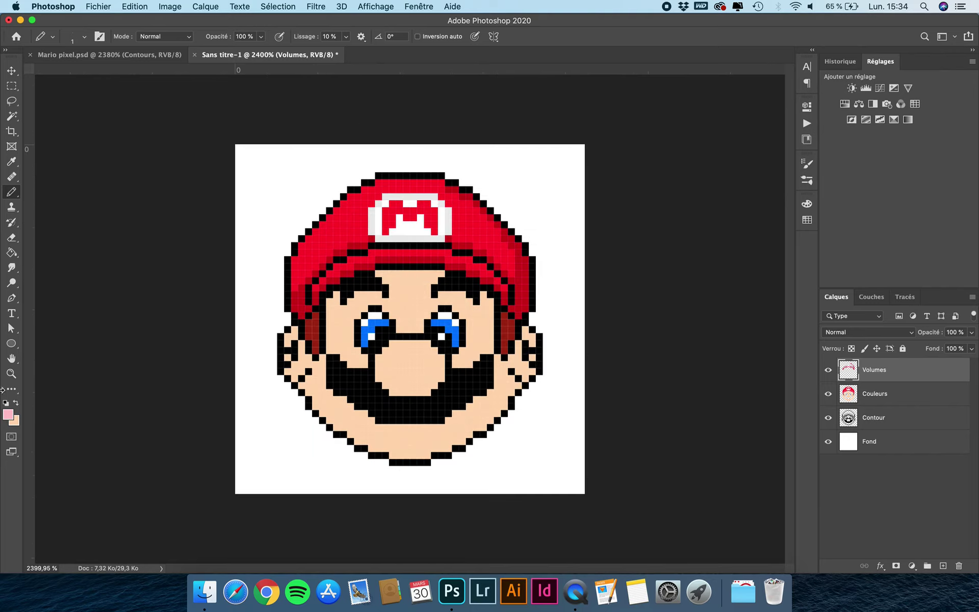
{"action": "left_click", "coordinate": [13, 418]}
{"action": "left_click_drag", "start_coordinate": [665, 320], "coordinate": [645, 295]}
{"action": "key", "text": "Return"}
{"action": "key", "text": "b"}
Pencil a one-pixel white highlight just below the brim's upper outline, following its curve from end to end
{"action": "scroll", "coordinate": [449, 213], "scroll_direction": "up", "scroll_amount": 5}
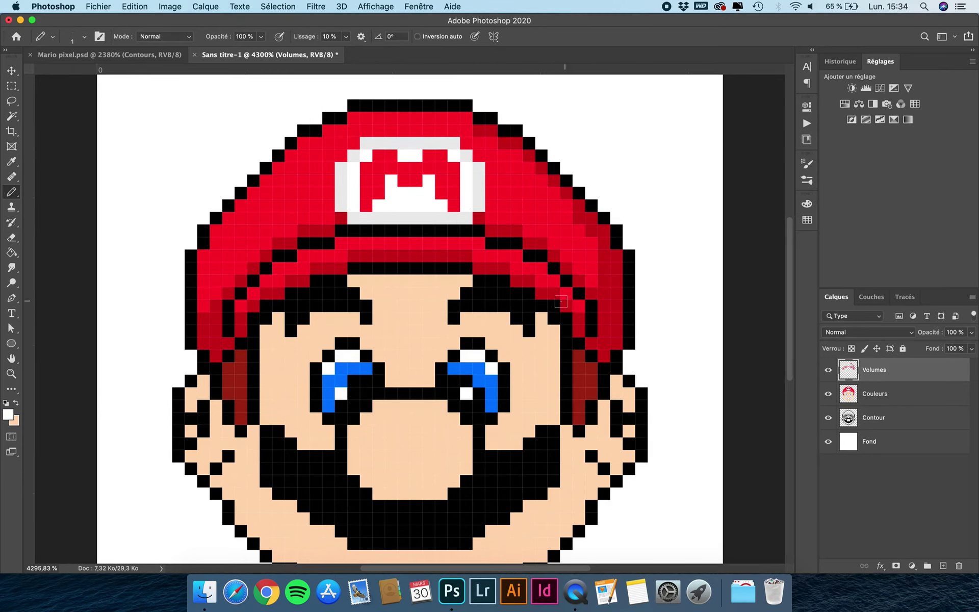
{"action": "left_click", "coordinate": [567, 294]}
{"action": "left_click", "coordinate": [541, 268]}
{"action": "left_click", "coordinate": [528, 269]}
{"action": "mouse_move", "coordinate": [514, 256]}
{"action": "left_mouse_down"}
{"action": "mouse_move", "coordinate": [472, 244]}
{"action": "mouse_move", "coordinate": [336, 245]}
{"action": "mouse_move", "coordinate": [273, 270]}
{"action": "mouse_move", "coordinate": [254, 296]}
{"action": "left_mouse_up"}
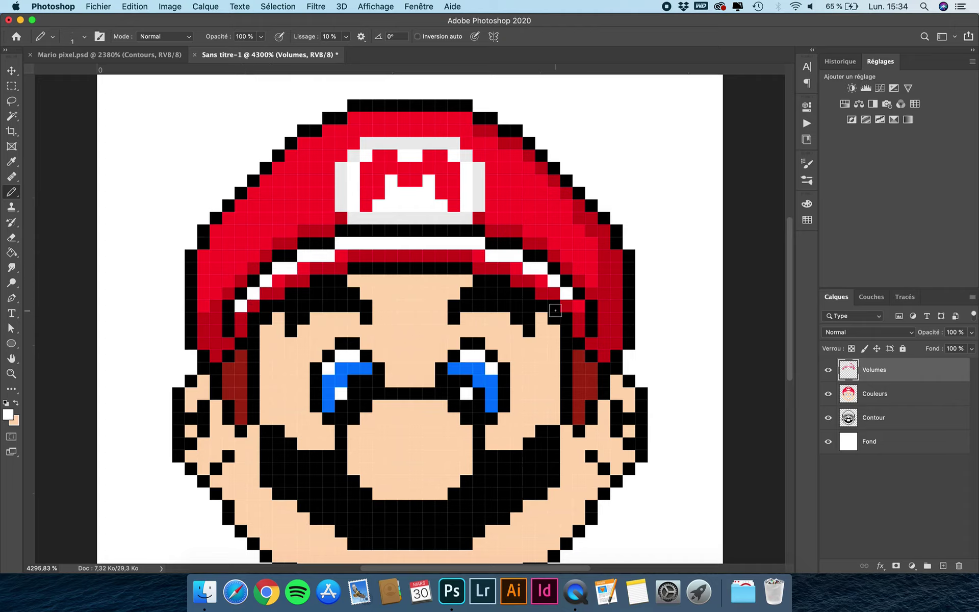
{"action": "scroll", "coordinate": [439, 313], "scroll_direction": "down", "scroll_amount": 2}
{"action": "scroll", "coordinate": [439, 312], "scroll_direction": "down", "scroll_amount": 2}
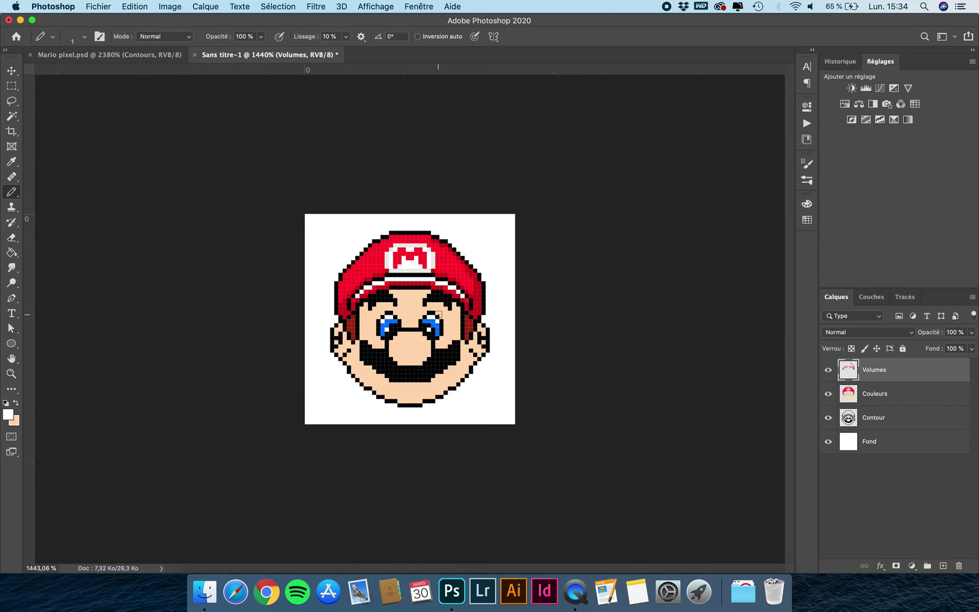
Try to extend the white highlight down the brim's left end by three pixels
{"action": "scroll", "coordinate": [440, 313], "scroll_direction": "up", "scroll_amount": 2}
{"action": "key", "text": "super+plus"}
{"action": "left_click", "coordinate": [204, 250]}
{"action": "left_click", "coordinate": [204, 264]}
{"action": "left_click", "coordinate": [204, 279]}
{"action": "scroll", "coordinate": [204, 278], "scroll_direction": "down", "scroll_amount": 2}
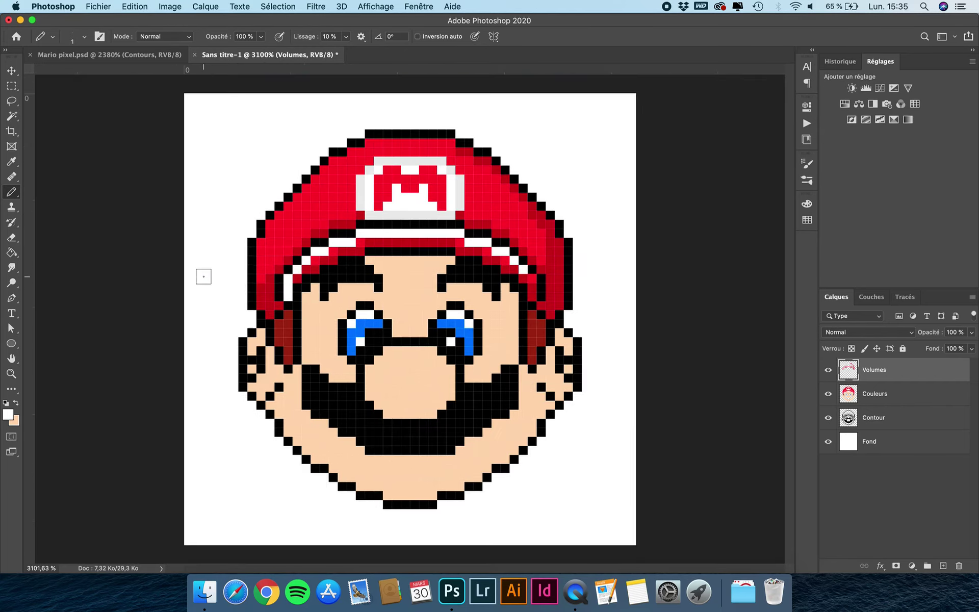
{"action": "scroll", "coordinate": [298, 123], "scroll_direction": "down", "scroll_amount": 1}
{"action": "scroll", "coordinate": [298, 123], "scroll_direction": "down", "scroll_amount": 4}
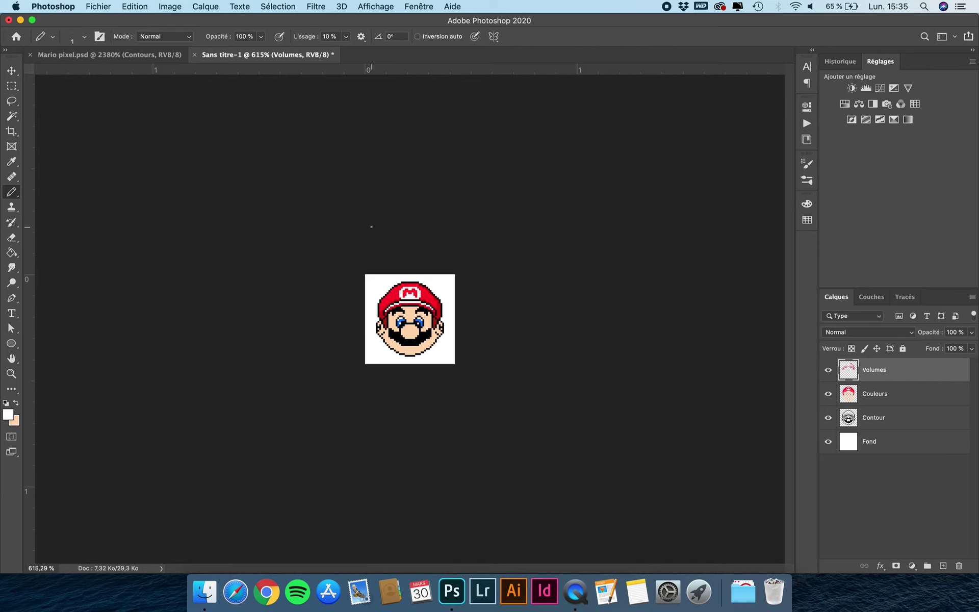
Sample the brim's bright red and pencil two pixels below the white highlight at the brim's left end
{"action": "key", "text": "super+plus"}
{"action": "key", "text": "super+plus"}
{"action": "key", "text": "super+plus"}
{"action": "key", "text": "super+plus"}
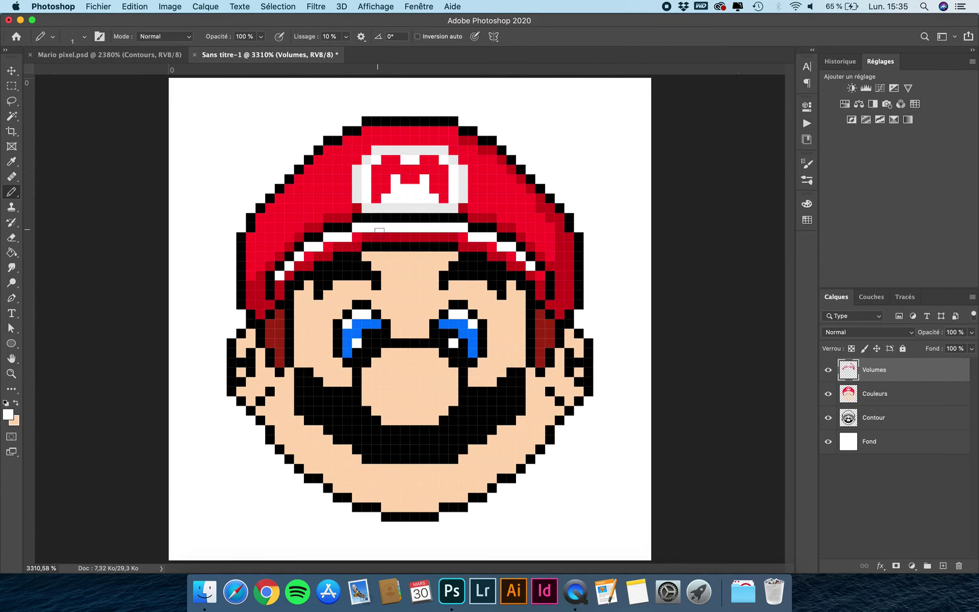
{"action": "key", "text": "super+plus"}
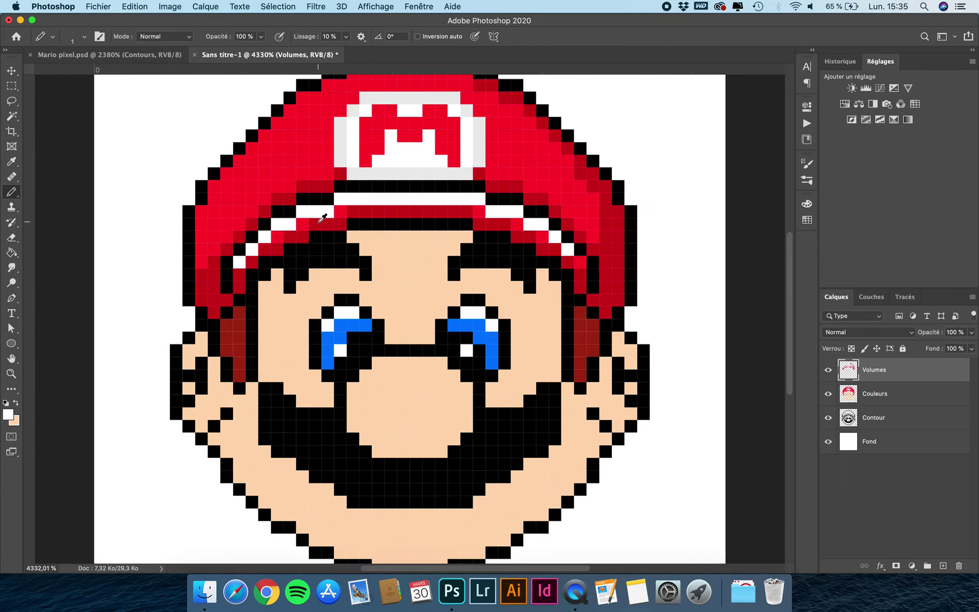
{"action": "left_click", "coordinate": [306, 224], "text": "alt"}
{"action": "left_click", "coordinate": [239, 275]}
{"action": "left_click", "coordinate": [239, 287]}
{"action": "scroll", "coordinate": [239, 249], "scroll_direction": "down", "scroll_amount": 2}
{"action": "scroll", "coordinate": [239, 249], "scroll_direction": "up", "scroll_amount": 2}
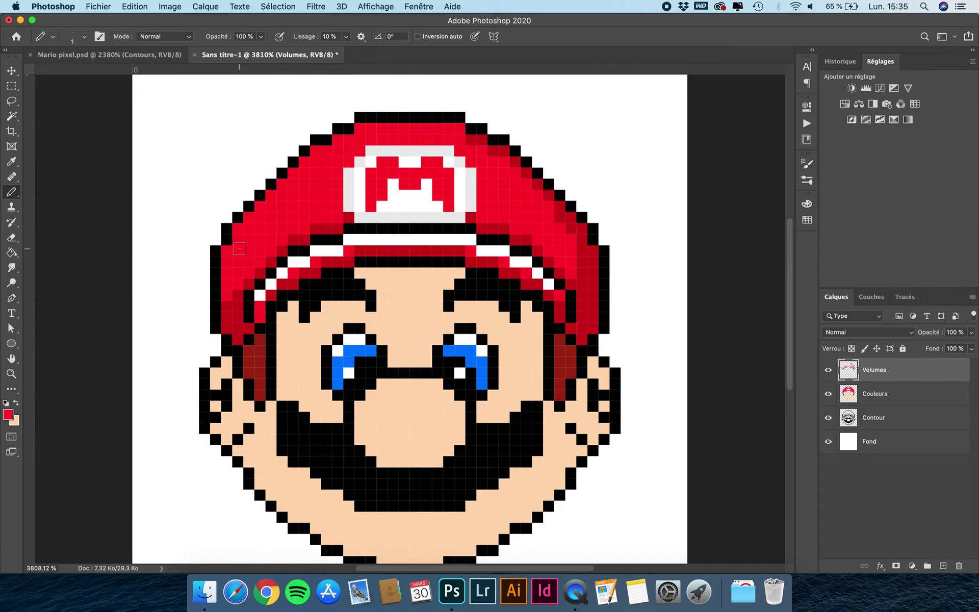
Sample white and pencil a highlight inside the cap's outline, along the top and down the whole left side
{"action": "left_click", "coordinate": [449, 233], "text": "alt"}
{"action": "mouse_move", "coordinate": [458, 129]}
{"action": "left_mouse_down"}
{"action": "mouse_move", "coordinate": [362, 128]}
{"action": "mouse_move", "coordinate": [315, 150]}
{"action": "mouse_move", "coordinate": [238, 229]}
{"action": "mouse_move", "coordinate": [225, 255]}
{"action": "mouse_move", "coordinate": [229, 326]}
{"action": "left_mouse_up"}
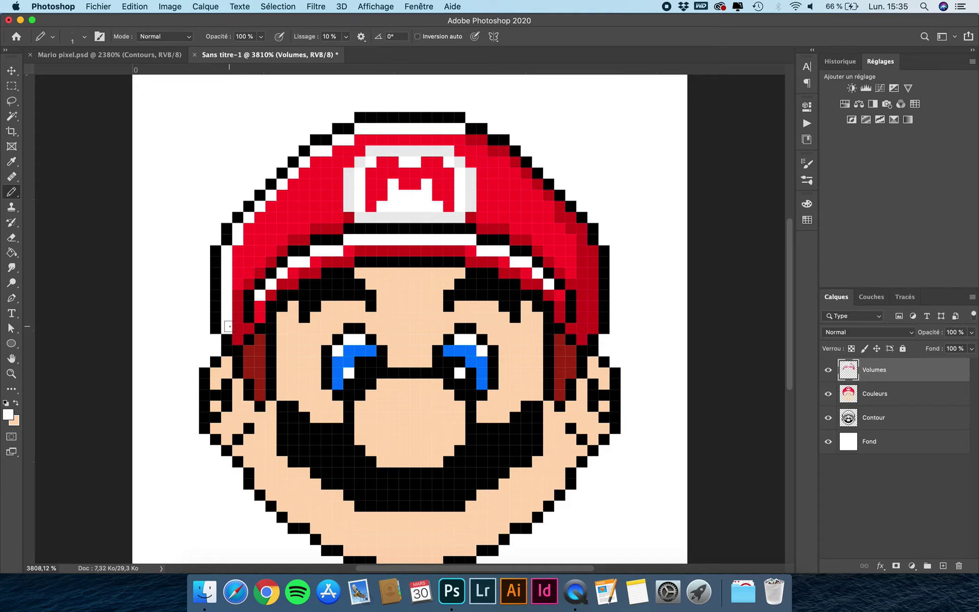
{"action": "scroll", "coordinate": [228, 326], "scroll_direction": "down", "scroll_amount": 5}
{"action": "scroll", "coordinate": [228, 326], "scroll_direction": "up", "scroll_amount": 4}
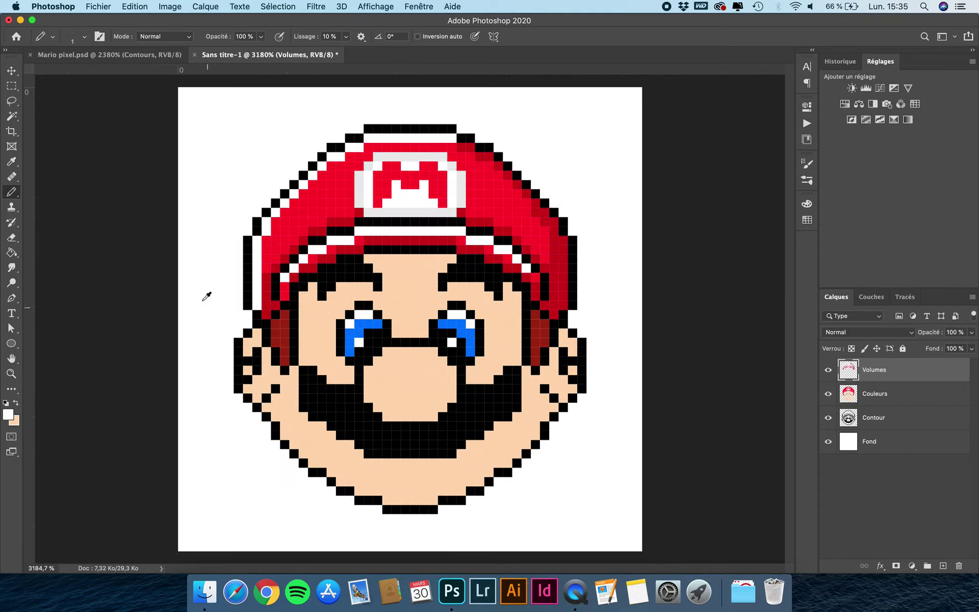
Sample the cap's bright red, followed by the brim's dark red, as the foreground colour
{"action": "left_click", "coordinate": [274, 252], "text": "alt"}
{"action": "scroll", "coordinate": [275, 255], "scroll_direction": "up", "scroll_amount": 2}
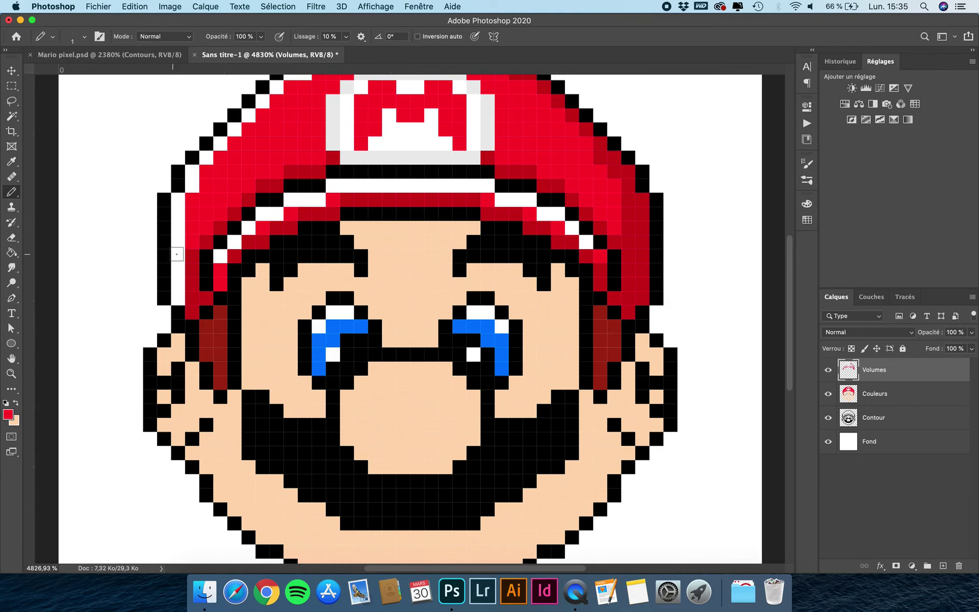
{"action": "left_click", "coordinate": [225, 255], "text": "alt"}
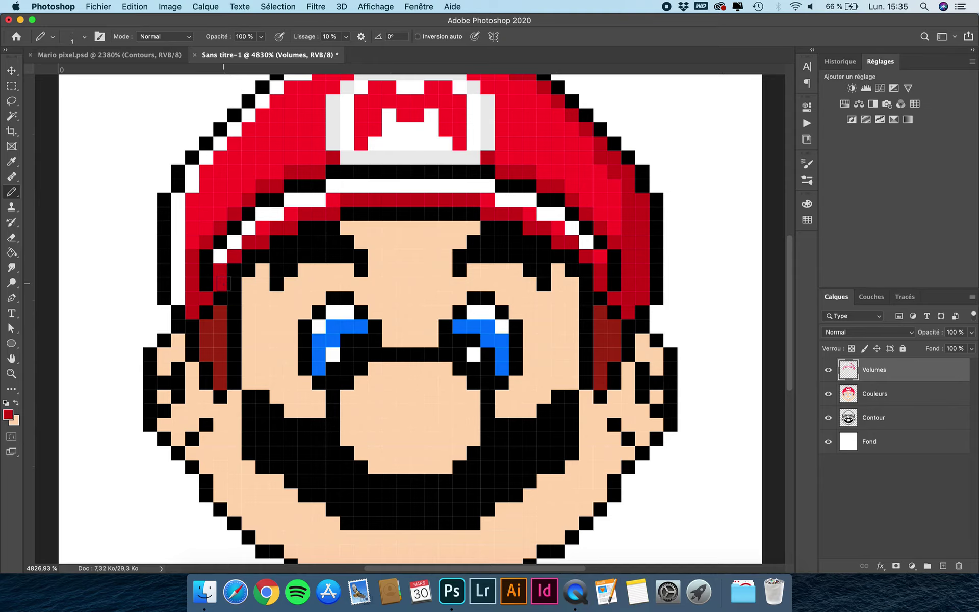
{"action": "scroll", "coordinate": [222, 279], "scroll_direction": "down", "scroll_amount": 7}
{"action": "scroll", "coordinate": [224, 283], "scroll_direction": "down", "scroll_amount": 1}
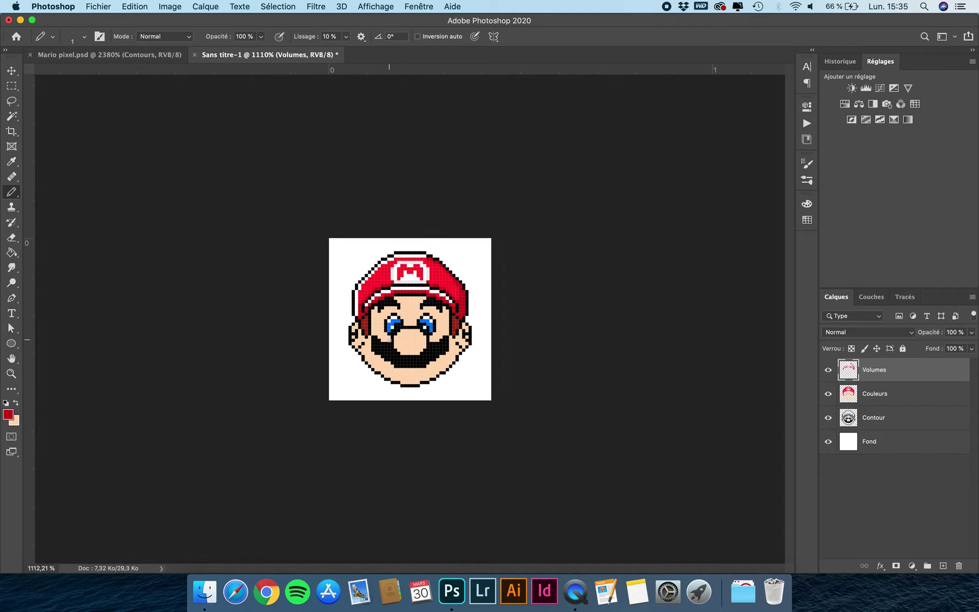
Sample the eyes' blue and lighten the foreground colour to 5faaff
{"action": "scroll", "coordinate": [390, 343], "scroll_direction": "up", "scroll_amount": 6}
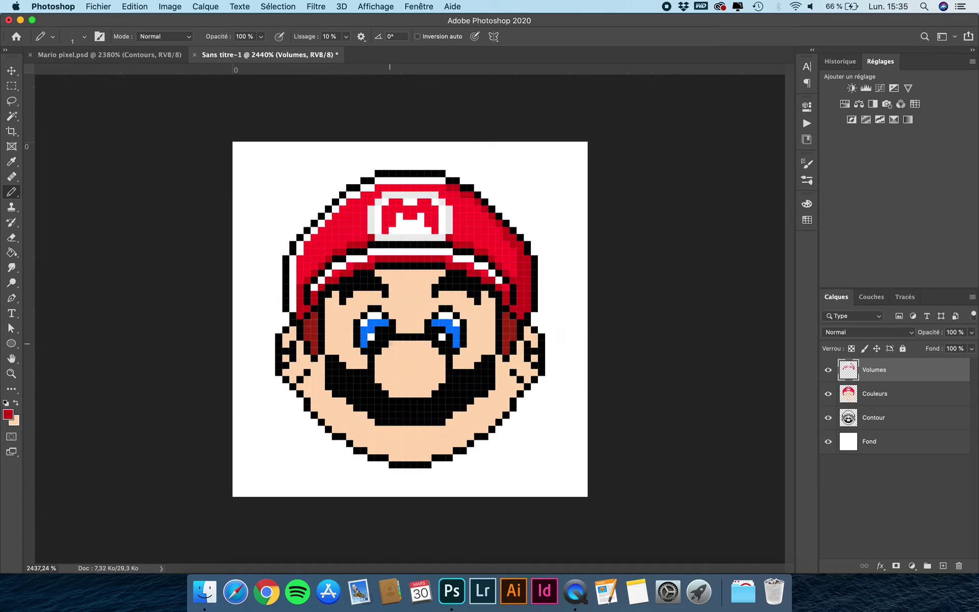
{"action": "scroll", "coordinate": [390, 342], "scroll_direction": "up", "scroll_amount": 2}
{"action": "scroll", "coordinate": [391, 343], "scroll_direction": "down", "scroll_amount": 1}
{"action": "left_click", "coordinate": [339, 314], "text": "alt"}
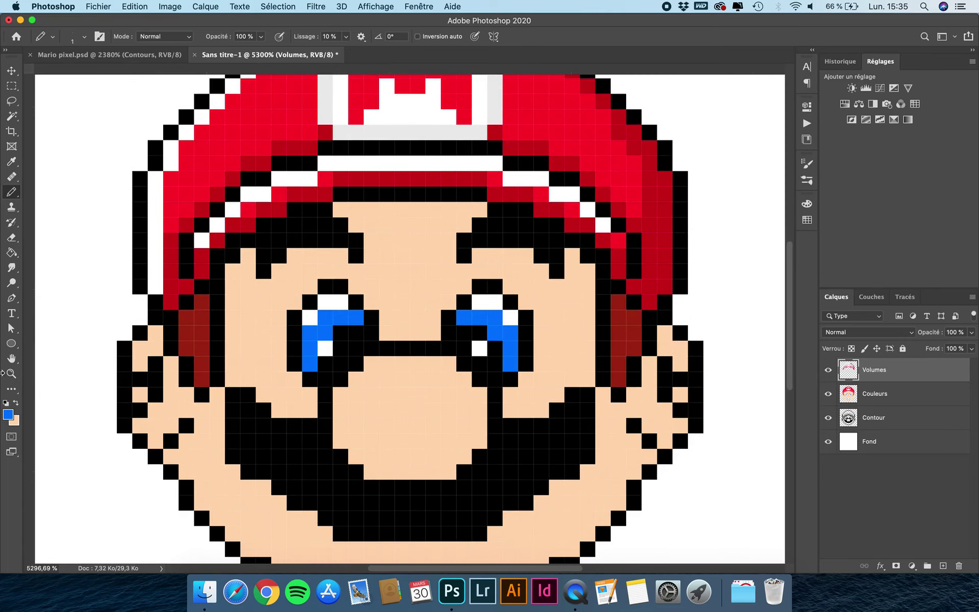
{"action": "left_click", "coordinate": [8, 415]}
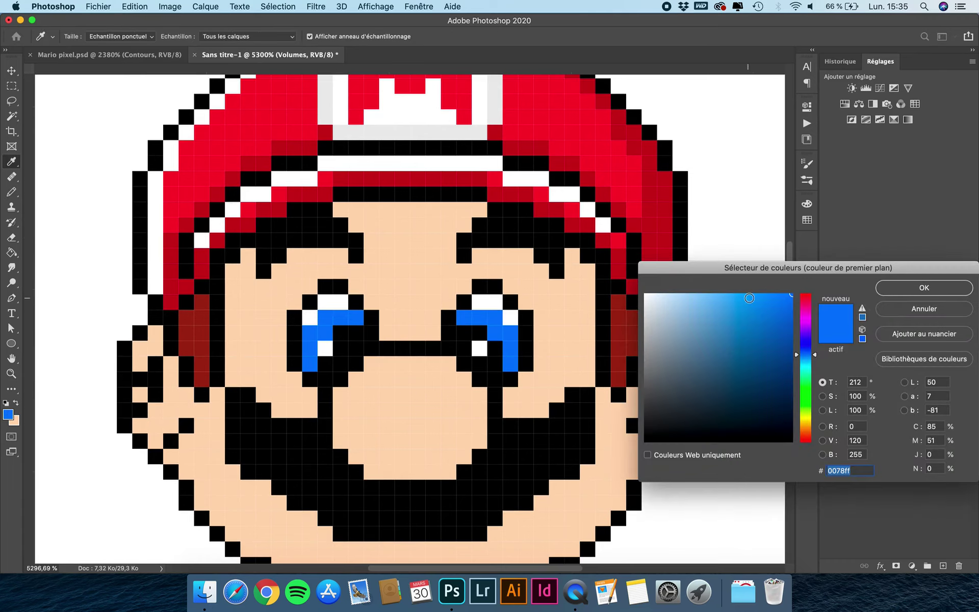
{"action": "left_click", "coordinate": [738, 292]}
{"action": "left_click", "coordinate": [738, 293]}
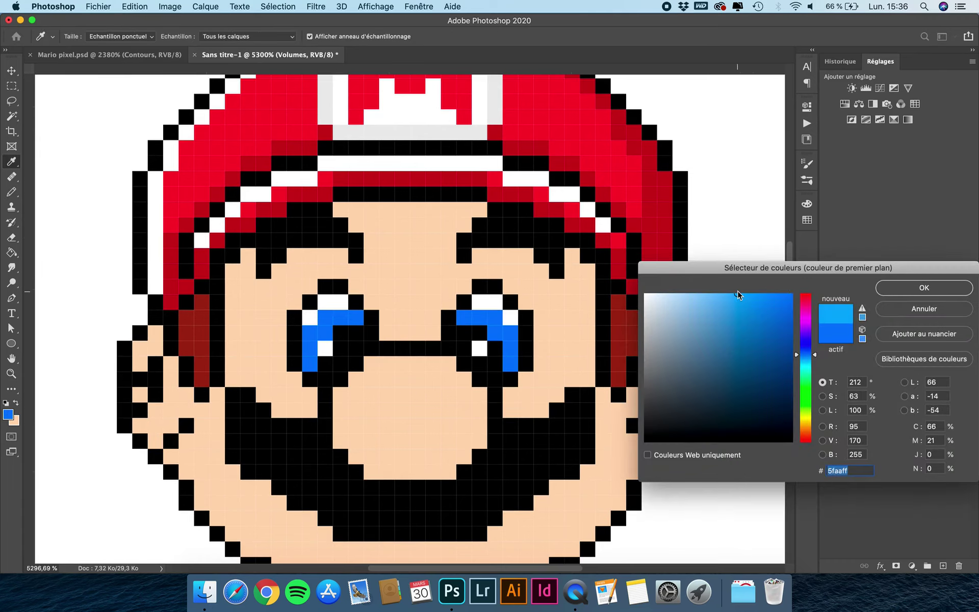
{"action": "key", "text": "Return"}
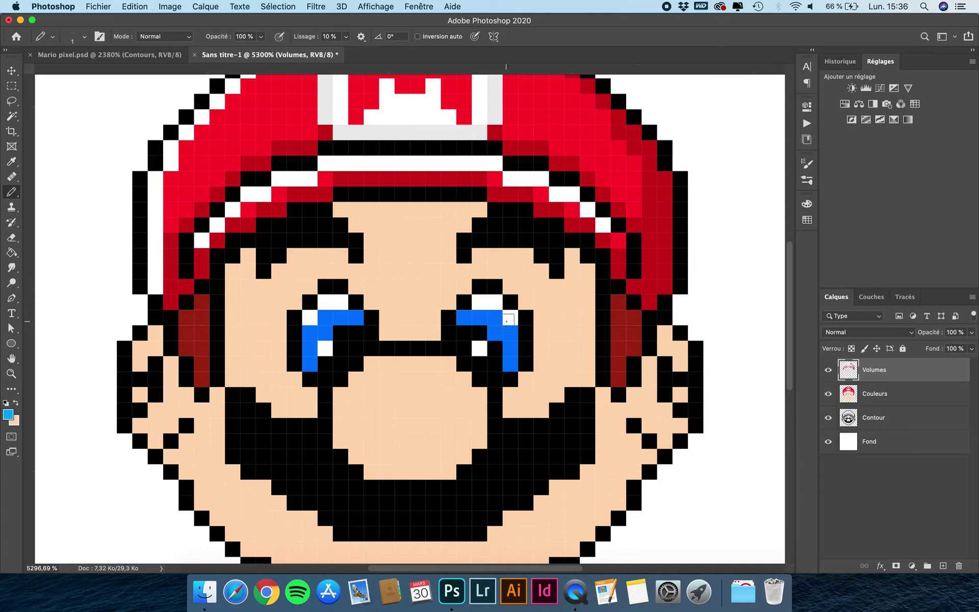
Pencil light blue over the inner corner and lower outer pixels of both irises
{"action": "left_click", "coordinate": [499, 331]}
{"action": "left_click", "coordinate": [512, 363]}
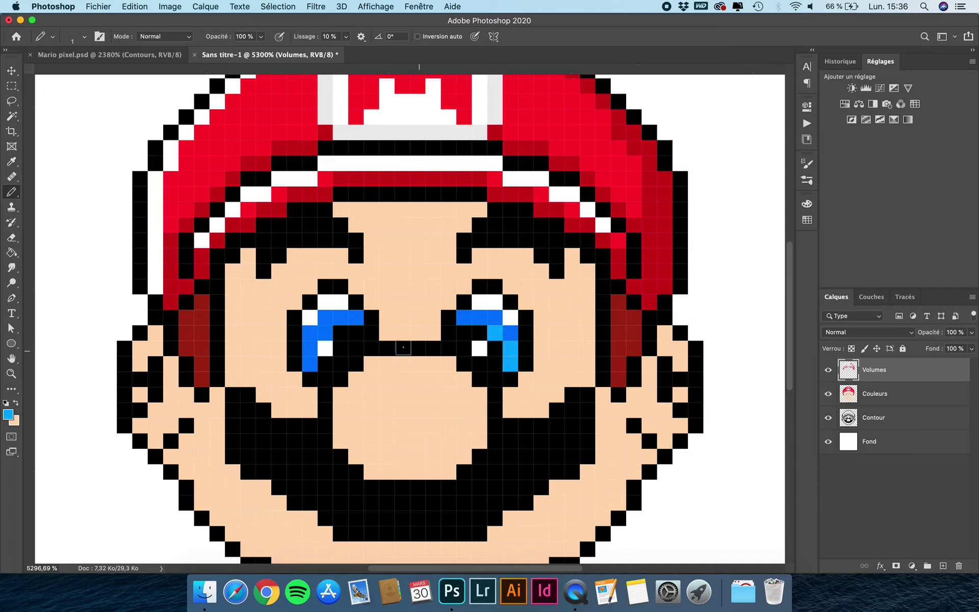
{"action": "left_click", "coordinate": [326, 332]}
{"action": "left_click", "coordinate": [310, 348]}
{"action": "left_click", "coordinate": [310, 363]}
{"action": "scroll", "coordinate": [310, 363], "scroll_direction": "down", "scroll_amount": 10}
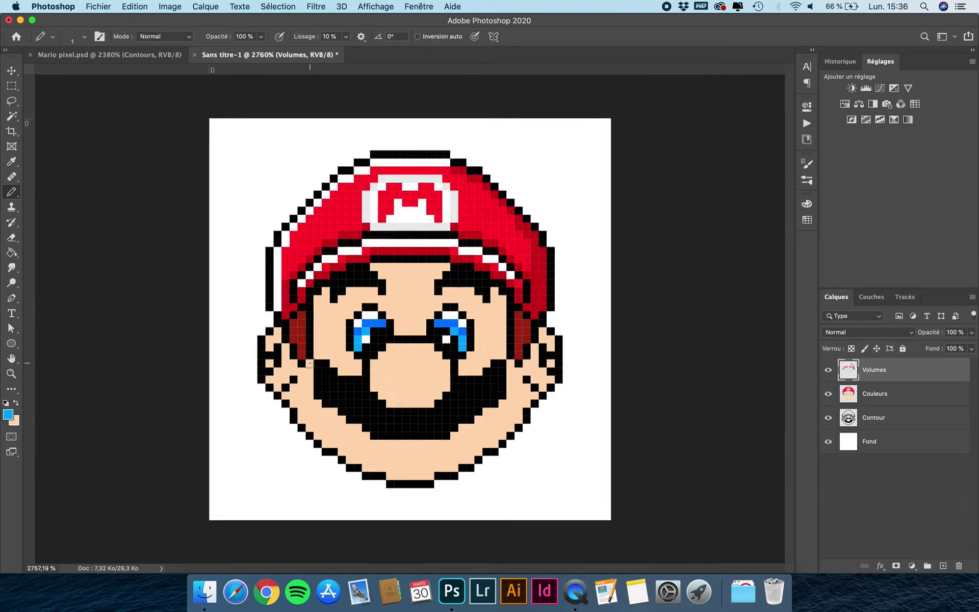
{"action": "scroll", "coordinate": [310, 362], "scroll_direction": "up", "scroll_amount": 1}
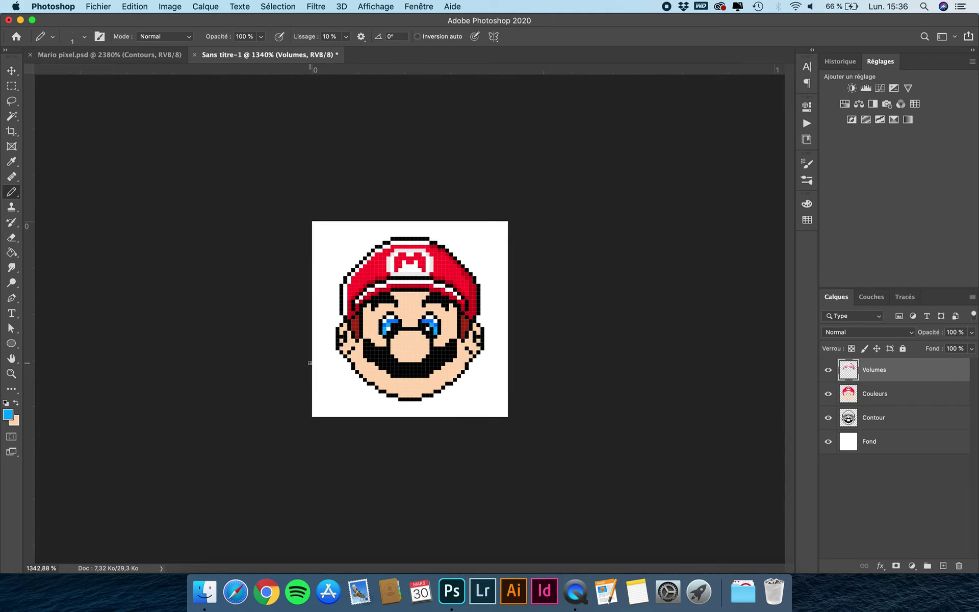
{"action": "scroll", "coordinate": [399, 371], "scroll_direction": "up", "scroll_amount": 3}
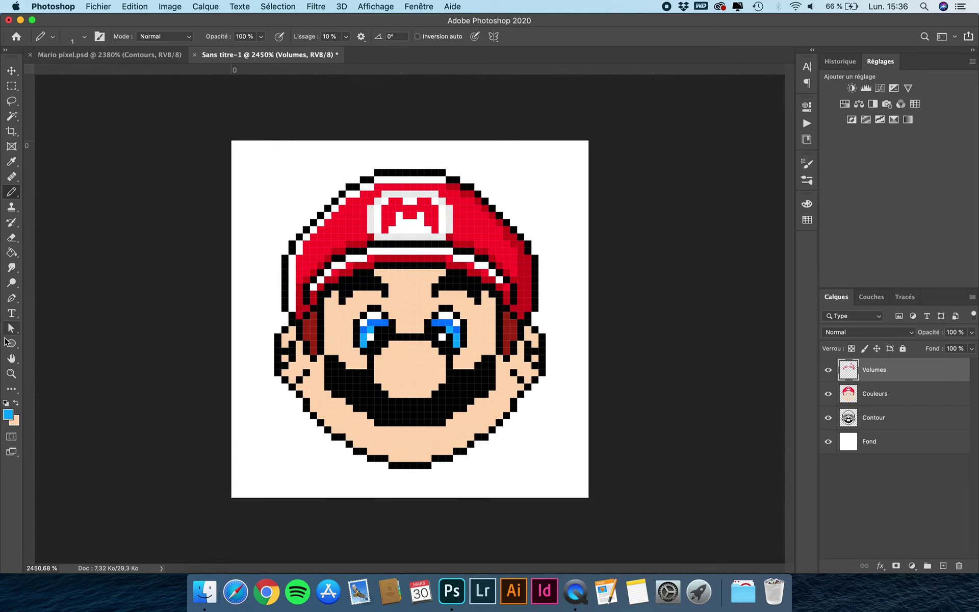
Sample the sideburns' reddish brown and darken the foreground colour to 651d0f
{"action": "left_click", "coordinate": [407, 301], "text": "alt"}
{"action": "scroll", "coordinate": [254, 312], "scroll_direction": "up", "scroll_amount": 3}
{"action": "left_click", "coordinate": [237, 330], "text": "alt"}
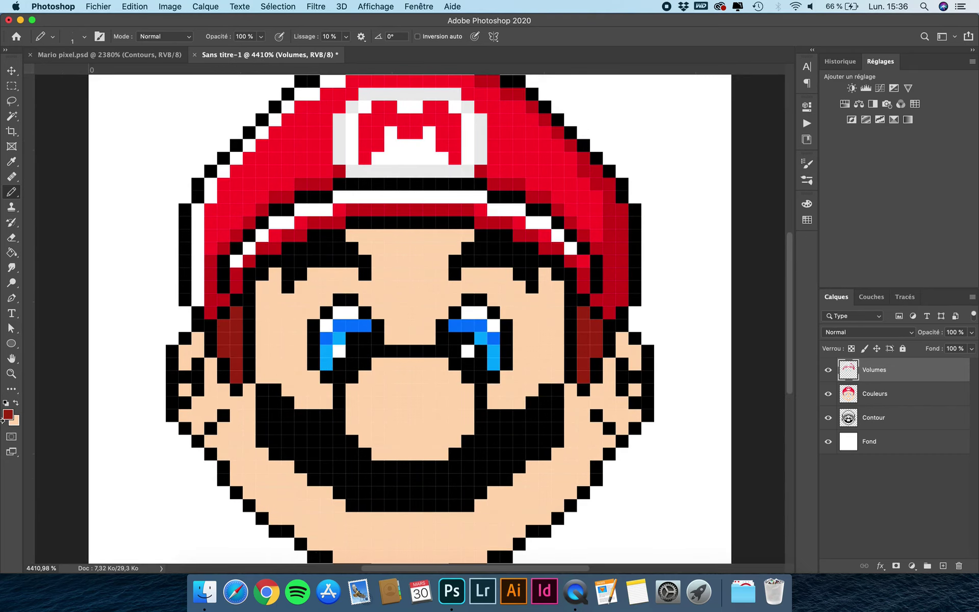
{"action": "left_click", "coordinate": [8, 417]}
{"action": "left_click", "coordinate": [770, 382]}
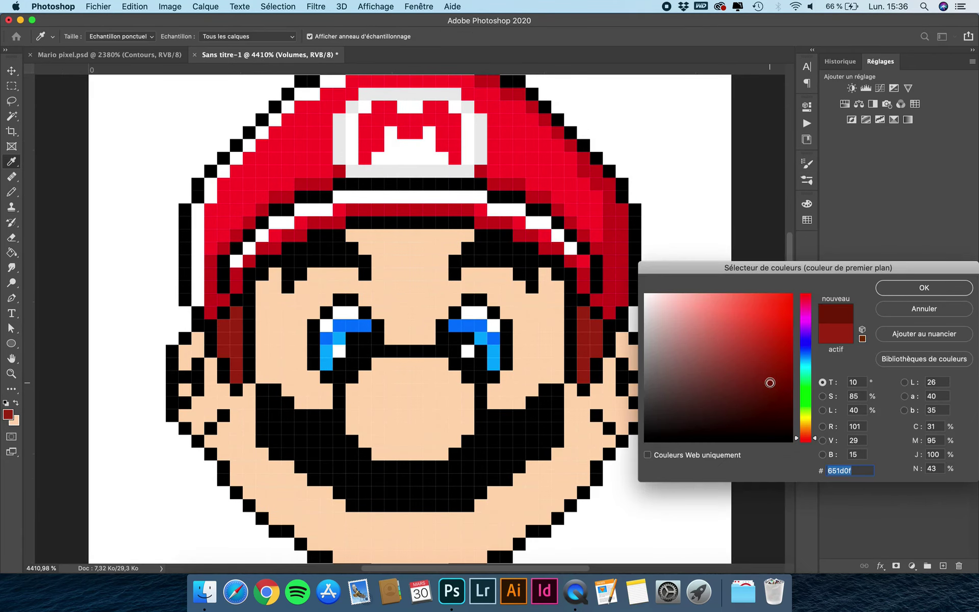
{"action": "key", "text": "Return"}
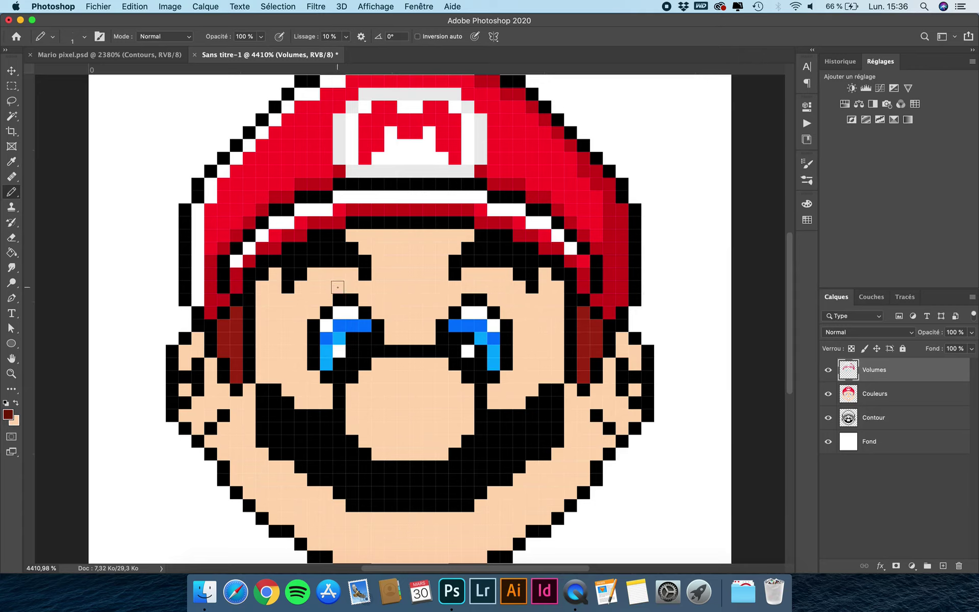
Pencil the dark brown shadow over the upper pixels of both sideburns, just below the cap
{"action": "mouse_move", "coordinate": [237, 313]}
{"action": "left_mouse_down"}
{"action": "mouse_move", "coordinate": [237, 356]}
{"action": "mouse_move", "coordinate": [225, 339]}
{"action": "mouse_move", "coordinate": [224, 352]}
{"action": "left_mouse_up"}
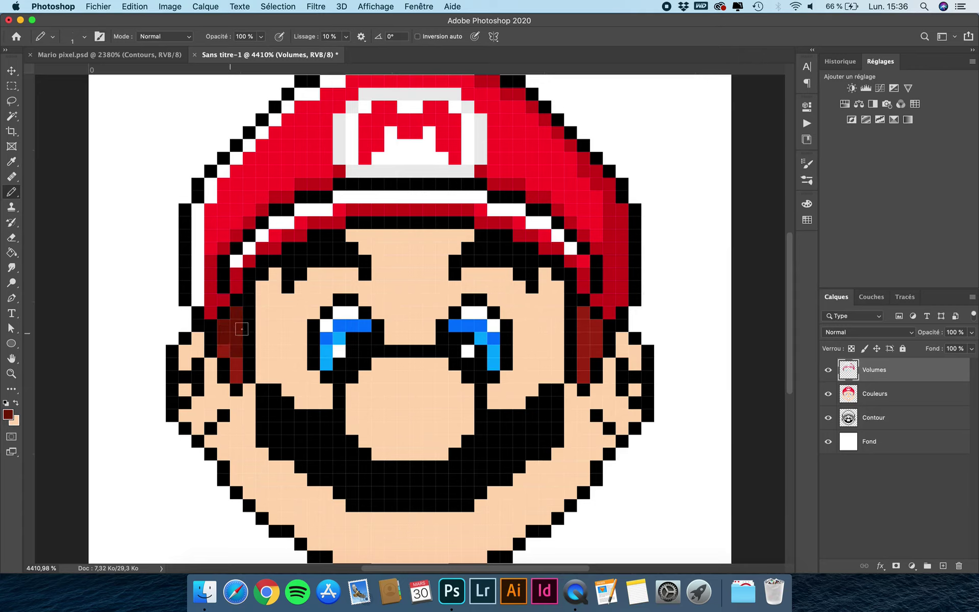
{"action": "left_click", "coordinate": [583, 348]}
{"action": "mouse_move", "coordinate": [584, 350]}
{"action": "left_mouse_down"}
{"action": "mouse_move", "coordinate": [585, 316]}
{"action": "mouse_move", "coordinate": [594, 332]}
{"action": "left_mouse_up"}
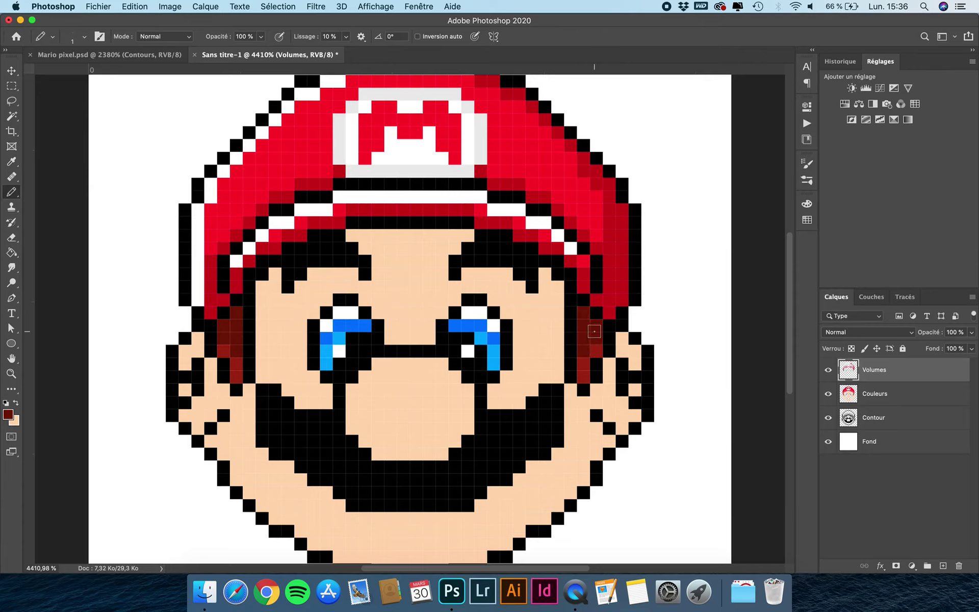
{"action": "left_click", "coordinate": [283, 331], "text": "alt"}
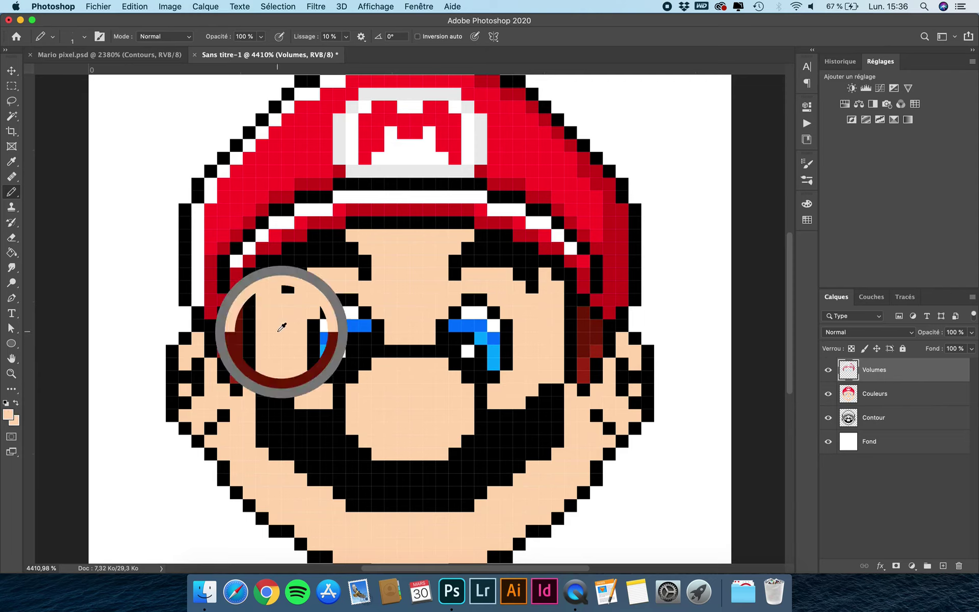
{"action": "left_click", "coordinate": [8, 414]}
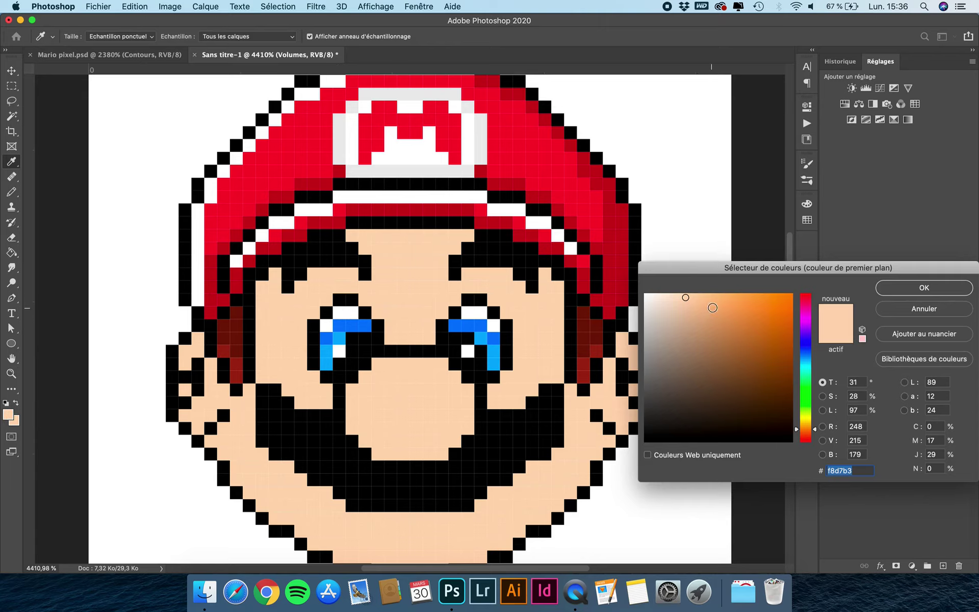
{"action": "left_click", "coordinate": [713, 308]}
{"action": "left_click", "coordinate": [722, 318]}
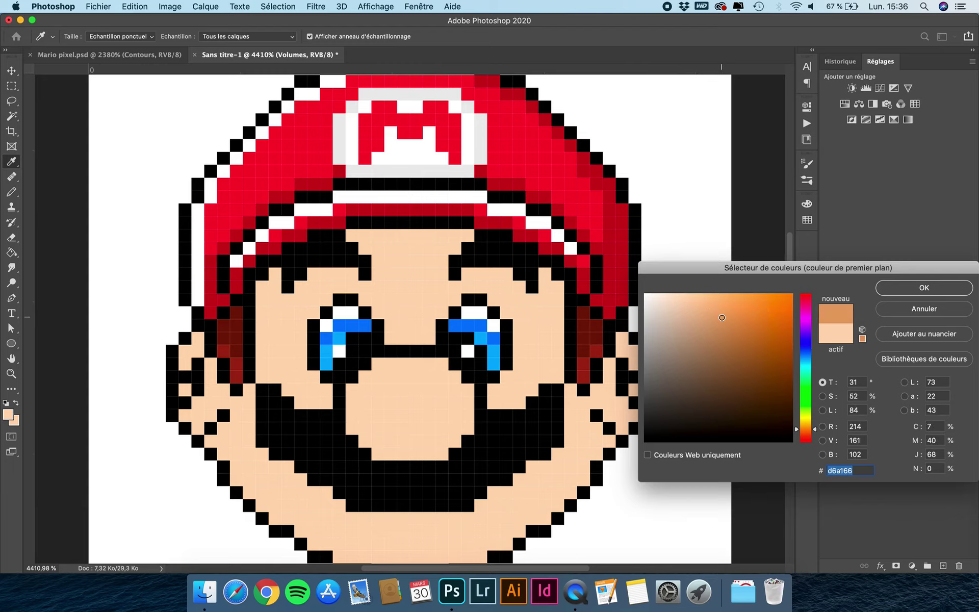
{"action": "left_click", "coordinate": [903, 282]}
{"action": "key", "text": "b"}
{"action": "mouse_move", "coordinate": [460, 236]}
{"action": "left_mouse_down"}
{"action": "mouse_move", "coordinate": [468, 237]}
{"action": "mouse_move", "coordinate": [366, 238]}
{"action": "left_mouse_up"}
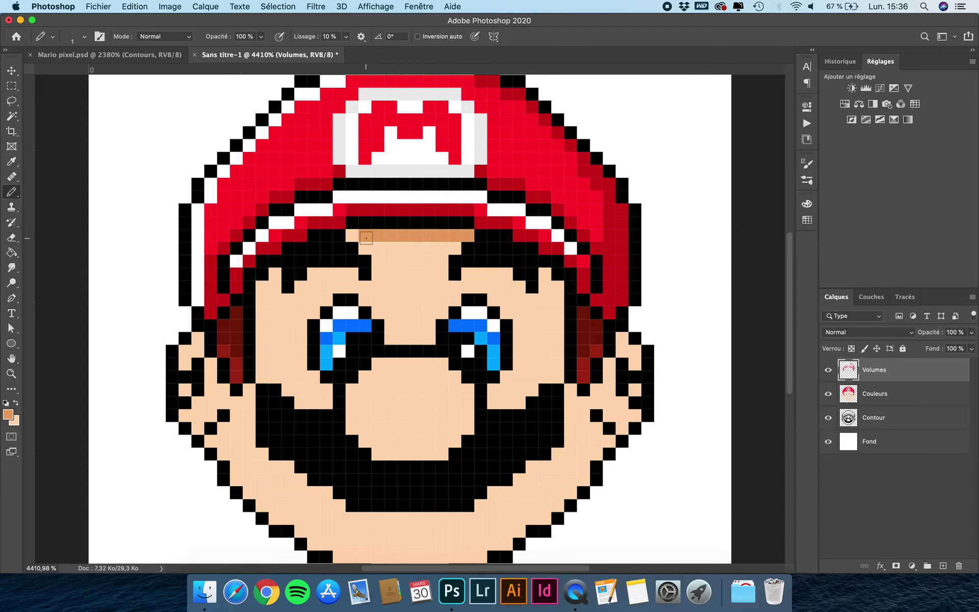
{"action": "key", "text": "super+z"}
Sample the face's skin tone and change the foreground colour to a darker, more saturated orange in the same hue
{"action": "left_click", "coordinate": [403, 294], "text": "alt"}
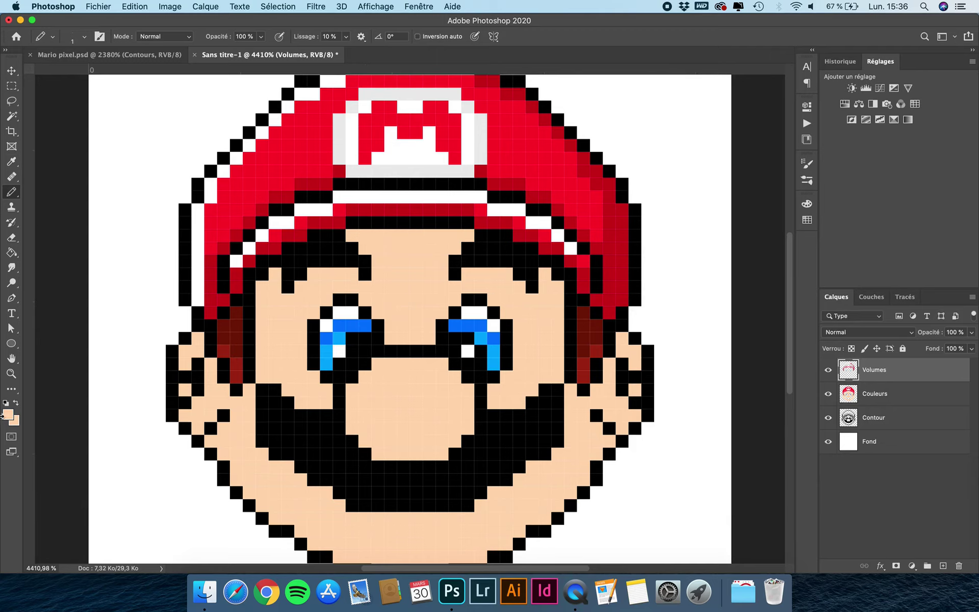
{"action": "left_click", "coordinate": [8, 414]}
{"action": "left_click", "coordinate": [713, 308]}
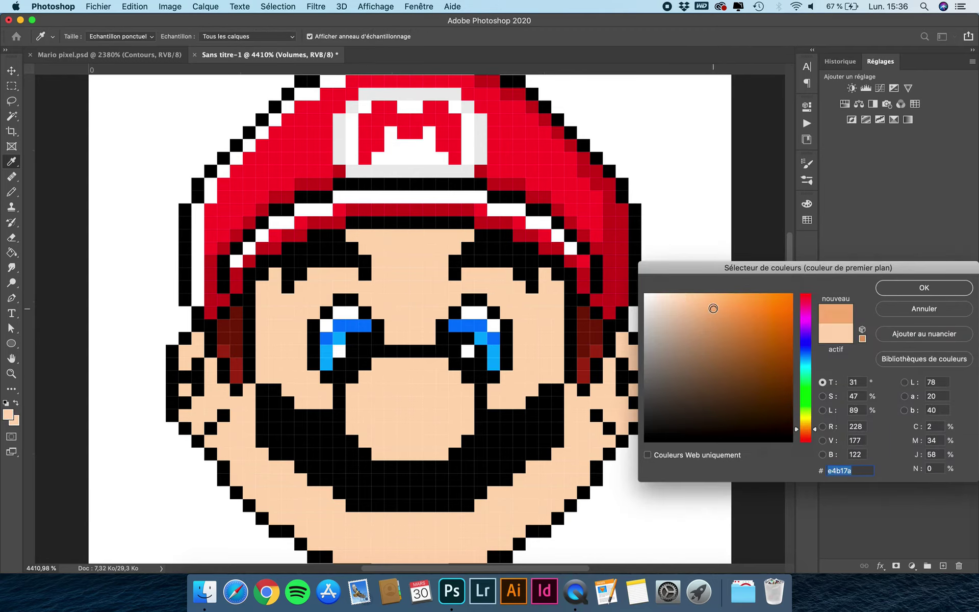
{"action": "left_click_drag", "start_coordinate": [713, 308], "coordinate": [714, 308]}
{"action": "left_click", "coordinate": [727, 312]}
{"action": "key", "text": "Return"}
Pencil an orange shadow row across the forehead under the brim, with one extra pixel below it beside each eyebrow
{"action": "left_click_drag", "start_coordinate": [468, 237], "coordinate": [364, 238]}
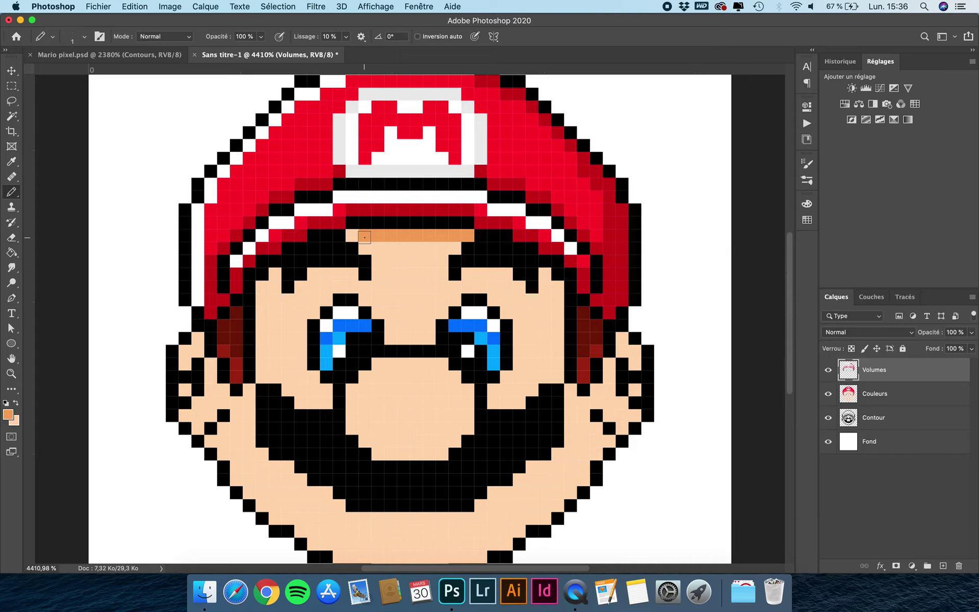
{"action": "left_click", "coordinate": [353, 236]}
{"action": "left_click", "coordinate": [364, 248]}
{"action": "left_click", "coordinate": [455, 248]}
Compare the whole head with and without its shading by toggling the Volumes layer's visibility
{"action": "scroll", "coordinate": [445, 250], "scroll_direction": "down", "scroll_amount": 5}
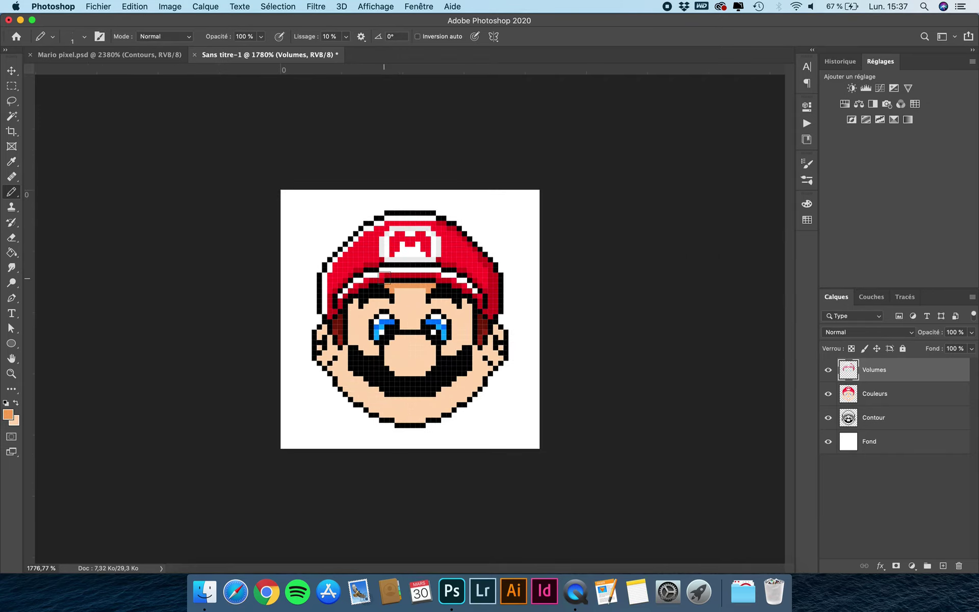
{"action": "scroll", "coordinate": [475, 331], "scroll_direction": "down", "scroll_amount": 2}
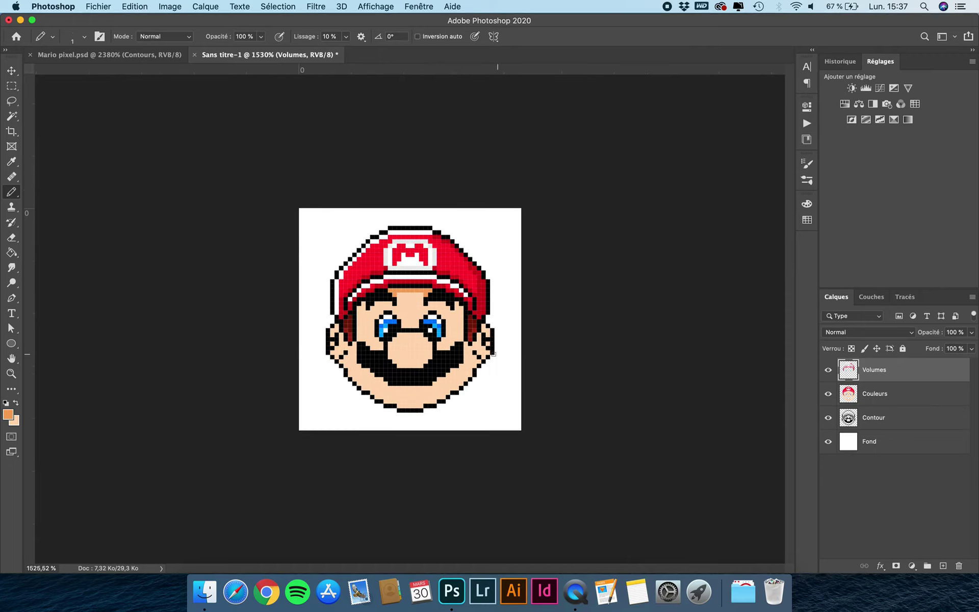
{"action": "left_click", "coordinate": [832, 373]}
{"action": "left_click", "coordinate": [830, 372]}
{"action": "scroll", "coordinate": [437, 302], "scroll_direction": "up", "scroll_amount": 5}
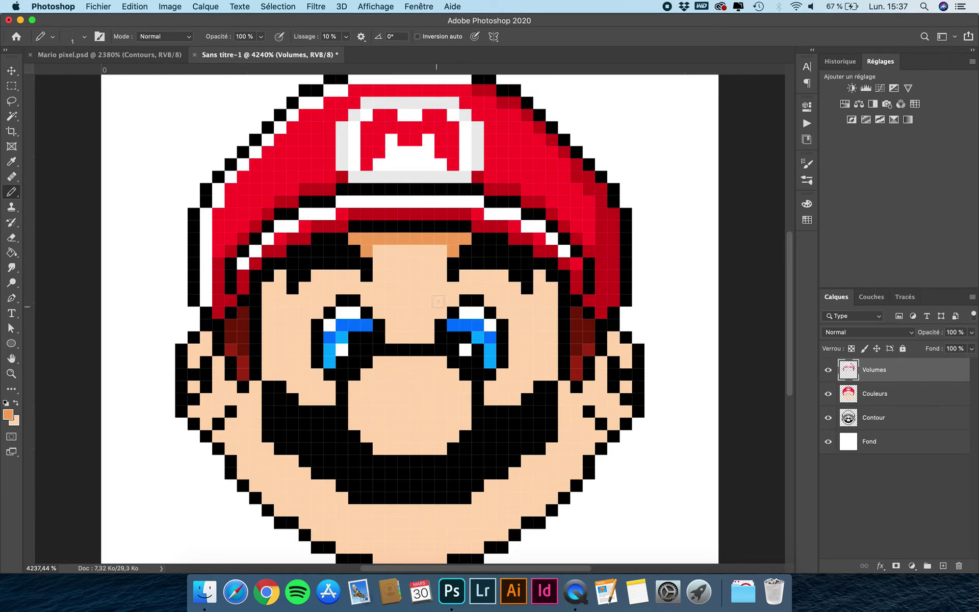
{"action": "scroll", "coordinate": [148, 295], "scroll_direction": "up", "scroll_amount": 2}
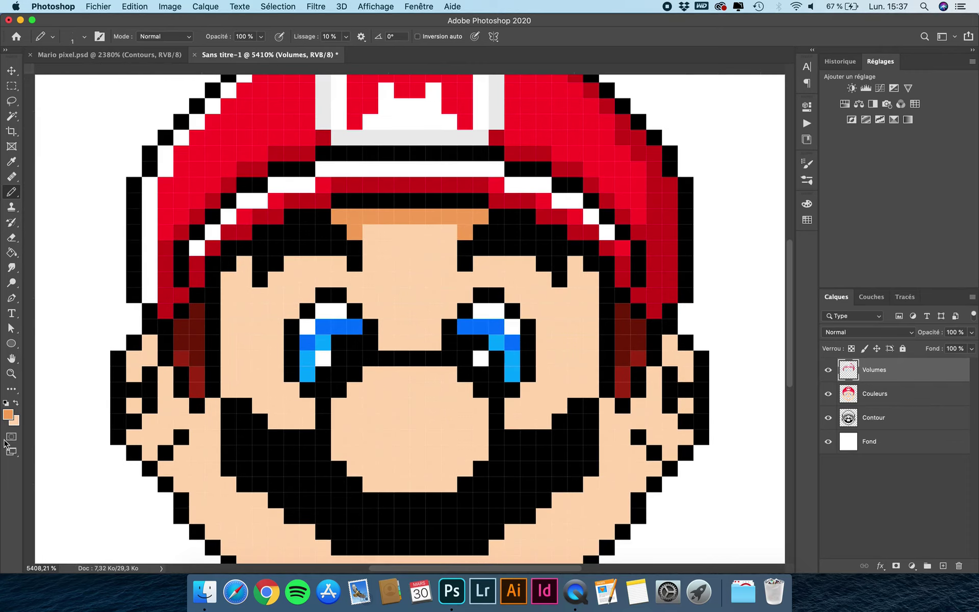
{"action": "left_click_drag", "start_coordinate": [453, 232], "coordinate": [370, 232]}
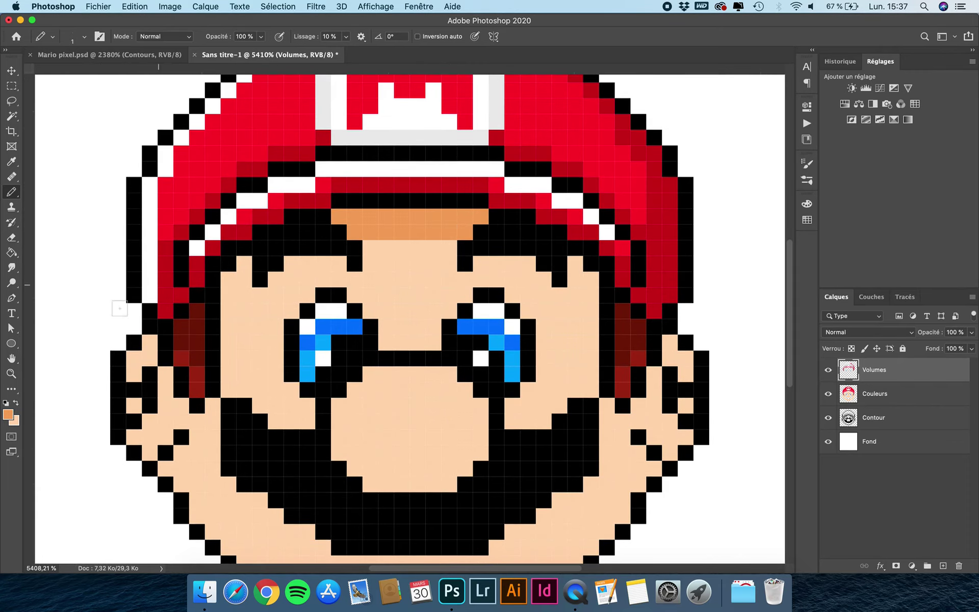
{"action": "left_click", "coordinate": [8, 411]}
{"action": "left_click", "coordinate": [752, 349]}
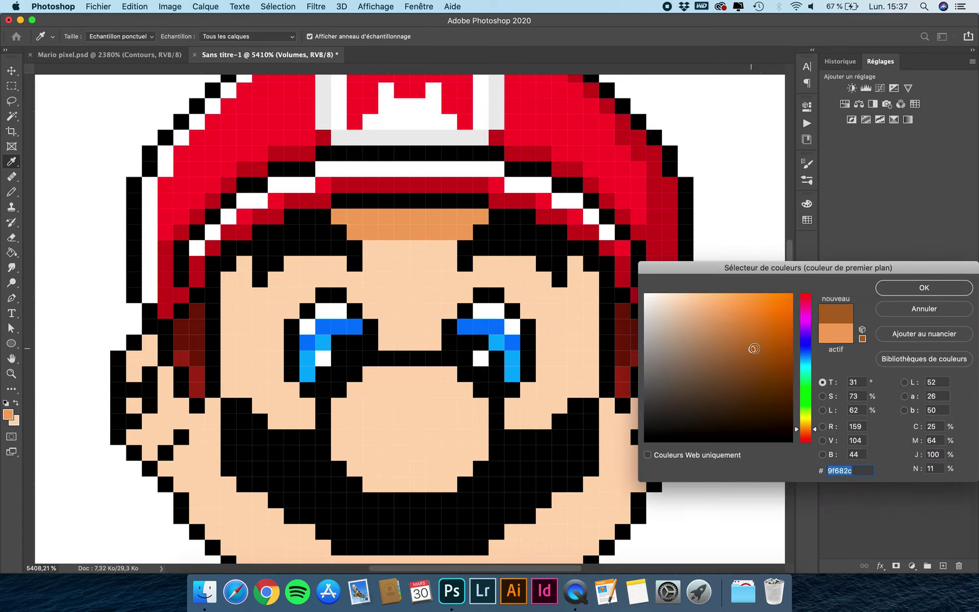
{"action": "key", "text": "Return"}
{"action": "left_click_drag", "start_coordinate": [479, 216], "coordinate": [357, 214]}
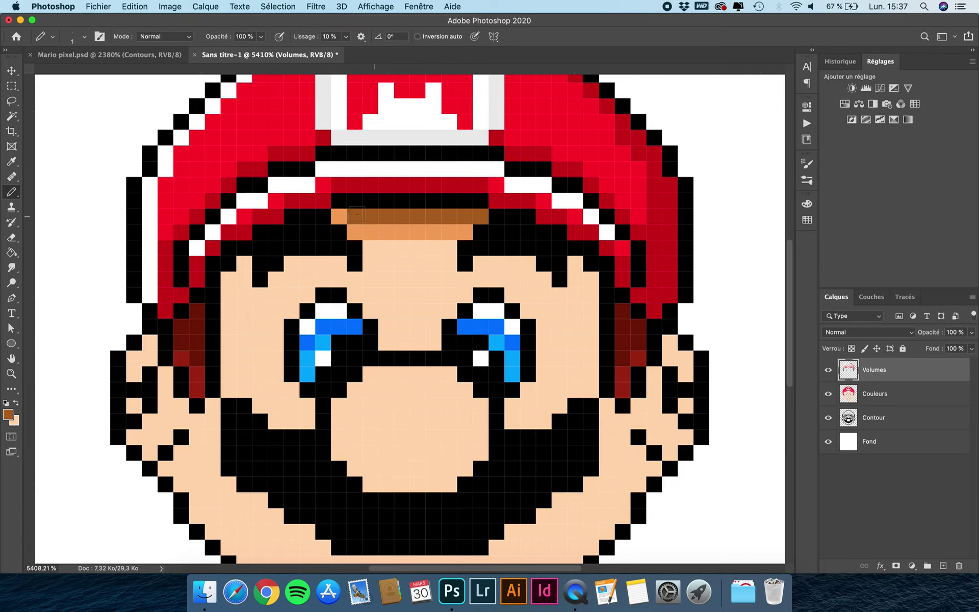
{"action": "scroll", "coordinate": [350, 214], "scroll_direction": "down", "scroll_amount": 5}
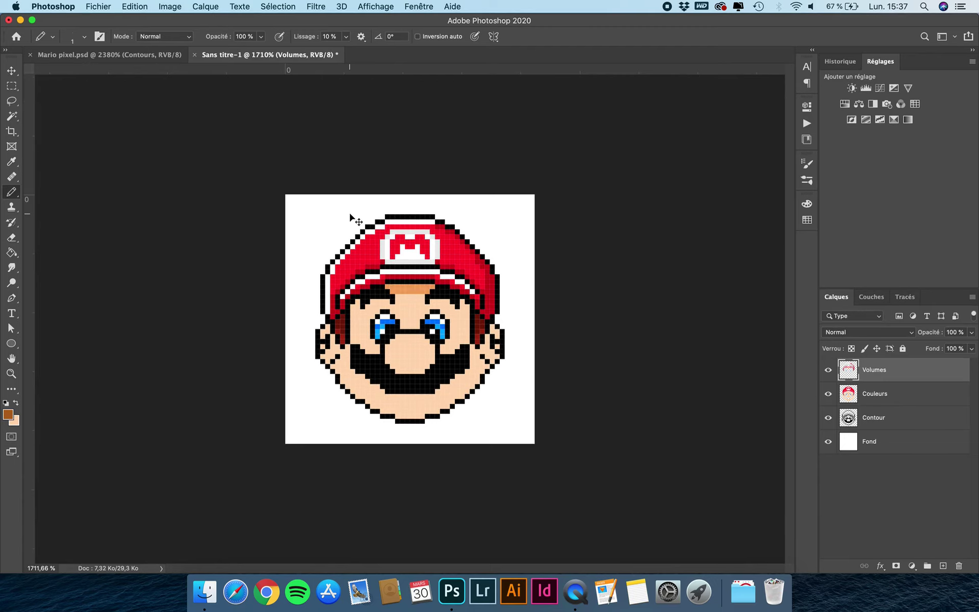
{"action": "scroll", "coordinate": [410, 321], "scroll_direction": "up", "scroll_amount": 3}
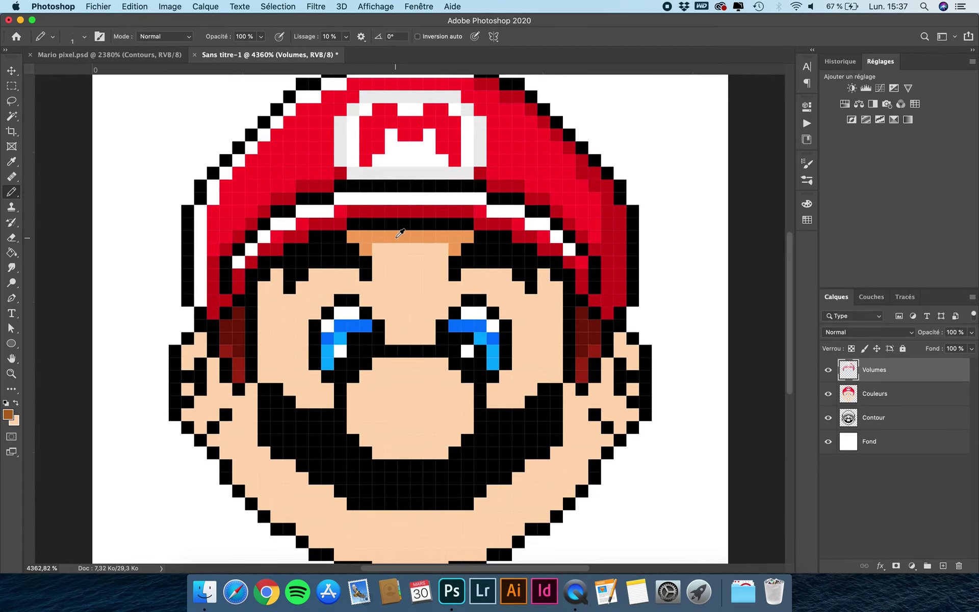
Sample the forehead shadow's orange and pencil it over the skin around the right eye, from the eyebrow down to the moustache
{"action": "left_click", "coordinate": [395, 237], "text": "alt"}
{"action": "scroll", "coordinate": [489, 311], "scroll_direction": "up", "scroll_amount": 1}
{"action": "scroll", "coordinate": [489, 310], "scroll_direction": "up", "scroll_amount": 1}
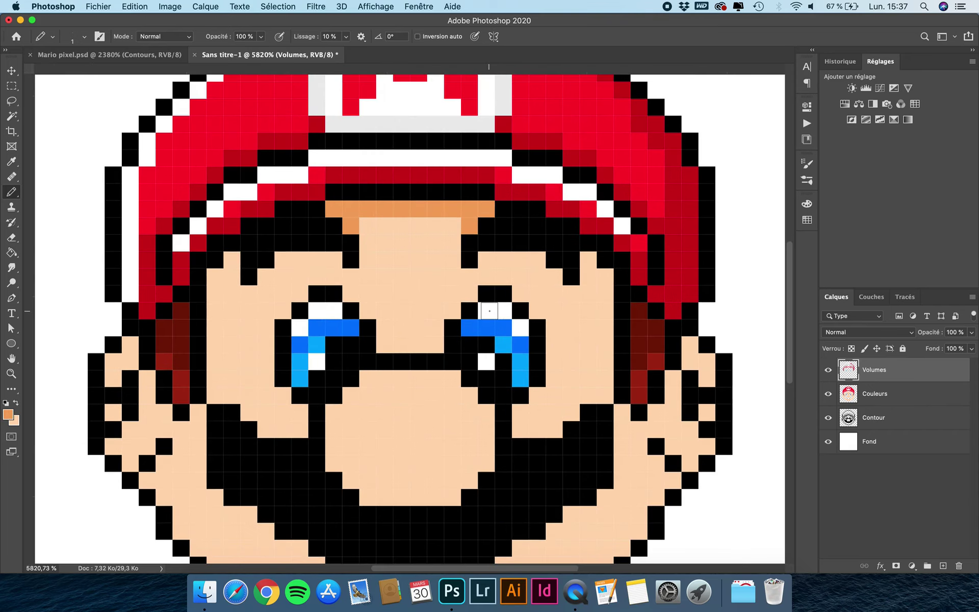
{"action": "left_click_drag", "start_coordinate": [483, 260], "coordinate": [532, 262]}
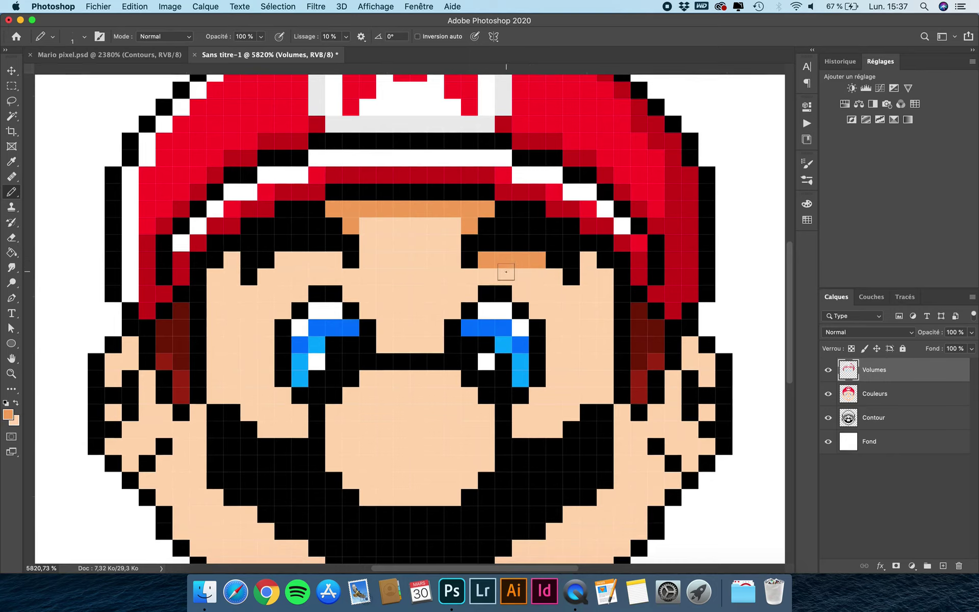
{"action": "left_click", "coordinate": [490, 276]}
{"action": "mouse_move", "coordinate": [477, 276]}
{"action": "left_mouse_down"}
{"action": "mouse_move", "coordinate": [549, 281]}
{"action": "mouse_move", "coordinate": [553, 295]}
{"action": "mouse_move", "coordinate": [578, 304]}
{"action": "mouse_move", "coordinate": [589, 295]}
{"action": "mouse_move", "coordinate": [589, 268]}
{"action": "mouse_move", "coordinate": [599, 282]}
{"action": "mouse_move", "coordinate": [582, 336]}
{"action": "mouse_move", "coordinate": [526, 288]}
{"action": "mouse_move", "coordinate": [554, 318]}
{"action": "mouse_move", "coordinate": [557, 354]}
{"action": "mouse_move", "coordinate": [580, 382]}
{"action": "mouse_move", "coordinate": [592, 340]}
{"action": "mouse_move", "coordinate": [585, 335]}
{"action": "mouse_move", "coordinate": [577, 366]}
{"action": "mouse_move", "coordinate": [600, 346]}
{"action": "mouse_move", "coordinate": [596, 388]}
{"action": "mouse_move", "coordinate": [557, 389]}
{"action": "mouse_move", "coordinate": [597, 393]}
{"action": "mouse_move", "coordinate": [544, 393]}
{"action": "mouse_move", "coordinate": [599, 393]}
{"action": "mouse_move", "coordinate": [563, 405]}
{"action": "mouse_move", "coordinate": [567, 413]}
{"action": "mouse_move", "coordinate": [527, 414]}
{"action": "mouse_move", "coordinate": [555, 427]}
{"action": "left_mouse_up"}
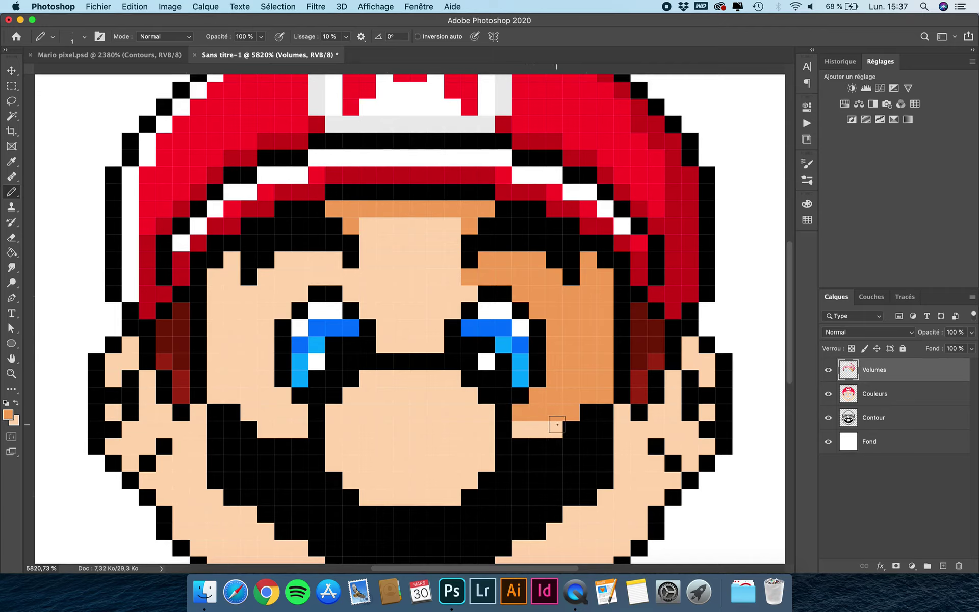
{"action": "left_click", "coordinate": [536, 425]}
{"action": "left_click", "coordinate": [525, 427]}
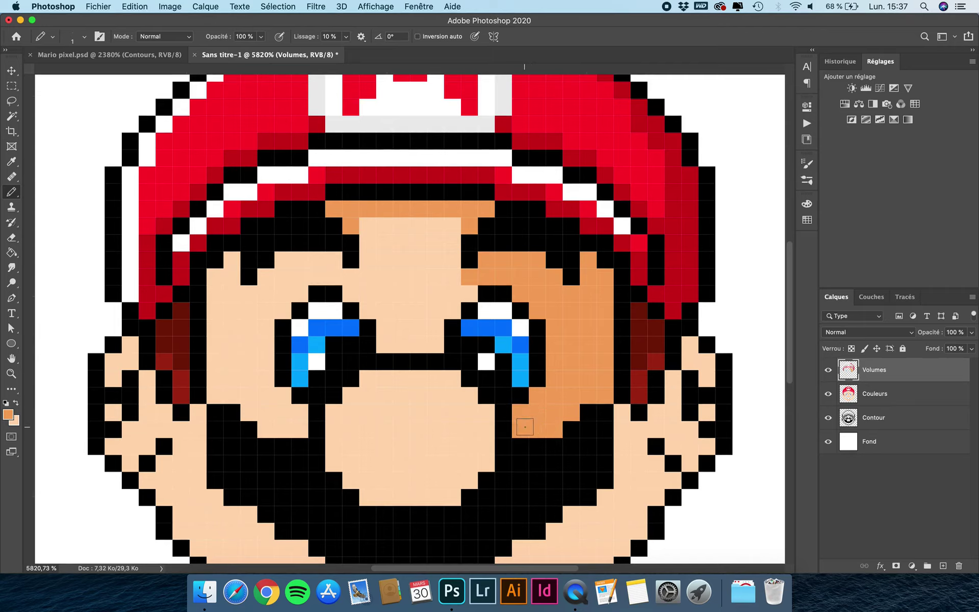
Undo the last pencil strokes of the right cheek's shadow and redo them
{"action": "key", "text": "super+z"}
{"action": "key", "text": "super+z"}
{"action": "key", "text": "super+z"}
{"action": "key", "text": "super+z"}
{"action": "key", "text": "super+z"}
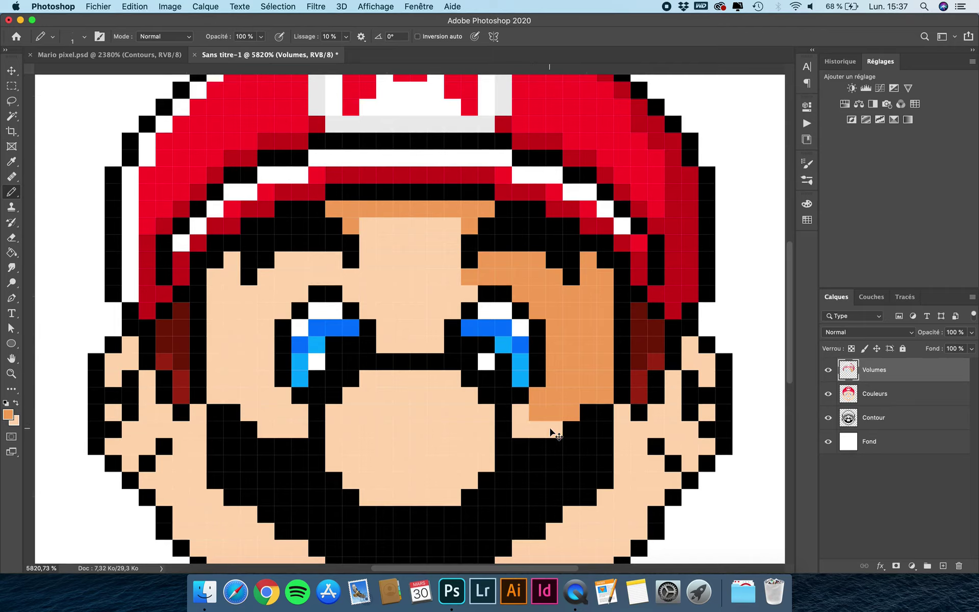
{"action": "key", "text": "super+shift+z"}
{"action": "key", "text": "super+shift+z"}
{"action": "key", "text": "super+shift+z"}
{"action": "key", "text": "super+shift+z"}
{"action": "key", "text": "super+shift+z"}
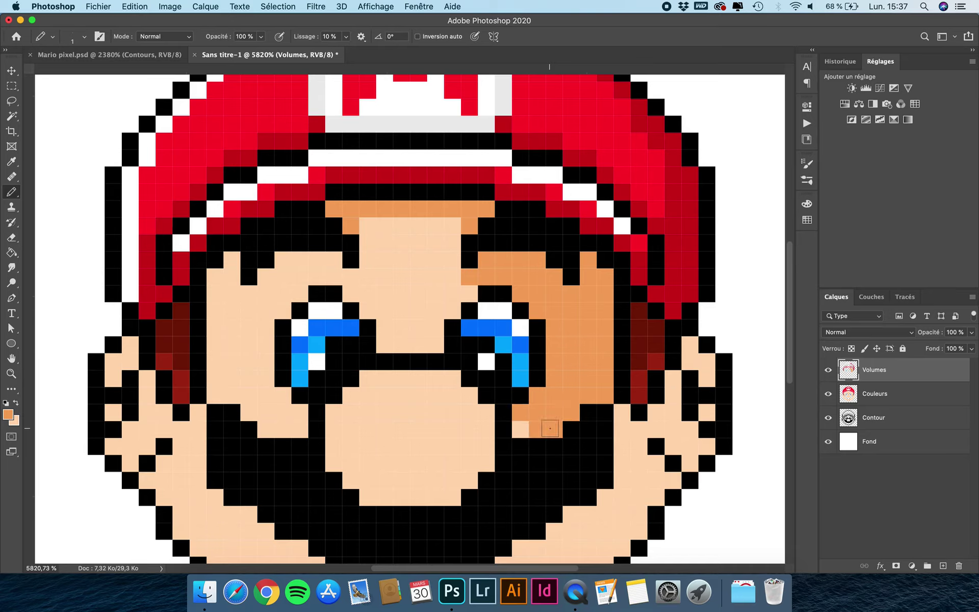
Extend the forehead shadow's second row inward by one orange pixel at each end
{"action": "key", "text": "super+minus"}
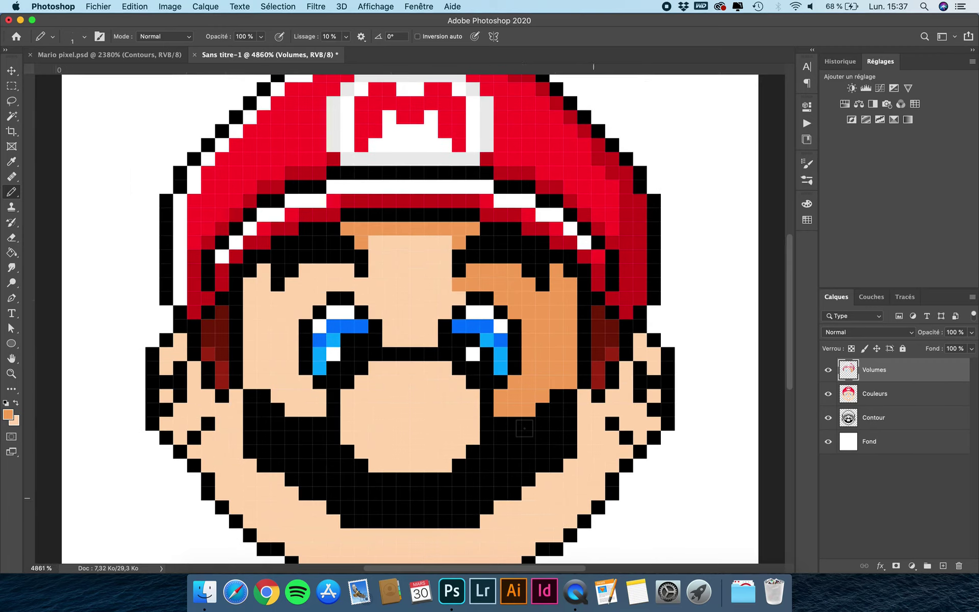
{"action": "key", "text": "super+plus"}
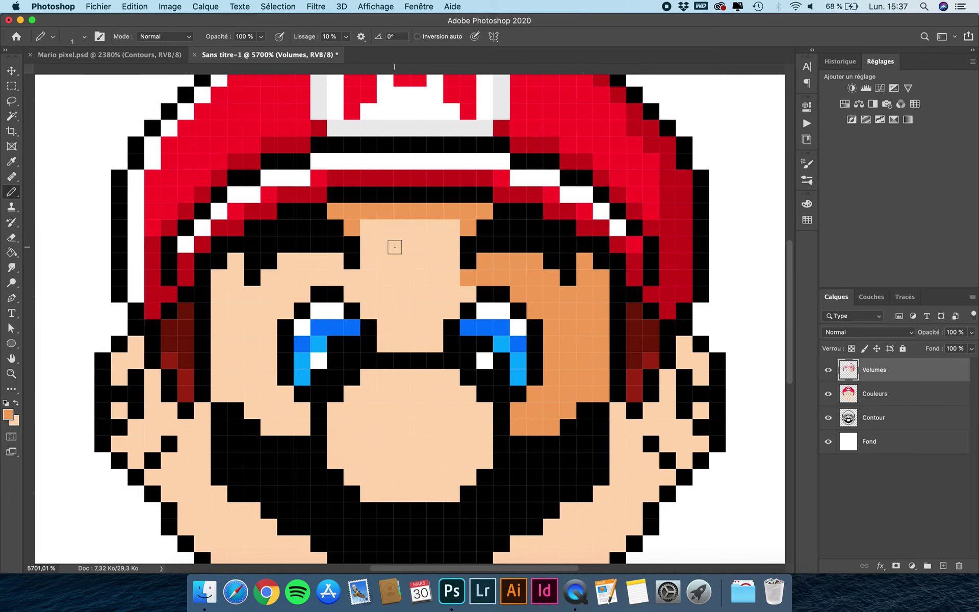
{"action": "left_click", "coordinate": [452, 227]}
{"action": "left_click", "coordinate": [368, 228]}
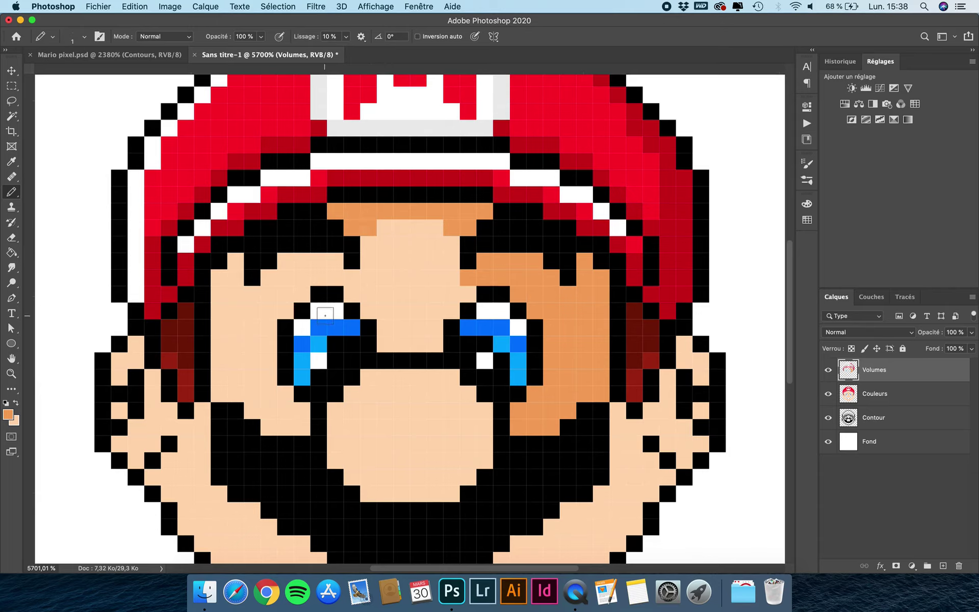
Pencil the orange shadow beneath the left eyebrow and down the left edge of the face to the moustache
{"action": "left_click", "coordinate": [352, 278]}
{"action": "mouse_move", "coordinate": [336, 264]}
{"action": "left_mouse_down"}
{"action": "mouse_move", "coordinate": [293, 263]}
{"action": "mouse_move", "coordinate": [268, 278]}
{"action": "left_mouse_up"}
{"action": "left_click", "coordinate": [253, 293]}
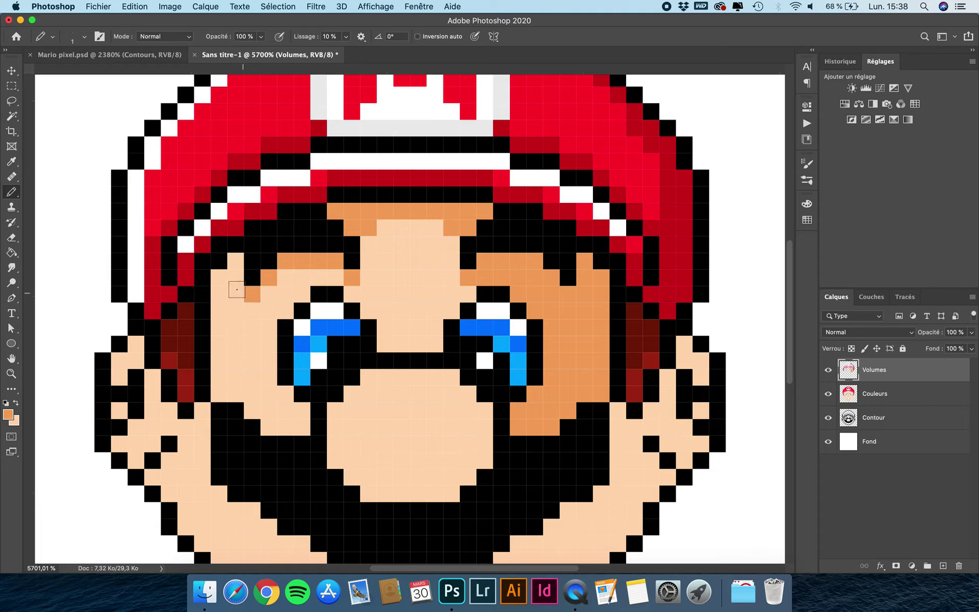
{"action": "left_click", "coordinate": [236, 261]}
{"action": "left_click_drag", "start_coordinate": [218, 278], "coordinate": [224, 382]}
{"action": "left_click", "coordinate": [224, 393]}
Pencil an orange shadow along the outer side of the left eye, curving beneath it towards the nose
{"action": "scroll", "coordinate": [225, 394], "scroll_direction": "down", "scroll_amount": 3}
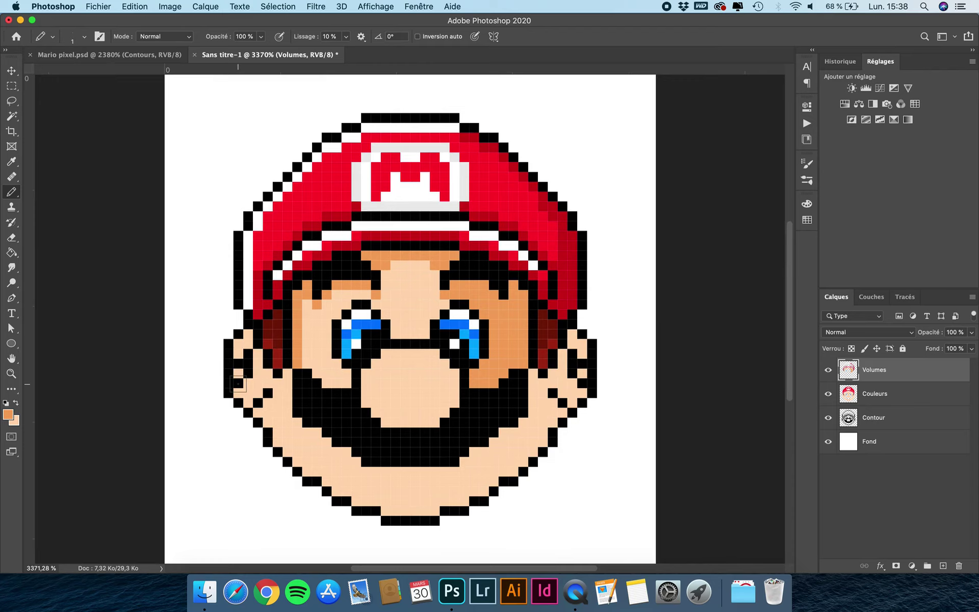
{"action": "scroll", "coordinate": [352, 316], "scroll_direction": "up", "scroll_amount": 1}
{"action": "left_click", "coordinate": [332, 304]}
{"action": "left_click", "coordinate": [319, 313]}
{"action": "left_click_drag", "start_coordinate": [317, 314], "coordinate": [306, 367]}
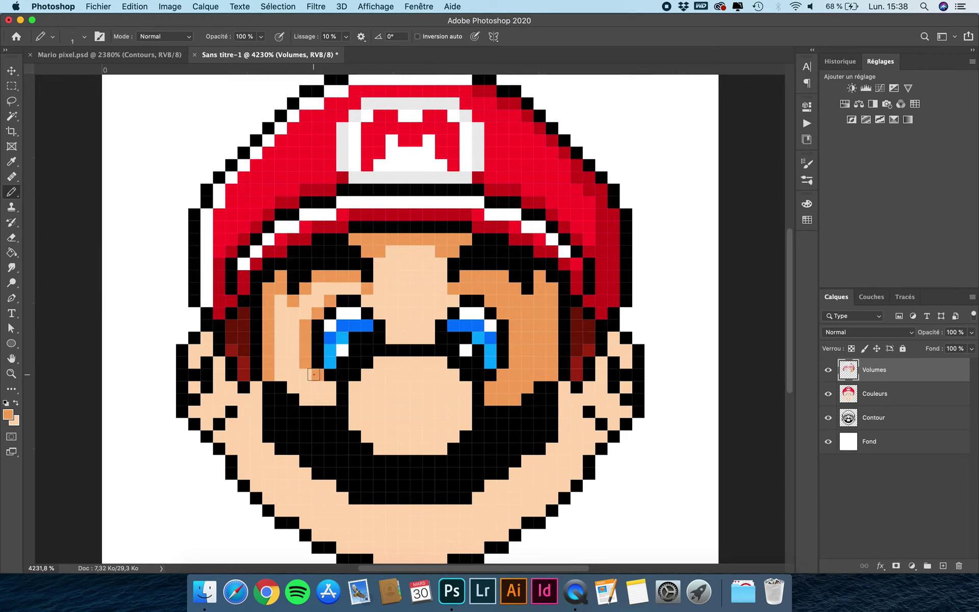
{"action": "left_click", "coordinate": [314, 374]}
{"action": "left_click", "coordinate": [329, 387]}
{"action": "scroll", "coordinate": [342, 292], "scroll_direction": "down", "scroll_amount": 6}
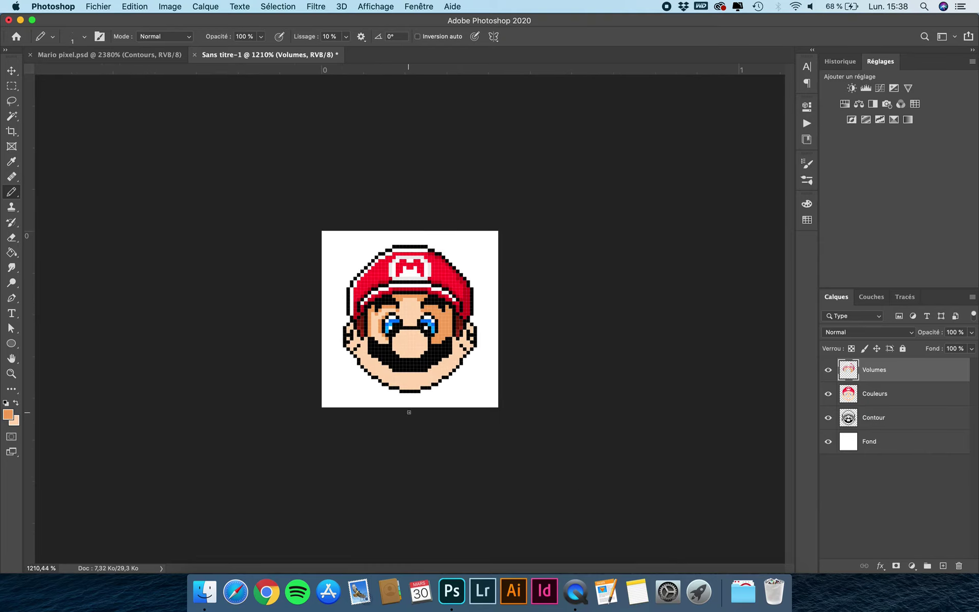
{"action": "scroll", "coordinate": [410, 319], "scroll_direction": "up", "scroll_amount": 5}
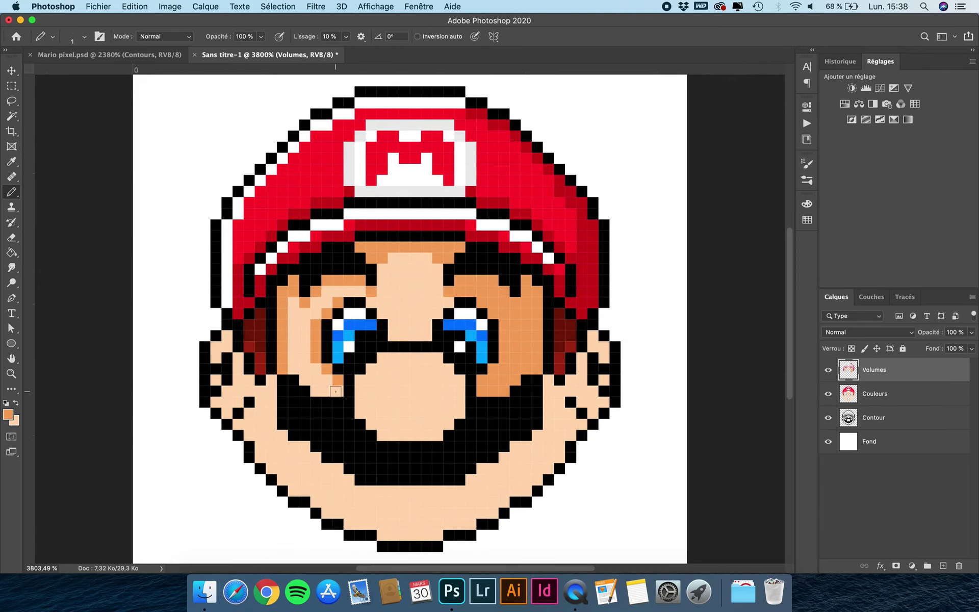
Pencil an orange shadow along the nose's lower right edge and trim its inner edge with the sampled light skin colour
{"action": "mouse_move", "coordinate": [456, 386]}
{"action": "left_mouse_down"}
{"action": "mouse_move", "coordinate": [390, 434]}
{"action": "mouse_move", "coordinate": [403, 434]}
{"action": "mouse_move", "coordinate": [382, 435]}
{"action": "mouse_move", "coordinate": [423, 435]}
{"action": "mouse_move", "coordinate": [457, 406]}
{"action": "left_mouse_up"}
{"action": "left_click", "coordinate": [410, 386], "text": "alt"}
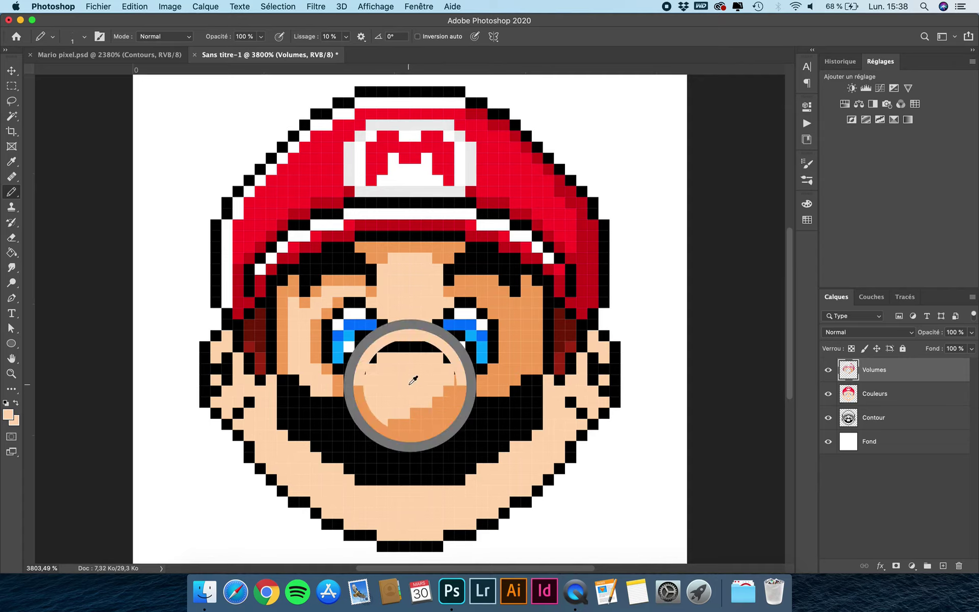
{"action": "mouse_move", "coordinate": [432, 393]}
{"action": "left_mouse_down"}
{"action": "mouse_move", "coordinate": [429, 410]}
{"action": "mouse_move", "coordinate": [392, 420]}
{"action": "left_mouse_up"}
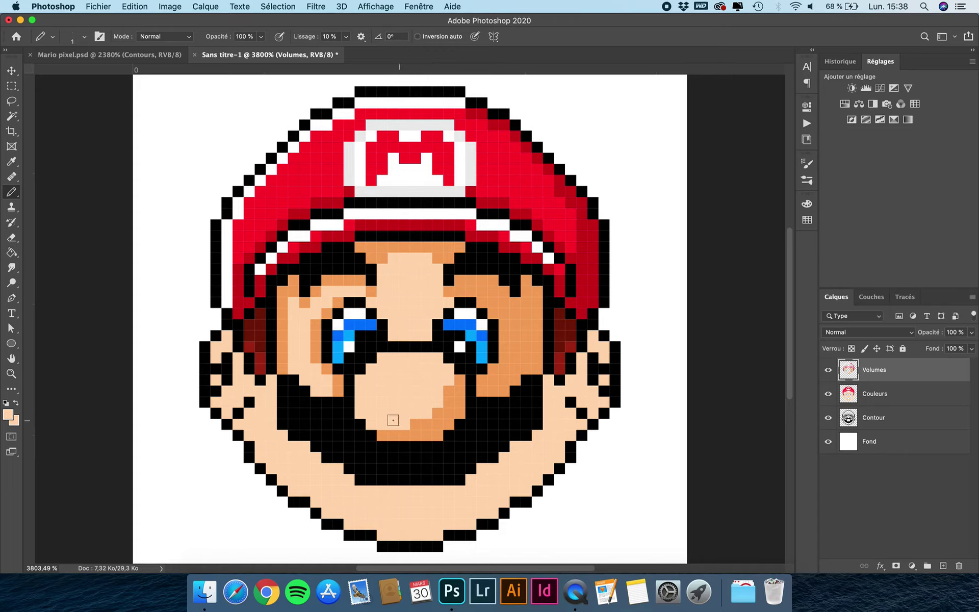
{"action": "scroll", "coordinate": [347, 396], "scroll_direction": "down", "scroll_amount": 3}
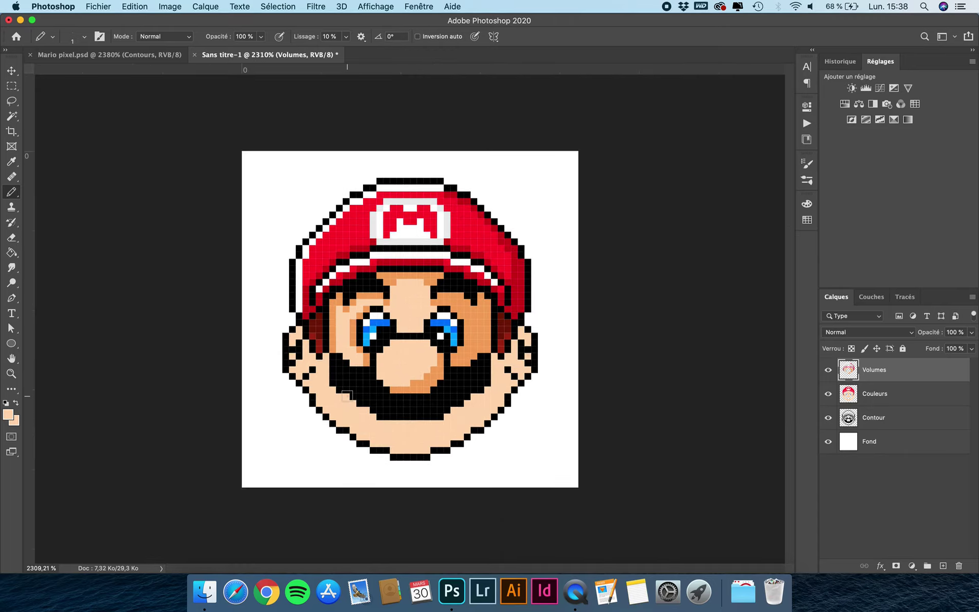
{"action": "scroll", "coordinate": [387, 407], "scroll_direction": "down", "scroll_amount": 3}
{"action": "scroll", "coordinate": [387, 407], "scroll_direction": "up", "scroll_amount": 5}
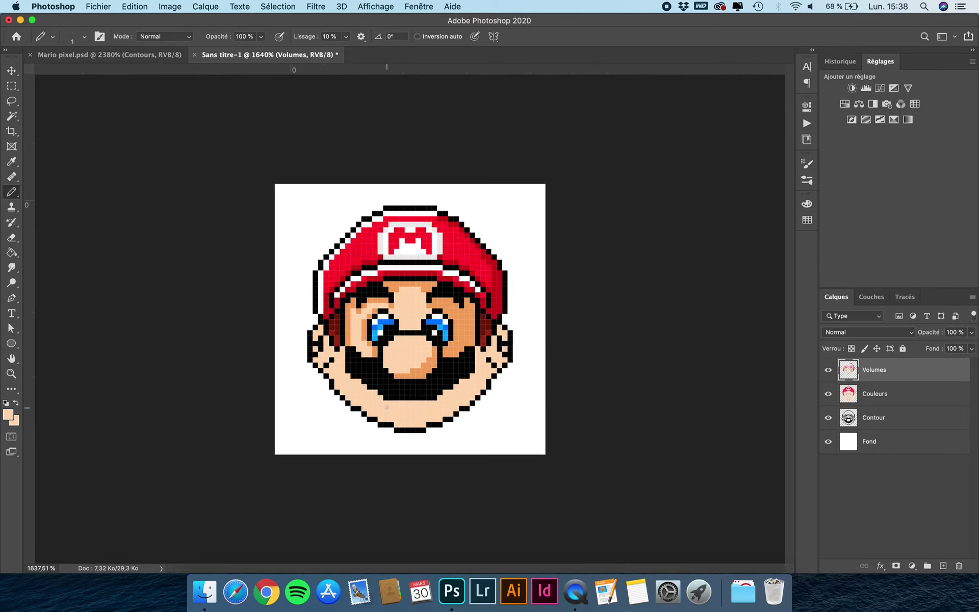
Pencil an orange shadow, sampled from the face, beneath the moustache, across the chin and over the lower right jaw
{"action": "scroll", "coordinate": [388, 408], "scroll_direction": "up", "scroll_amount": 2}
{"action": "left_click", "coordinate": [510, 383], "text": "alt"}
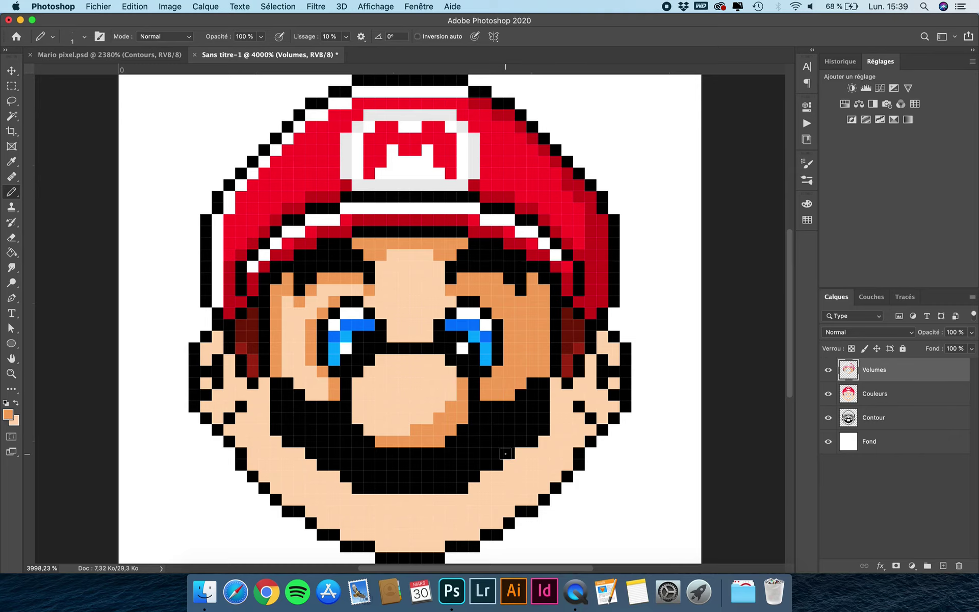
{"action": "scroll", "coordinate": [452, 469], "scroll_direction": "down", "scroll_amount": 3}
{"action": "scroll", "coordinate": [452, 469], "scroll_direction": "left", "scroll_amount": 1}
{"action": "mouse_move", "coordinate": [368, 461]}
{"action": "left_mouse_down"}
{"action": "mouse_move", "coordinate": [475, 468]}
{"action": "mouse_move", "coordinate": [445, 506]}
{"action": "mouse_move", "coordinate": [396, 506]}
{"action": "mouse_move", "coordinate": [492, 499]}
{"action": "mouse_move", "coordinate": [461, 496]}
{"action": "mouse_move", "coordinate": [484, 482]}
{"action": "mouse_move", "coordinate": [474, 479]}
{"action": "mouse_move", "coordinate": [503, 444]}
{"action": "mouse_move", "coordinate": [489, 455]}
{"action": "mouse_move", "coordinate": [501, 447]}
{"action": "mouse_move", "coordinate": [506, 488]}
{"action": "mouse_move", "coordinate": [501, 468]}
{"action": "mouse_move", "coordinate": [498, 482]}
{"action": "mouse_move", "coordinate": [521, 427]}
{"action": "mouse_move", "coordinate": [529, 450]}
{"action": "mouse_move", "coordinate": [534, 410]}
{"action": "mouse_move", "coordinate": [539, 461]}
{"action": "left_mouse_up"}
{"action": "left_click_drag", "start_coordinate": [542, 411], "coordinate": [543, 416]}
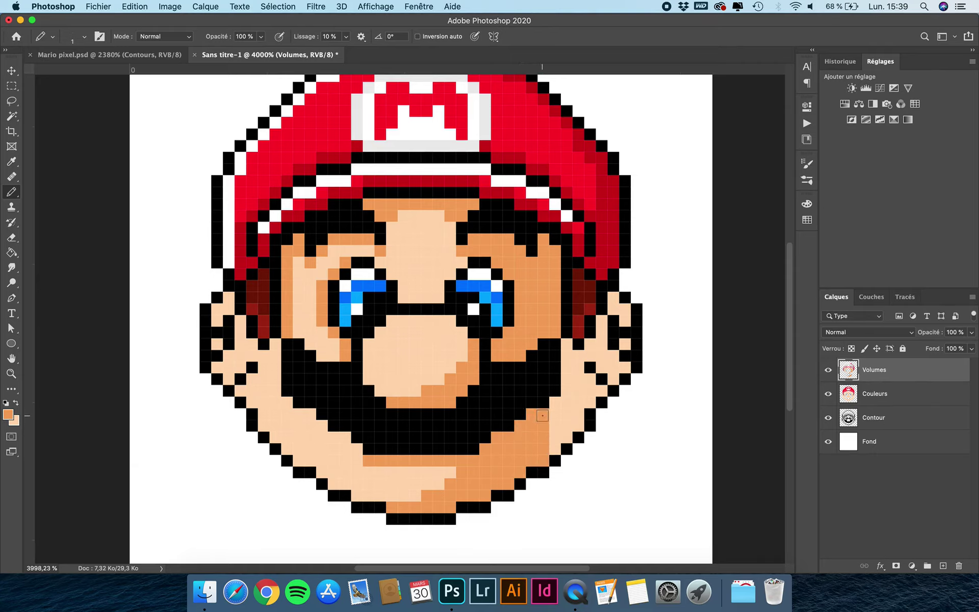
Fill the remaining right jaw, cheek edge and right ear with the orange shadow colour
{"action": "mouse_move", "coordinate": [554, 452]}
{"action": "left_mouse_down"}
{"action": "mouse_move", "coordinate": [556, 404]}
{"action": "mouse_move", "coordinate": [567, 437]}
{"action": "mouse_move", "coordinate": [568, 345]}
{"action": "left_mouse_up"}
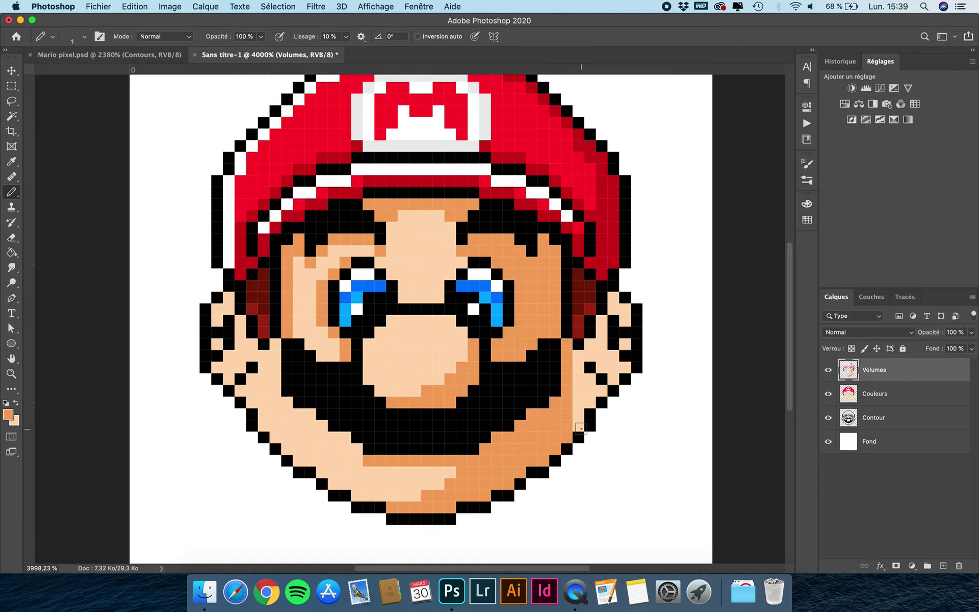
{"action": "left_click", "coordinate": [578, 359], "text": "shift"}
{"action": "left_click_drag", "start_coordinate": [587, 397], "coordinate": [589, 383]}
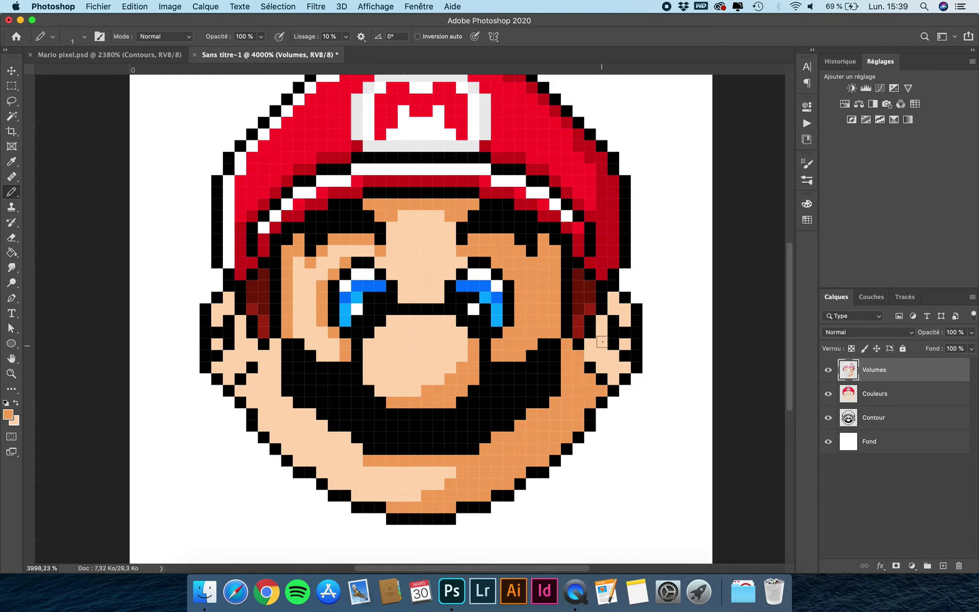
{"action": "left_click", "coordinate": [625, 342]}
{"action": "mouse_move", "coordinate": [625, 310]}
{"action": "left_mouse_down"}
{"action": "mouse_move", "coordinate": [625, 321]}
{"action": "mouse_move", "coordinate": [614, 298]}
{"action": "mouse_move", "coordinate": [602, 353]}
{"action": "mouse_move", "coordinate": [594, 347]}
{"action": "mouse_move", "coordinate": [618, 366]}
{"action": "mouse_move", "coordinate": [613, 379]}
{"action": "left_mouse_up"}
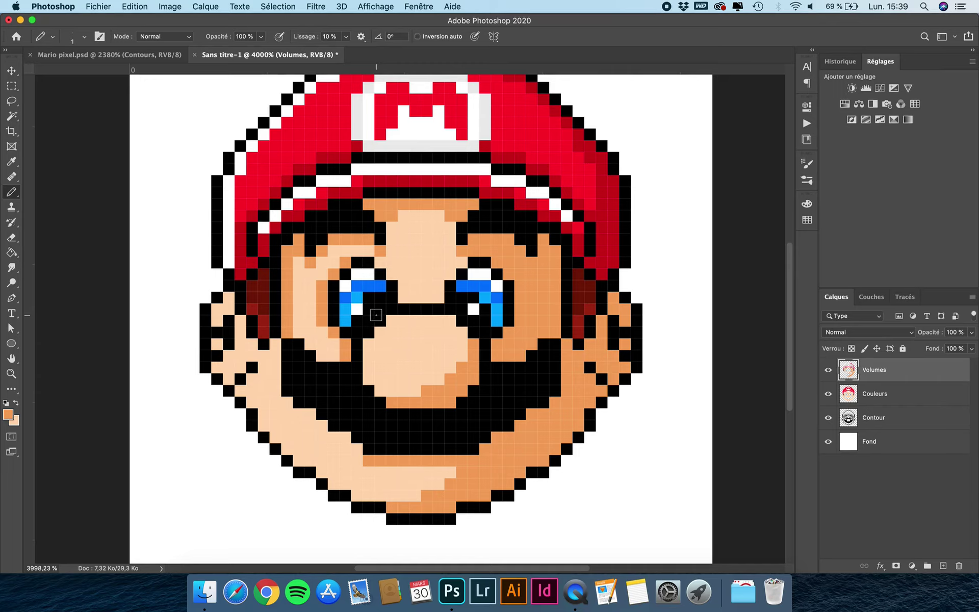
Pencil small orange shadows inside the left ear and beside the black mark at its base
{"action": "scroll", "coordinate": [321, 319], "scroll_direction": "down", "scroll_amount": 1}
{"action": "scroll", "coordinate": [322, 320], "scroll_direction": "left", "scroll_amount": 1}
{"action": "scroll", "coordinate": [322, 319], "scroll_direction": "left", "scroll_amount": 1}
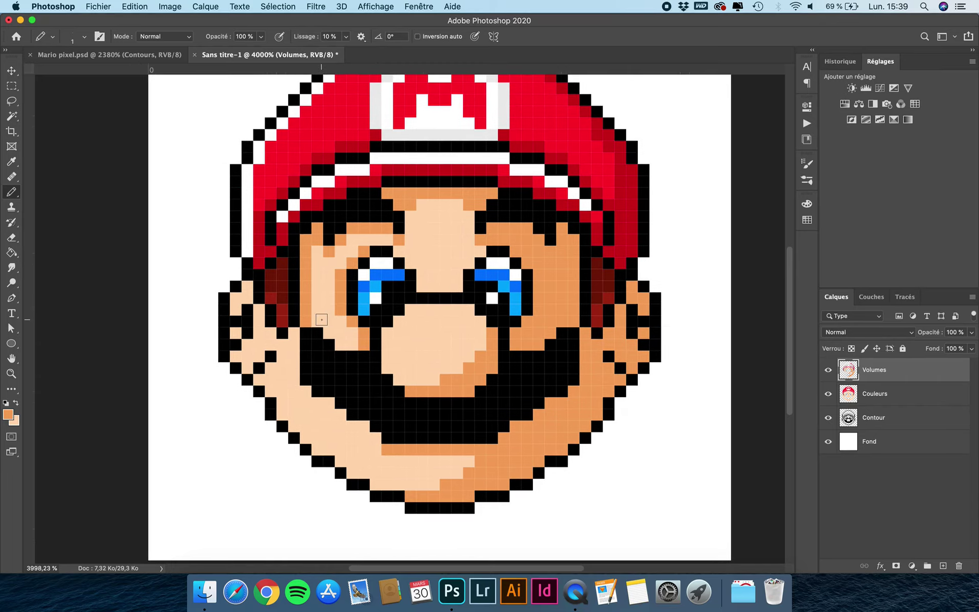
{"action": "left_click_drag", "start_coordinate": [258, 311], "coordinate": [259, 325]}
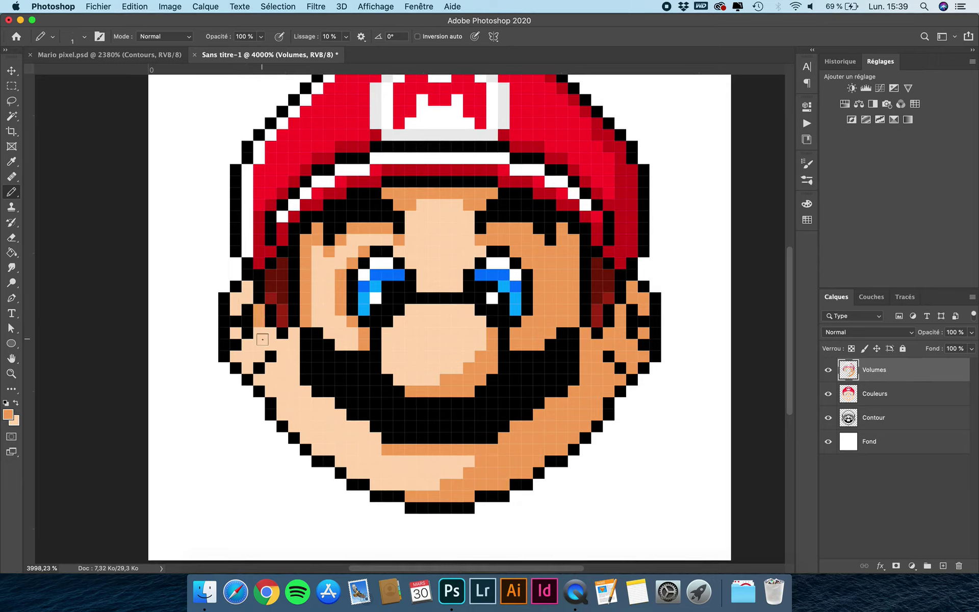
{"action": "left_click", "coordinate": [258, 355]}
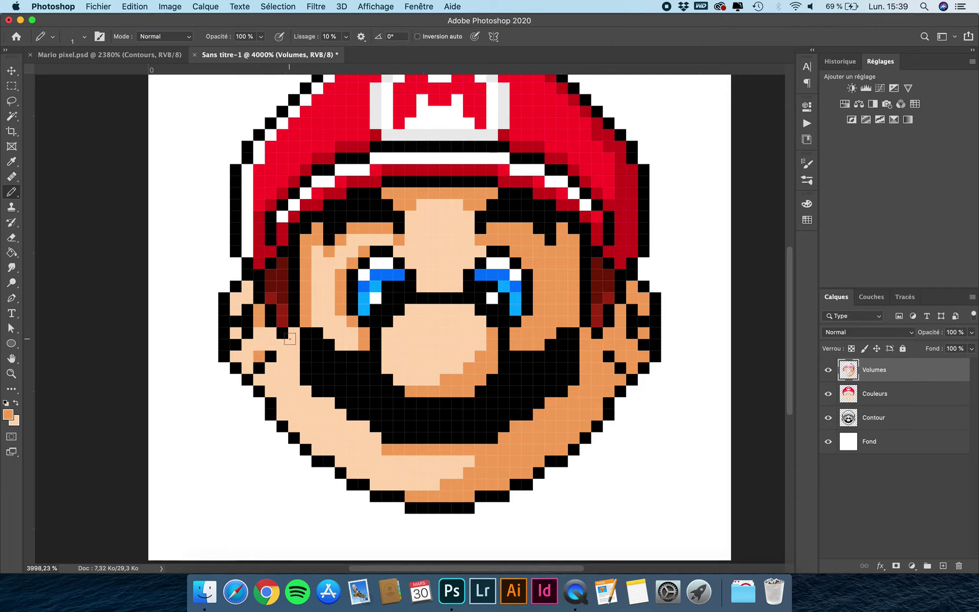
Pencil a stepped orange shadow from below the left sideburn along the moustache's outer left edge to the chin shadow
{"action": "mouse_move", "coordinate": [294, 332]}
{"action": "left_mouse_down"}
{"action": "mouse_move", "coordinate": [299, 392]}
{"action": "mouse_move", "coordinate": [374, 438]}
{"action": "left_mouse_up"}
{"action": "left_click", "coordinate": [293, 359]}
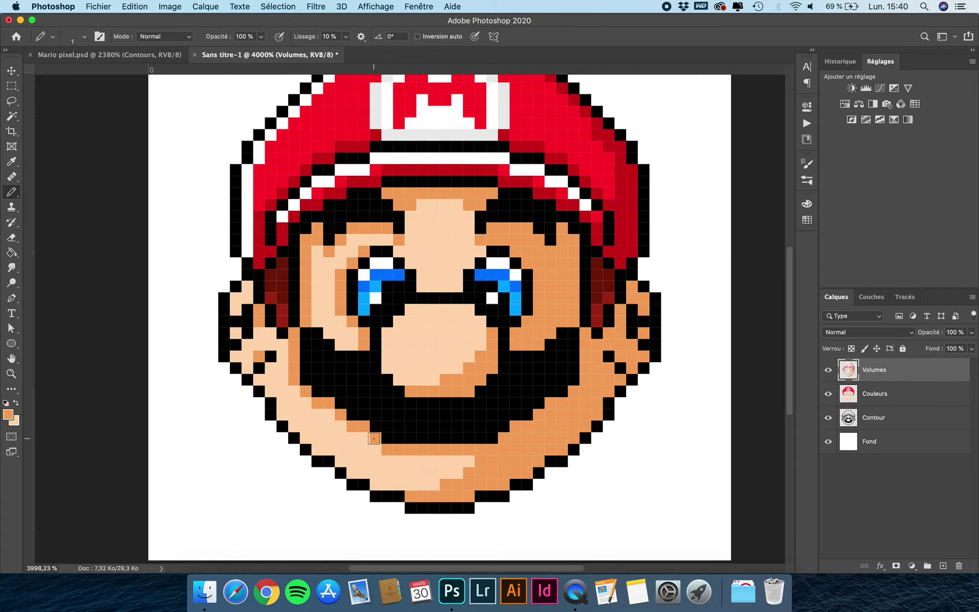
{"action": "scroll", "coordinate": [373, 439], "scroll_direction": "down", "scroll_amount": 10}
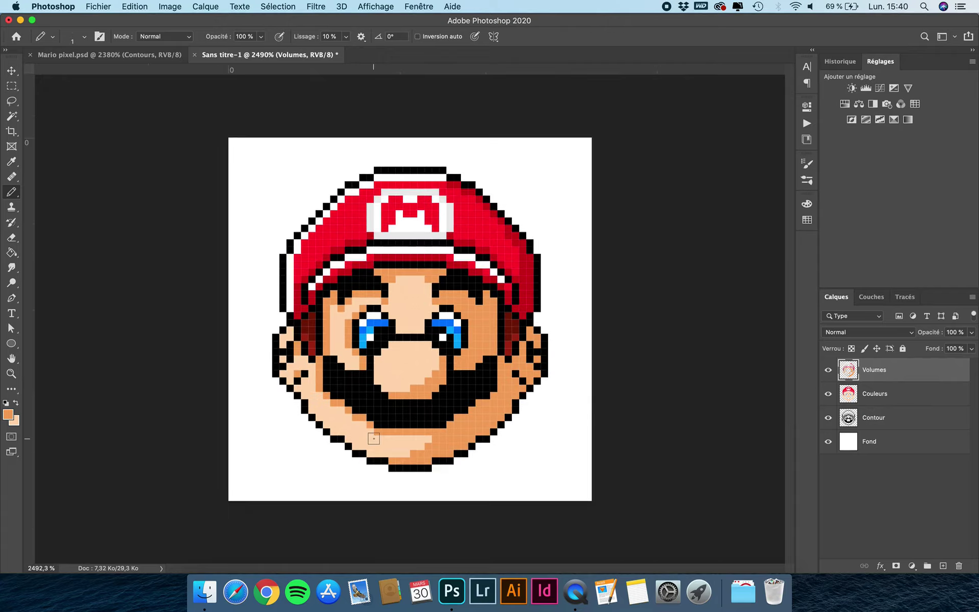
{"action": "scroll", "coordinate": [374, 439], "scroll_direction": "up", "scroll_amount": 8}
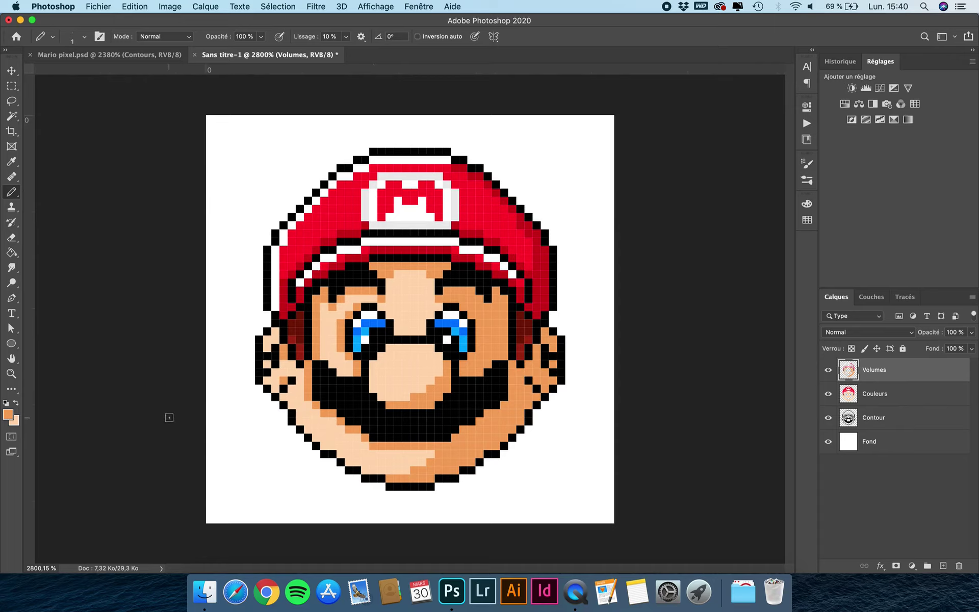
Set the foreground colour to white (ffffff) and pencil highlight pixels along the inside of the left ear's outer contour
{"action": "left_click", "coordinate": [9, 414]}
{"action": "left_click", "coordinate": [587, 265]}
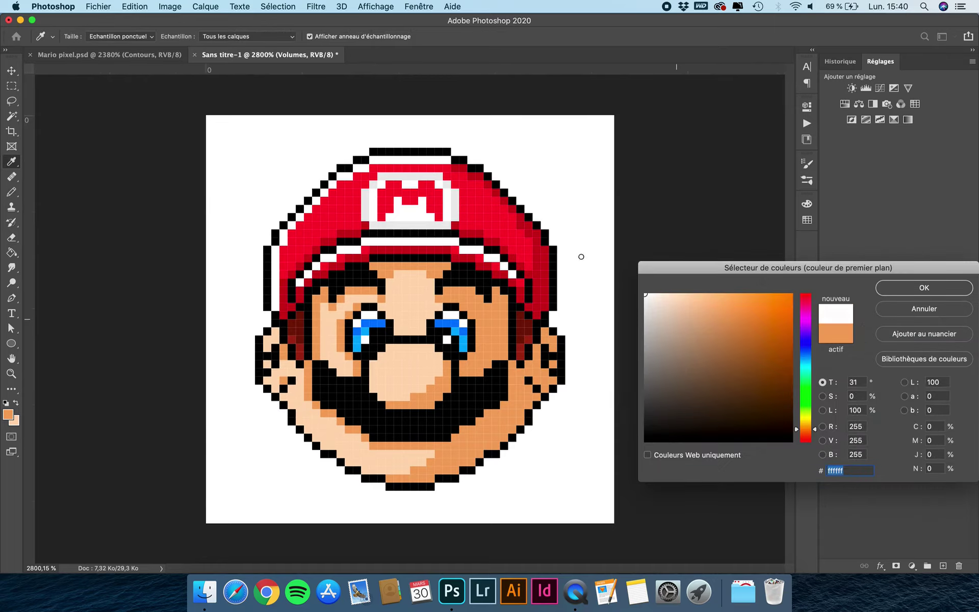
{"action": "key", "text": "Return"}
{"action": "scroll", "coordinate": [529, 306], "scroll_direction": "up", "scroll_amount": 3}
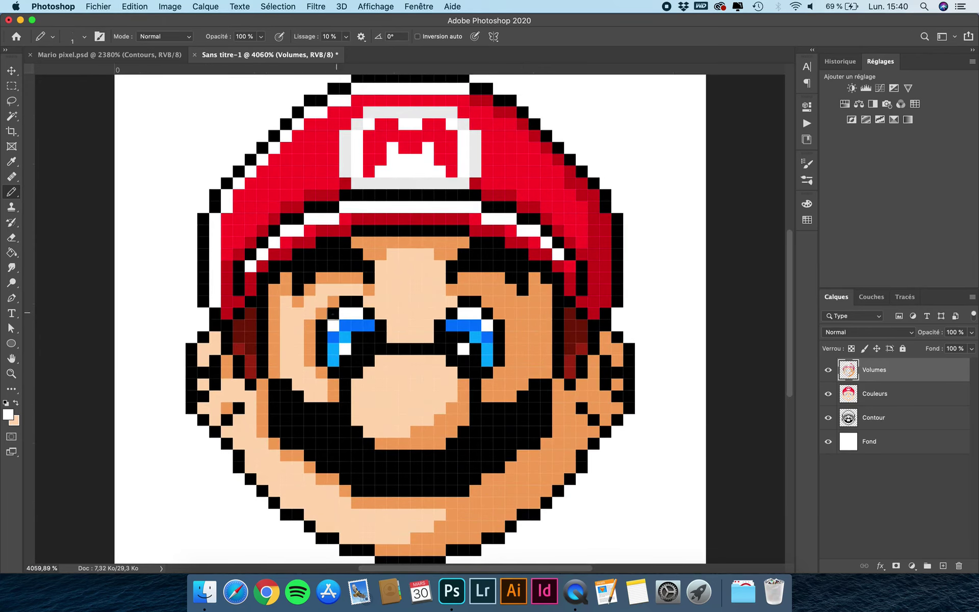
{"action": "left_click", "coordinate": [215, 337]}
{"action": "left_click", "coordinate": [214, 349]}
{"action": "left_click", "coordinate": [203, 357]}
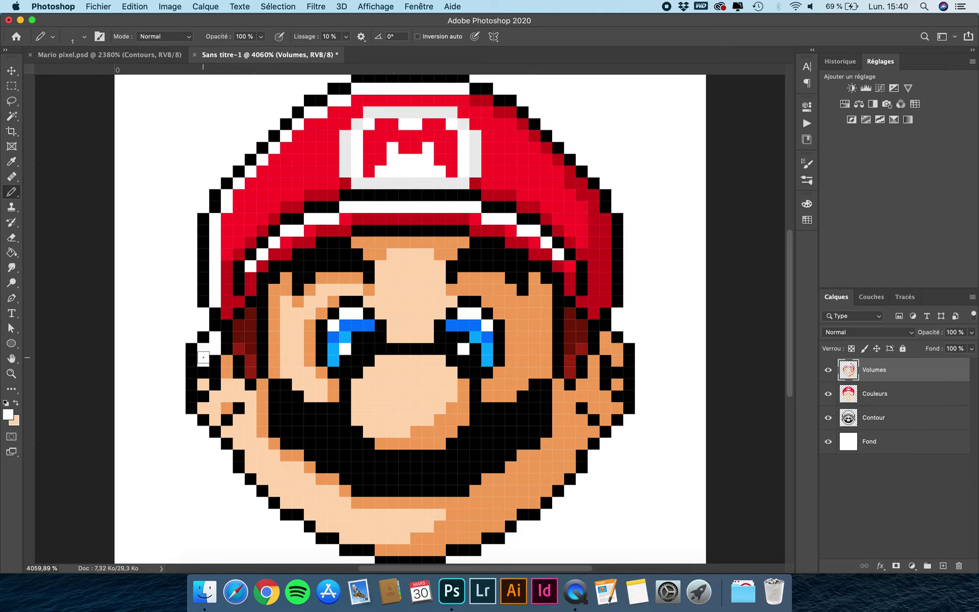
{"action": "left_click", "coordinate": [203, 386]}
{"action": "left_click", "coordinate": [202, 409]}
{"action": "left_click", "coordinate": [215, 423]}
{"action": "left_click", "coordinate": [227, 431]}
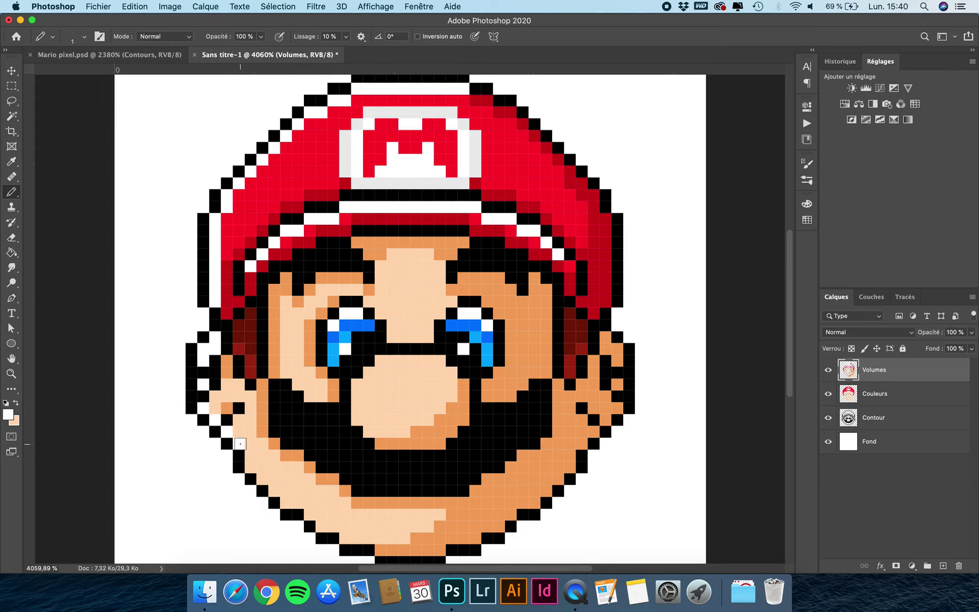
Pencil a stepped white highlight along the inside of the left jaw contour down to the chin
{"action": "left_click", "coordinate": [251, 456]}
{"action": "left_click", "coordinate": [251, 467]}
{"action": "left_click", "coordinate": [264, 480]}
{"action": "left_click", "coordinate": [273, 491]}
{"action": "left_click", "coordinate": [286, 503]}
{"action": "left_click", "coordinate": [298, 504]}
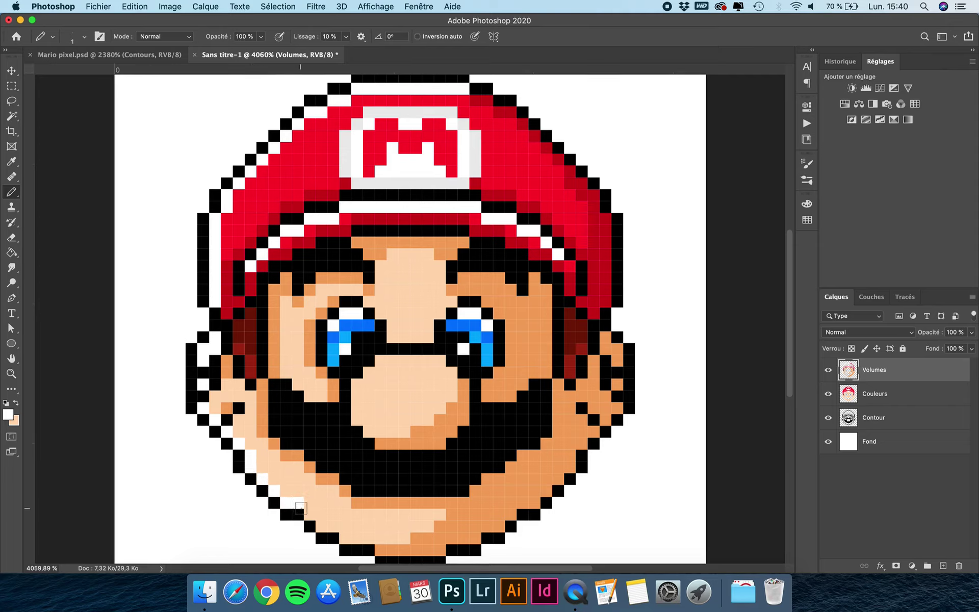
{"action": "left_click", "coordinate": [322, 526]}
{"action": "left_click", "coordinate": [334, 526]}
{"action": "left_click", "coordinate": [345, 538]}
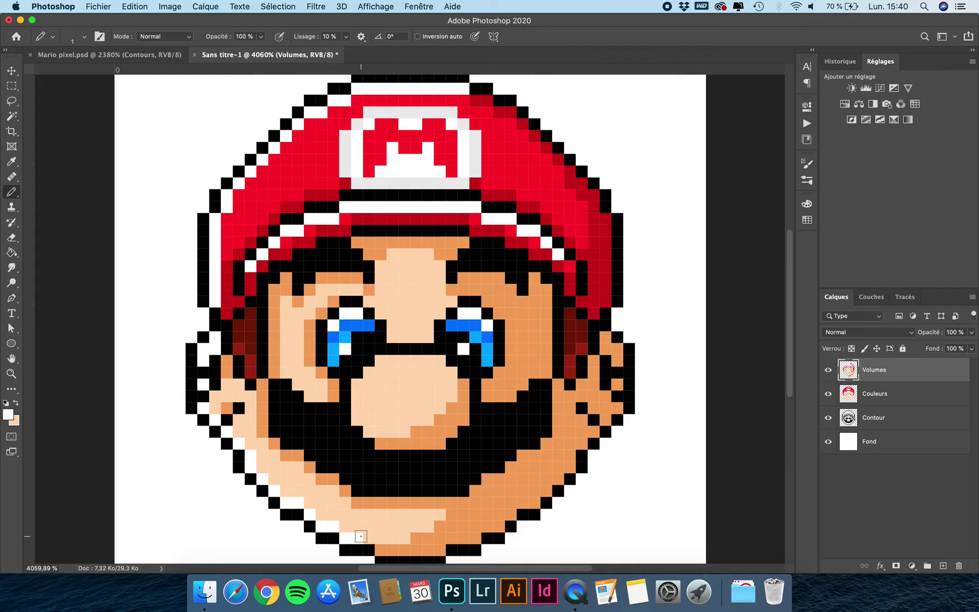
{"action": "left_click", "coordinate": [365, 536]}
Pencil a white highlight along the nose's top and upper left edge
{"action": "mouse_move", "coordinate": [440, 362]}
{"action": "left_mouse_down"}
{"action": "mouse_move", "coordinate": [386, 363]}
{"action": "mouse_move", "coordinate": [394, 372]}
{"action": "mouse_move", "coordinate": [368, 383]}
{"action": "mouse_move", "coordinate": [361, 417]}
{"action": "left_mouse_up"}
{"action": "left_click", "coordinate": [360, 396]}
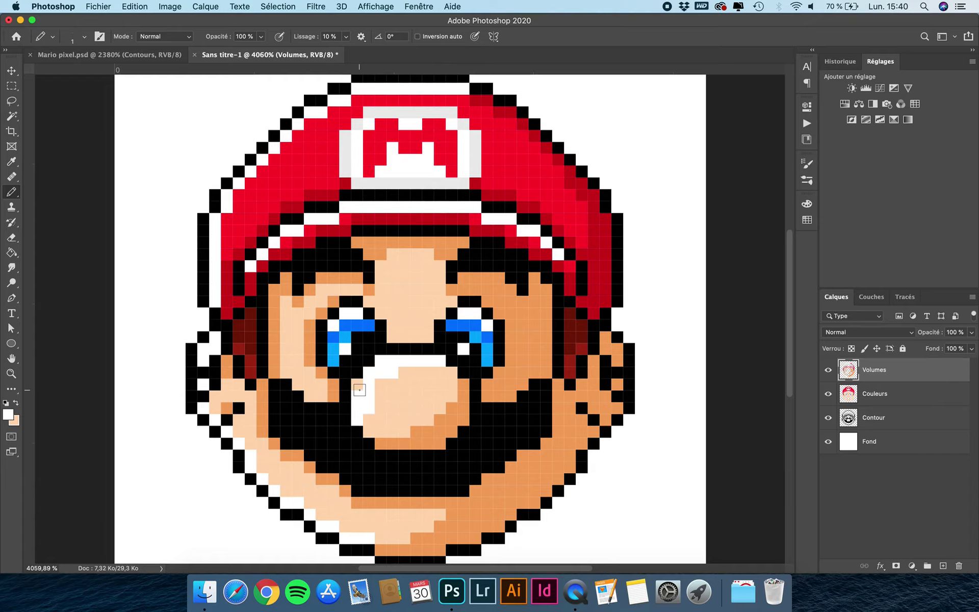
{"action": "left_click", "coordinate": [403, 374]}
{"action": "scroll", "coordinate": [345, 393], "scroll_direction": "down", "scroll_amount": 10}
{"action": "scroll", "coordinate": [346, 397], "scroll_direction": "up", "scroll_amount": 8}
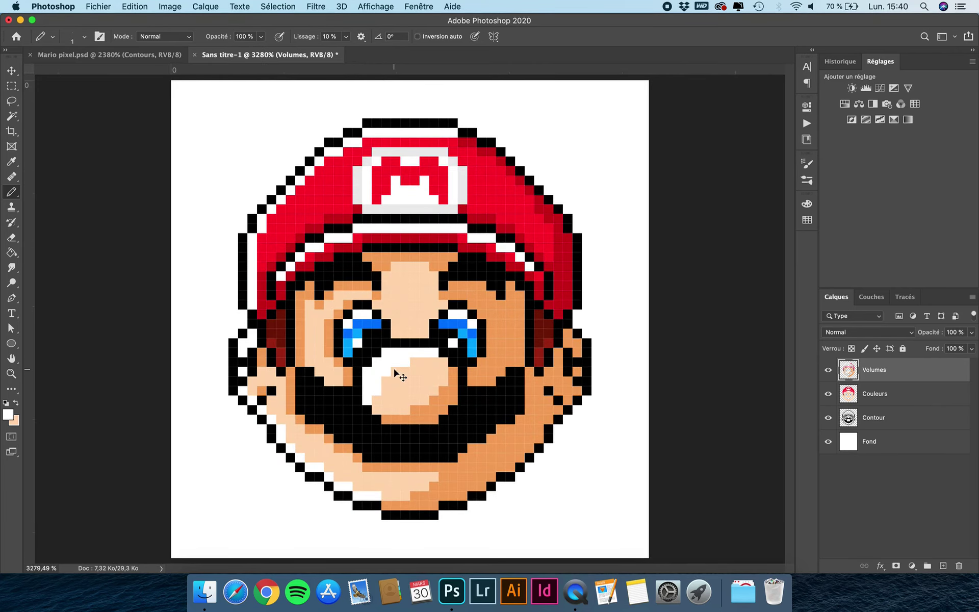
{"action": "scroll", "coordinate": [398, 376], "scroll_direction": "up", "scroll_amount": 3}
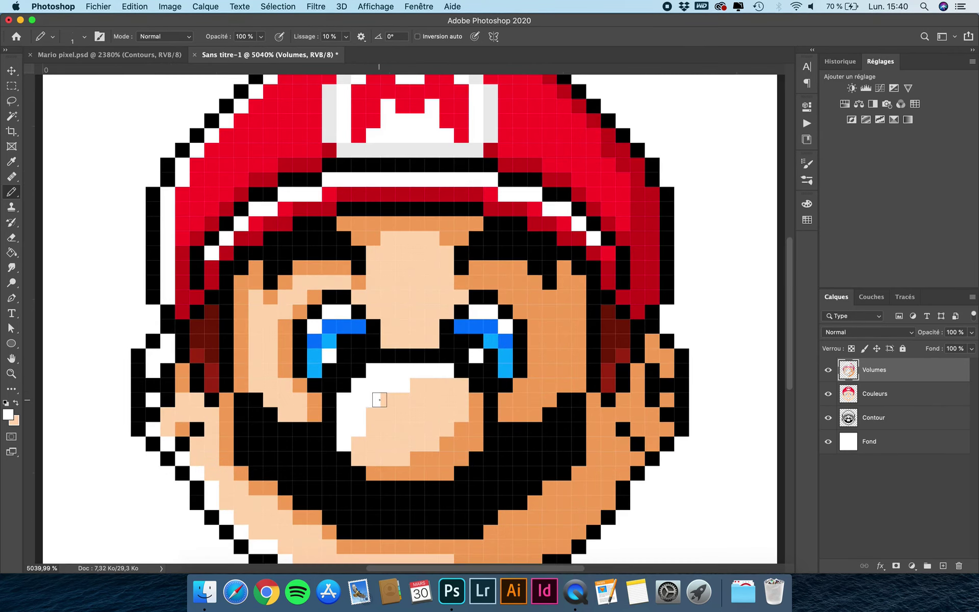
{"action": "scroll", "coordinate": [343, 400], "scroll_direction": "down", "scroll_amount": 3}
{"action": "scroll", "coordinate": [342, 400], "scroll_direction": "up", "scroll_amount": 3}
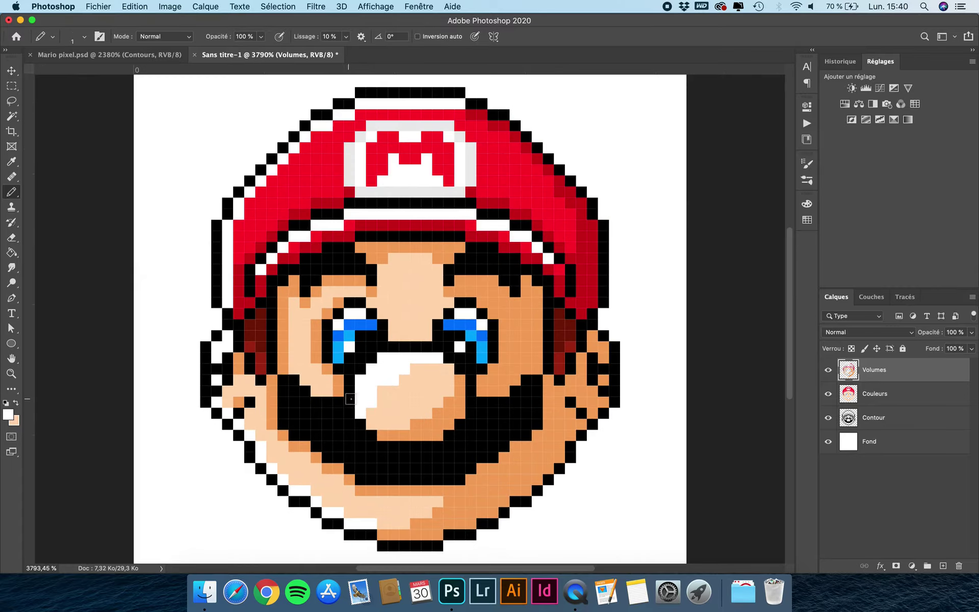
{"action": "scroll", "coordinate": [380, 394], "scroll_direction": "down", "scroll_amount": 5}
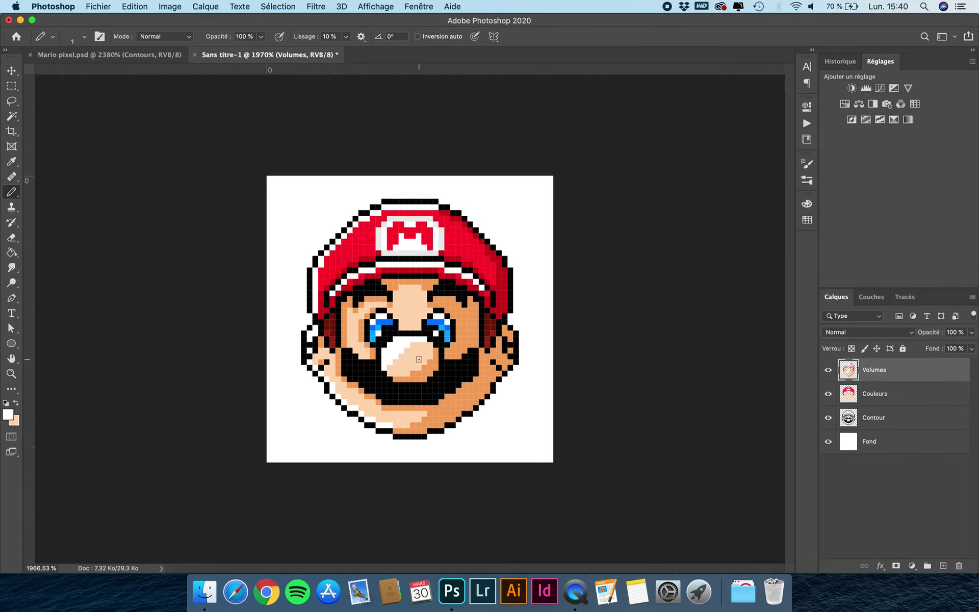
{"action": "scroll", "coordinate": [343, 440], "scroll_direction": "up", "scroll_amount": 5}
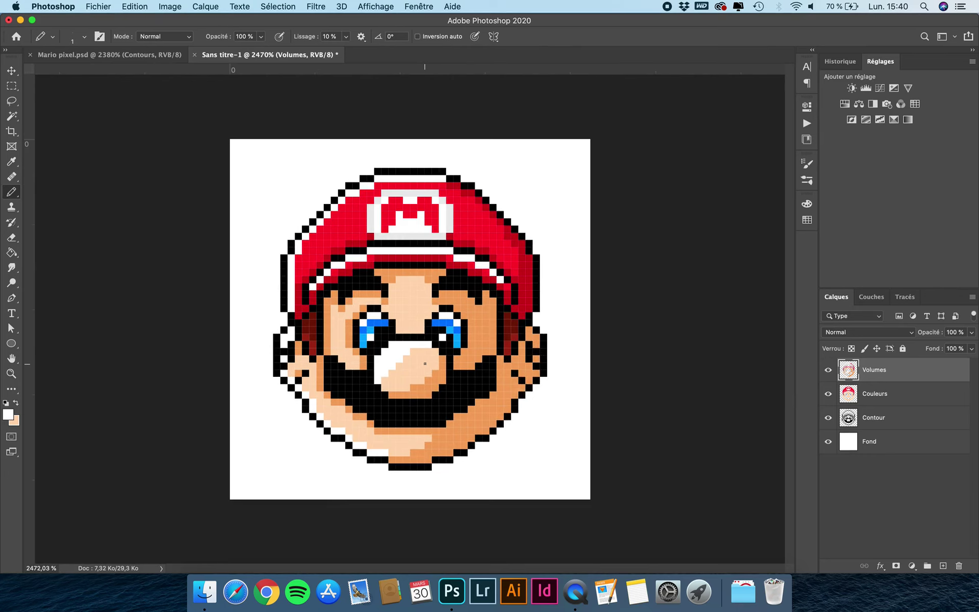
Thicken the nose highlight with white pixels so that its inner edge forms a stepped diagonal
{"action": "scroll", "coordinate": [342, 436], "scroll_direction": "up", "scroll_amount": 1}
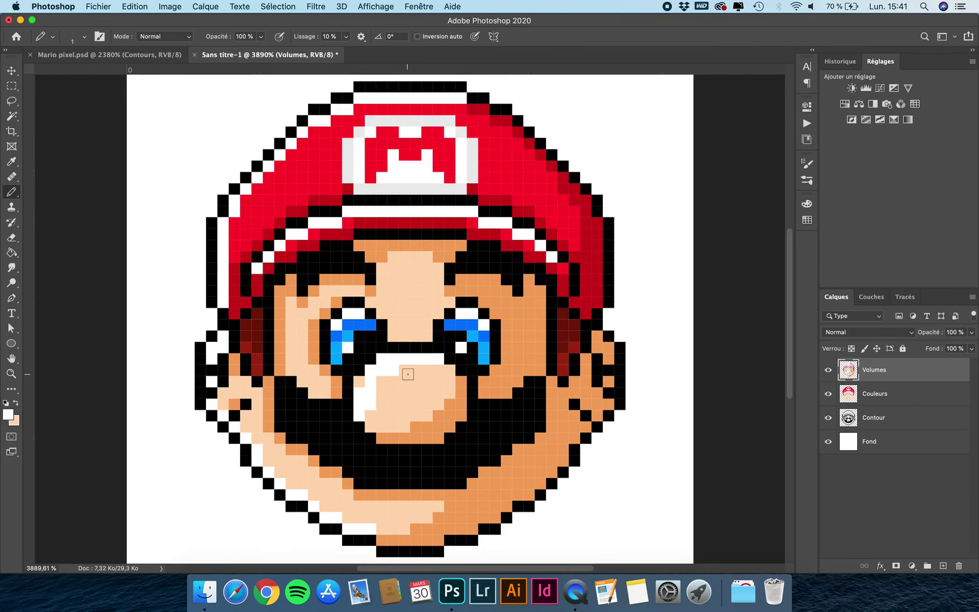
{"action": "left_click", "coordinate": [364, 380]}
{"action": "scroll", "coordinate": [383, 388], "scroll_direction": "down", "scroll_amount": 5}
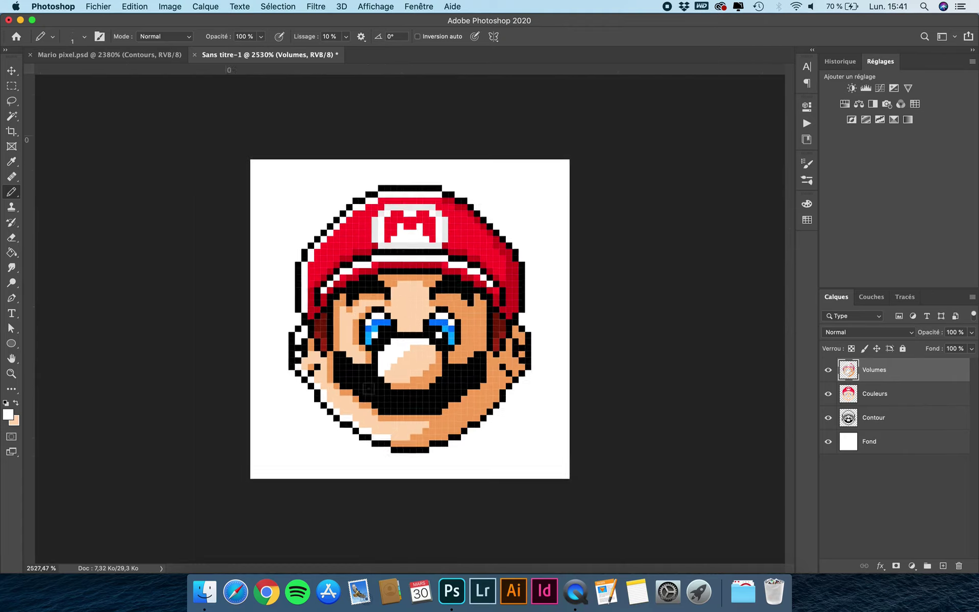
{"action": "scroll", "coordinate": [409, 352], "scroll_direction": "down", "scroll_amount": 1}
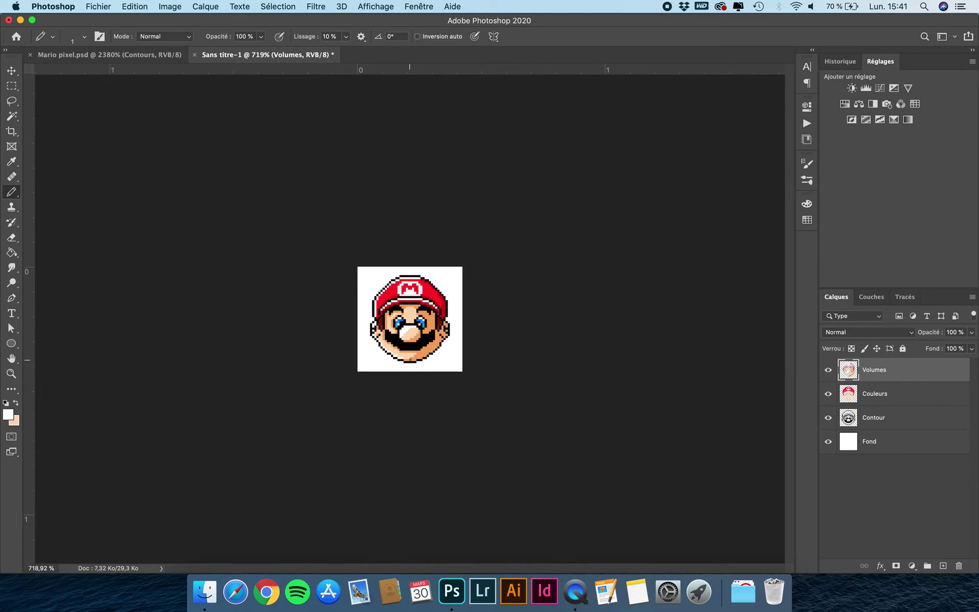
{"action": "scroll", "coordinate": [410, 360], "scroll_direction": "up", "scroll_amount": 2}
{"action": "scroll", "coordinate": [448, 333], "scroll_direction": "up", "scroll_amount": 3}
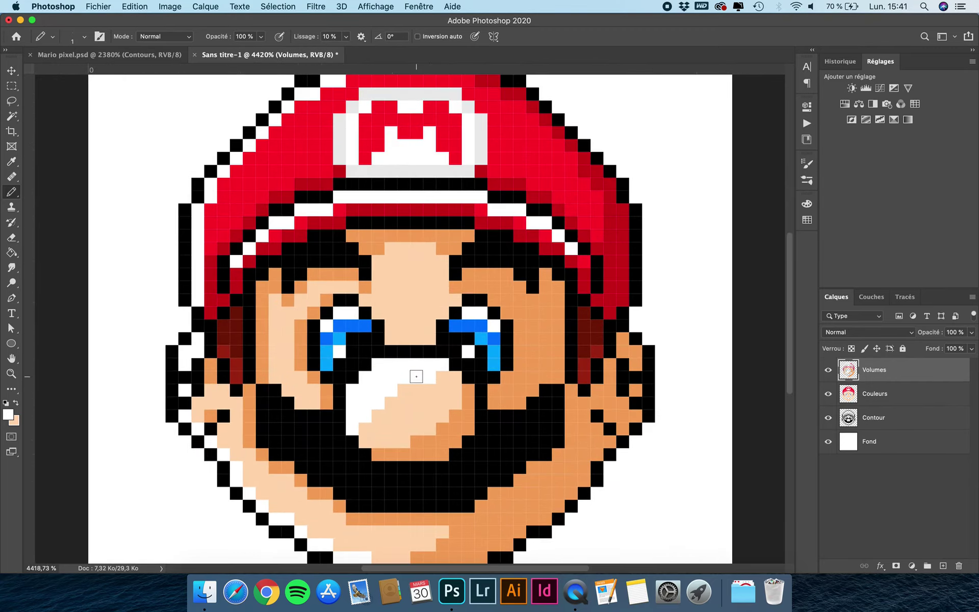
{"action": "scroll", "coordinate": [312, 373], "scroll_direction": "down", "scroll_amount": 4}
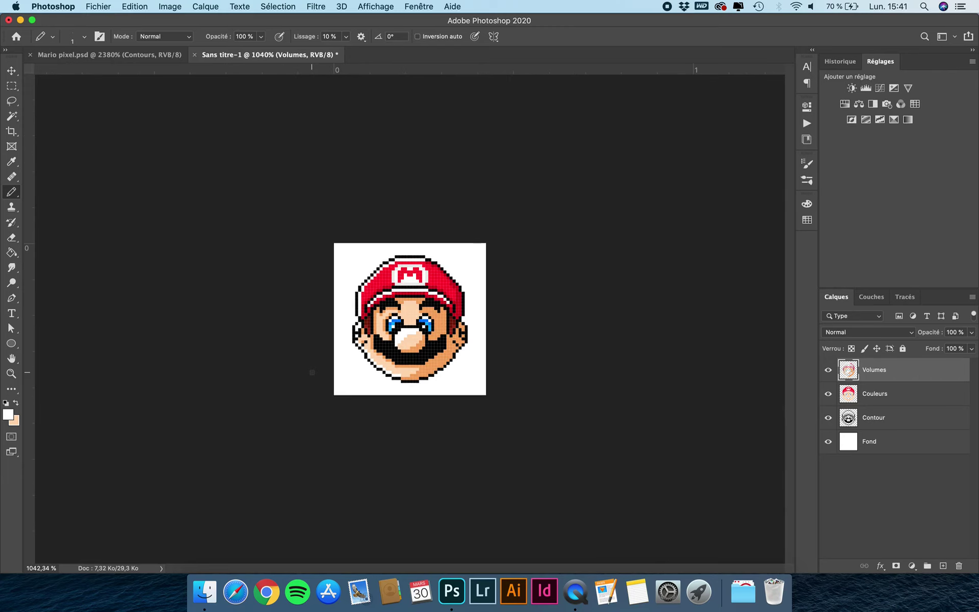
{"action": "scroll", "coordinate": [313, 372], "scroll_direction": "up", "scroll_amount": 3}
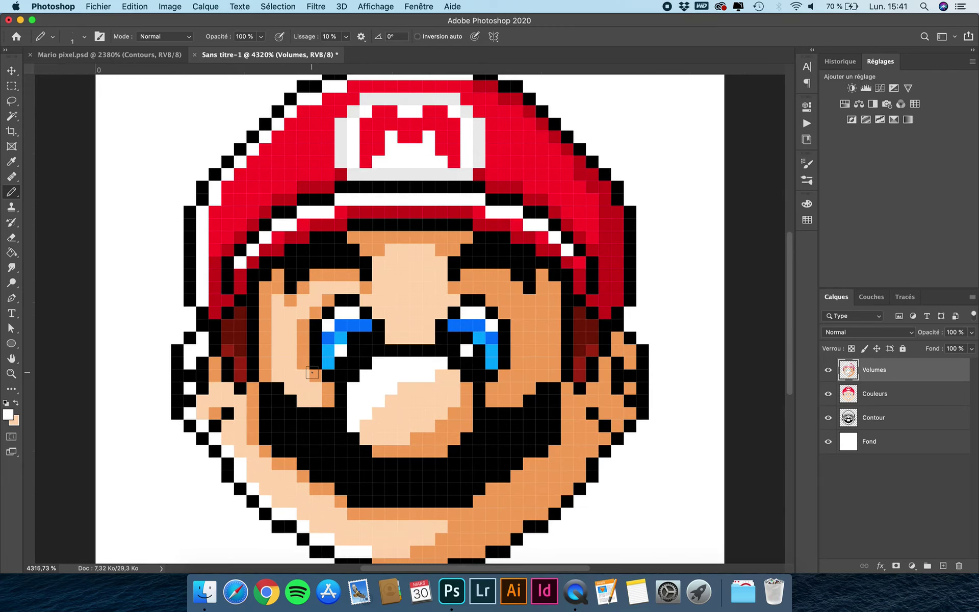
Pencil a white highlight down the left cheek, curving along the moustache's upper edge beneath the eye
{"action": "mouse_move", "coordinate": [278, 325]}
{"action": "left_mouse_down"}
{"action": "mouse_move", "coordinate": [283, 373]}
{"action": "mouse_move", "coordinate": [301, 385]}
{"action": "left_mouse_up"}
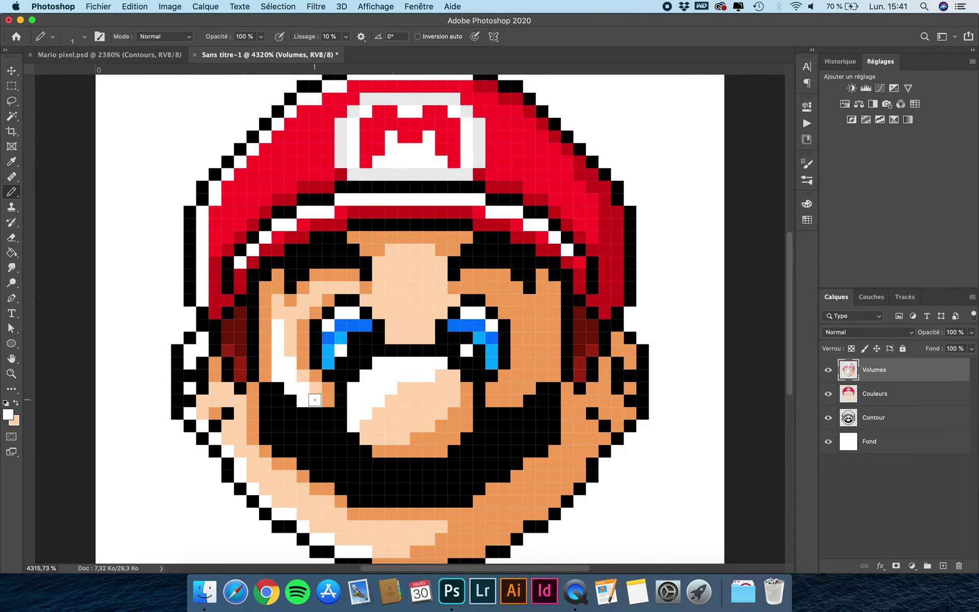
{"action": "scroll", "coordinate": [315, 400], "scroll_direction": "down", "scroll_amount": 2}
{"action": "scroll", "coordinate": [315, 400], "scroll_direction": "down", "scroll_amount": 1}
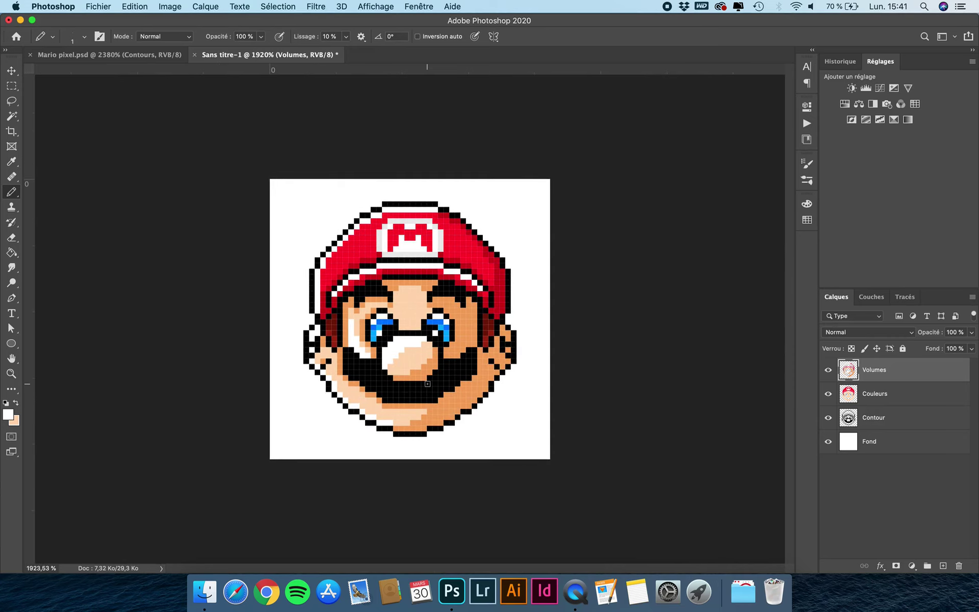
Pencil a small stepped white highlight on the bridge of the nose between the eyes
{"action": "scroll", "coordinate": [427, 384], "scroll_direction": "up", "scroll_amount": 4}
{"action": "left_click", "coordinate": [386, 294]}
{"action": "left_click_drag", "start_coordinate": [386, 301], "coordinate": [402, 323]}
{"action": "scroll", "coordinate": [403, 320], "scroll_direction": "down", "scroll_amount": 1}
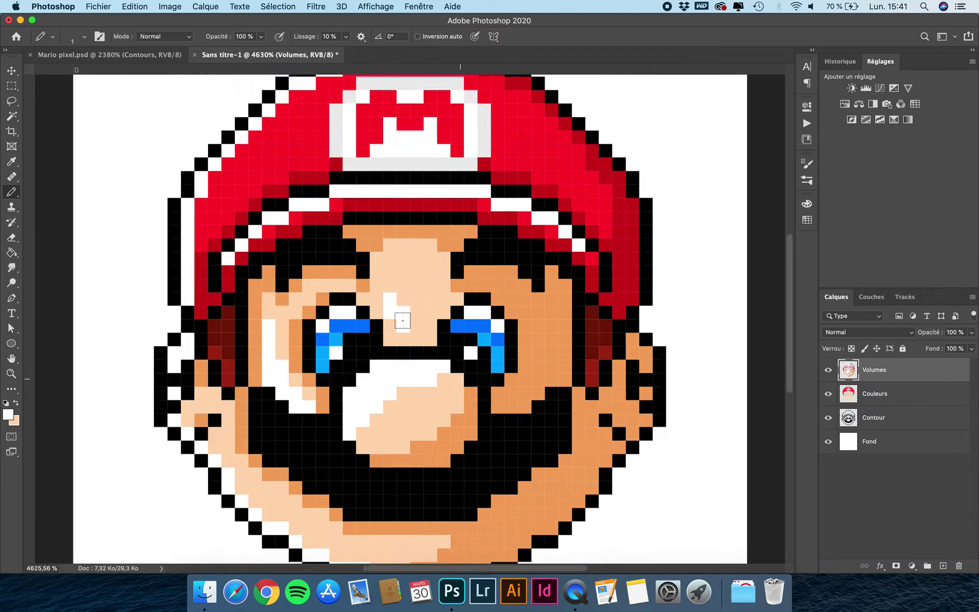
{"action": "scroll", "coordinate": [403, 321], "scroll_direction": "down", "scroll_amount": 6}
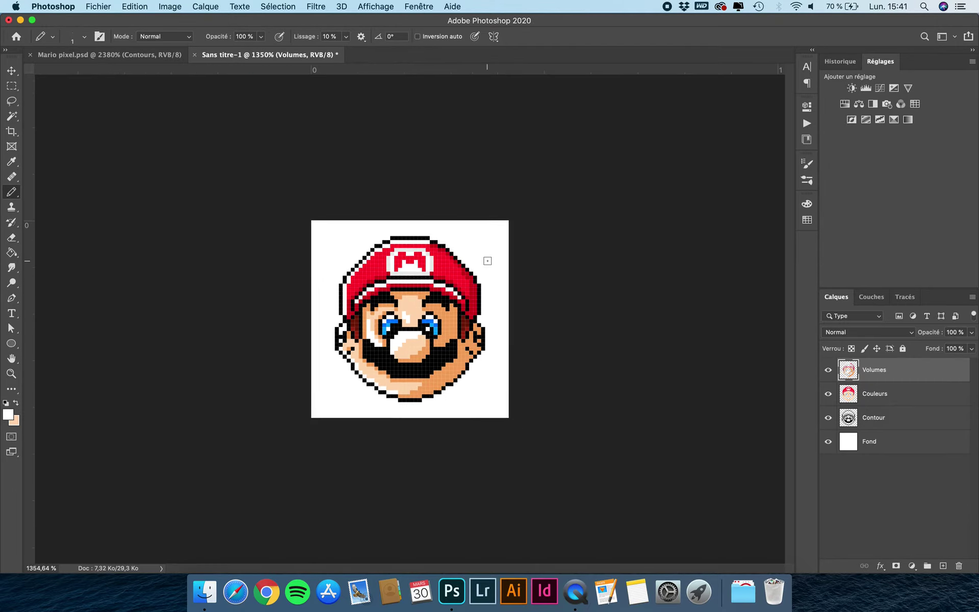
{"action": "scroll", "coordinate": [488, 261], "scroll_direction": "down", "scroll_amount": 1}
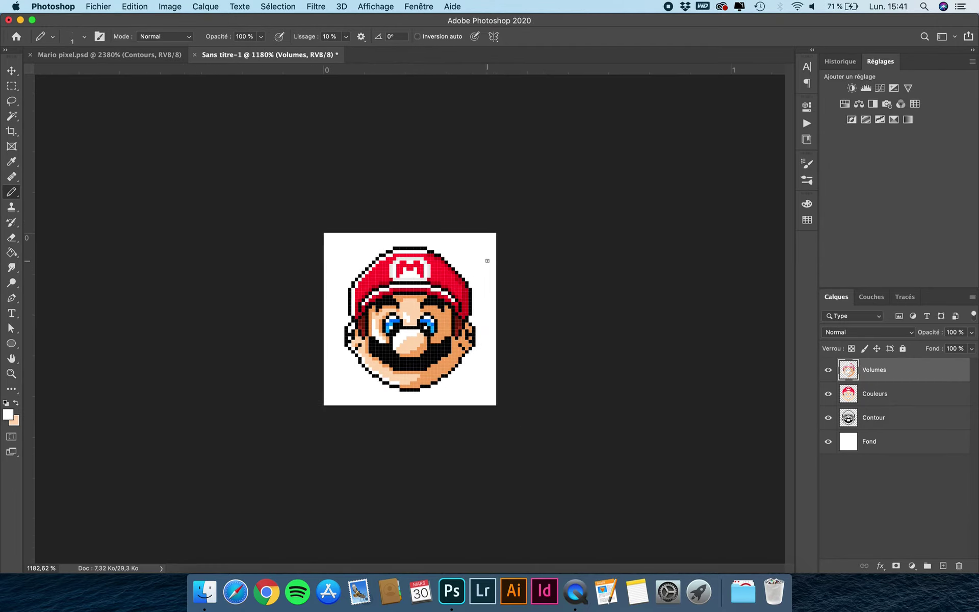
{"action": "scroll", "coordinate": [488, 261], "scroll_direction": "down", "scroll_amount": 1}
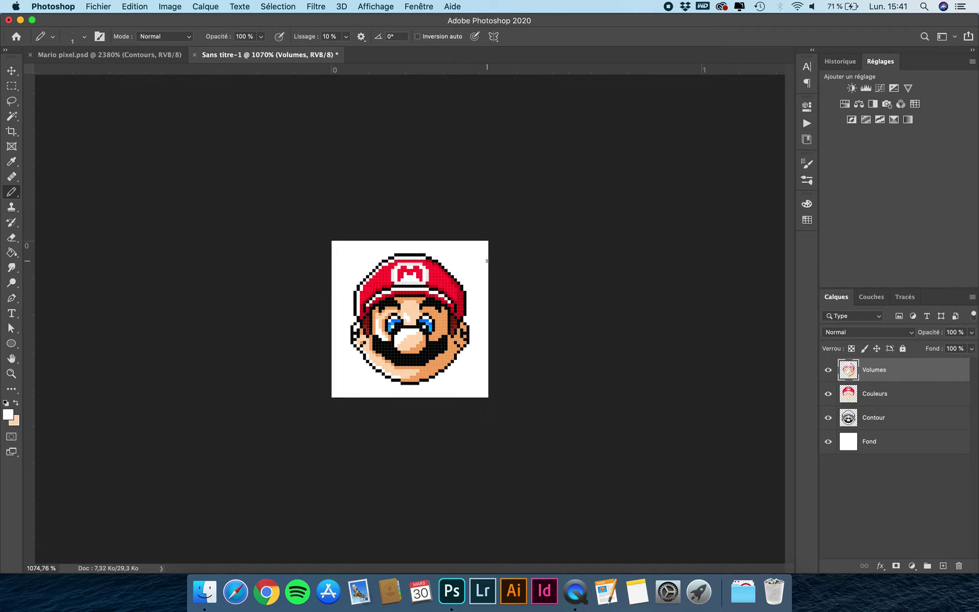
Group the Volumes, Couleurs and Contour layers and name the group "Super Mario"
{"action": "left_click", "coordinate": [11, 70]}
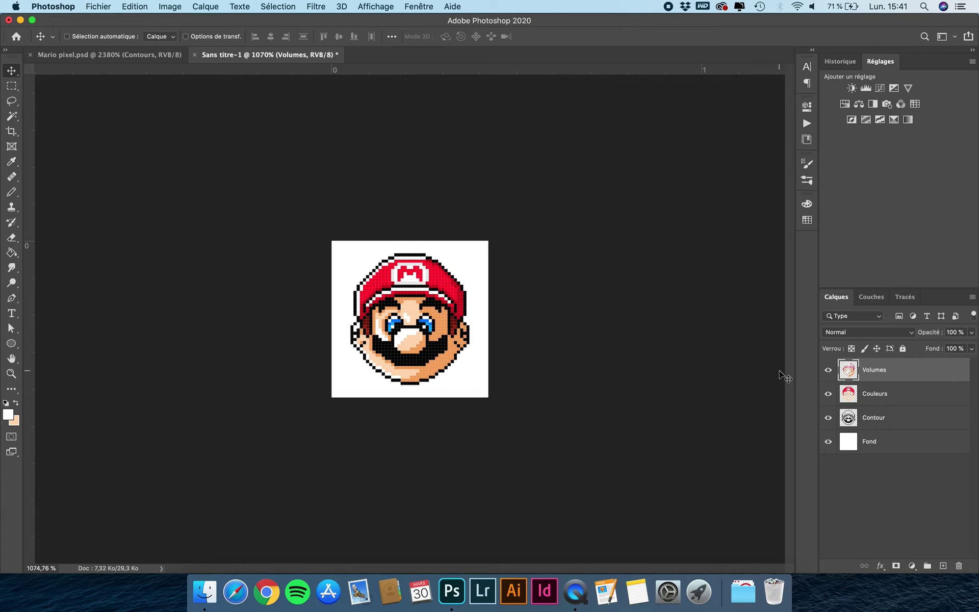
{"action": "left_click", "coordinate": [904, 424], "text": "shift"}
{"action": "left_click", "coordinate": [927, 566]}
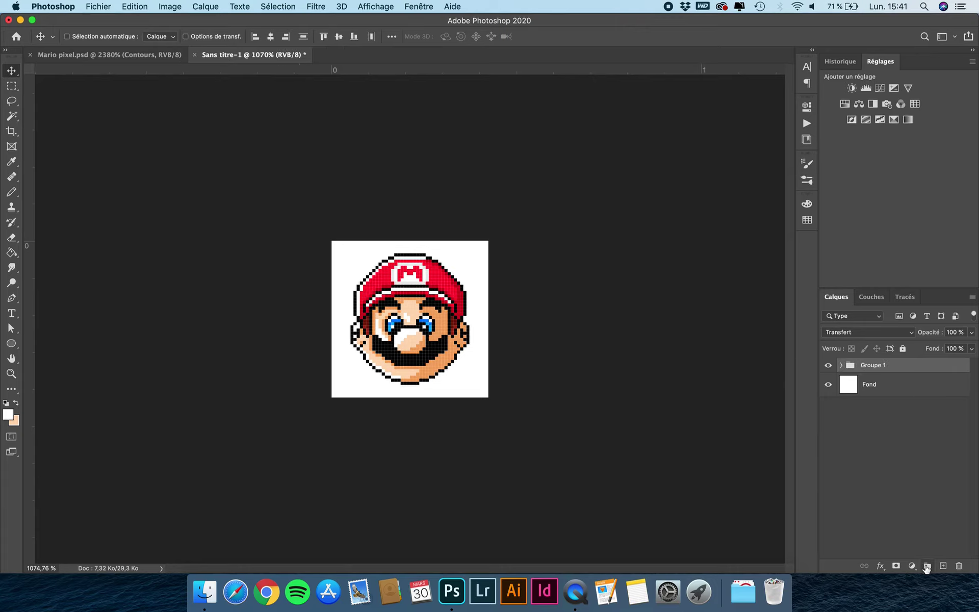
{"action": "double_click", "coordinate": [877, 366]}
{"action": "type", "text": "S"}
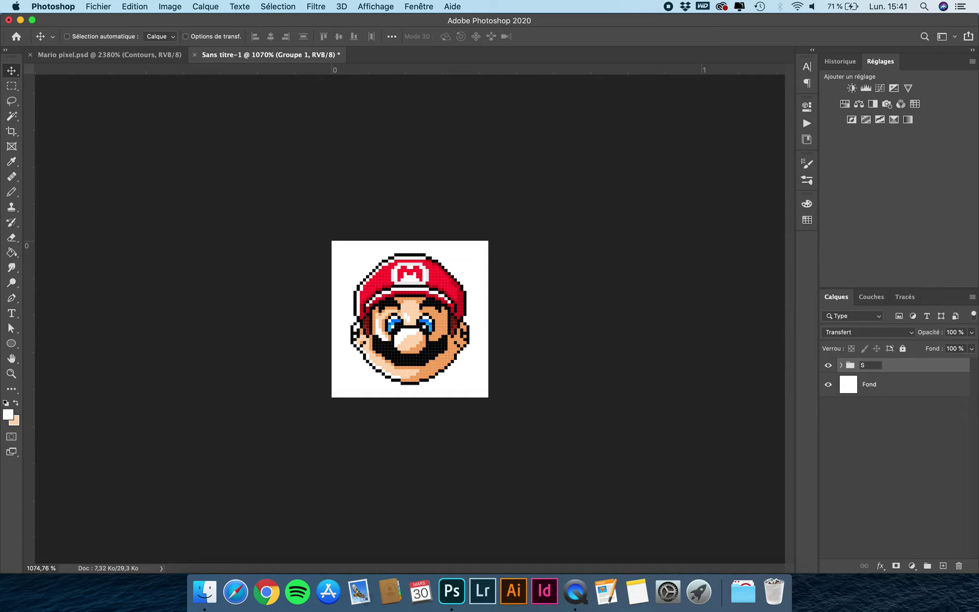
{"action": "type", "text": "uper Mario"}
{"action": "key", "text": "Return"}
View the artwork at 100 % zoom, then enlarge it again
{"action": "left_click", "coordinate": [42, 567]}
{"action": "type", "text": "10"}
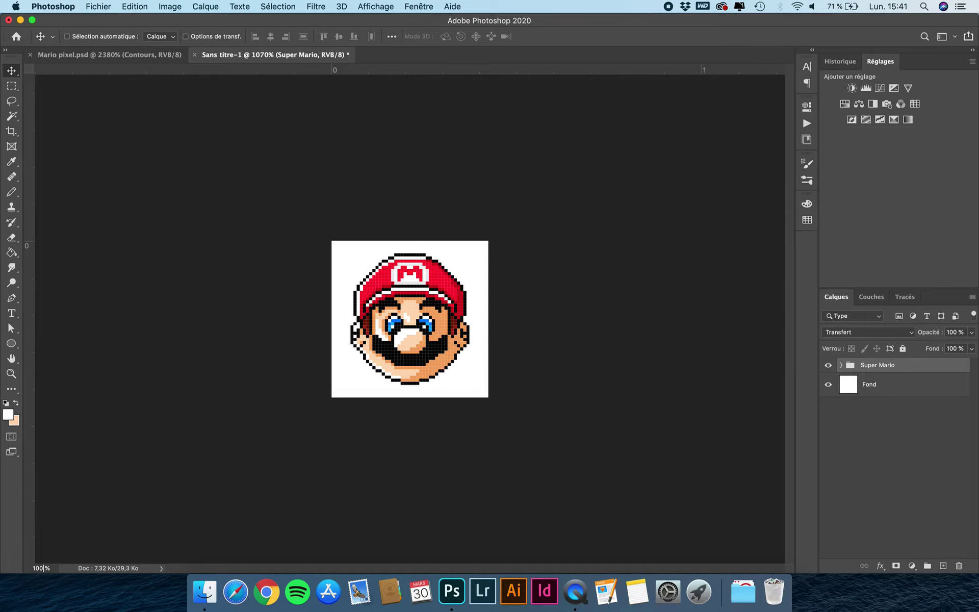
{"action": "type", "text": "0"}
{"action": "key", "text": "Return"}
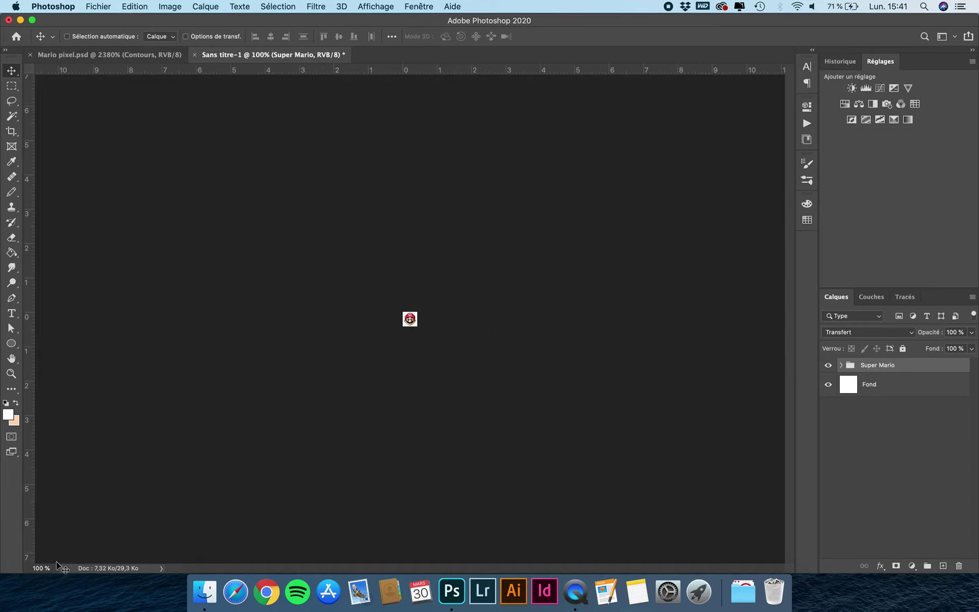
{"action": "scroll", "coordinate": [432, 295], "scroll_direction": "up", "scroll_amount": 10}
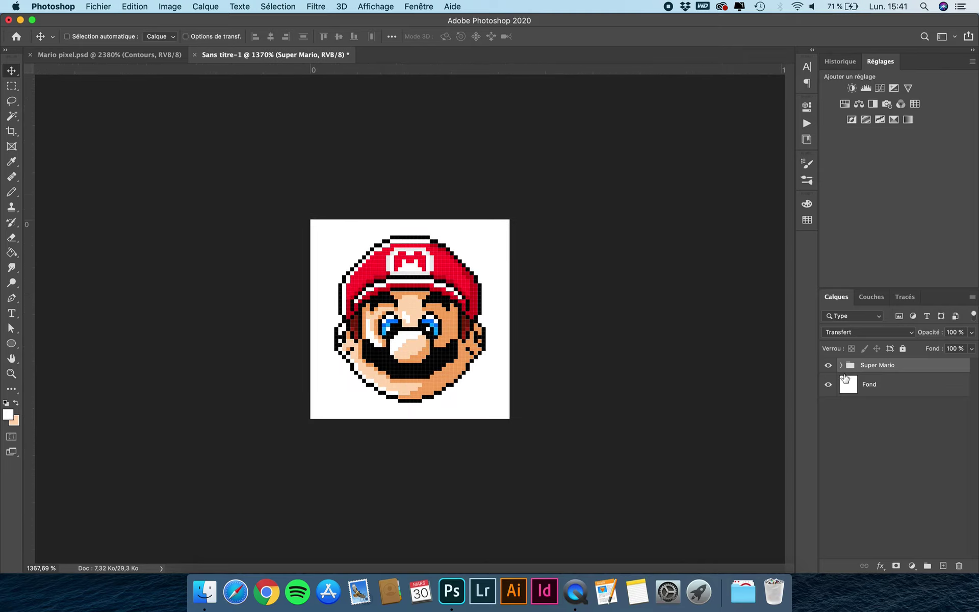
Set the image width to 1000 pixels with Automatique resampling and preview the result
{"action": "left_click", "coordinate": [170, 6]}
{"action": "left_click", "coordinate": [190, 100]}
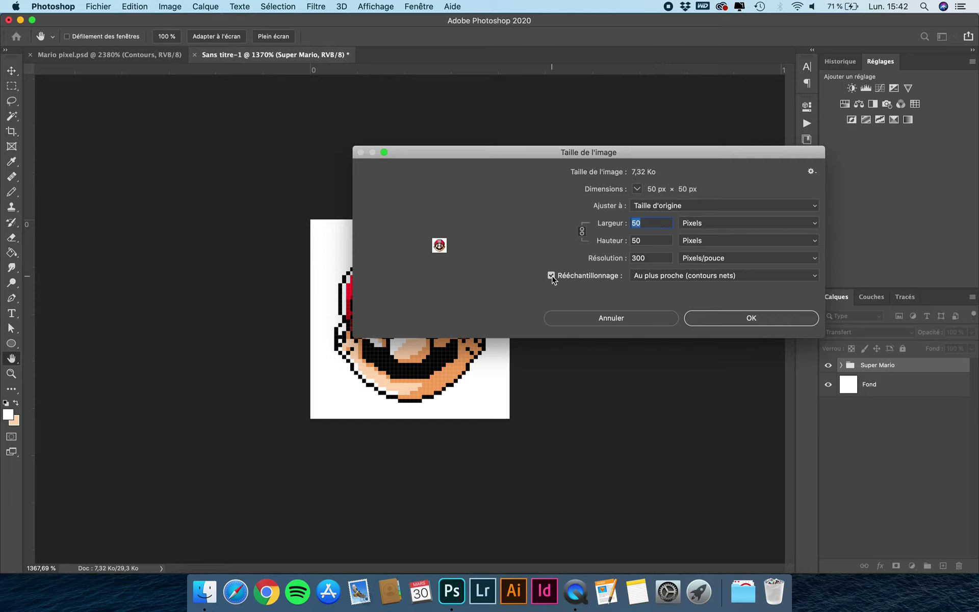
{"action": "left_click", "coordinate": [685, 276]}
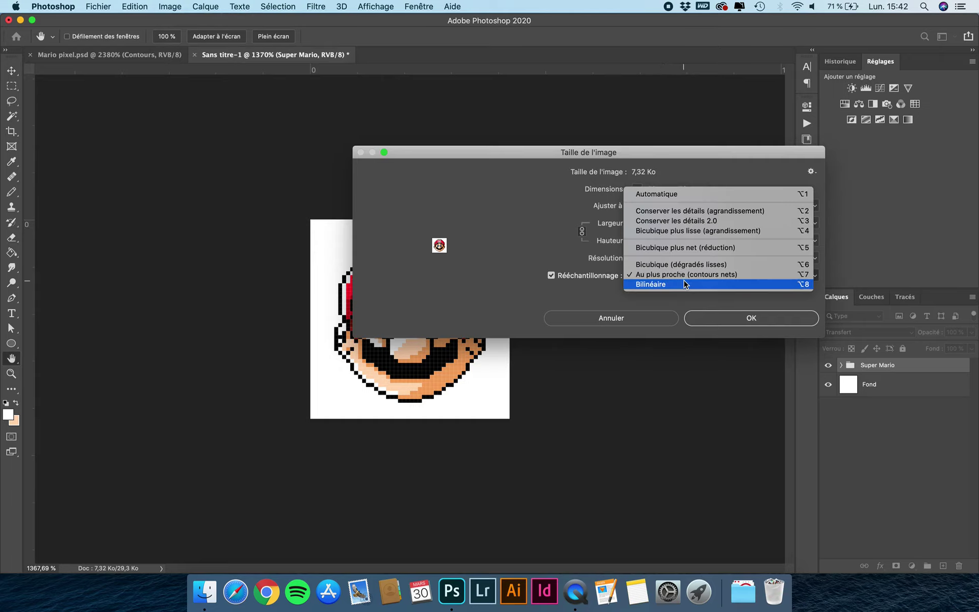
{"action": "left_click", "coordinate": [669, 194]}
{"action": "left_click_drag", "start_coordinate": [651, 226], "coordinate": [589, 224]}
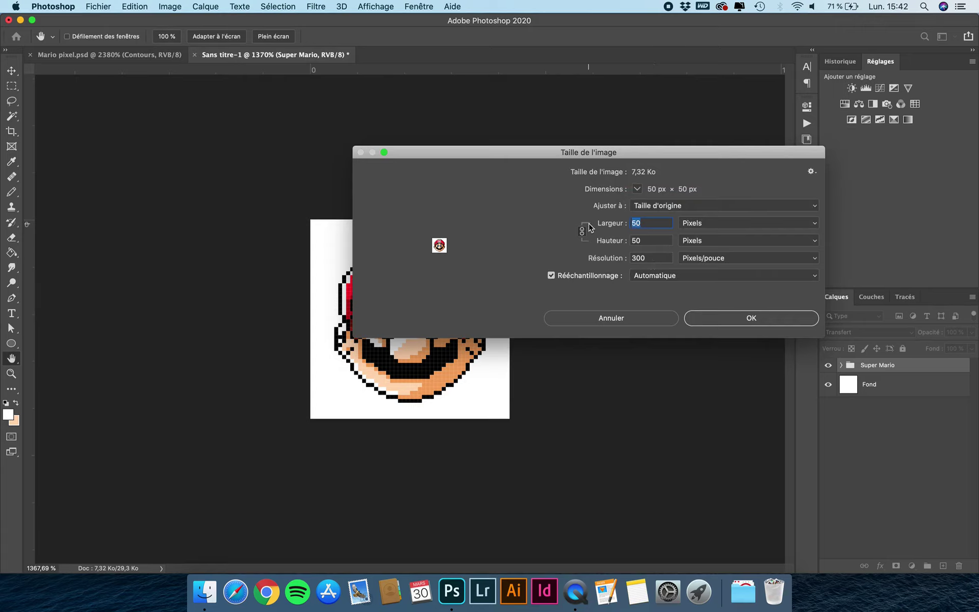
{"action": "type", "text": "1000"}
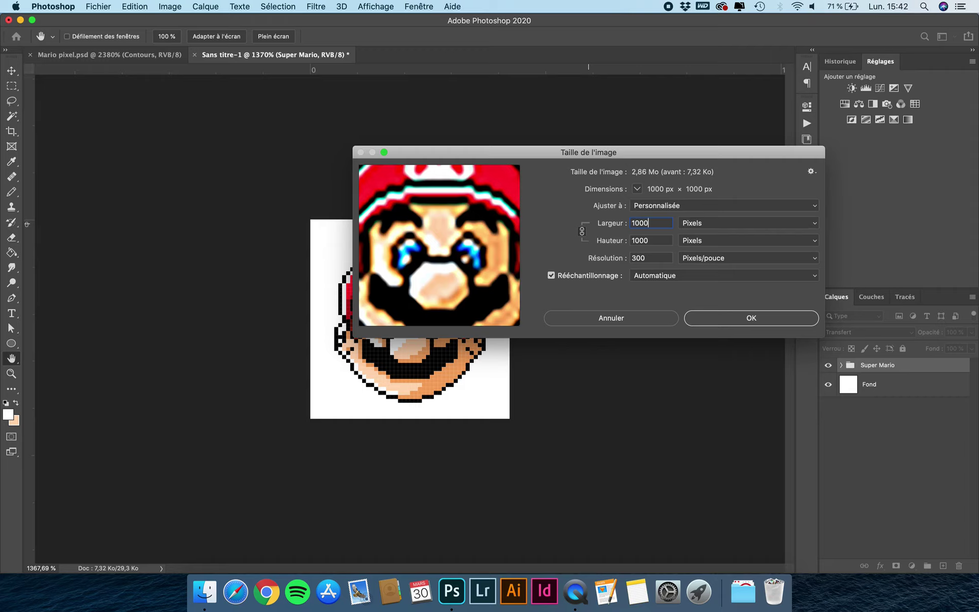
{"action": "left_click_drag", "start_coordinate": [459, 240], "coordinate": [570, 265]}
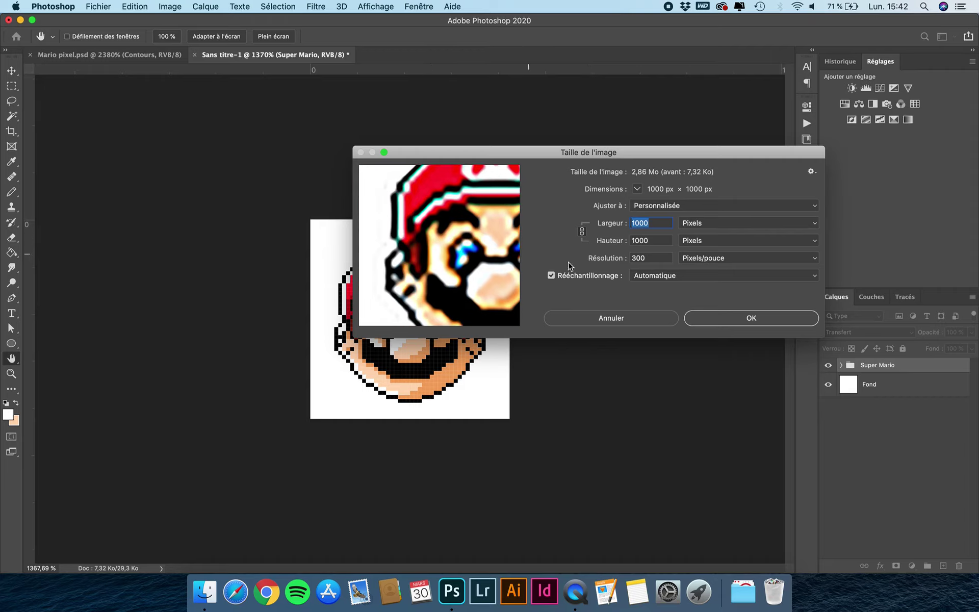
Set the resampling to "Au plus proche (contours nets)" and apply the image enlargement
{"action": "left_click", "coordinate": [686, 278]}
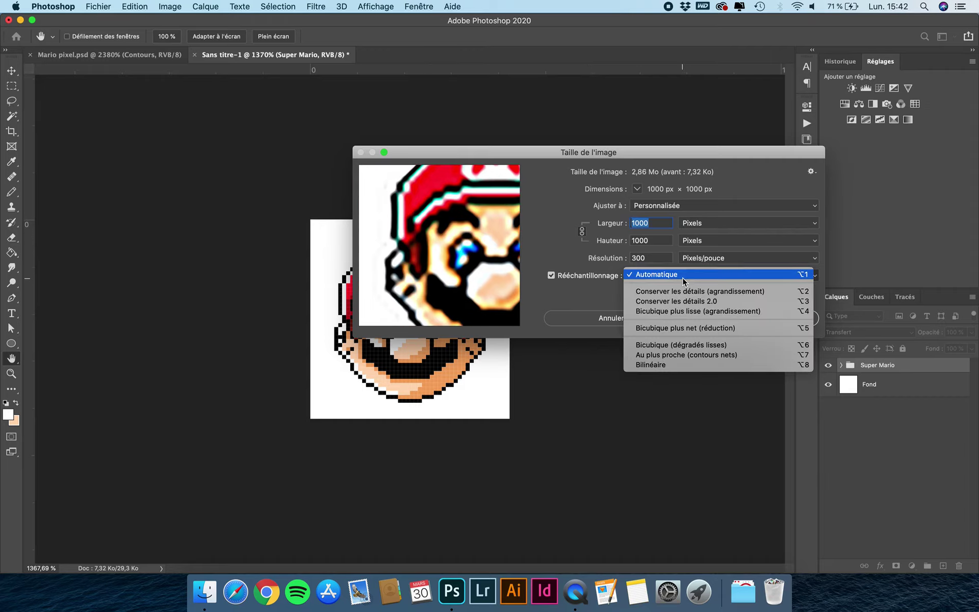
{"action": "left_click", "coordinate": [673, 357]}
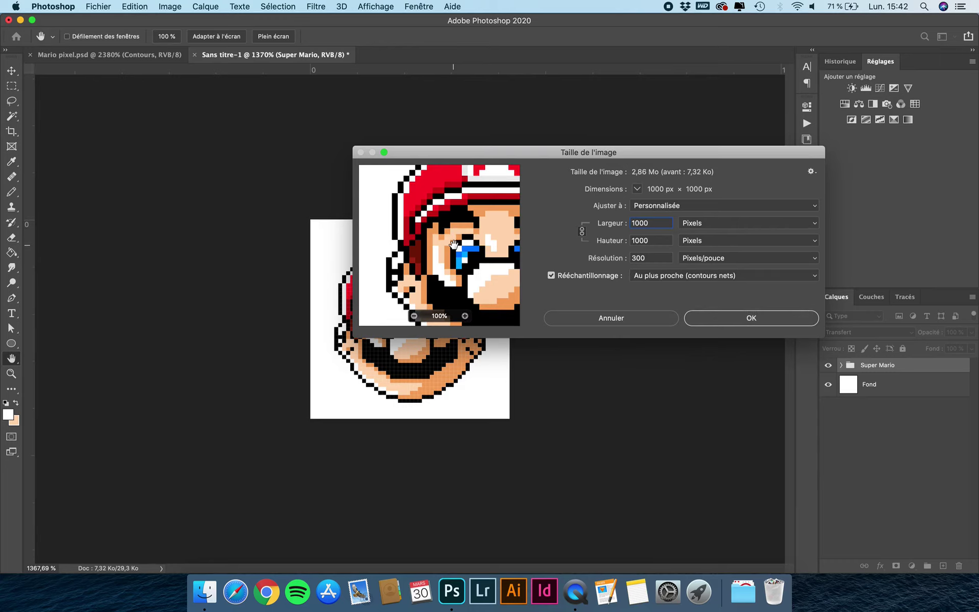
{"action": "left_click", "coordinate": [719, 317]}
{"action": "scroll", "coordinate": [269, 499], "scroll_direction": "down", "scroll_amount": 5}
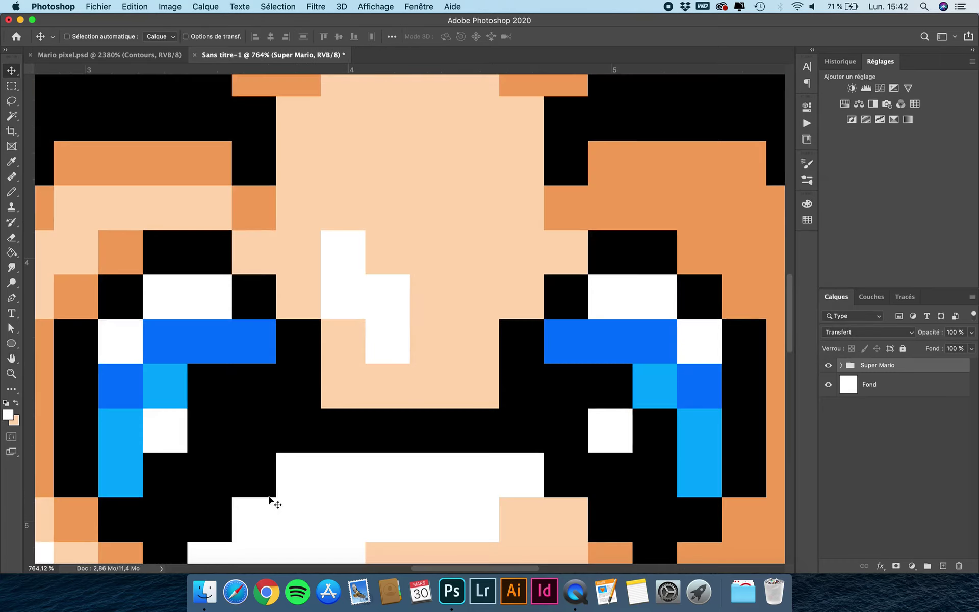
{"action": "key", "text": "v"}
{"action": "scroll", "coordinate": [269, 500], "scroll_direction": "down", "scroll_amount": 5}
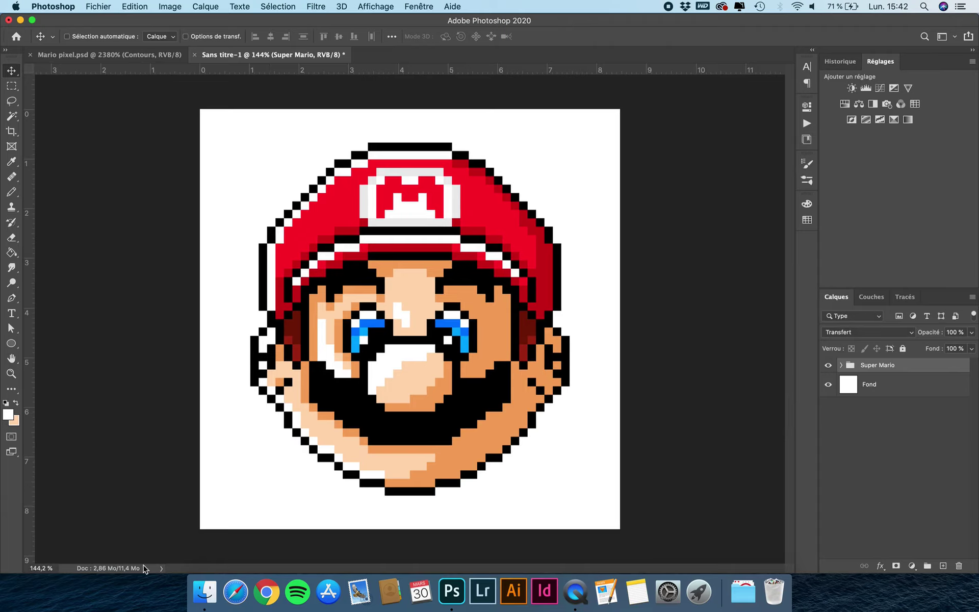
Check the document's pixel dimensions and inspect the enlarged pixel grid near the nose bridge
{"action": "left_click", "coordinate": [103, 571]}
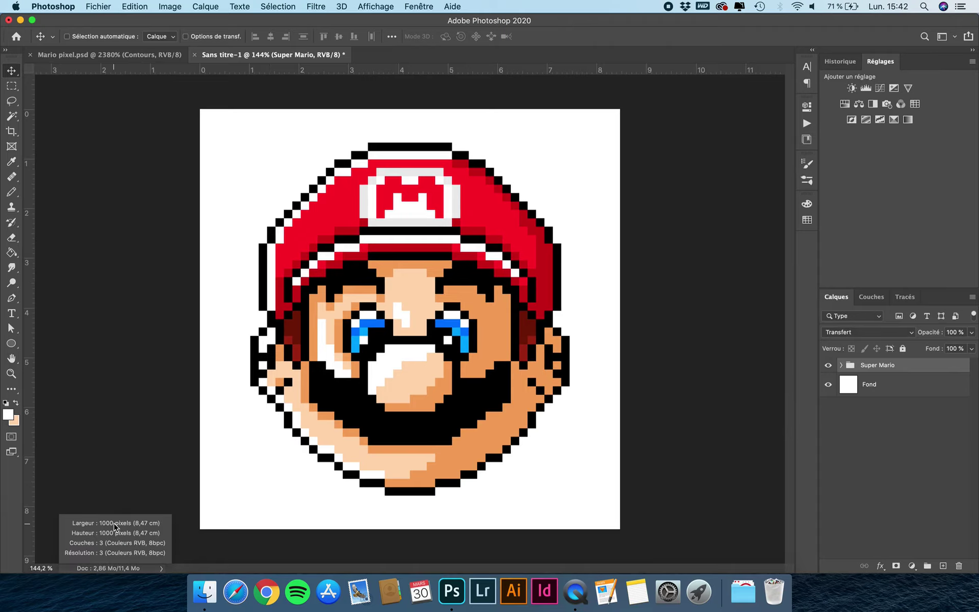
{"action": "scroll", "coordinate": [372, 320], "scroll_direction": "up", "scroll_amount": 4}
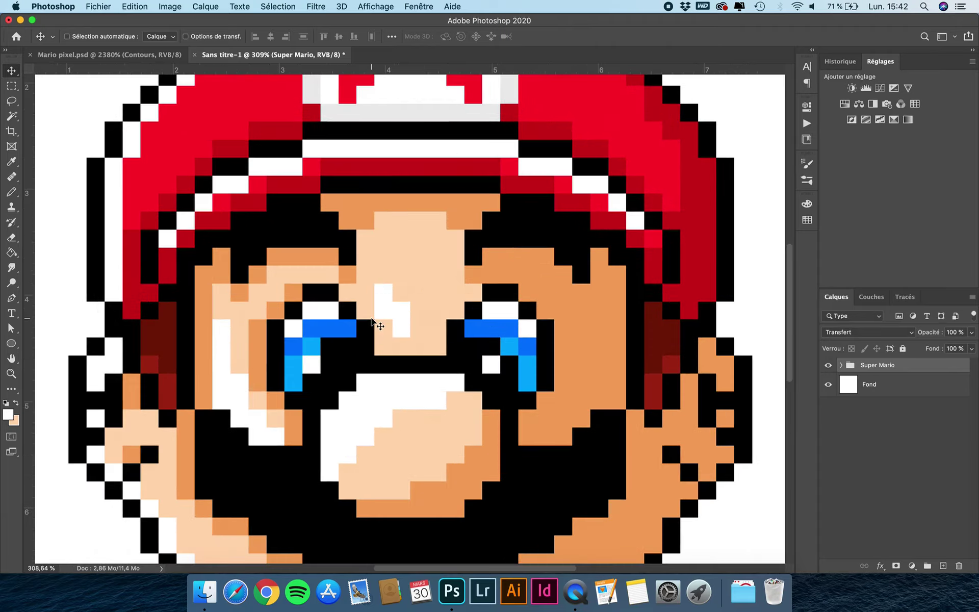
{"action": "scroll", "coordinate": [365, 343], "scroll_direction": "up", "scroll_amount": 8}
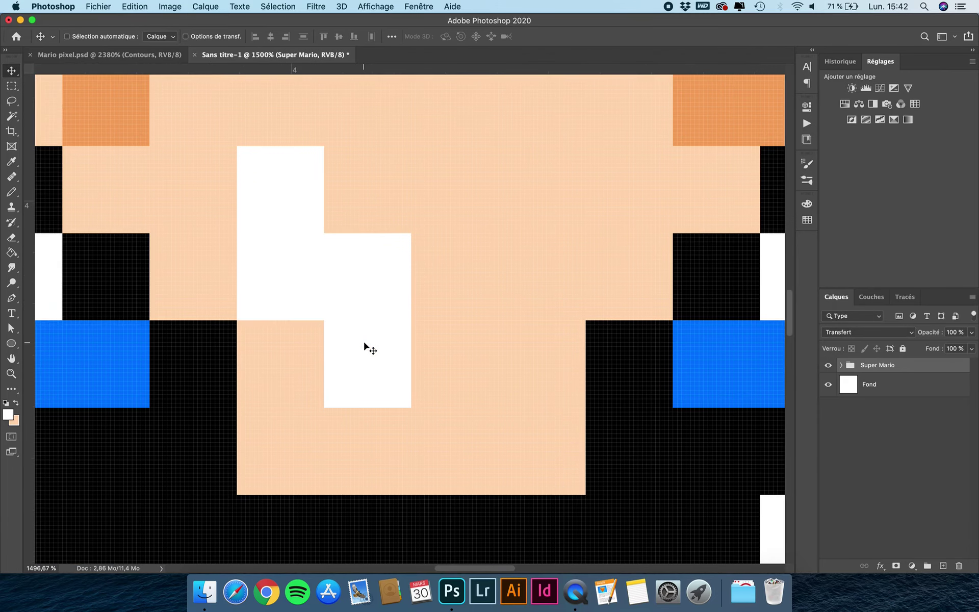
Try a white pencil stroke on the Volumes layer over a black area of the enlarged image, and undo it
{"action": "key", "text": "b"}
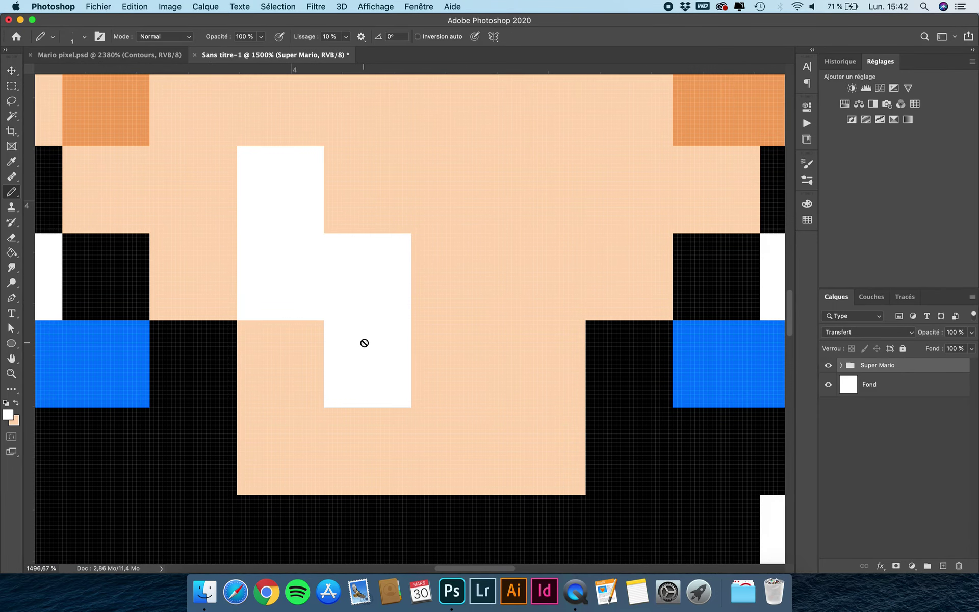
{"action": "left_click", "coordinate": [841, 366]}
{"action": "left_click", "coordinate": [881, 387]}
{"action": "scroll", "coordinate": [463, 211], "scroll_direction": "up", "scroll_amount": 6}
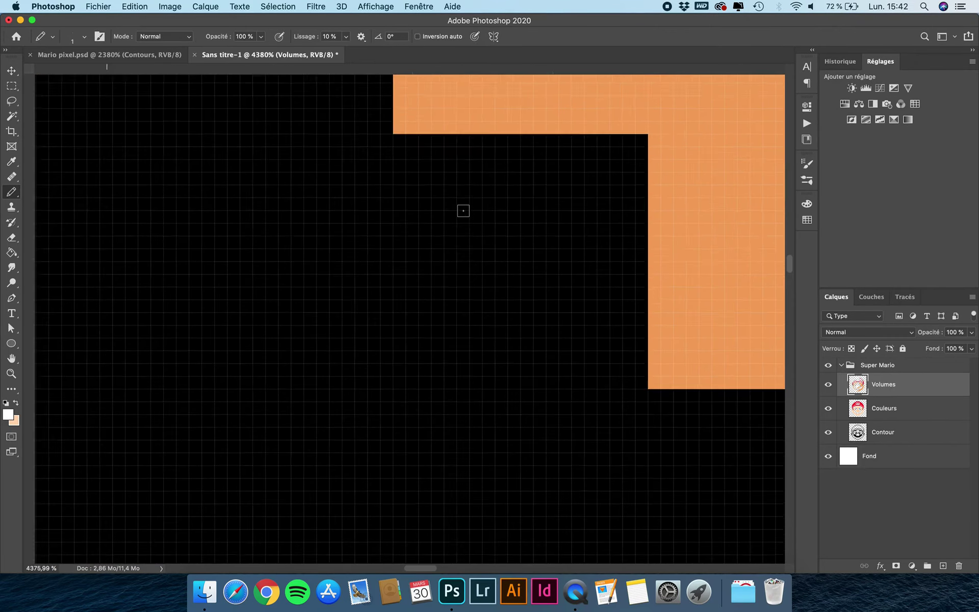
{"action": "scroll", "coordinate": [463, 211], "scroll_direction": "up", "scroll_amount": 2}
{"action": "mouse_move", "coordinate": [492, 190]}
{"action": "left_mouse_down"}
{"action": "mouse_move", "coordinate": [605, 223]}
{"action": "mouse_move", "coordinate": [604, 255]}
{"action": "left_mouse_up"}
{"action": "scroll", "coordinate": [582, 208], "scroll_direction": "down", "scroll_amount": 2}
{"action": "key", "text": "super+z"}
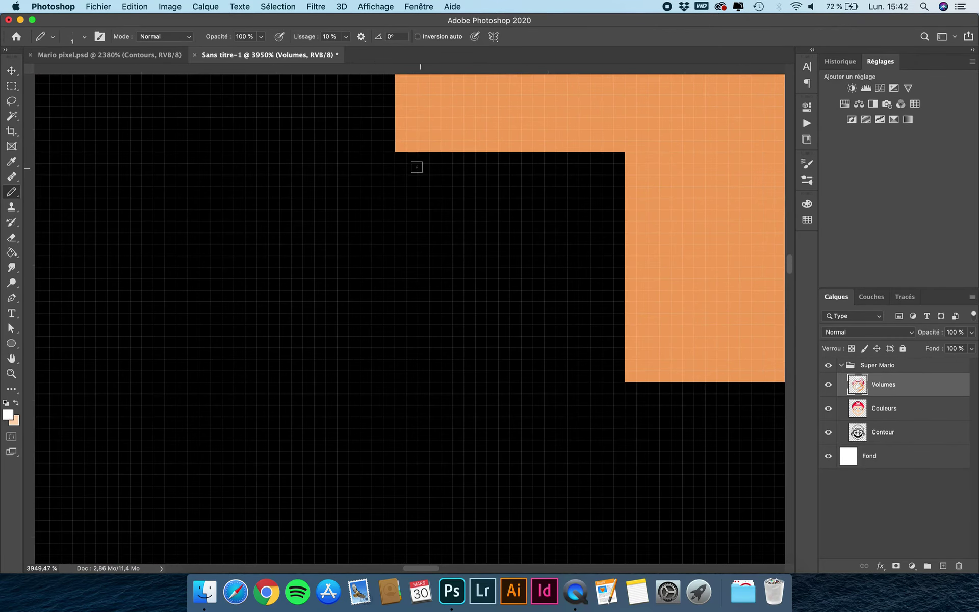
Undo the image enlargement and check the document's dimensions
{"action": "scroll", "coordinate": [631, 196], "scroll_direction": "down", "scroll_amount": 15}
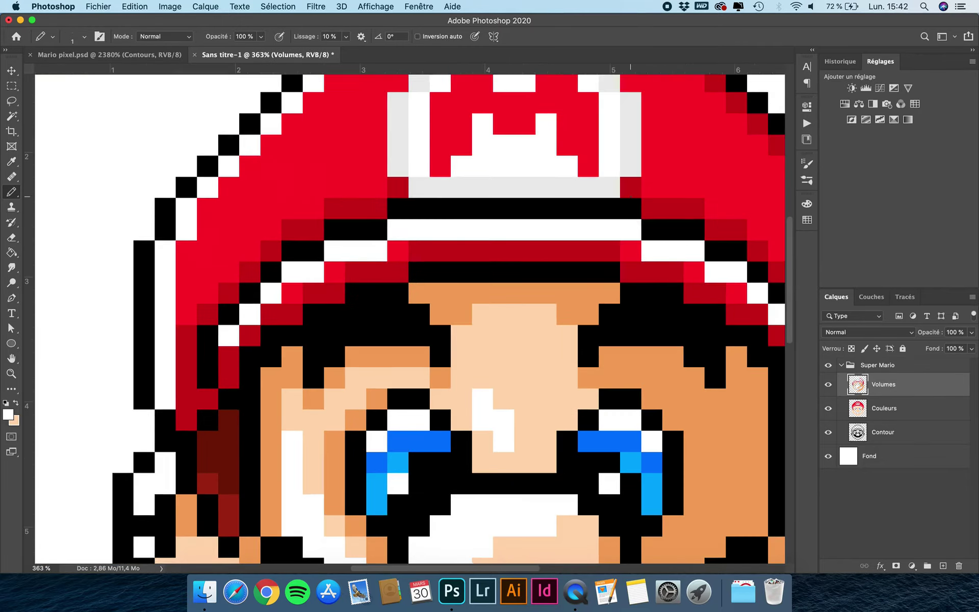
{"action": "scroll", "coordinate": [631, 196], "scroll_direction": "down", "scroll_amount": 3}
{"action": "scroll", "coordinate": [402, 354], "scroll_direction": "down", "scroll_amount": 1}
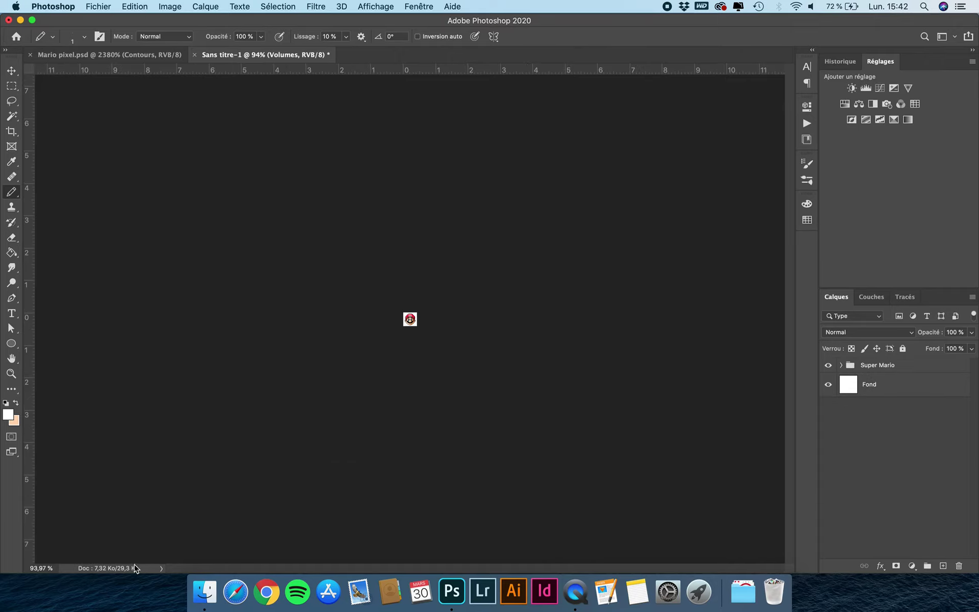
{"action": "left_click", "coordinate": [133, 570]}
Save the document in Photoshop format as "Tuto Pixel Art"
{"action": "scroll", "coordinate": [405, 326], "scroll_direction": "up", "scroll_amount": 2}
{"action": "key", "text": "v"}
{"action": "scroll", "coordinate": [418, 254], "scroll_direction": "up", "scroll_amount": 5}
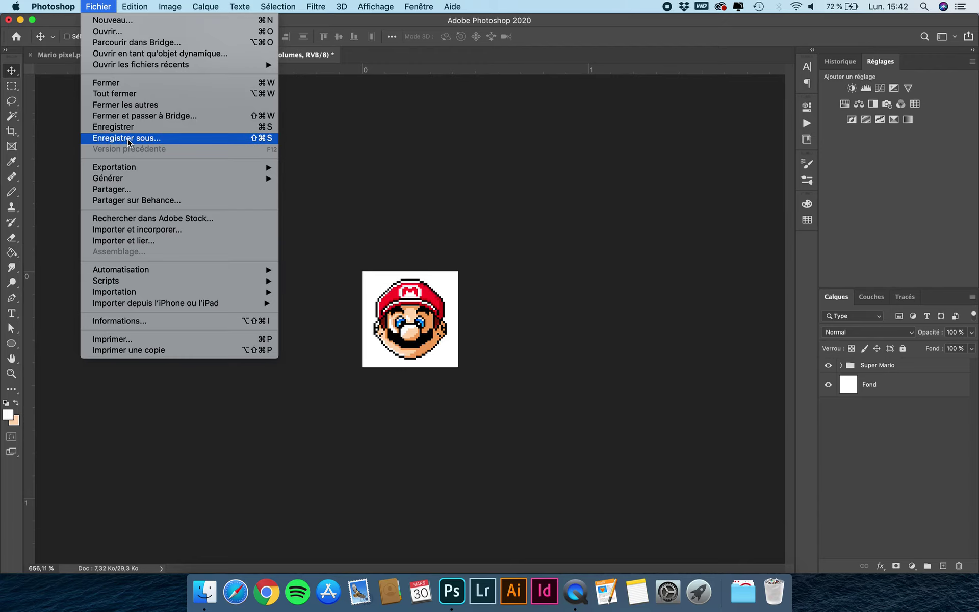
{"action": "left_click", "coordinate": [128, 142]}
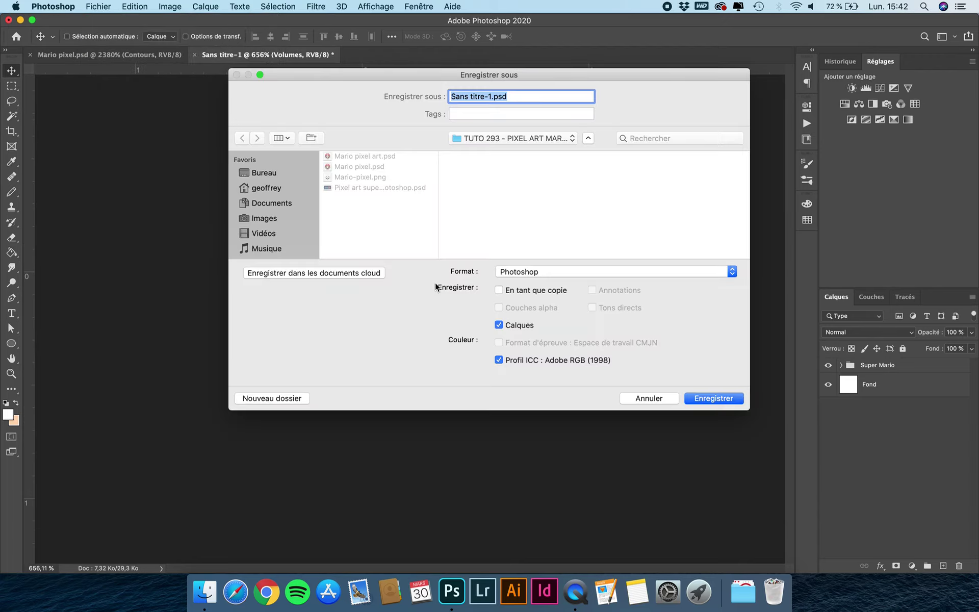
{"action": "type", "text": "Tuto Pixel Art"}
{"action": "left_click", "coordinate": [699, 398]}
{"action": "left_click", "coordinate": [668, 245]}
{"action": "scroll", "coordinate": [412, 325], "scroll_direction": "up", "scroll_amount": 5}
{"action": "scroll", "coordinate": [416, 331], "scroll_direction": "up", "scroll_amount": 3}
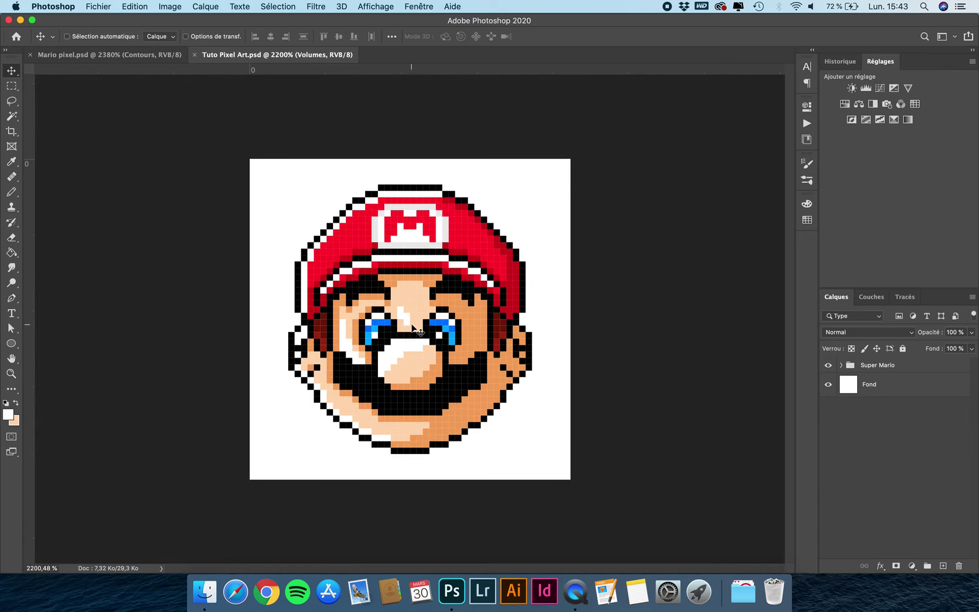
{"action": "left_click", "coordinate": [97, 6]}
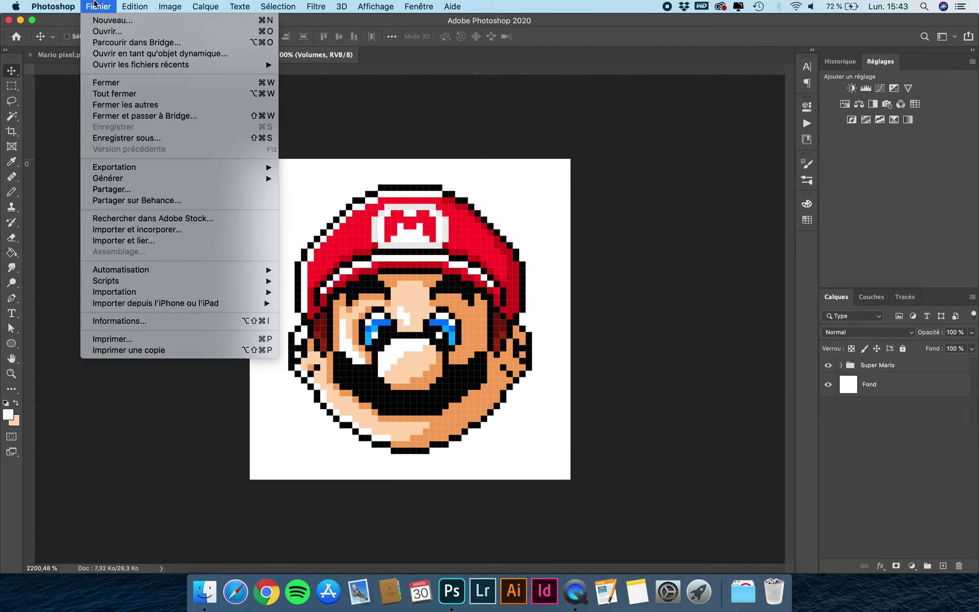
{"action": "mouse_move", "coordinate": [110, 168]}
{"action": "left_click", "coordinate": [341, 215]}
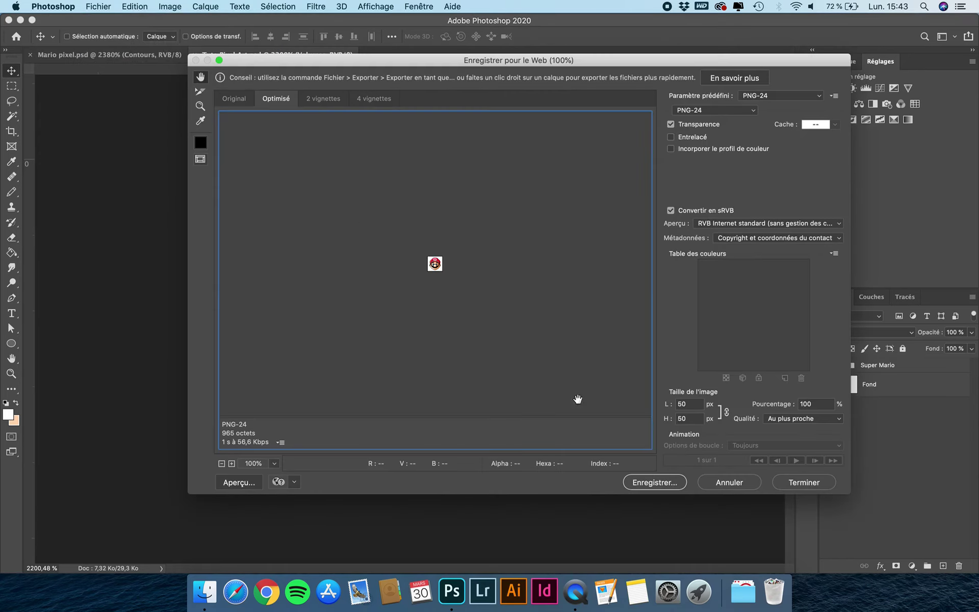
{"action": "left_click", "coordinate": [729, 483]}
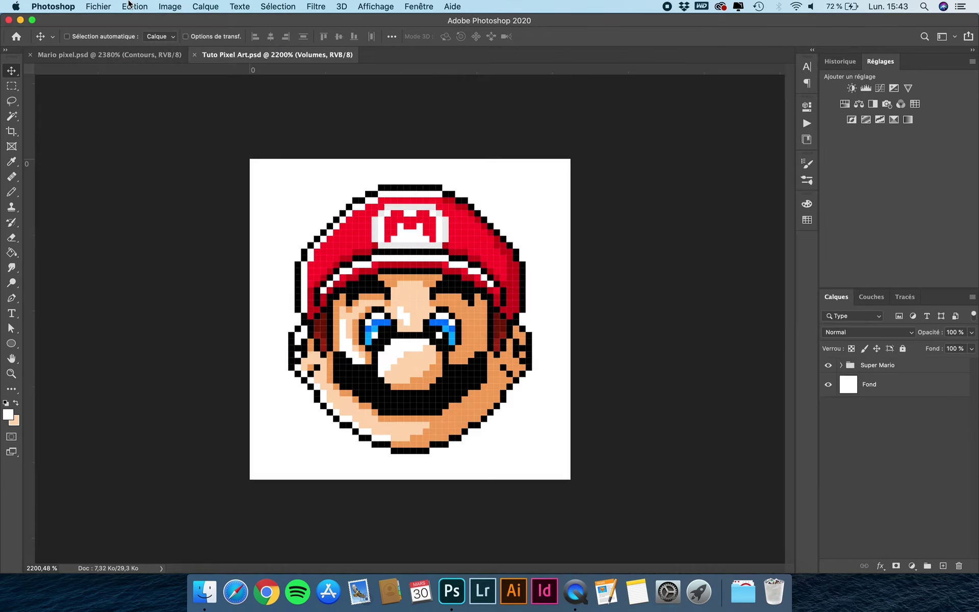
{"action": "left_click", "coordinate": [104, 6]}
{"action": "mouse_move", "coordinate": [139, 170]}
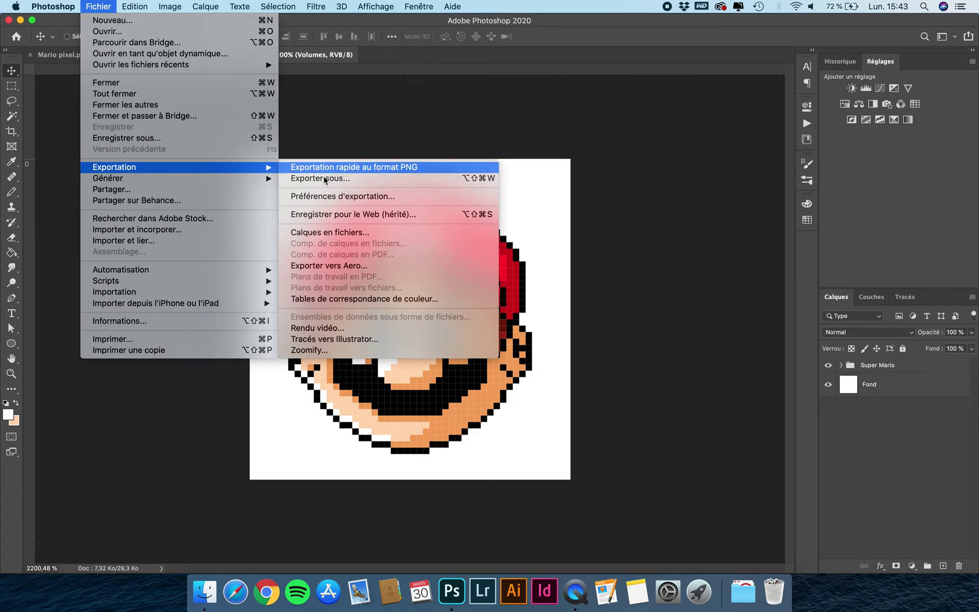
{"action": "left_click", "coordinate": [357, 217]}
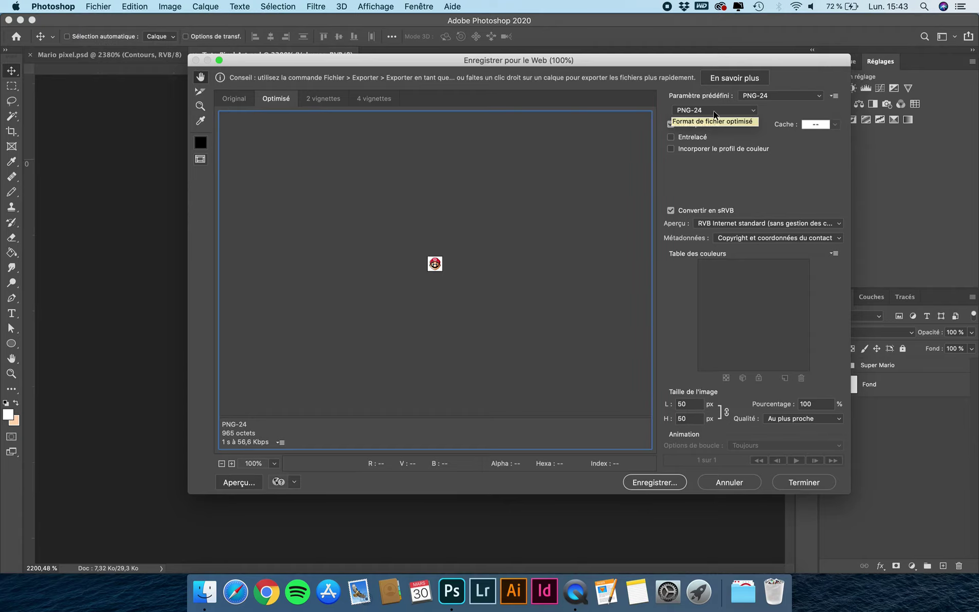
{"action": "left_click_drag", "start_coordinate": [705, 60], "coordinate": [575, 65]}
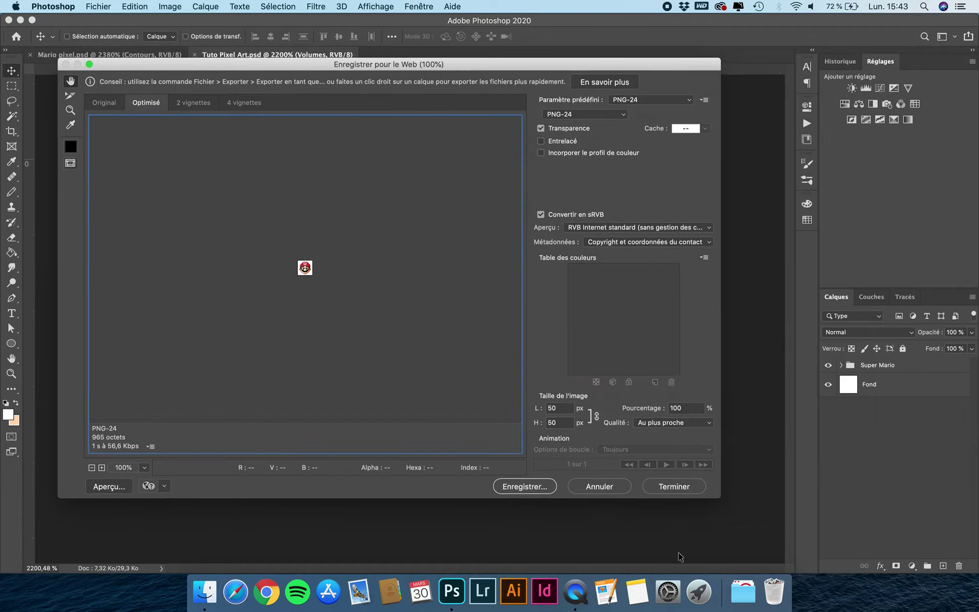
{"action": "left_click", "coordinate": [599, 487]}
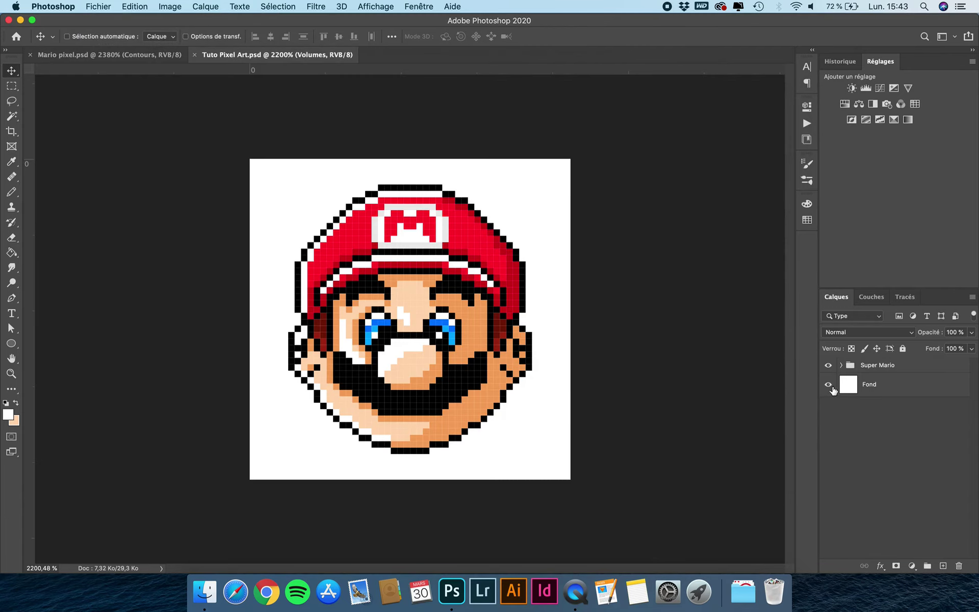
Hide the Fond background layer and open the Save for Web export with the PNG-24 format
{"action": "left_click", "coordinate": [829, 384]}
{"action": "left_click", "coordinate": [103, 5]}
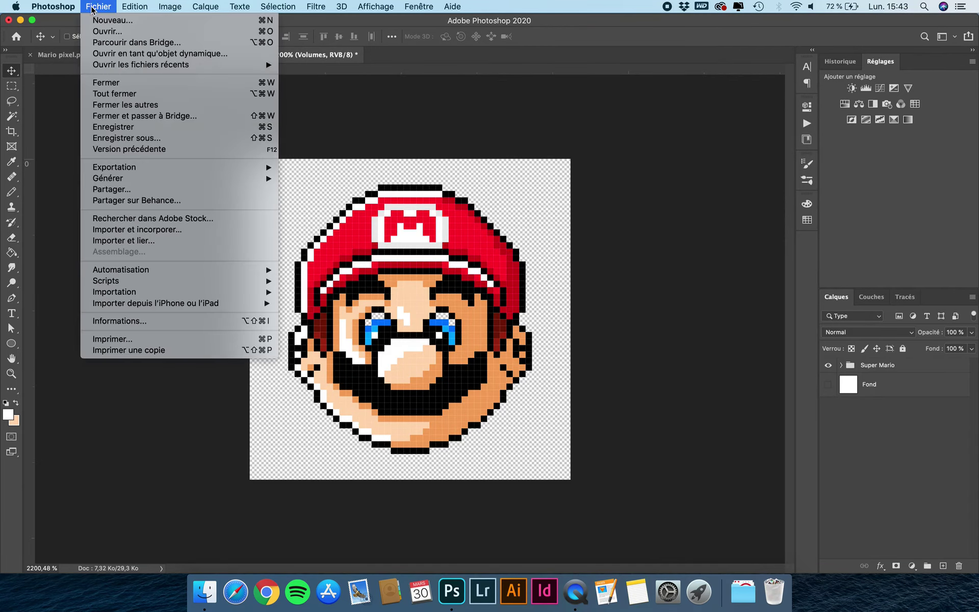
{"action": "mouse_move", "coordinate": [138, 170]}
{"action": "left_click", "coordinate": [362, 215]}
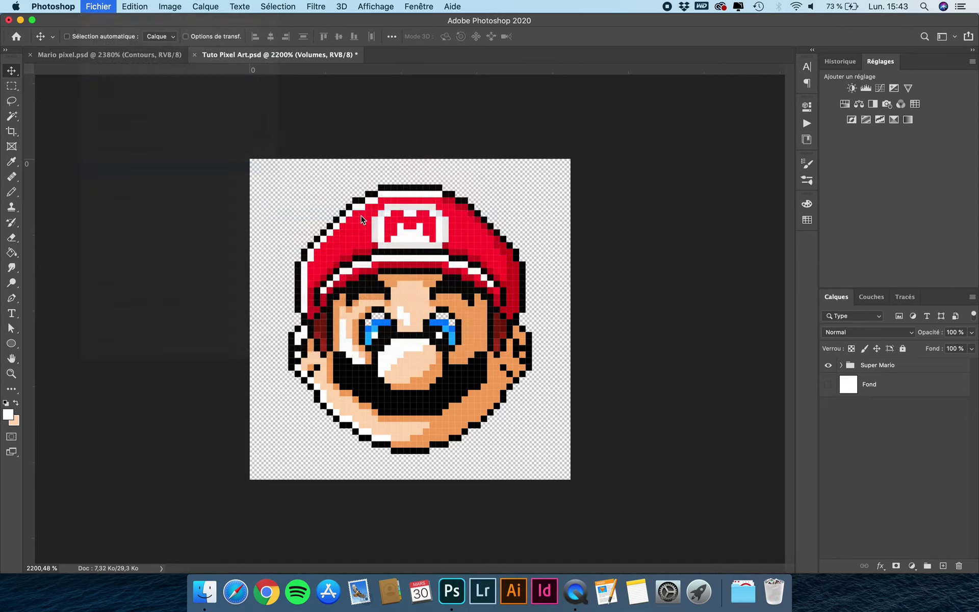
{"action": "left_click", "coordinate": [604, 118]}
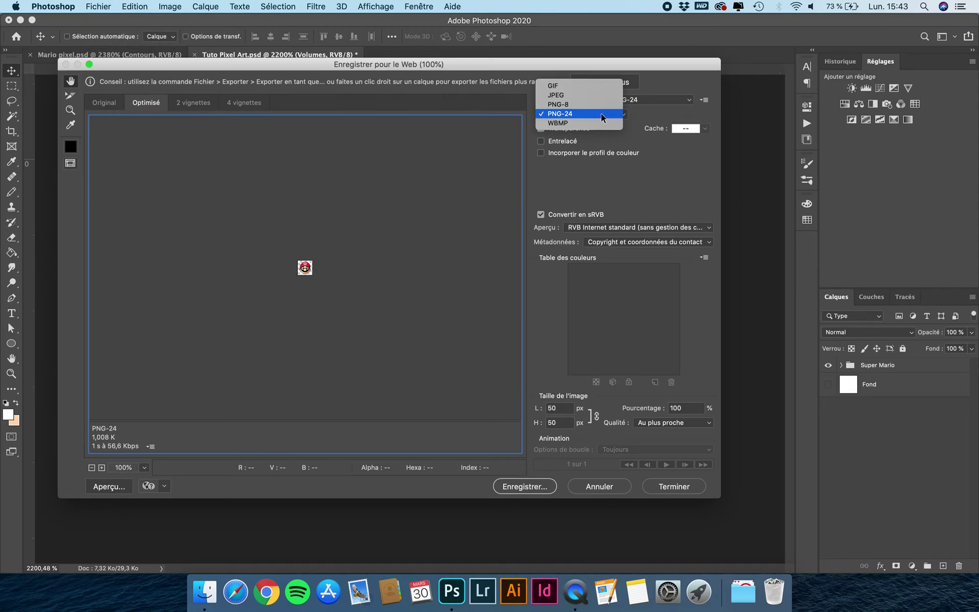
{"action": "left_click", "coordinate": [603, 118]}
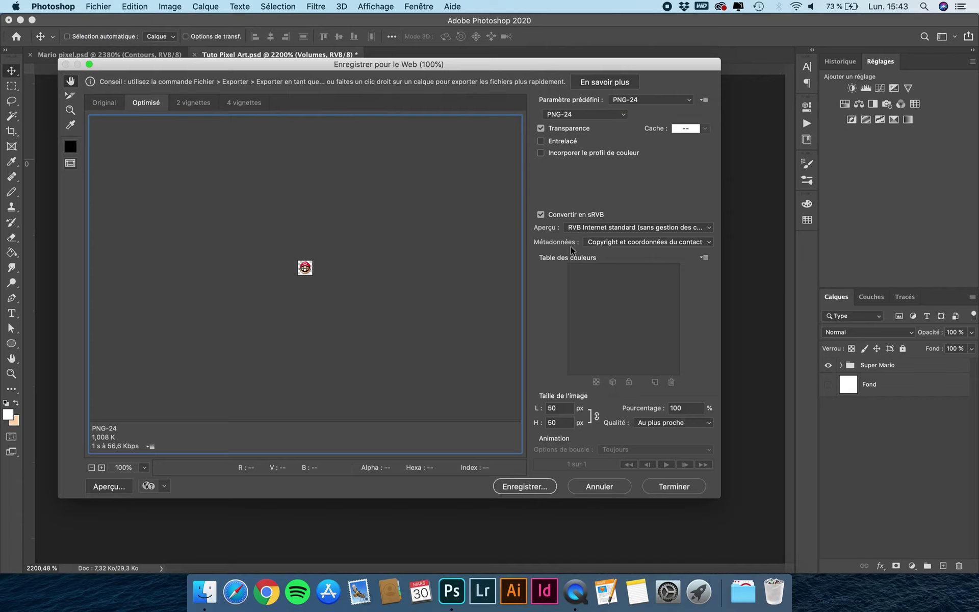
Set the exported image size to 1000 × 1000 px
{"action": "left_click", "coordinate": [558, 408]}
{"action": "type", "text": "1"}
{"action": "left_click", "coordinate": [479, 347]}
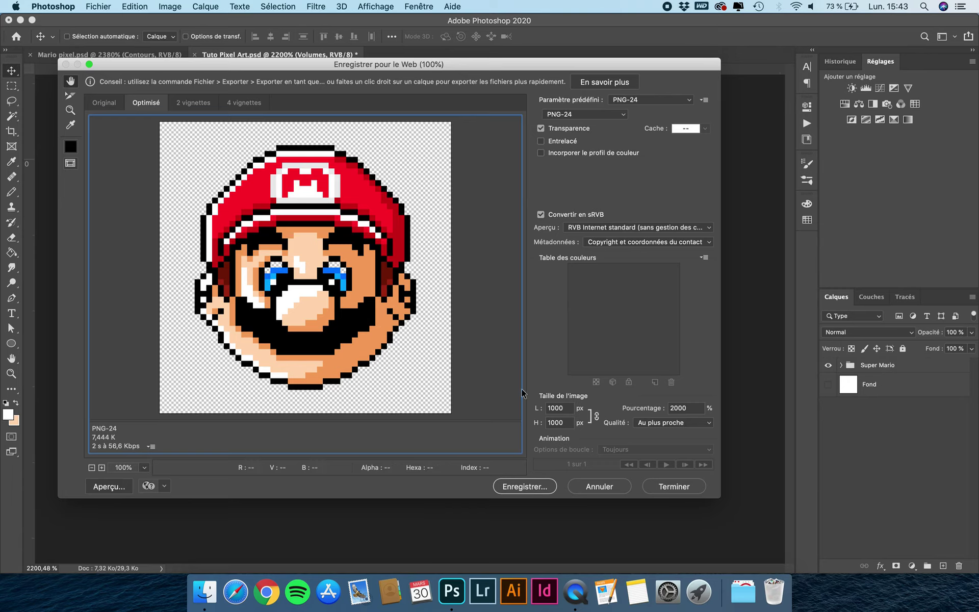
Try the Bicubique plus lisse, Bicubique plus net and Bilinéaire resampling qualities on the export preview, and restore Au plus proche
{"action": "left_click", "coordinate": [667, 425]}
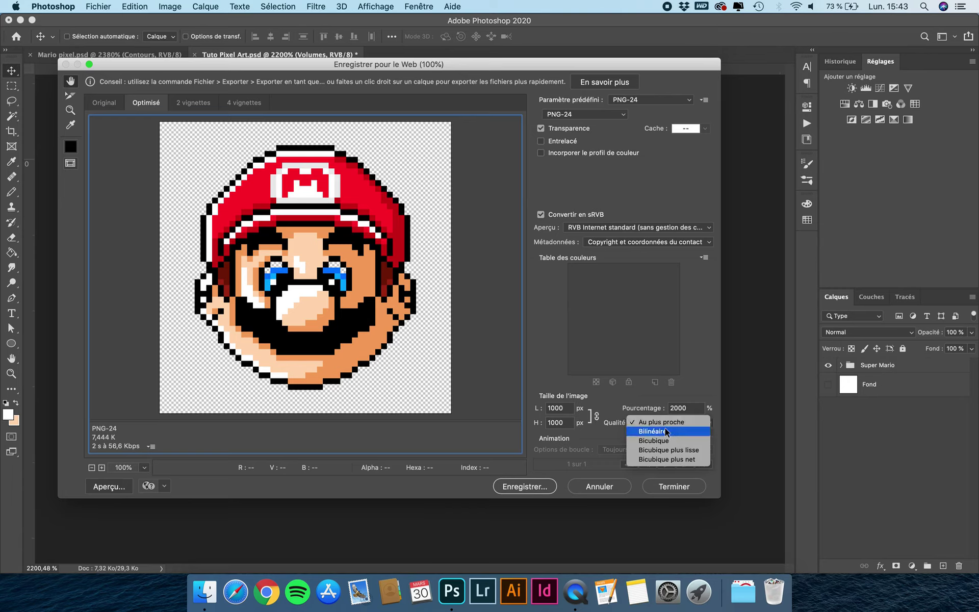
{"action": "left_click", "coordinate": [663, 450]}
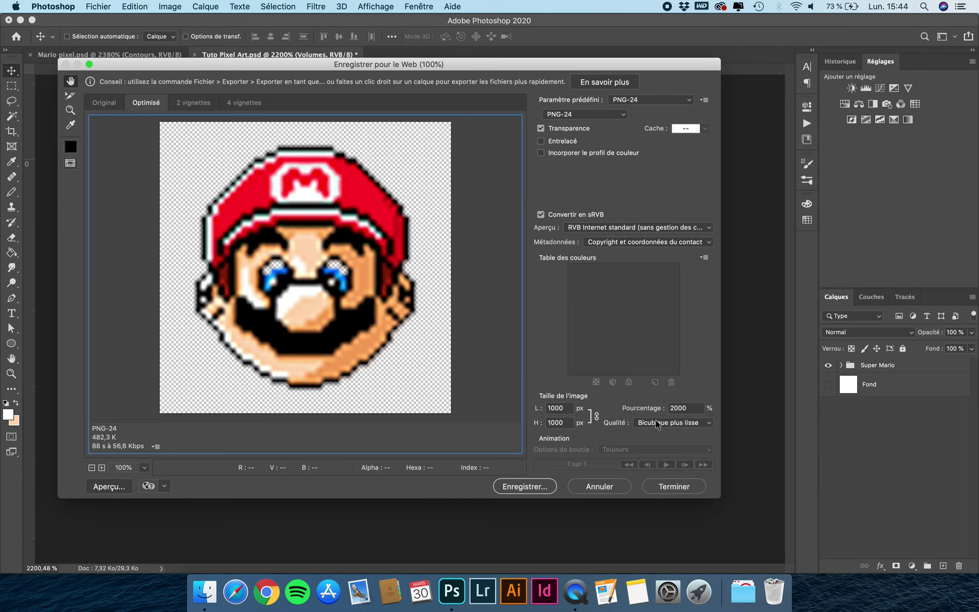
{"action": "left_click", "coordinate": [658, 425]}
{"action": "left_click", "coordinate": [655, 431]}
{"action": "left_click", "coordinate": [655, 426]}
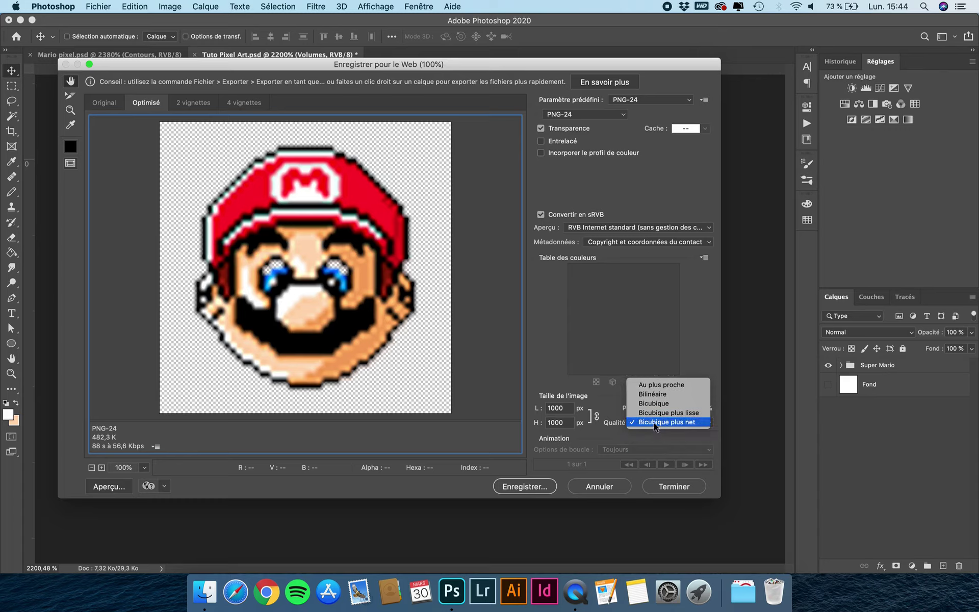
{"action": "left_click", "coordinate": [655, 394]}
{"action": "left_click", "coordinate": [664, 425]}
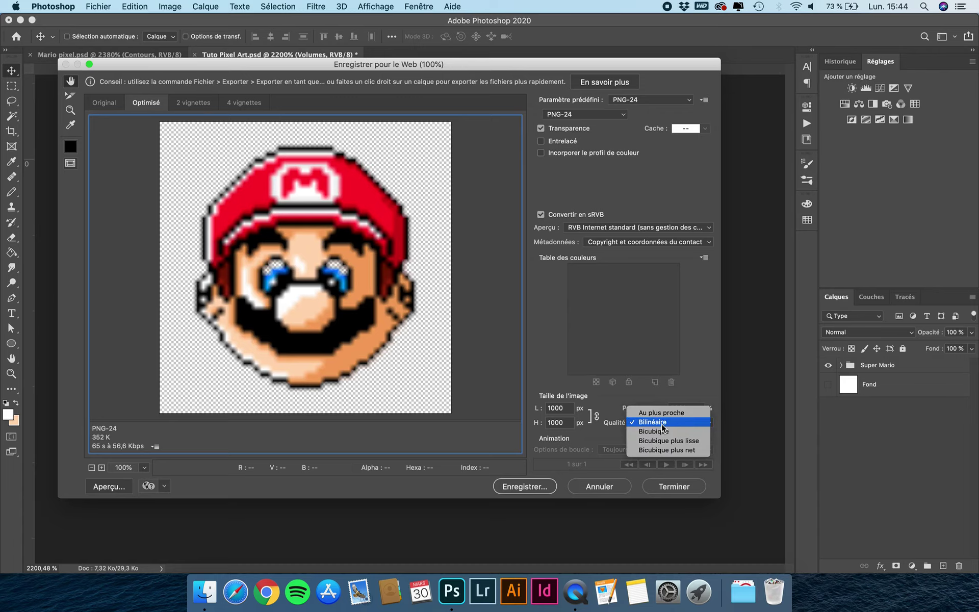
{"action": "left_click", "coordinate": [658, 414]}
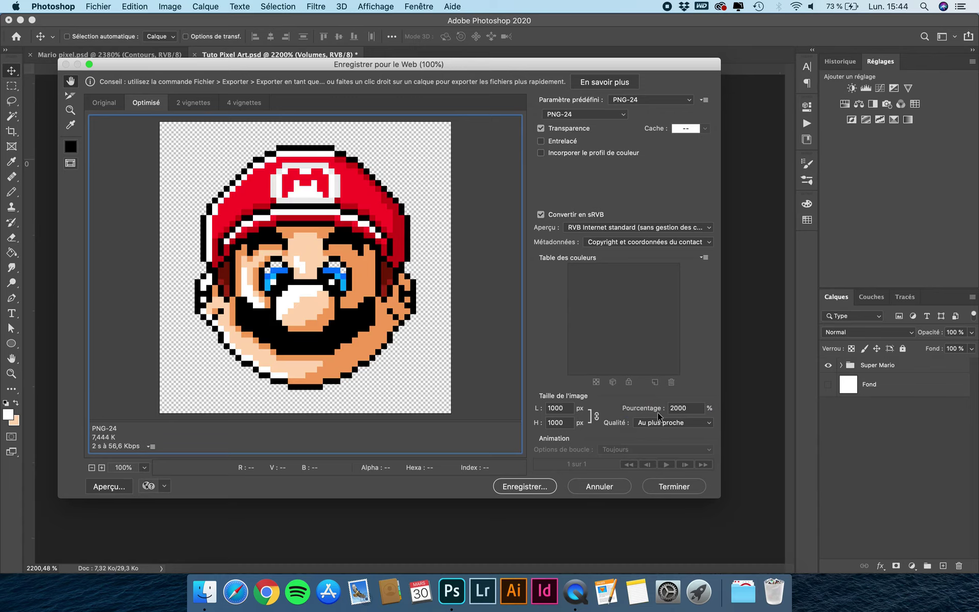
Save the optimised copy as Tuto-Pixel-Art.png in the TUTO 293 - PIXEL ART MARIO folder
{"action": "left_click", "coordinate": [523, 488]}
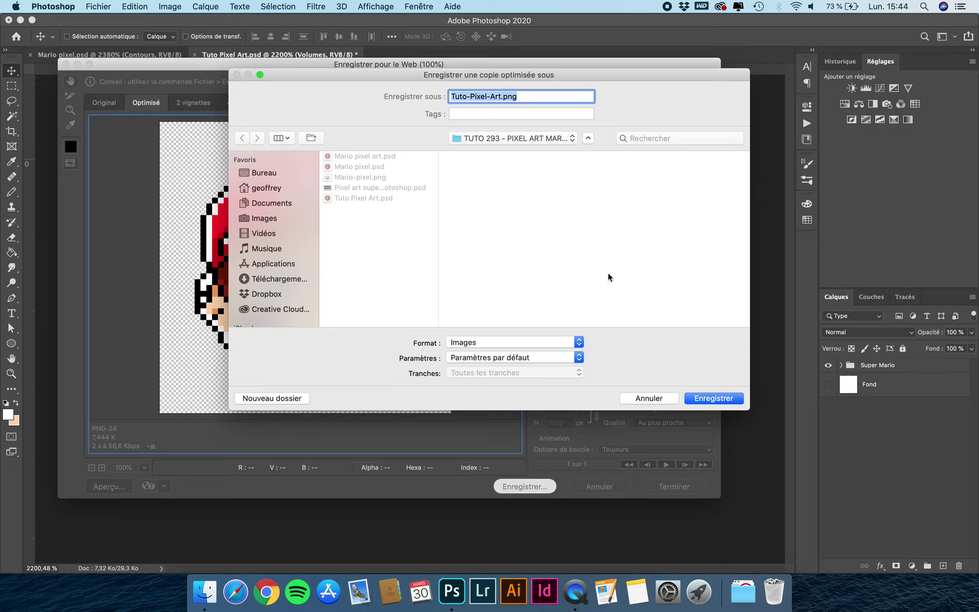
{"action": "left_click", "coordinate": [715, 399]}
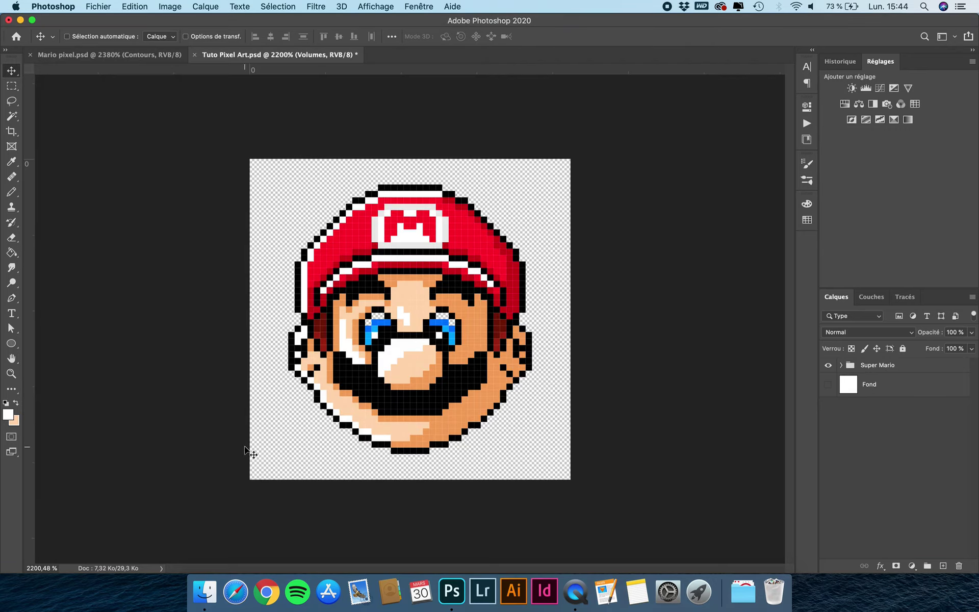
Switch to Finder and open the exported Tuto-Pixel-Art.png in Aperçu
{"action": "left_click", "coordinate": [212, 595]}
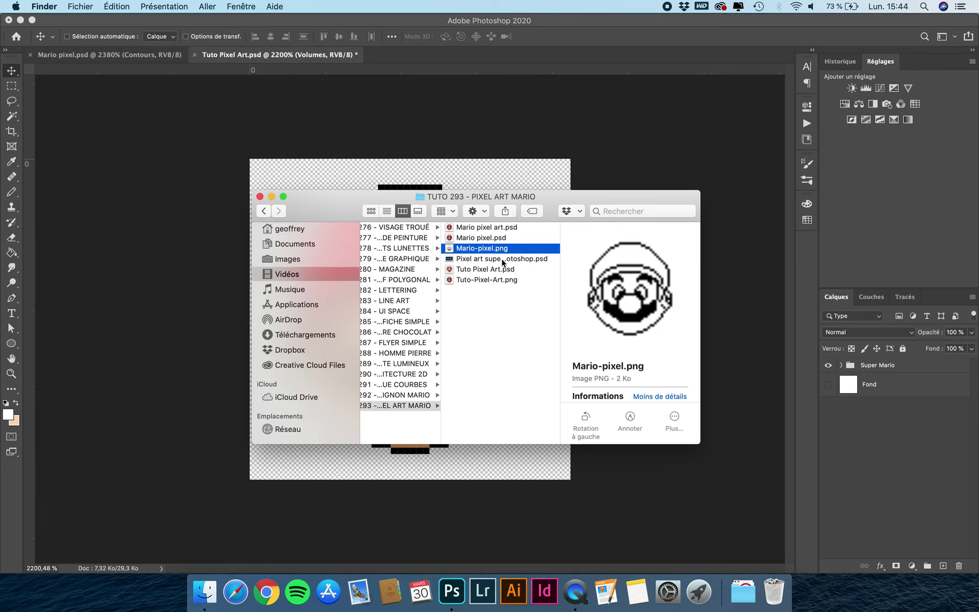
{"action": "left_click", "coordinate": [495, 271]}
{"action": "left_click", "coordinate": [498, 280]}
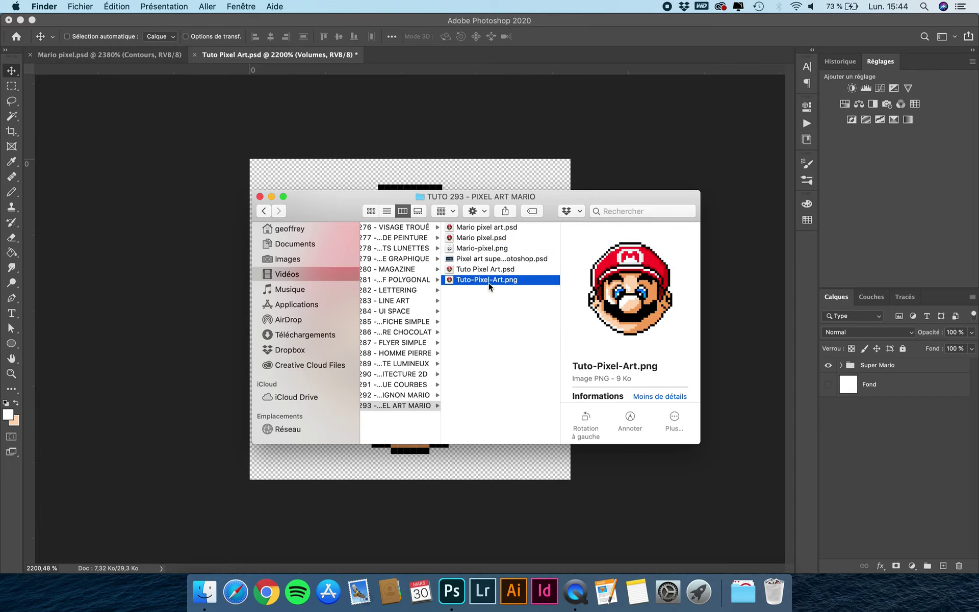
{"action": "double_click", "coordinate": [488, 283]}
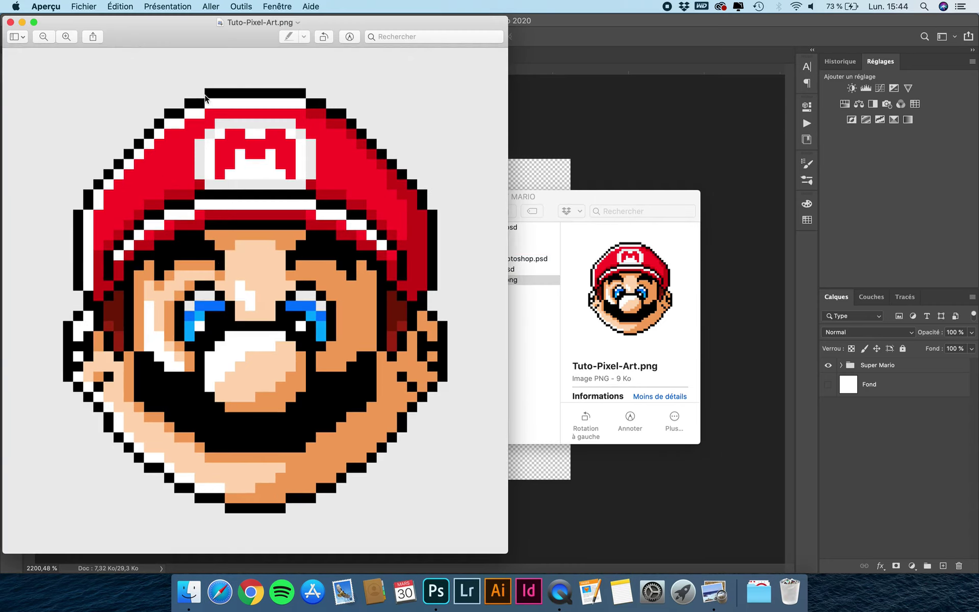
Examine the pixel edges along the cap's outline up close and the whole head in the exported PNG
{"action": "scroll", "coordinate": [55, 250], "scroll_direction": "up", "scroll_amount": 10}
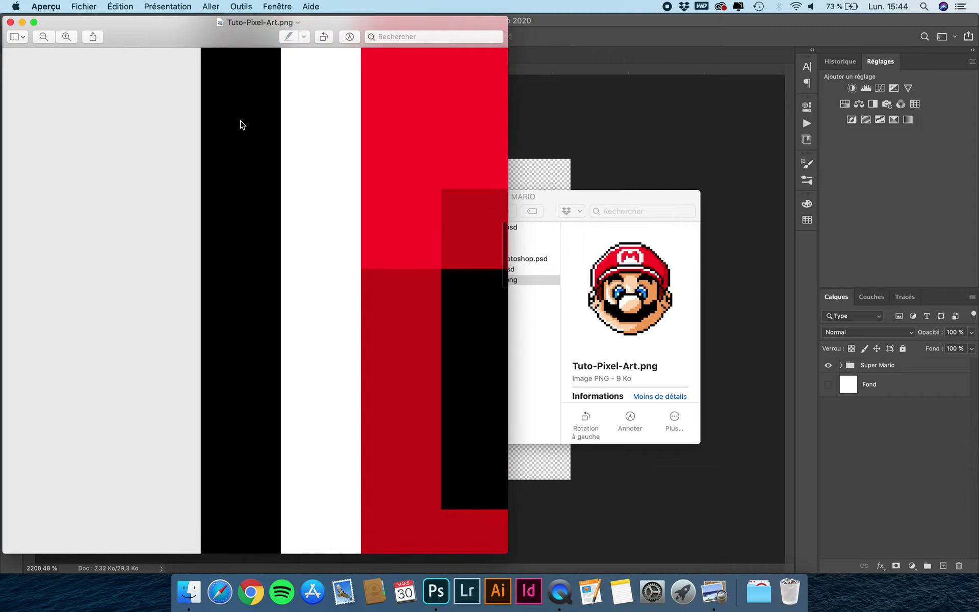
{"action": "scroll", "coordinate": [240, 125], "scroll_direction": "up", "scroll_amount": 4}
{"action": "scroll", "coordinate": [225, 155], "scroll_direction": "up", "scroll_amount": 5}
{"action": "scroll", "coordinate": [225, 155], "scroll_direction": "right", "scroll_amount": 2}
{"action": "scroll", "coordinate": [225, 156], "scroll_direction": "up", "scroll_amount": 10}
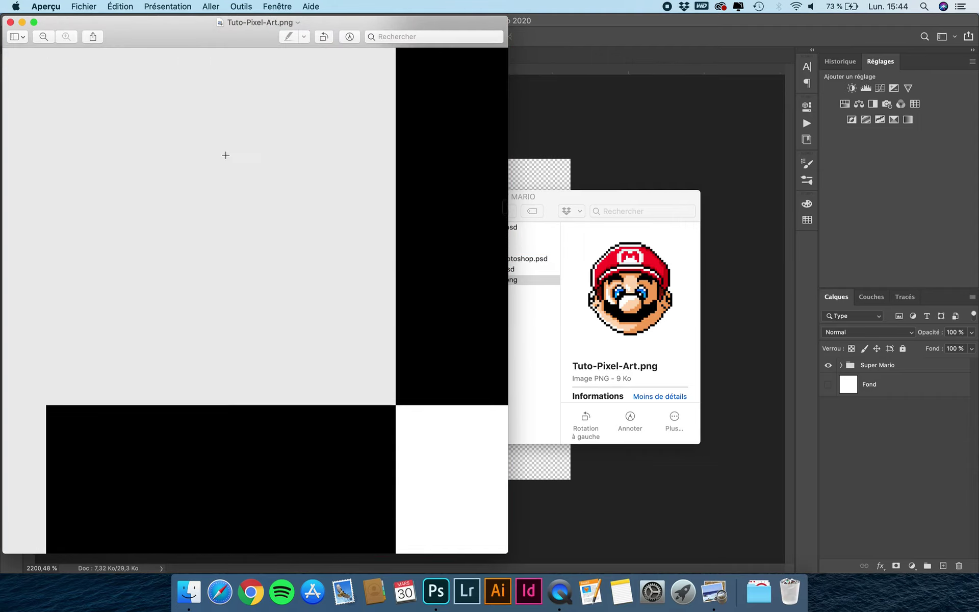
{"action": "scroll", "coordinate": [381, 439], "scroll_direction": "down", "scroll_amount": 5}
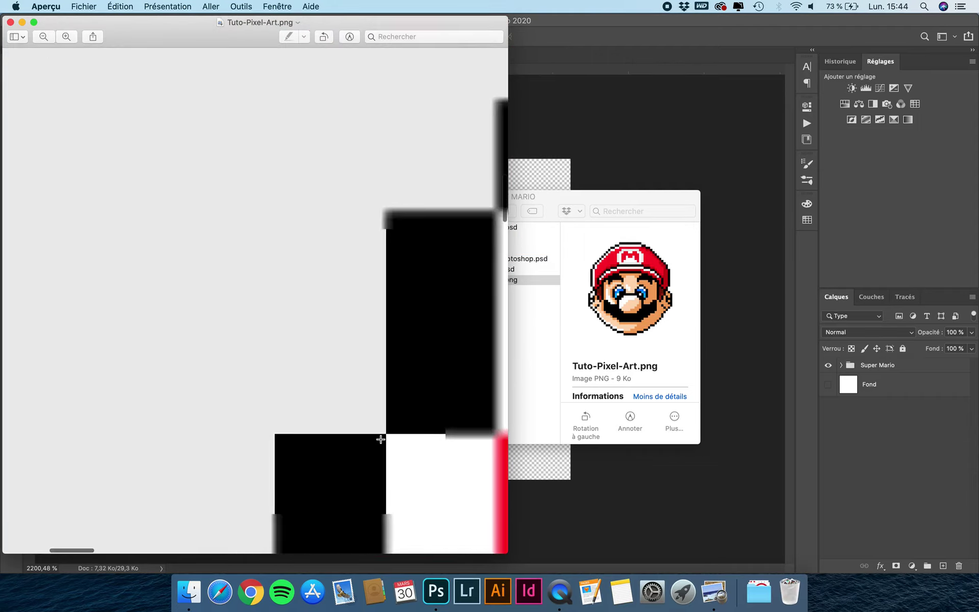
{"action": "scroll", "coordinate": [363, 475], "scroll_direction": "down", "scroll_amount": 1}
{"action": "scroll", "coordinate": [364, 476], "scroll_direction": "right", "scroll_amount": 1}
{"action": "scroll", "coordinate": [388, 368], "scroll_direction": "down", "scroll_amount": 1}
{"action": "scroll", "coordinate": [387, 367], "scroll_direction": "right", "scroll_amount": 1}
{"action": "scroll", "coordinate": [396, 345], "scroll_direction": "up", "scroll_amount": 5}
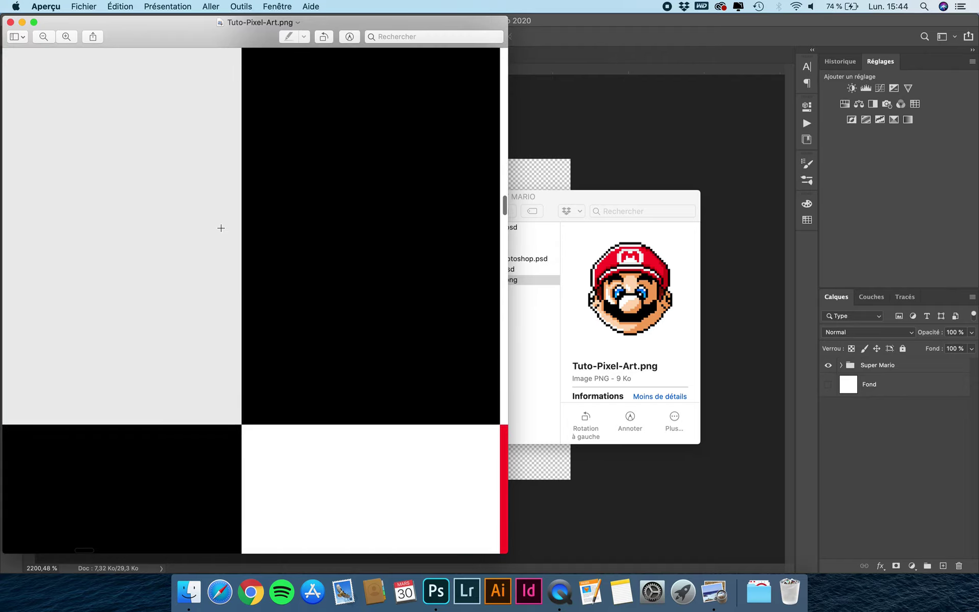
{"action": "scroll", "coordinate": [221, 228], "scroll_direction": "down", "scroll_amount": 5}
{"action": "scroll", "coordinate": [221, 228], "scroll_direction": "down", "scroll_amount": 5}
{"action": "scroll", "coordinate": [240, 227], "scroll_direction": "right", "scroll_amount": 1}
{"action": "scroll", "coordinate": [285, 265], "scroll_direction": "down", "scroll_amount": 3}
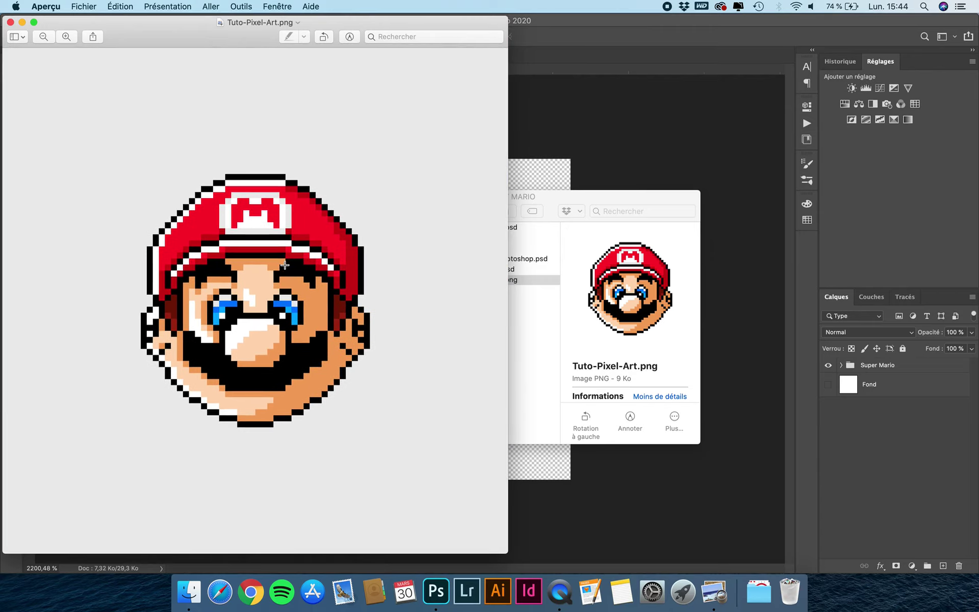
{"action": "scroll", "coordinate": [215, 236], "scroll_direction": "up", "scroll_amount": 1}
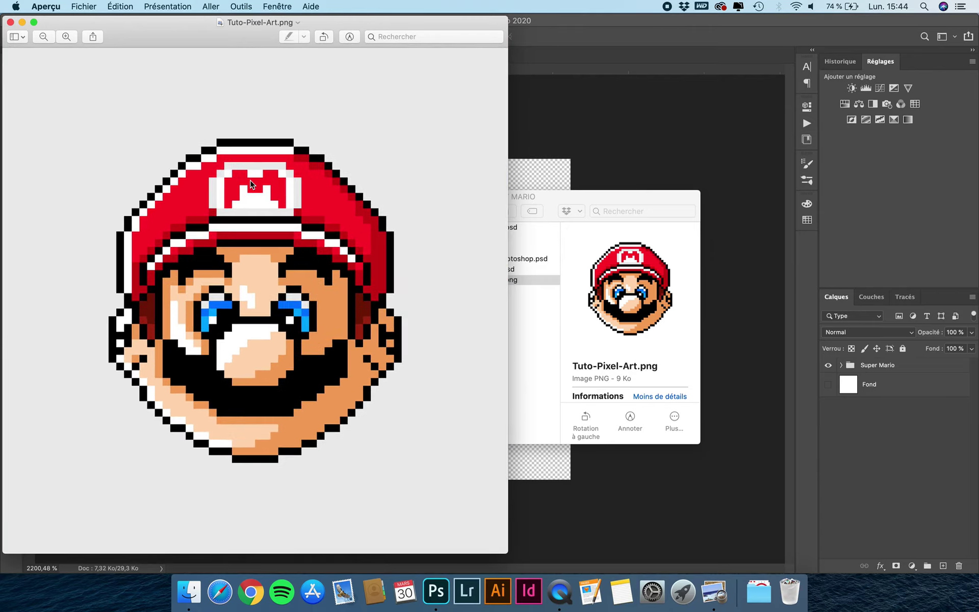